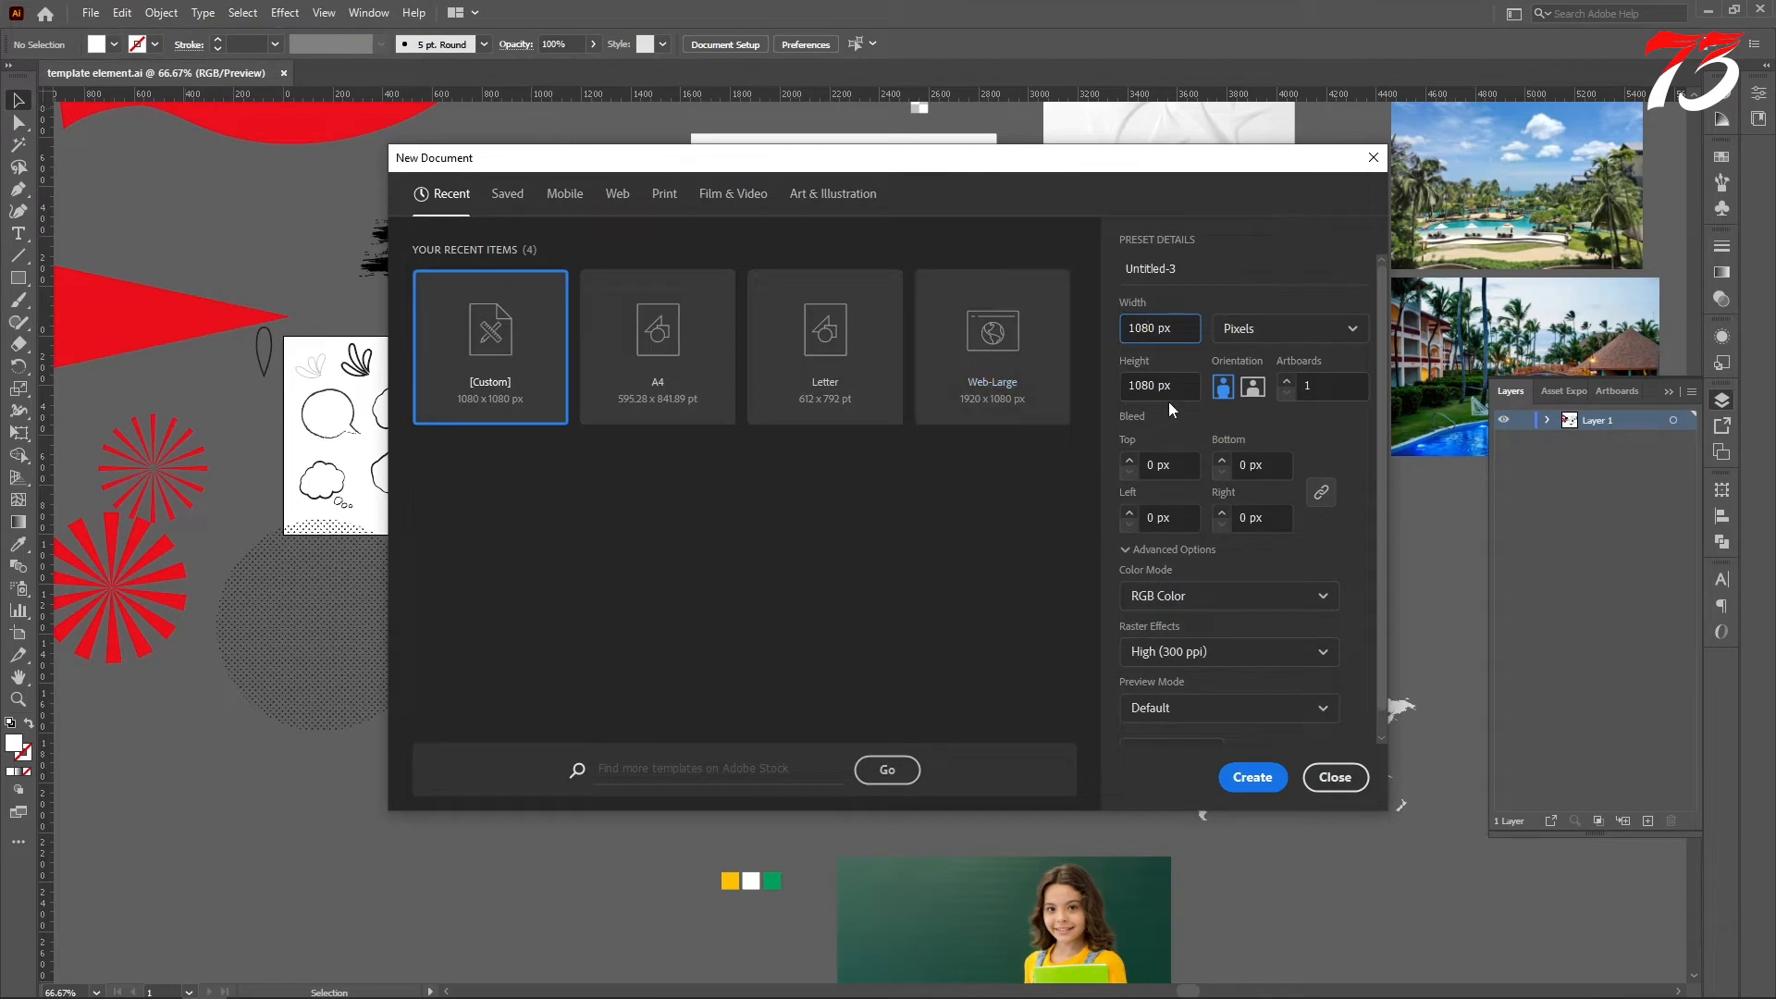
Create a 1080 × 1080 px RGB document and add a 50 × 50 px square to the artboard.
left_click(1252, 777)
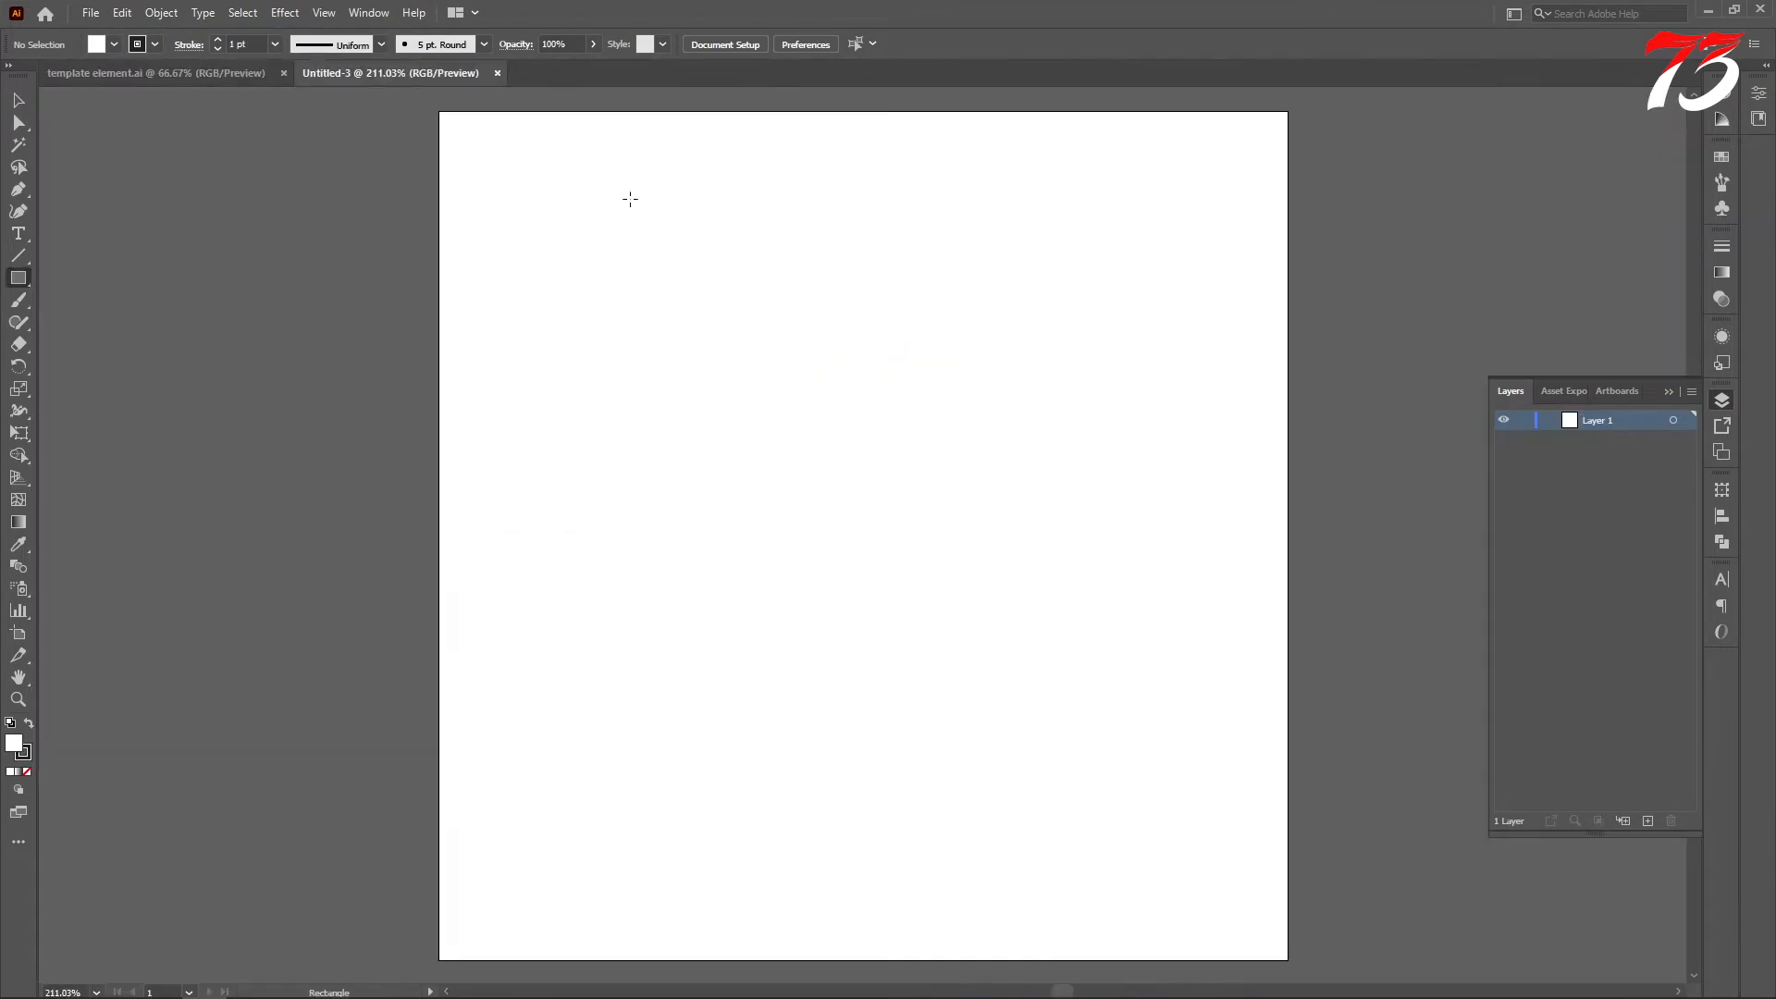
left_click(921, 472)
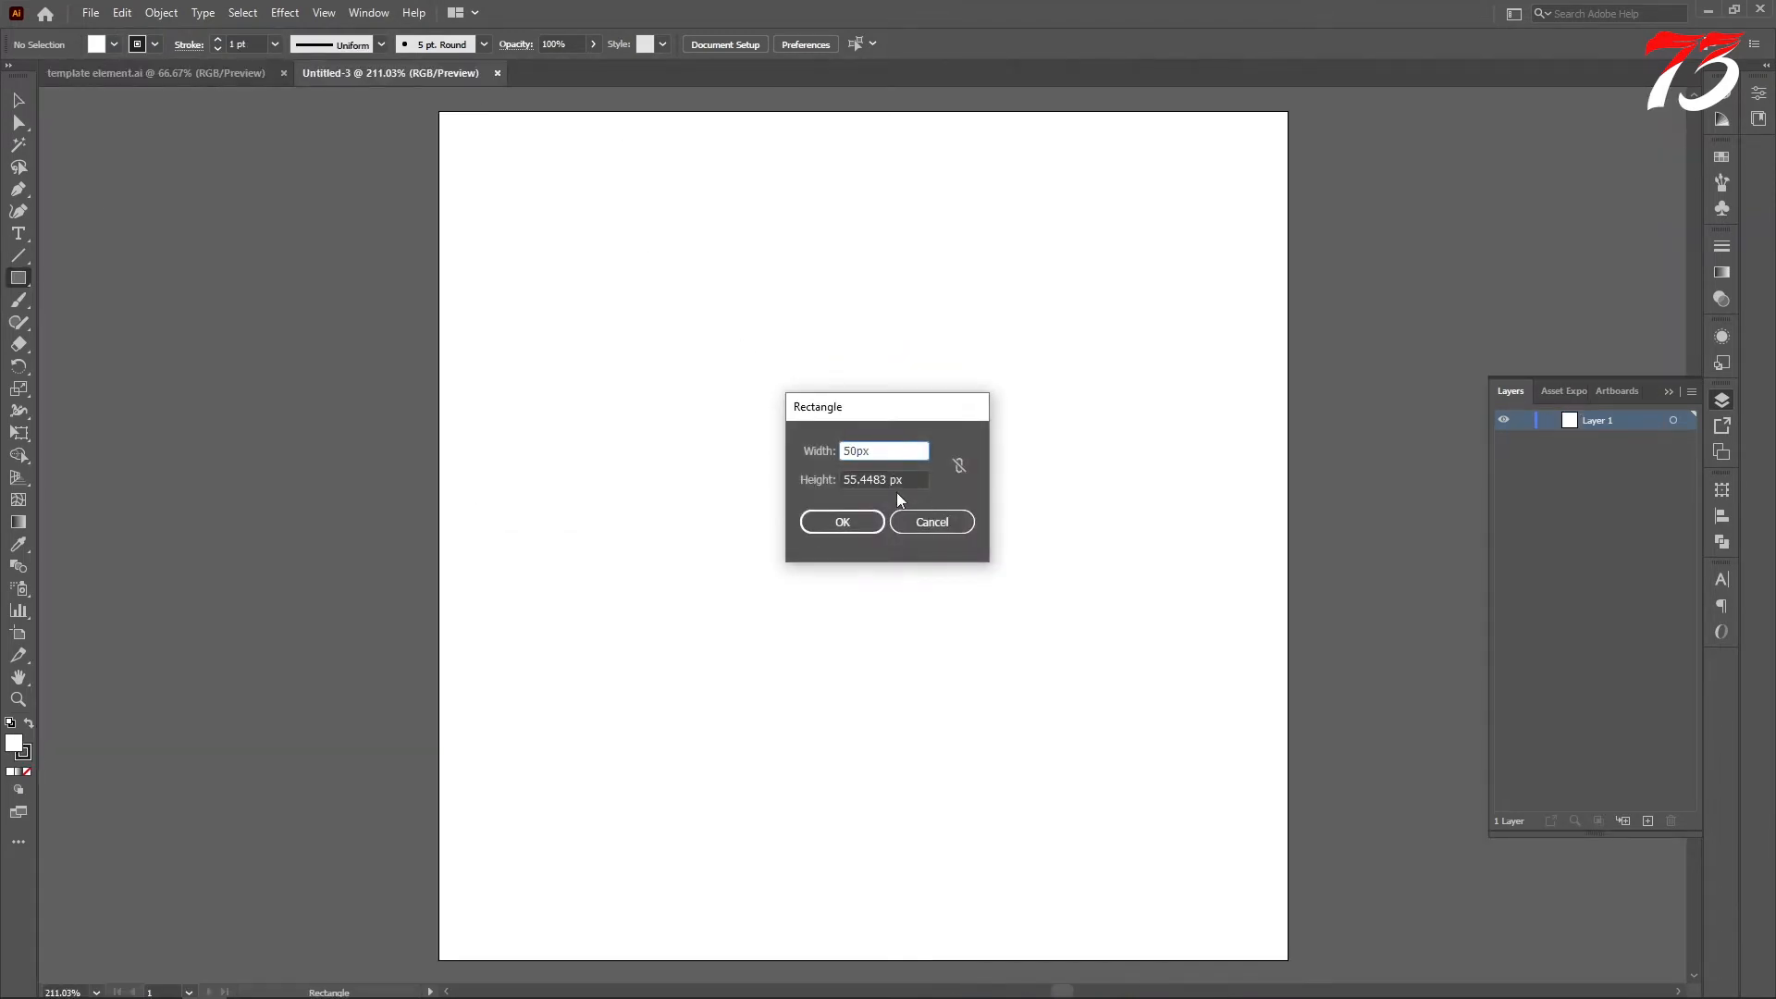
left_click(877, 479)
type("50")
key("Return")
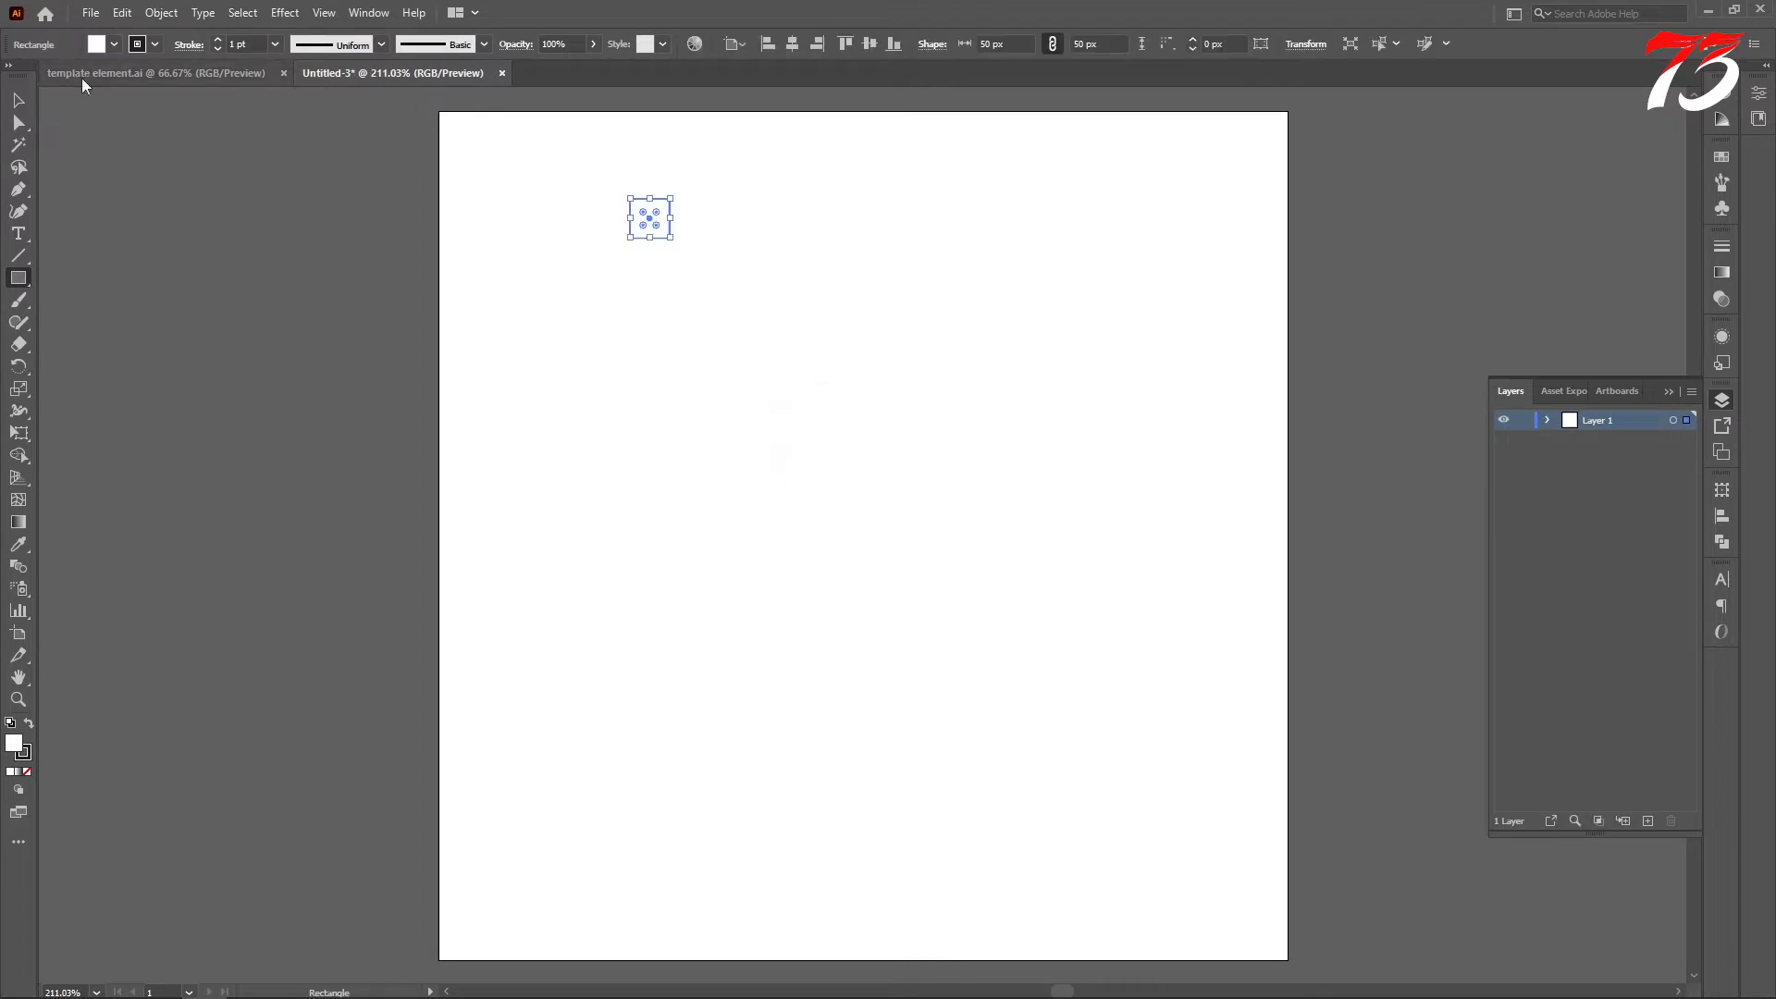
Fill the square with red and align it to the artboard's top-left corner.
left_click(114, 44)
left_click(114, 44)
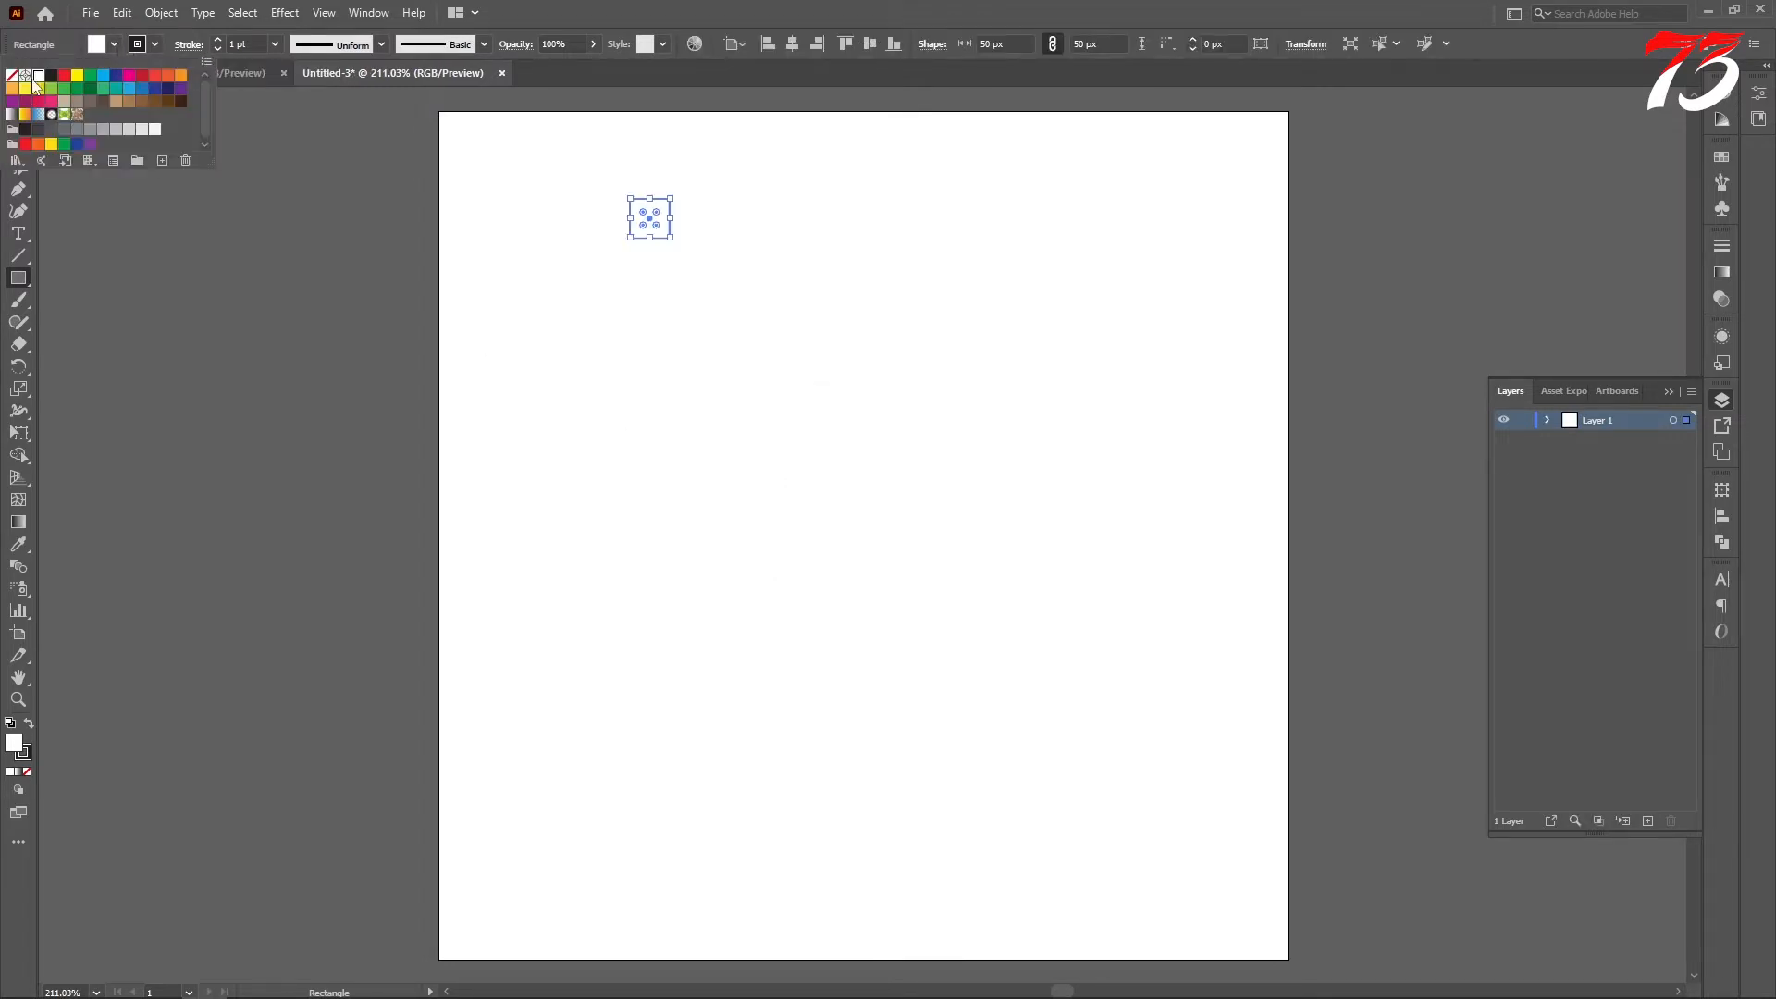
left_click(64, 75)
left_click(767, 44)
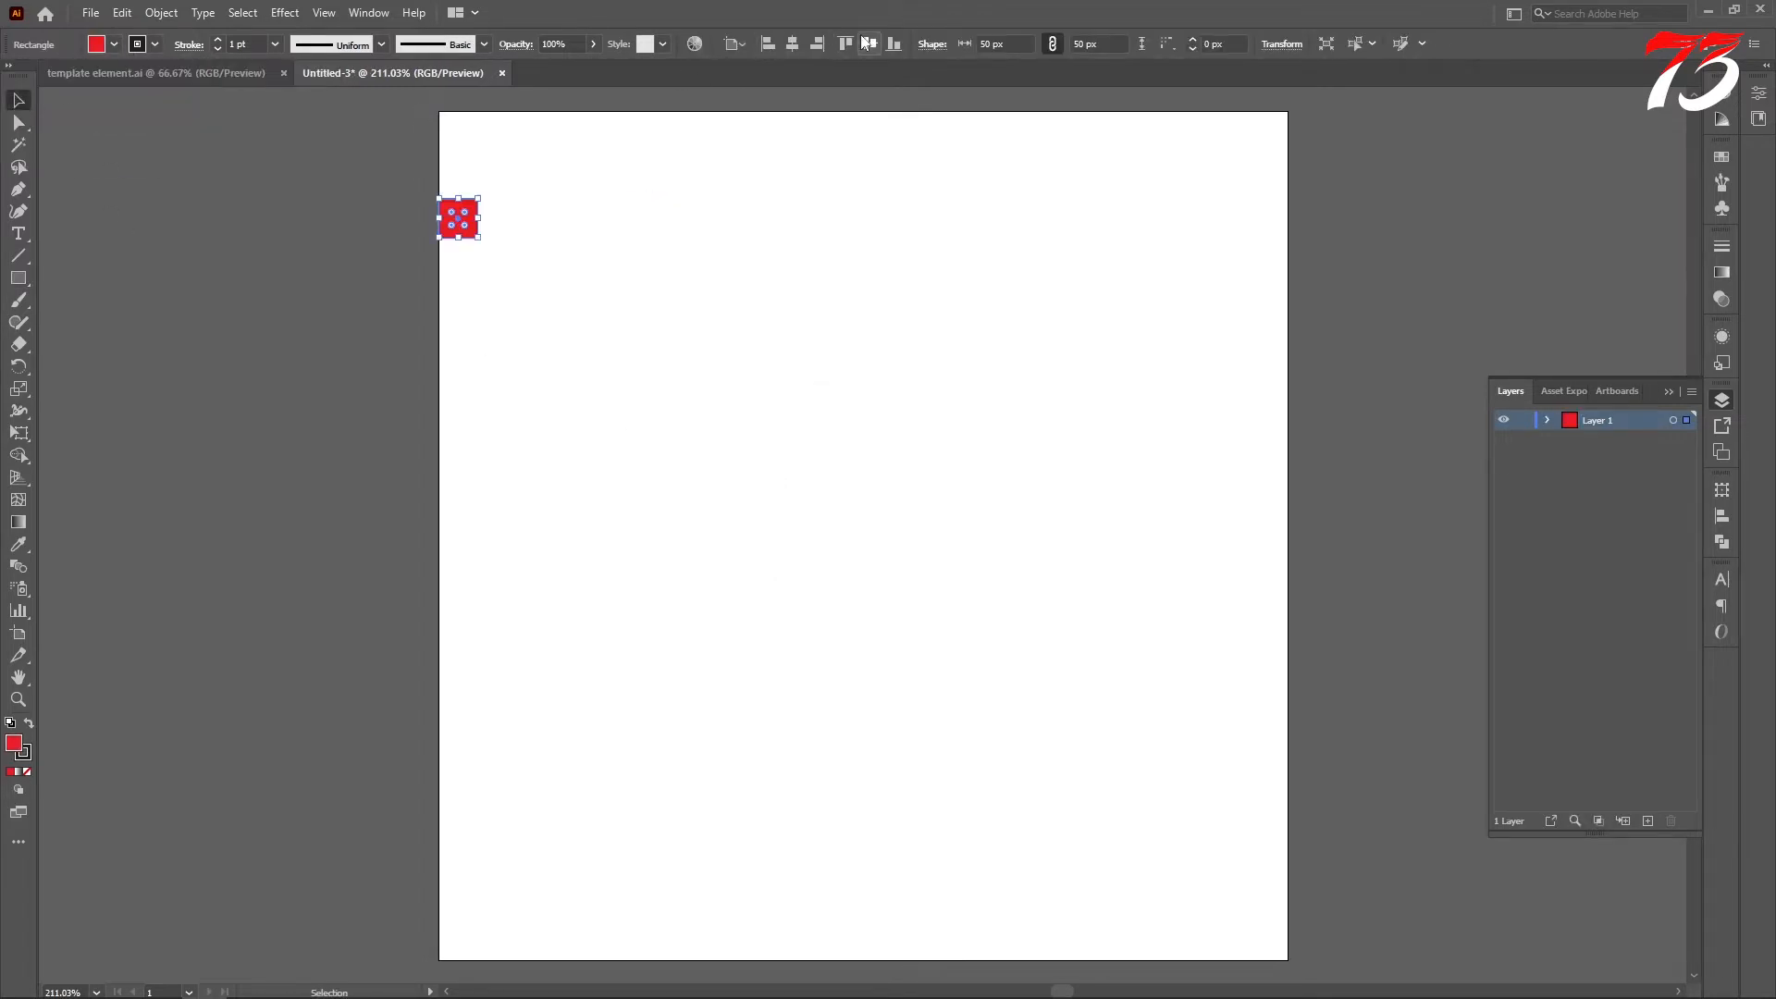
left_click(870, 43)
left_click(845, 43)
Duplicate the red square and align the copy to the artboard's bottom-right corner.
scroll(479, 179, "down", 1)
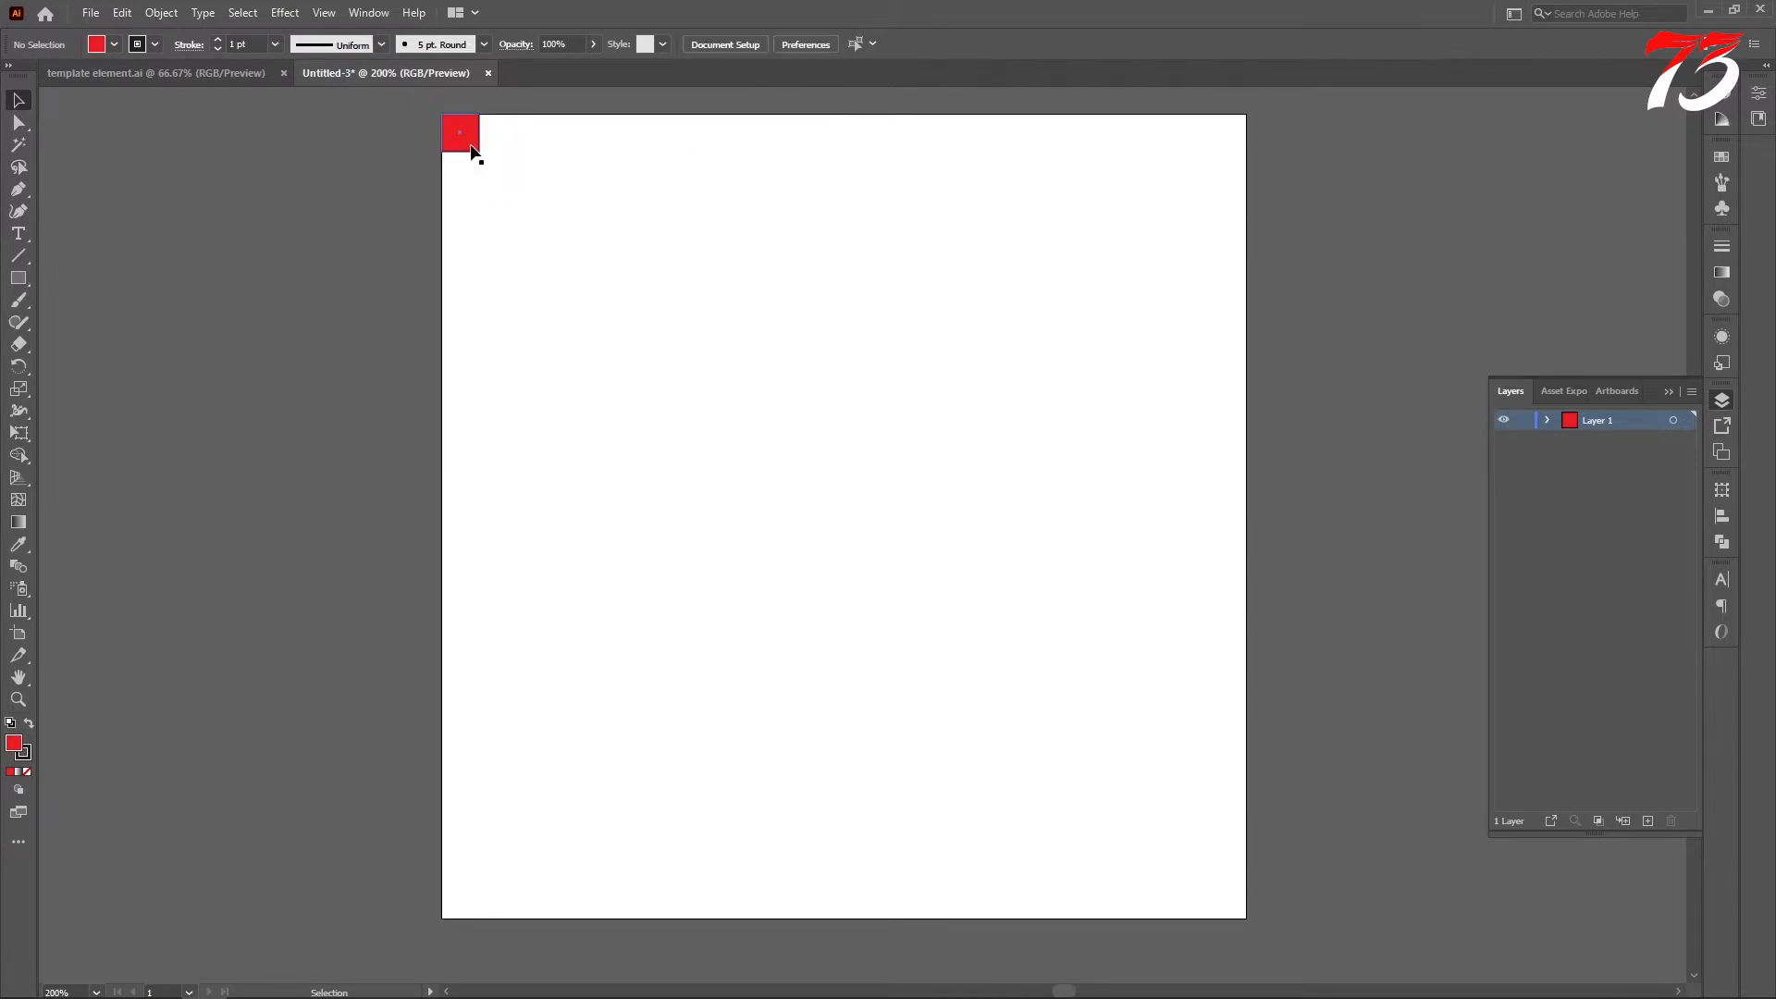
left_click_drag(475, 148, 1176, 838)
left_click(816, 43)
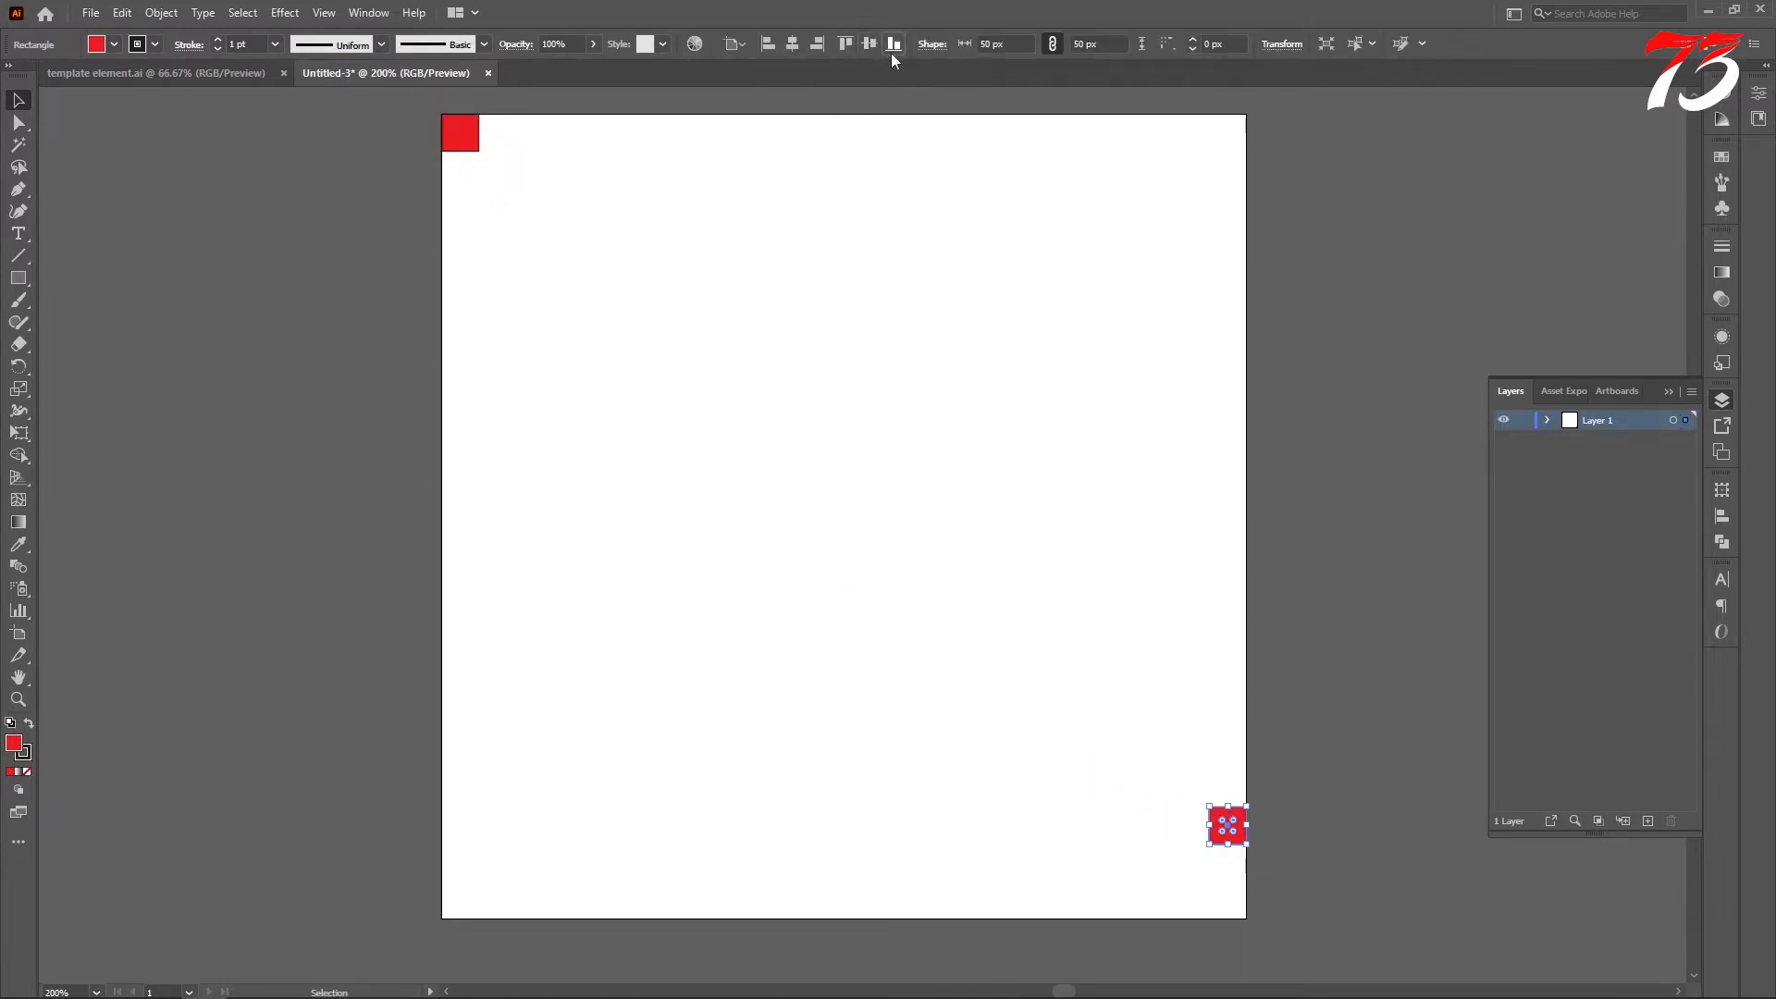
left_click(894, 44)
left_click(529, 136)
Show the rulers and place a vertical and a horizontal guide along the top-left square's inner edges.
scroll(453, 115, "up", 7)
key("ctrl+r")
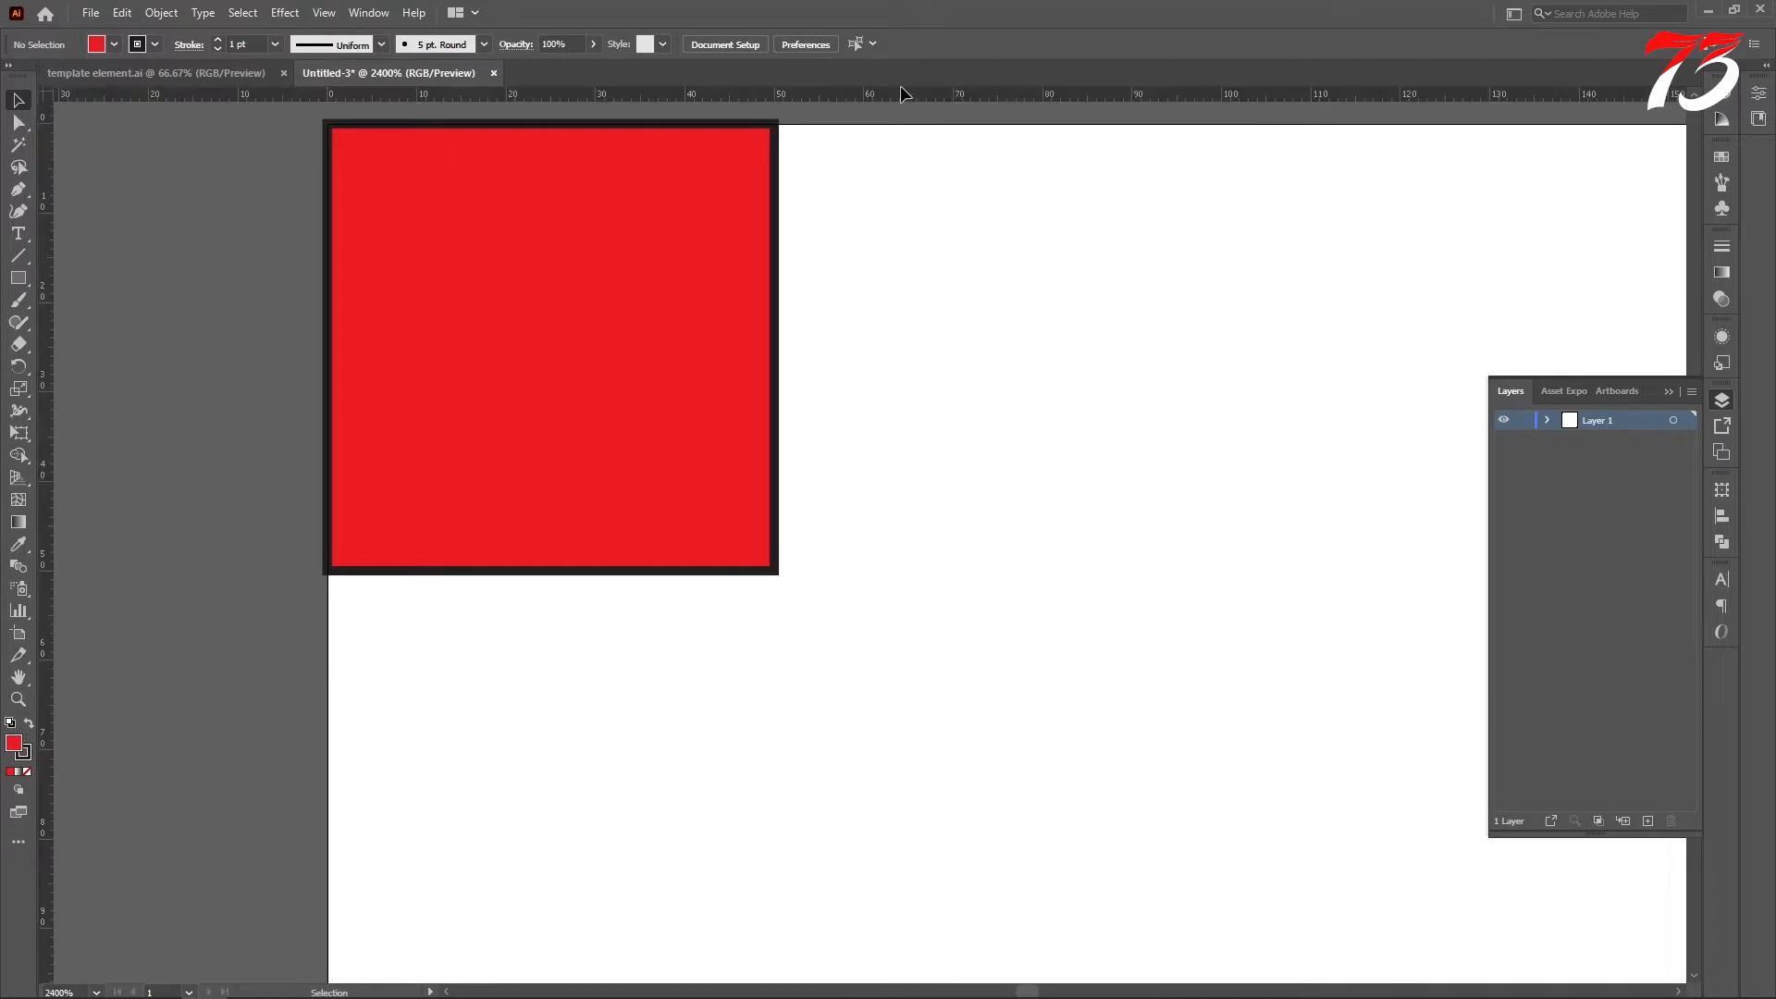
left_click_drag(790, 241, 779, 245)
left_click_drag(915, 94, 780, 576)
Place a horizontal and a vertical guide along the inner edges of the bottom-right red square.
scroll(655, 495, "down", 8)
scroll(703, 518, "down", 5)
scroll(1219, 726, "up", 9)
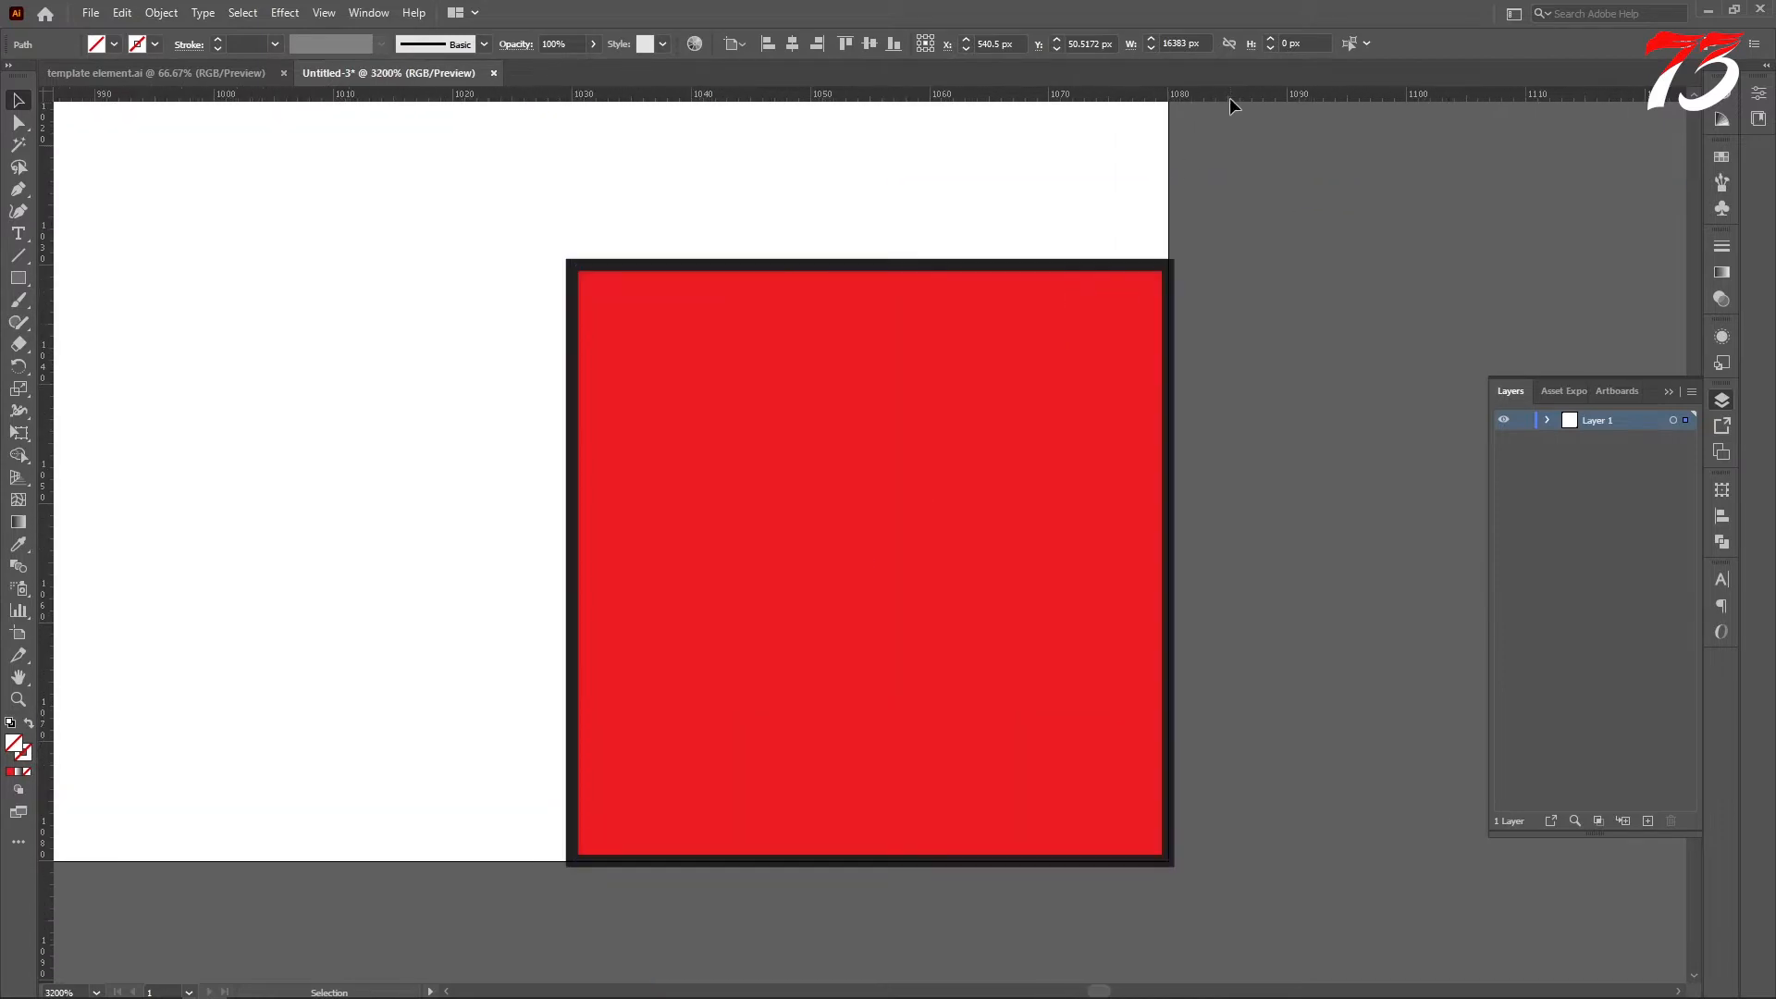
left_click_drag(1229, 96, 1240, 258)
left_click_drag(1249, 96, 567, 362)
Delete the two red corner squares and lock the layer that holds the margin guides.
scroll(1074, 407, "down", 10)
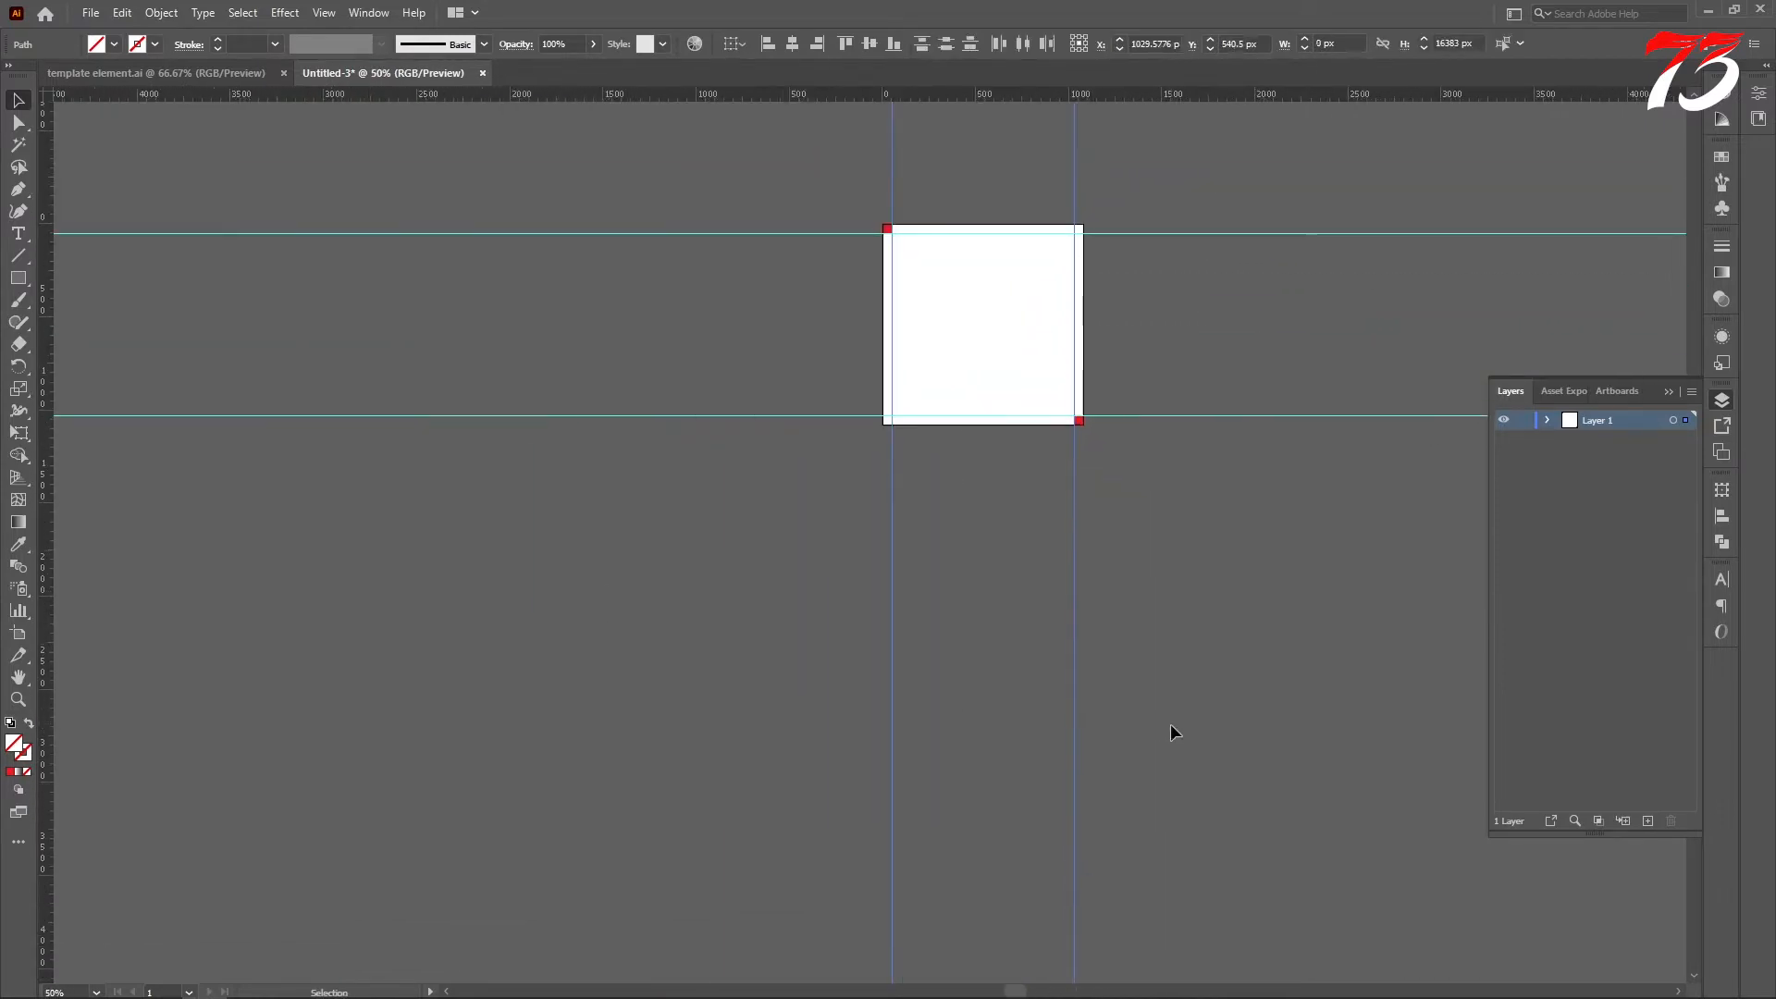
left_click(1193, 724)
scroll(1214, 719, "up", 2)
scroll(1152, 623, "up", 2)
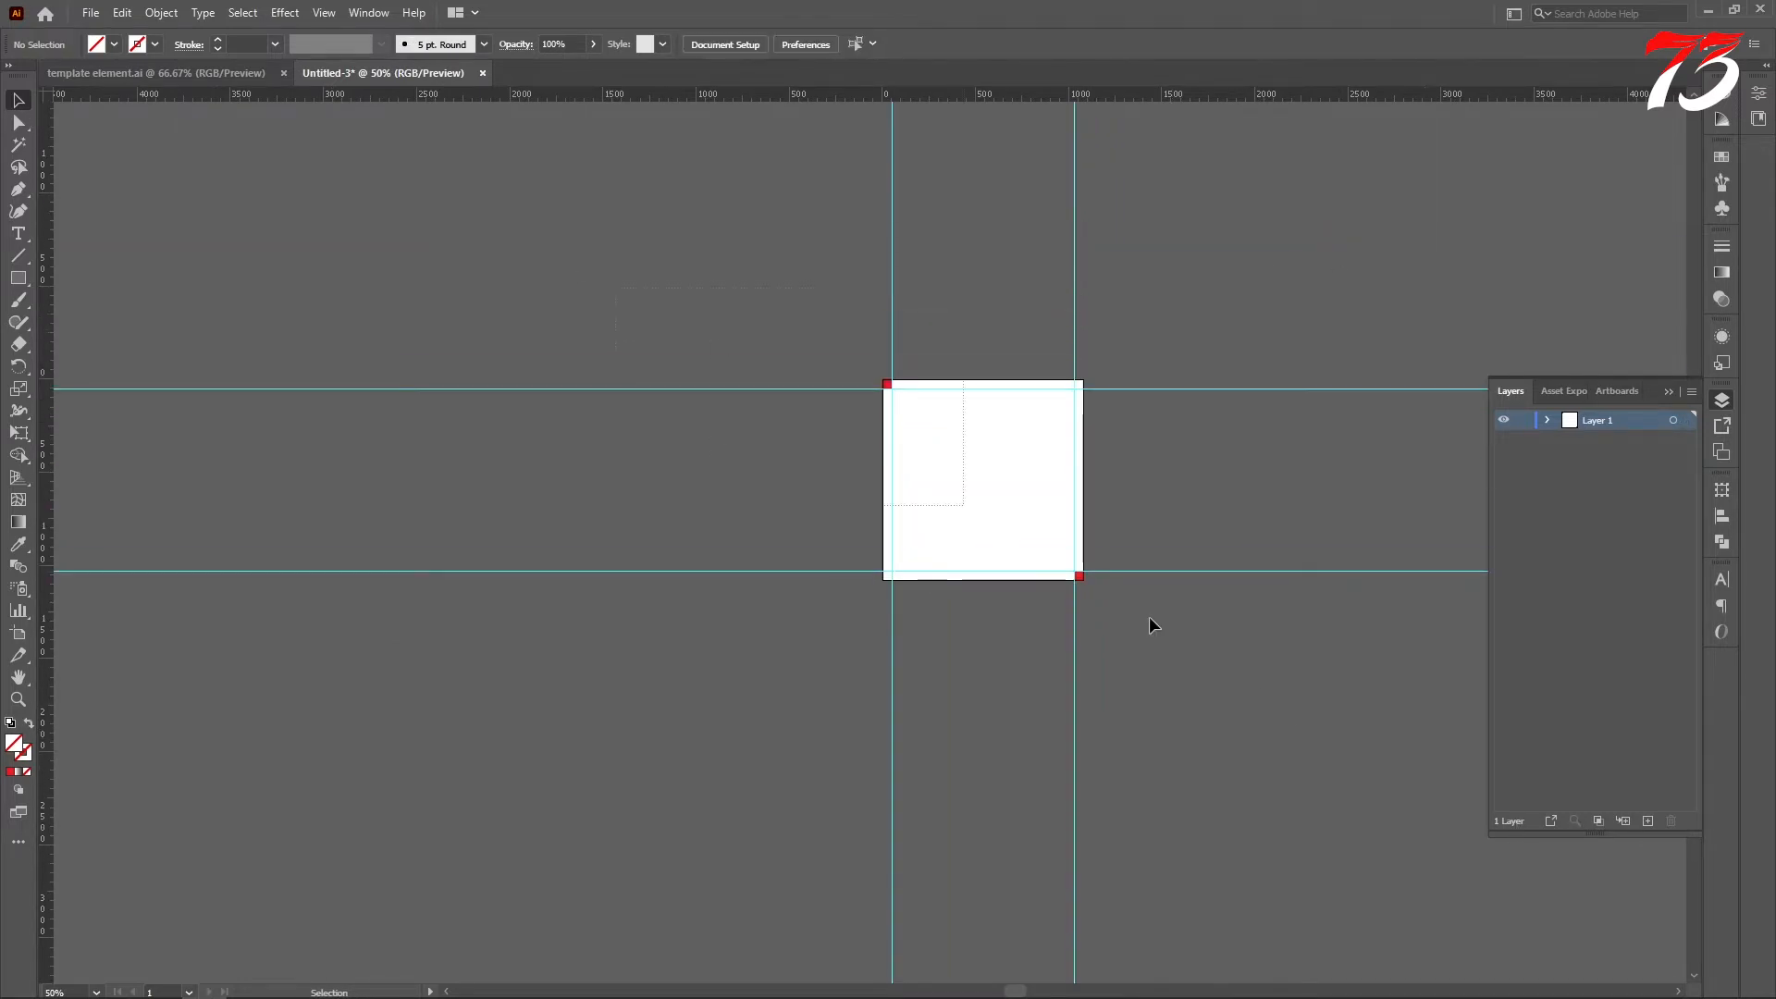
key("F7")
key("F7")
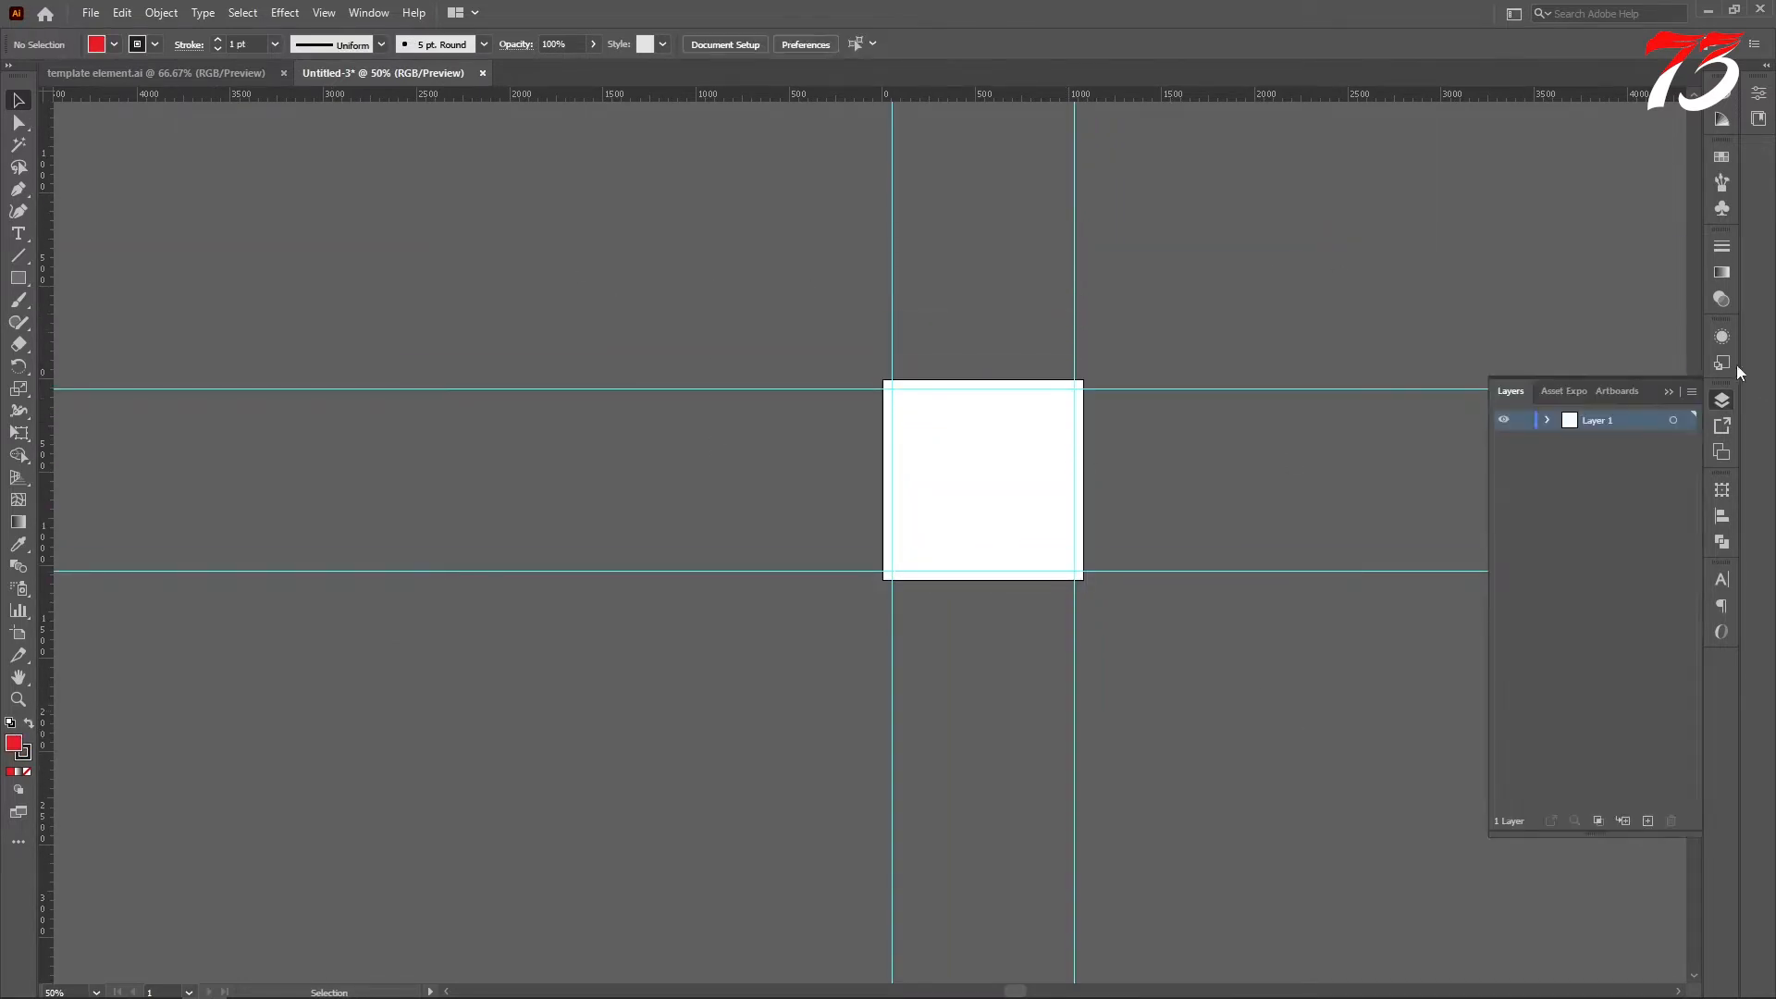
Copy the three colour swatches, the sunburst and the schoolgirl photo from template element.ai into a new layer of the new document.
left_click(158, 72)
scroll(867, 695, "down", 1)
left_click(751, 681)
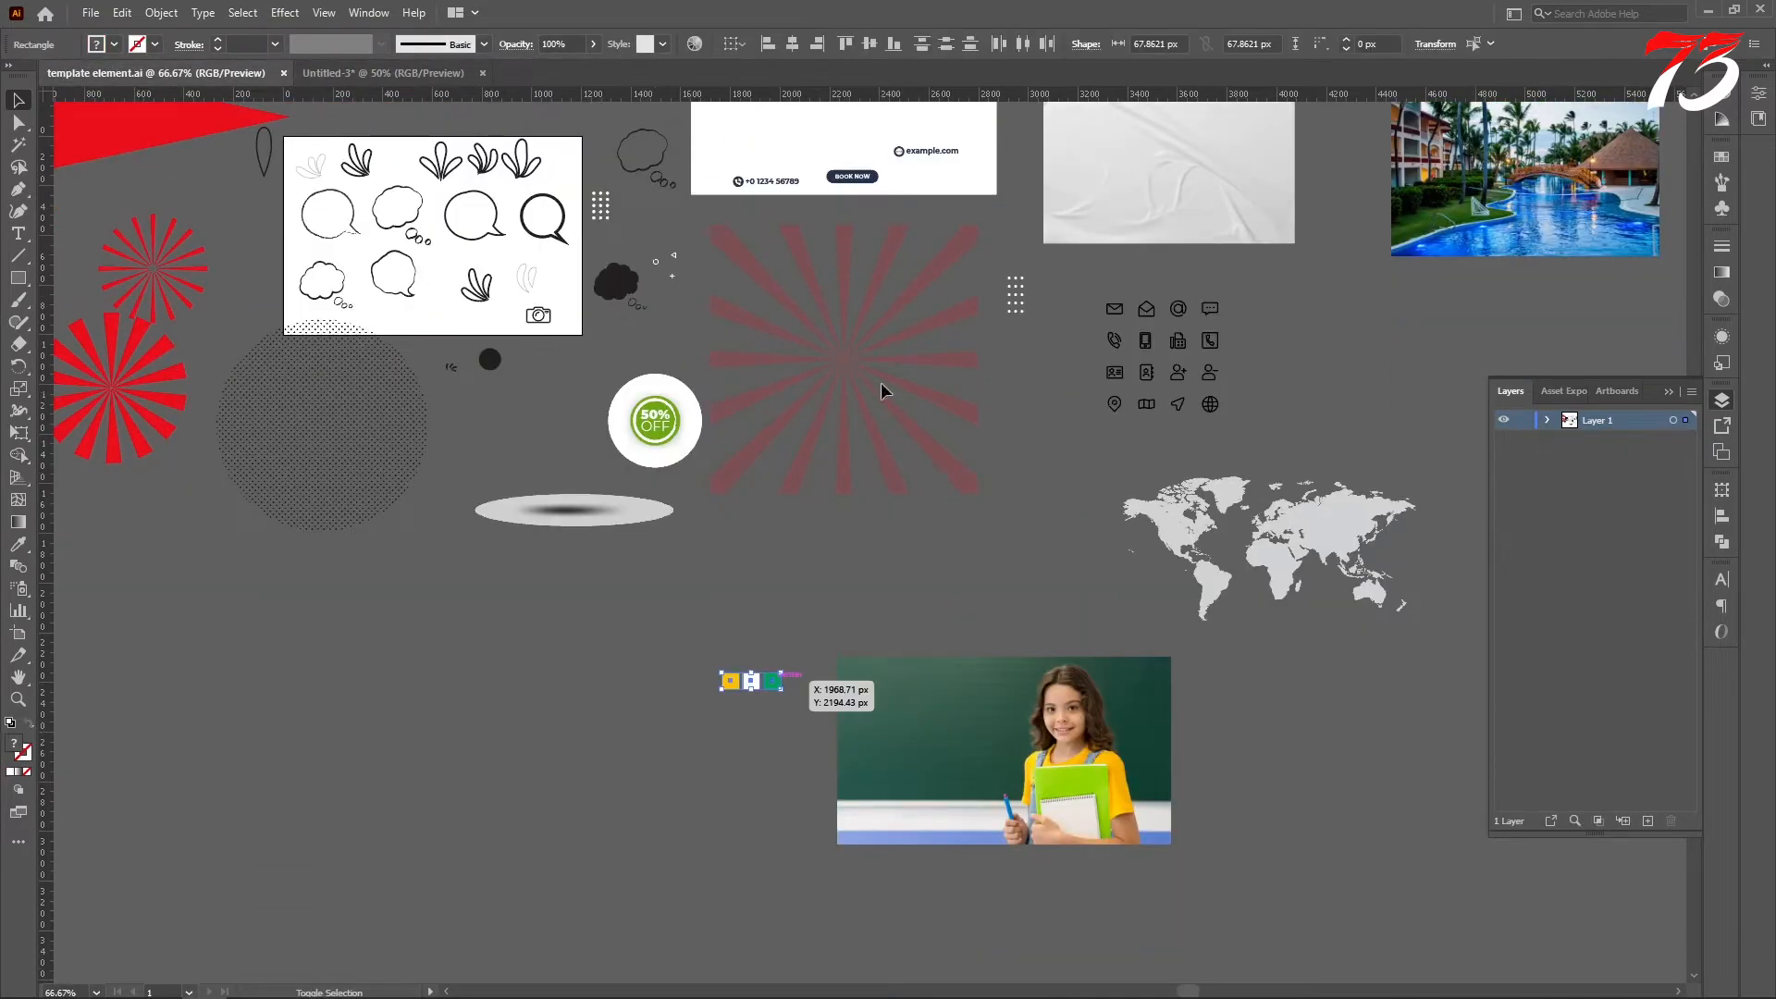
left_click(901, 303, "shift")
left_click(923, 746, "shift")
scroll(930, 755, "up", 1)
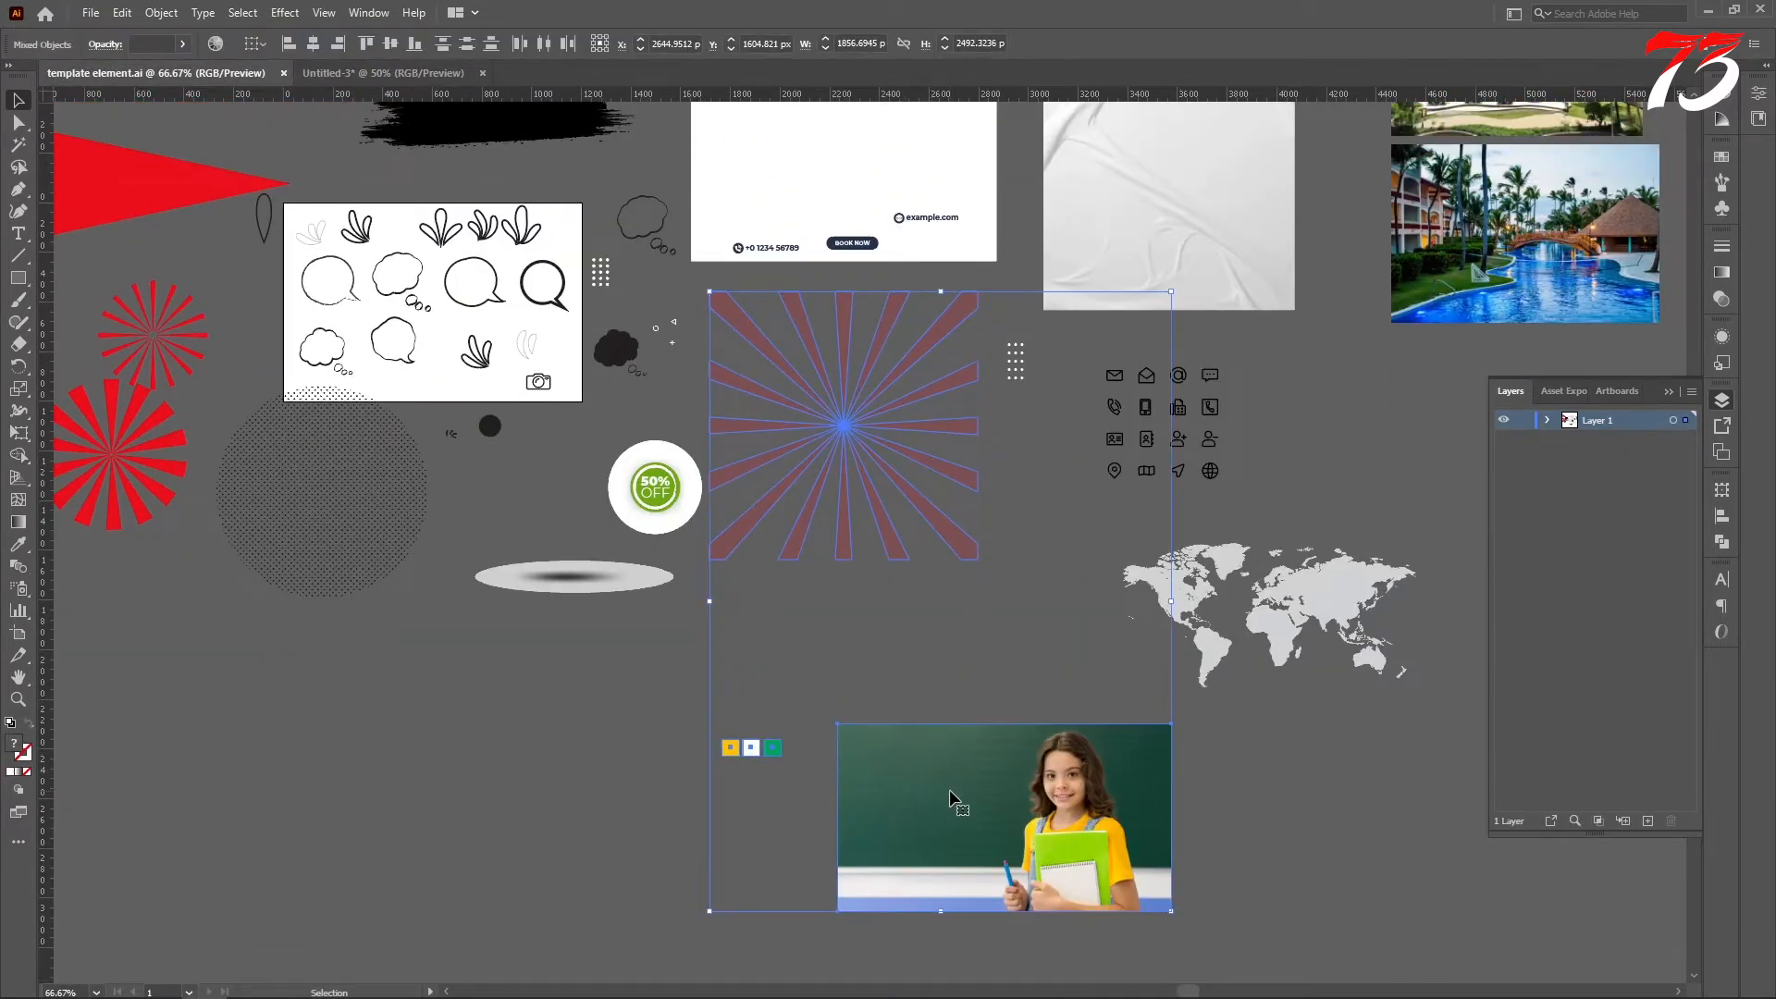
left_click_drag(949, 792, 554, 717)
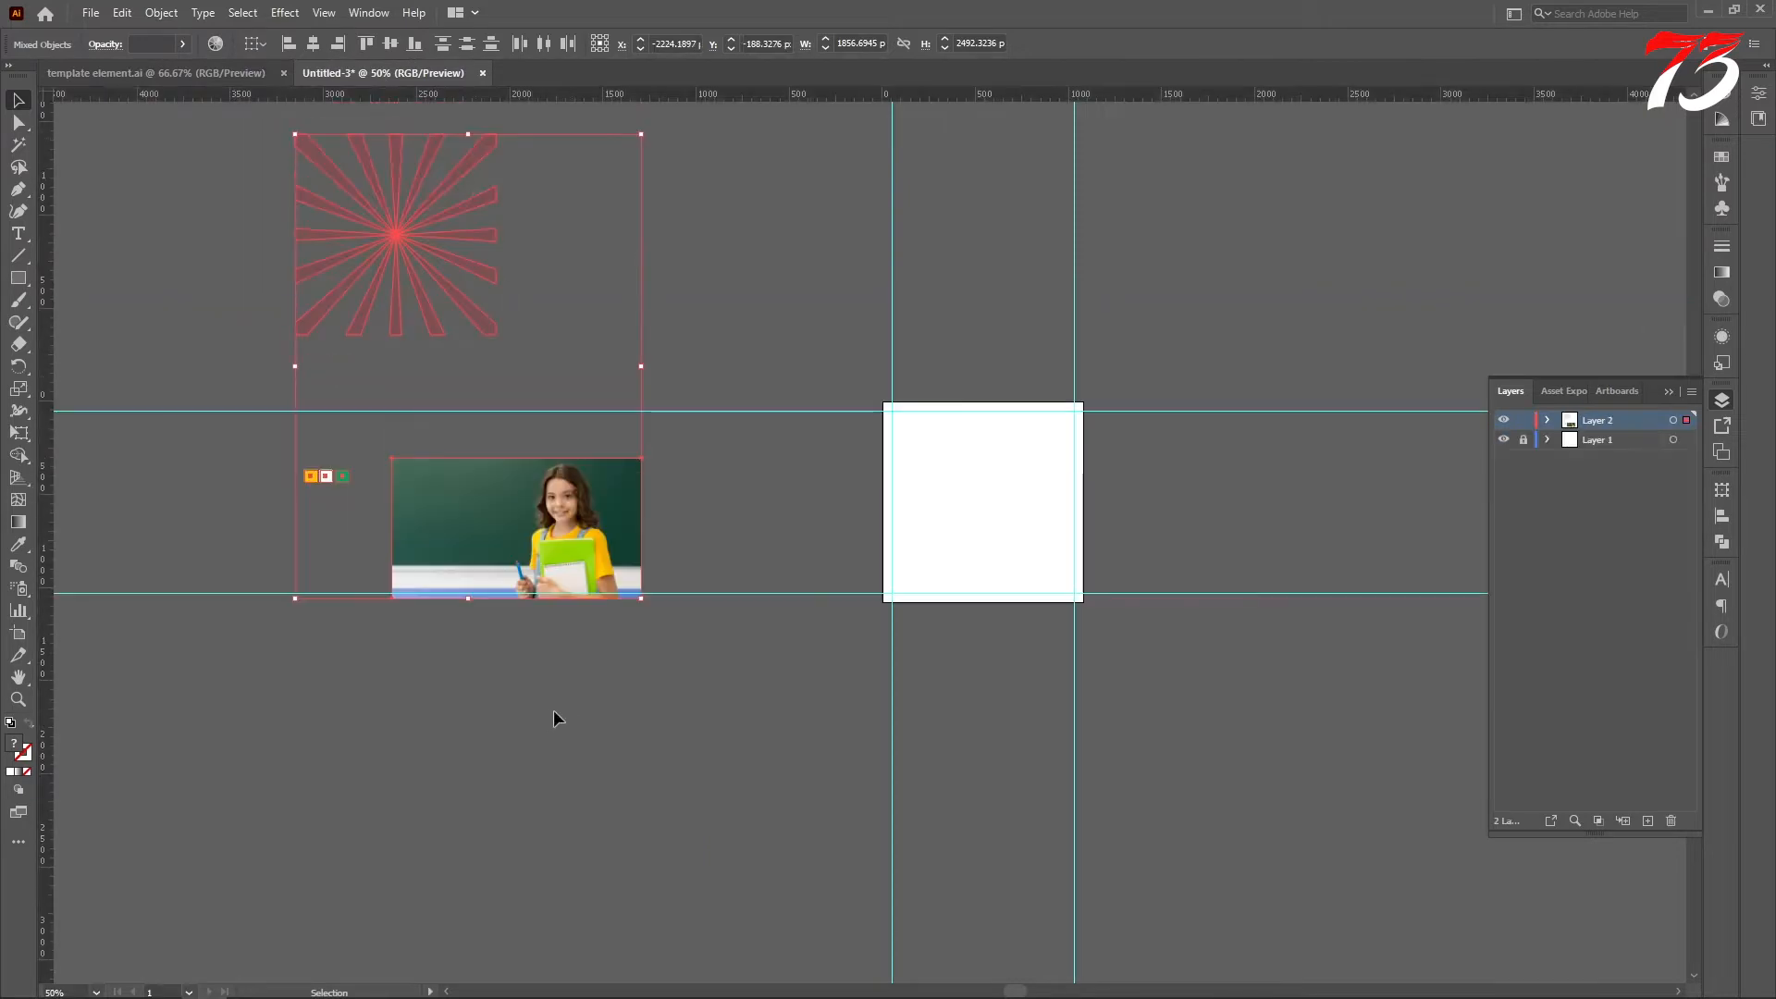
Move the sunburst below the artboard and the three colour swatches above it.
left_click(600, 307)
left_click_drag(392, 246, 864, 820)
left_click_drag(325, 476, 954, 357)
Create a 1080 × 1080 px rectangle and centre it on the artboard both ways.
scroll(1225, 476, "up", 1)
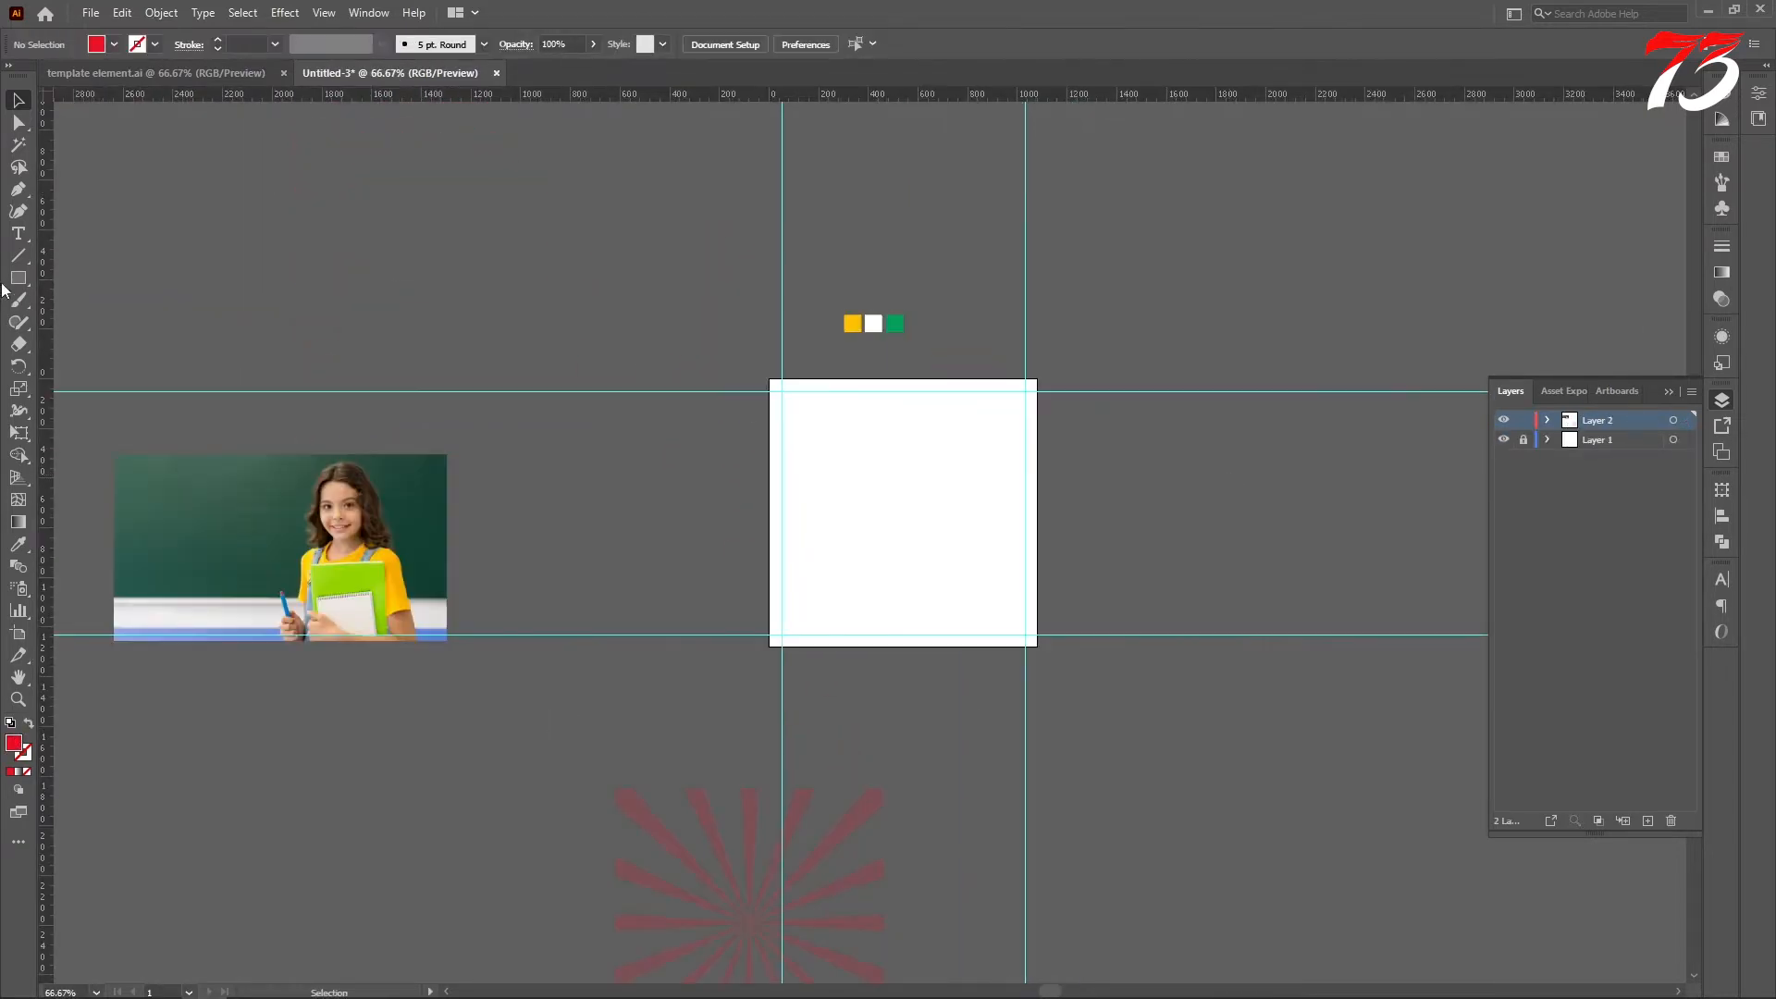
left_click(864, 430)
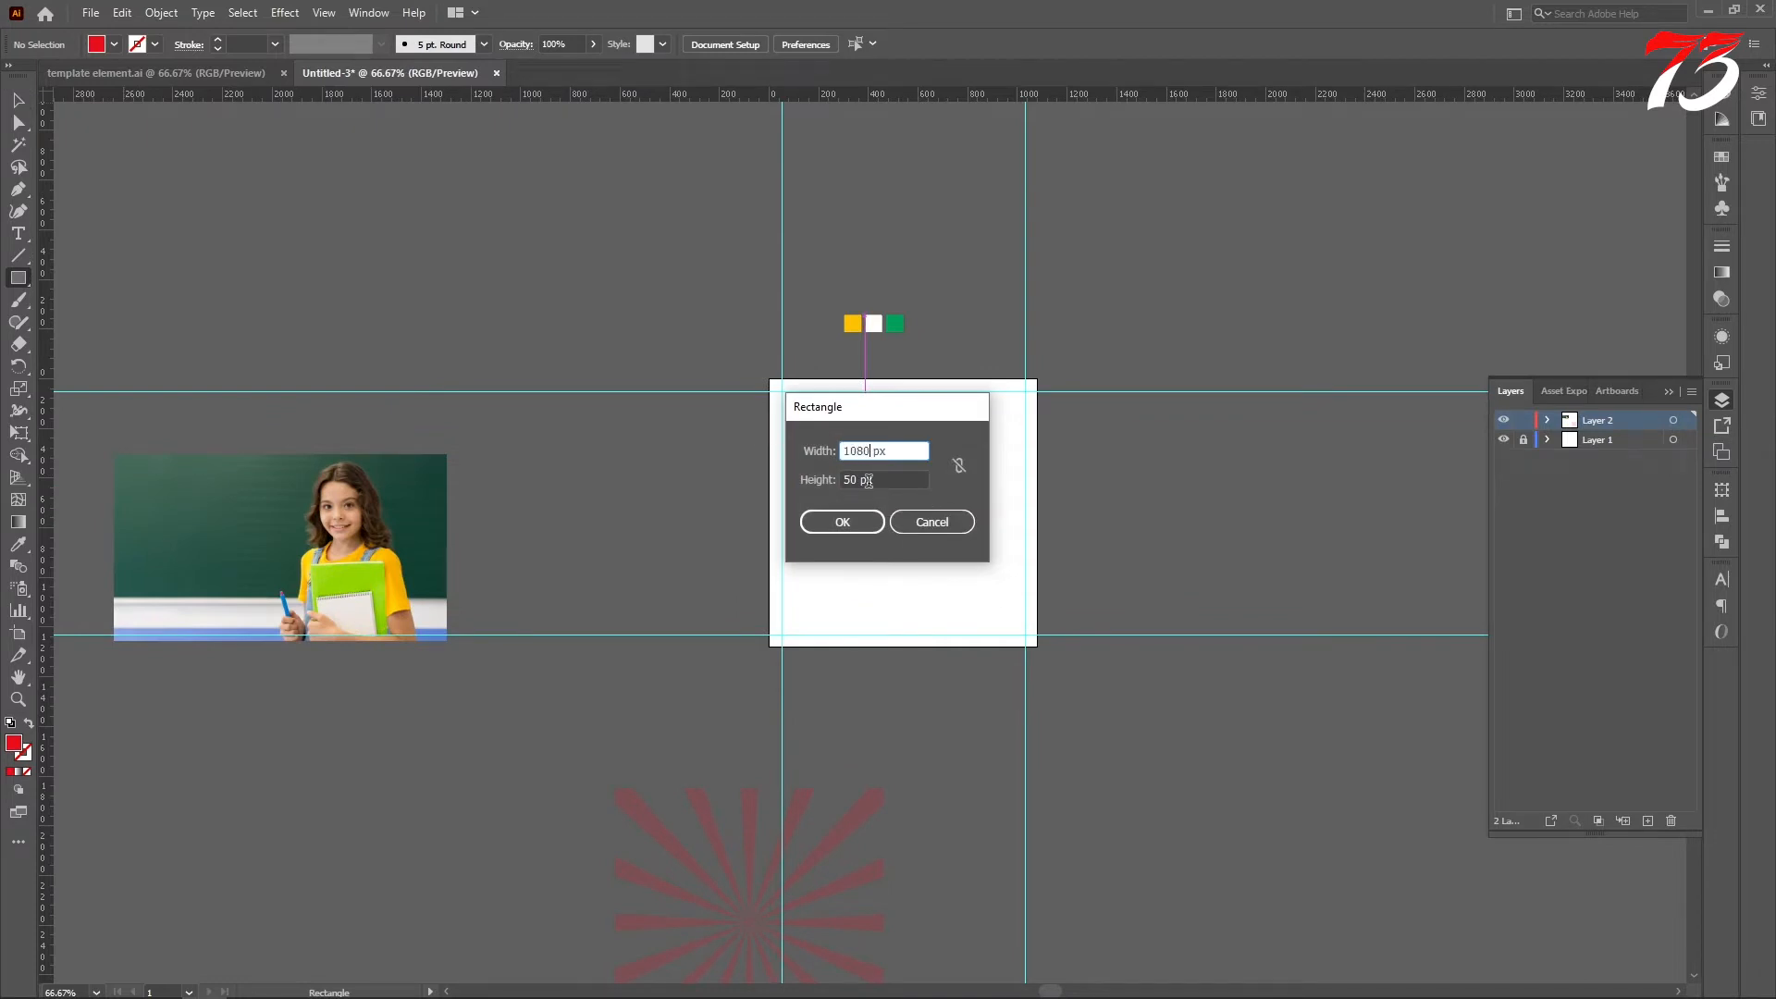
key("Tab")
type("1080")
key("Return")
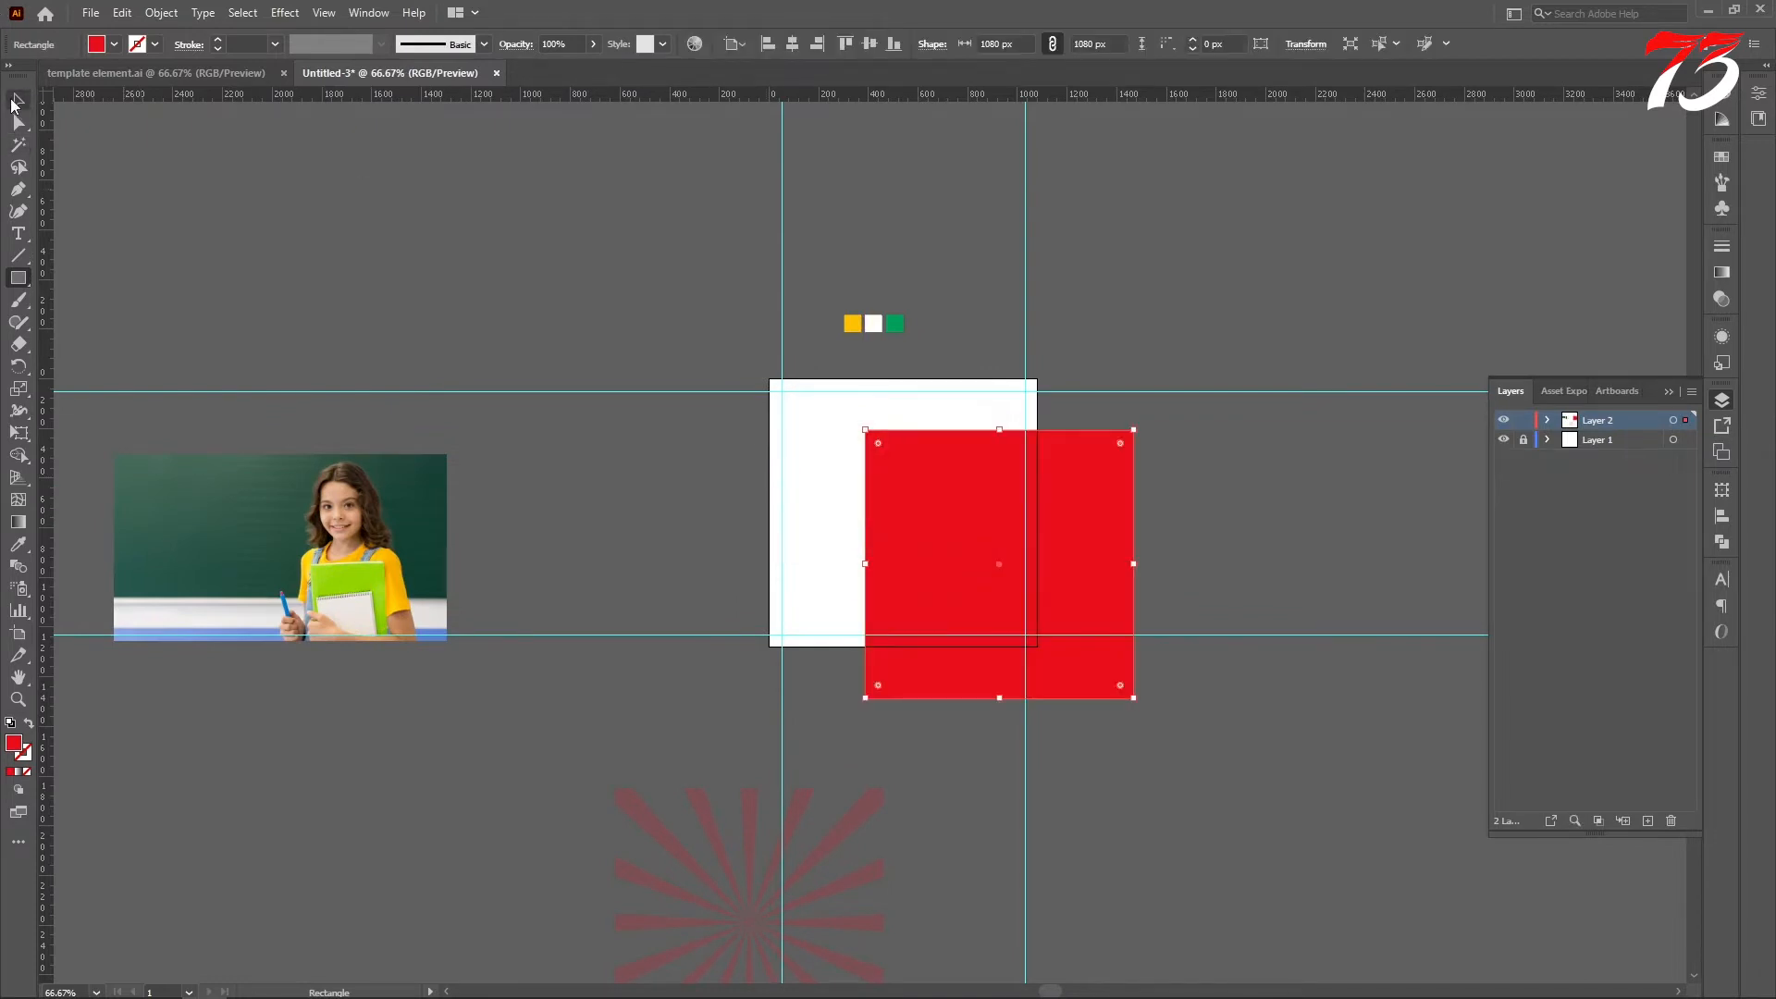
left_click(792, 43)
left_click(870, 44)
Fill the background rectangle with the green sampled from the green swatch.
key("i")
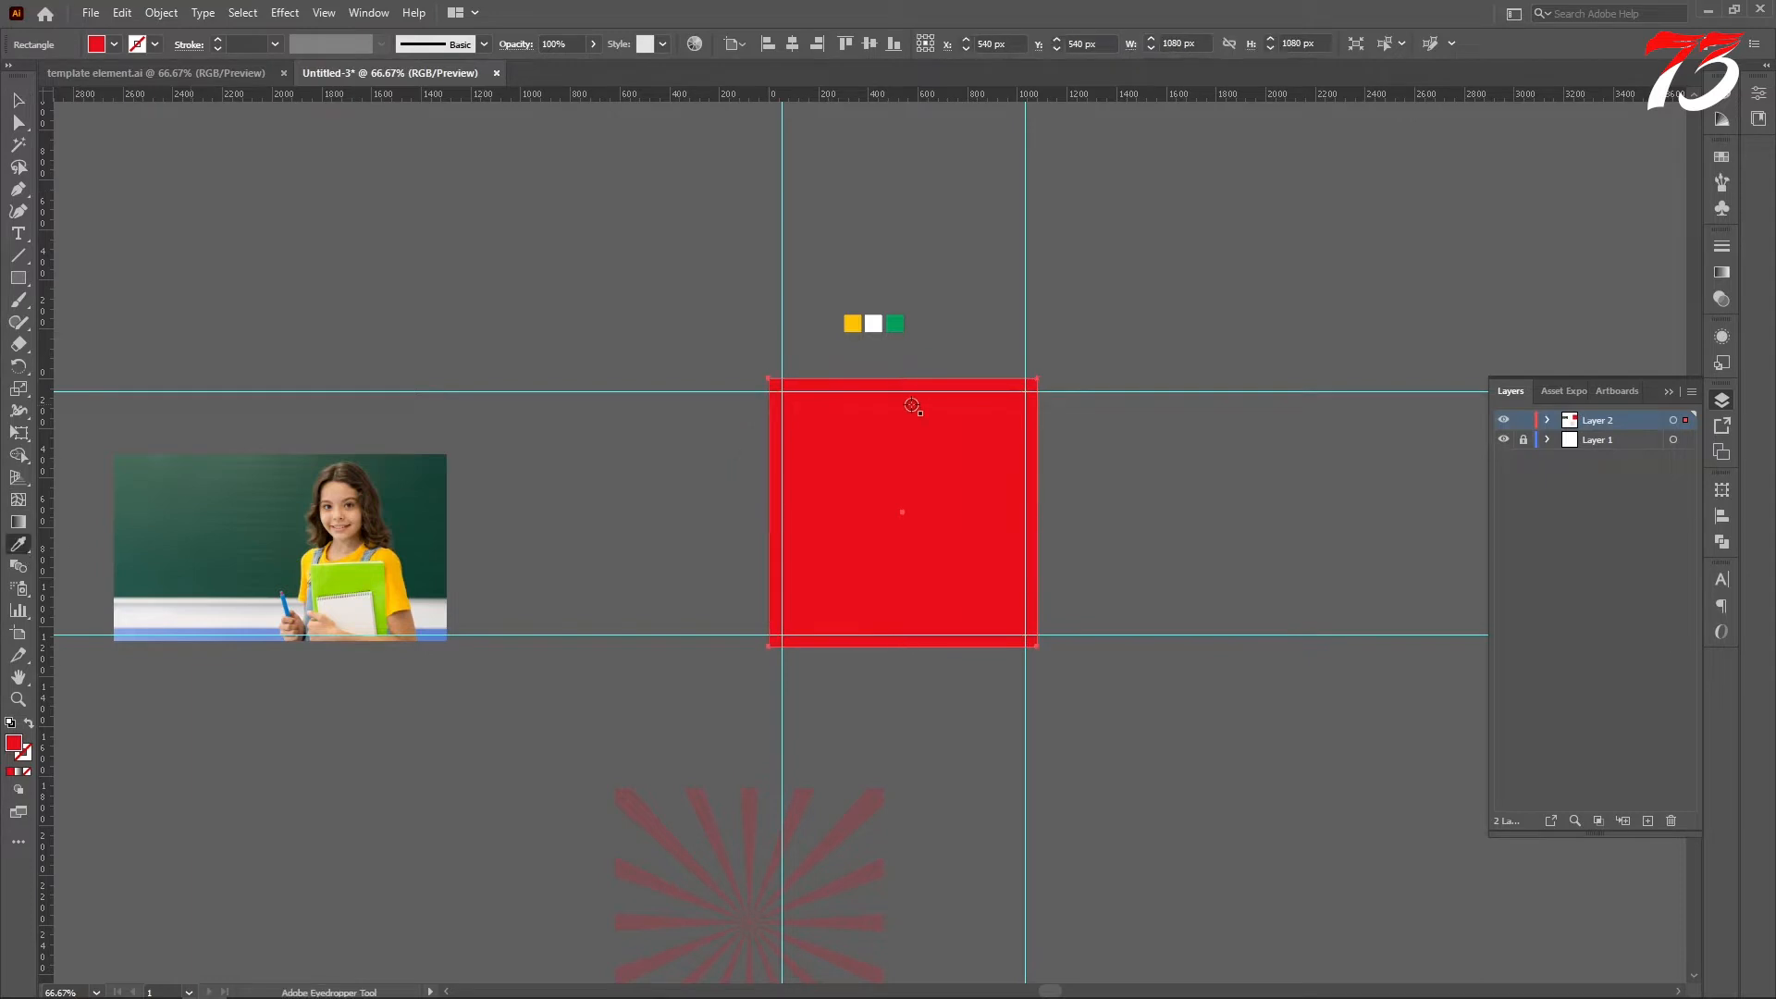
left_click(897, 323)
left_click(17, 100)
left_click(388, 286)
Centre the sunburst on the artboard and bring it in front of the green background.
scroll(741, 731, "down", 2)
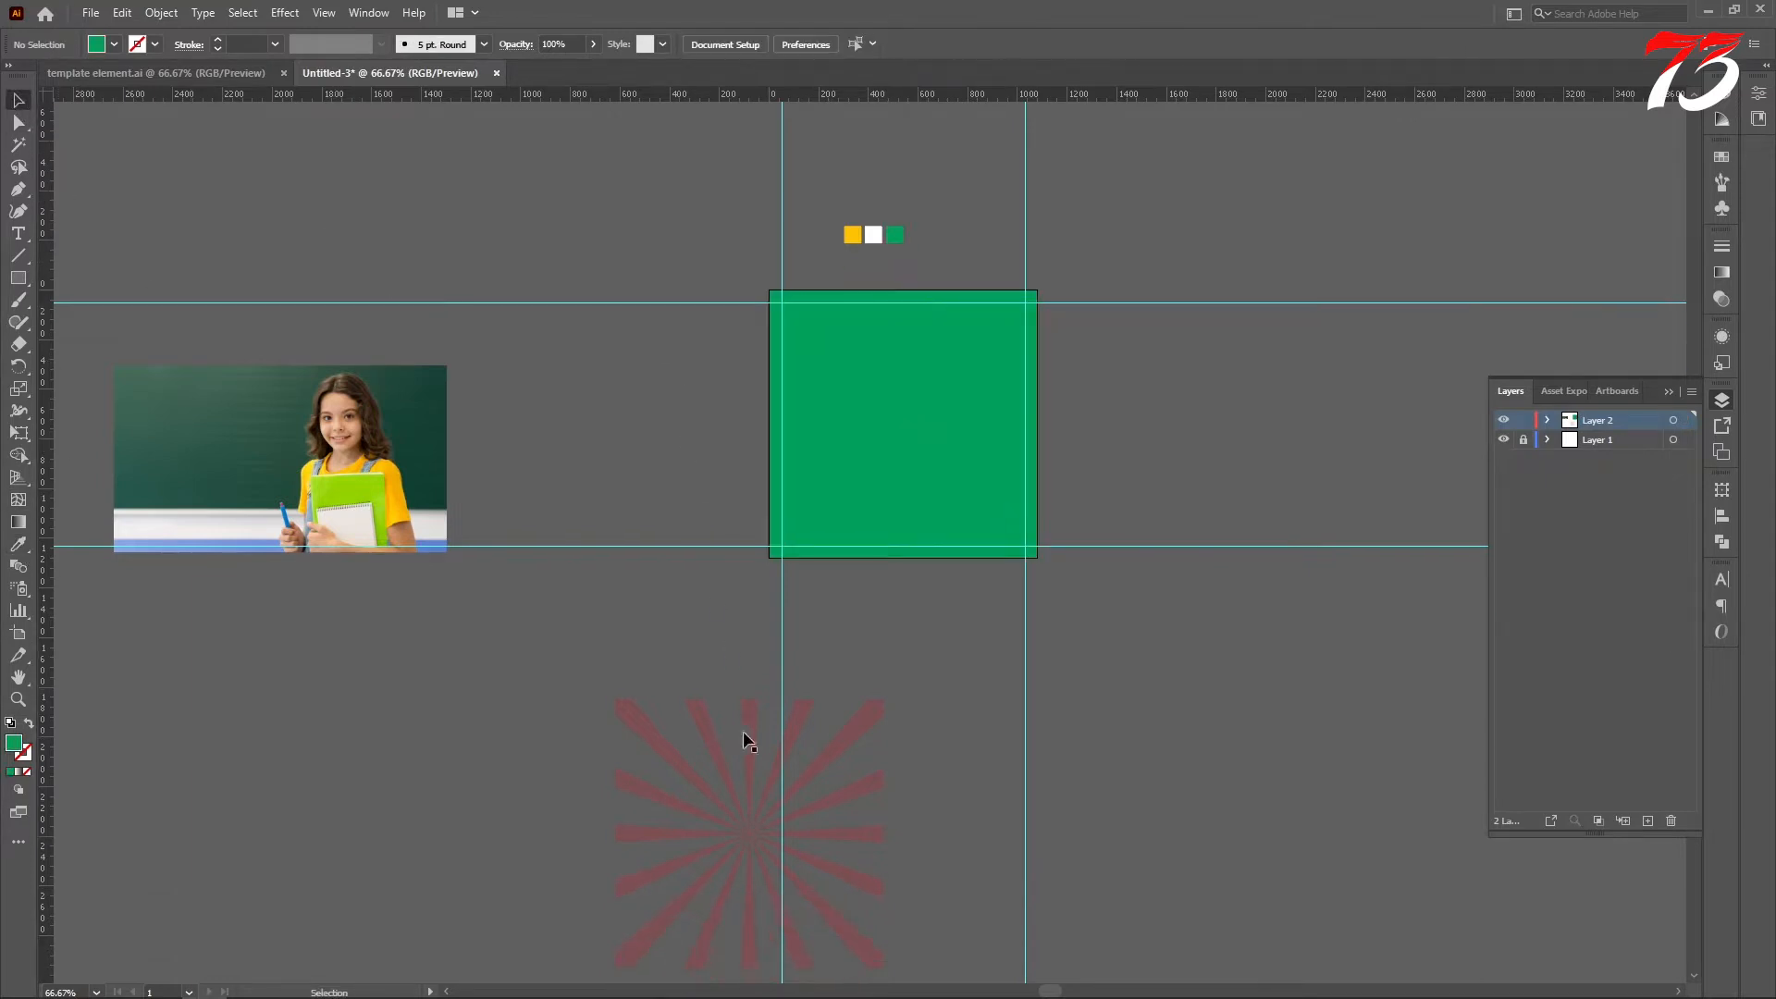
left_click(832, 781)
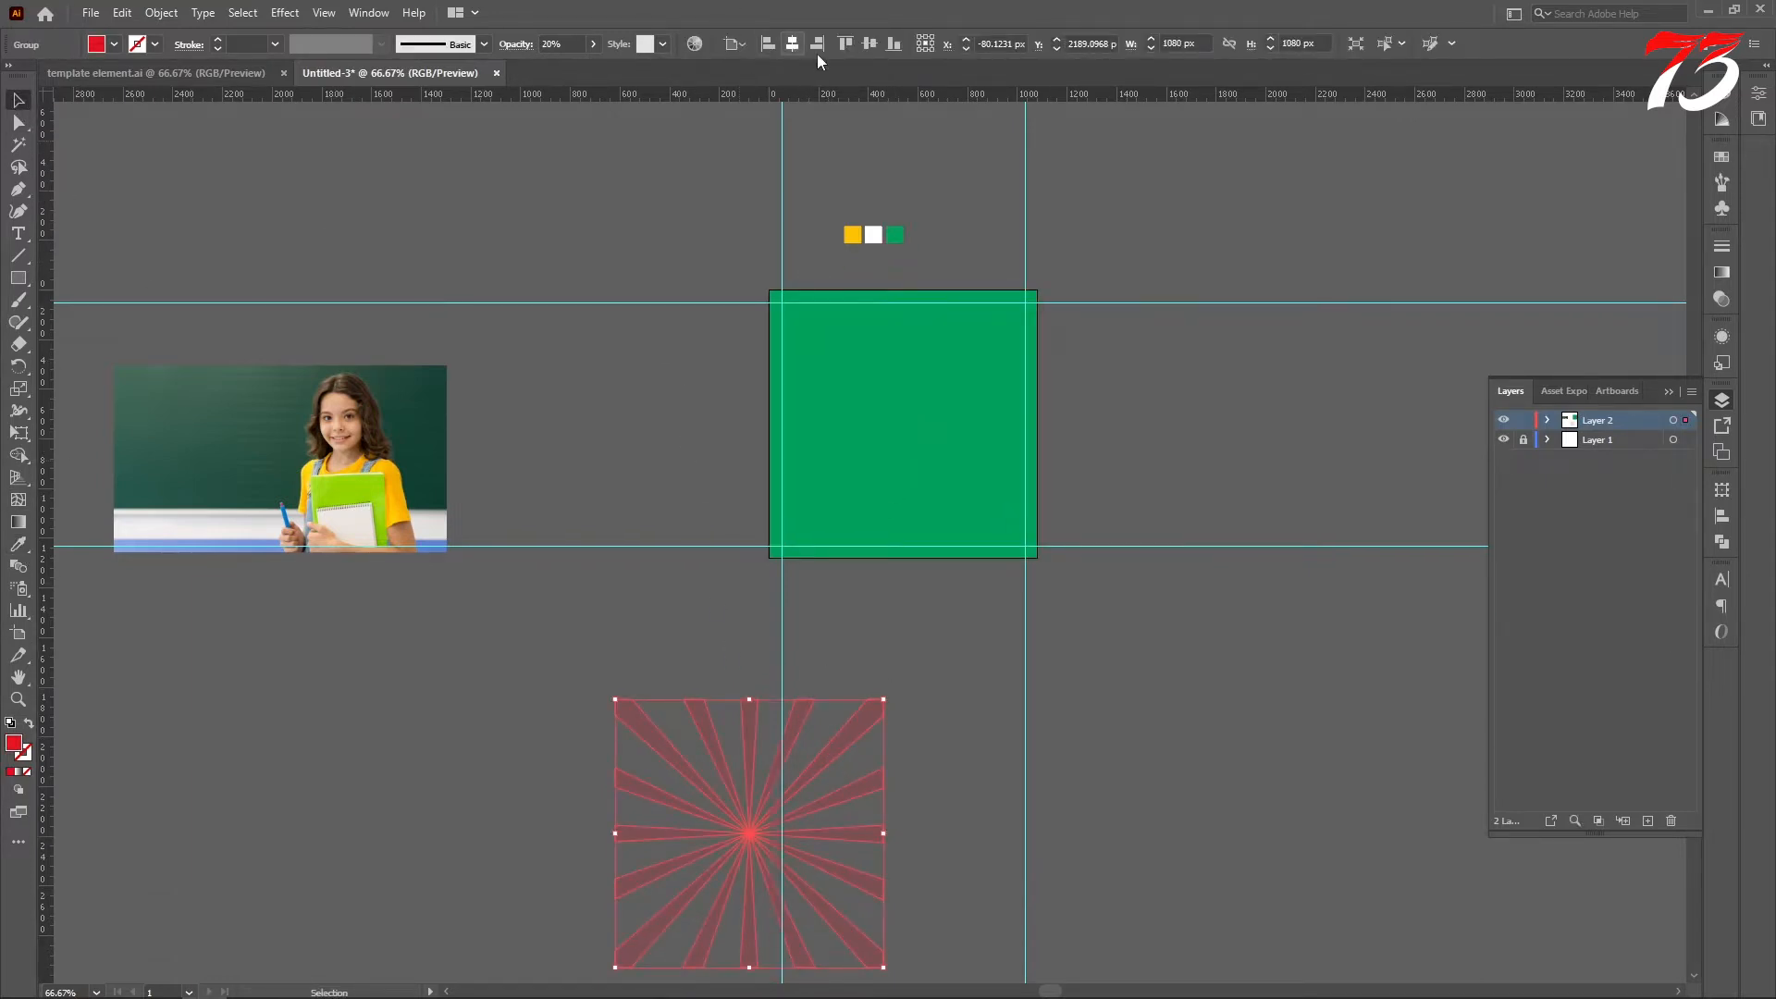
left_click(792, 43)
left_click(870, 43)
right_click(817, 410)
mouse_move(860, 639)
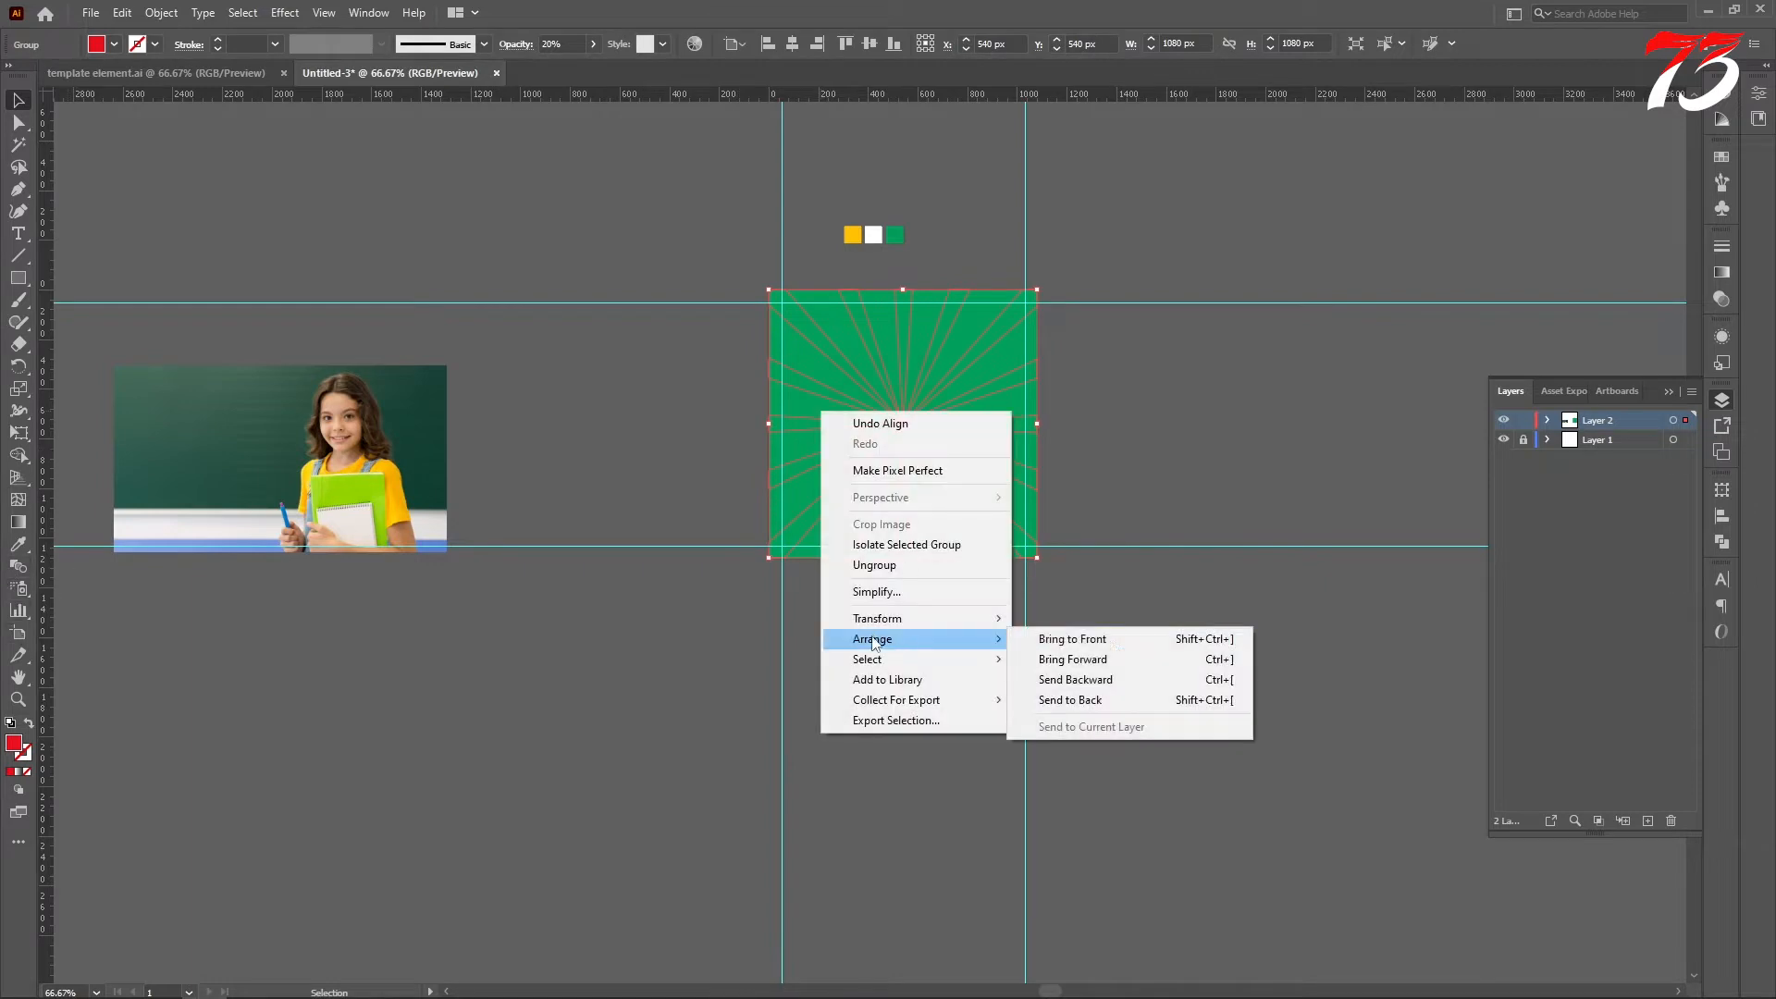
left_click(1091, 641)
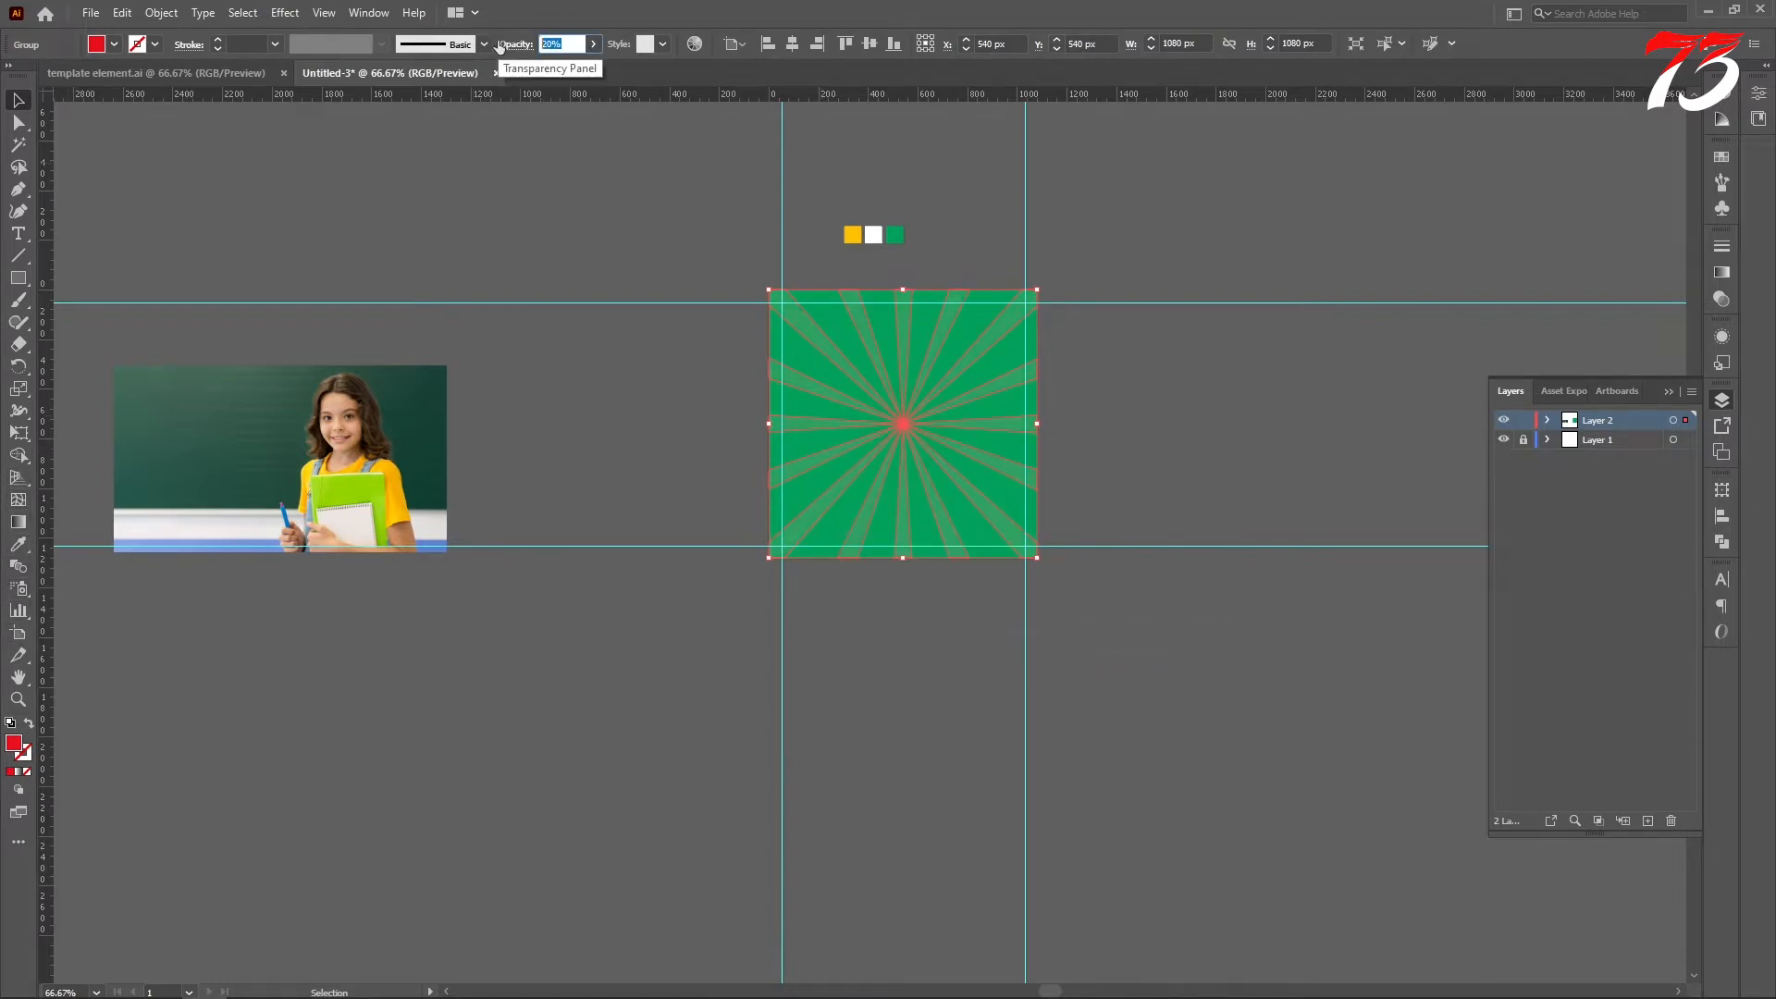
Set the sunburst's opacity to 15%.
key("Return")
scroll(543, 226, "down", 1)
left_click(543, 225)
Recolour the sunburst with the green sampled using the Eyedropper.
scroll(915, 327, "up", 3)
left_click(863, 239)
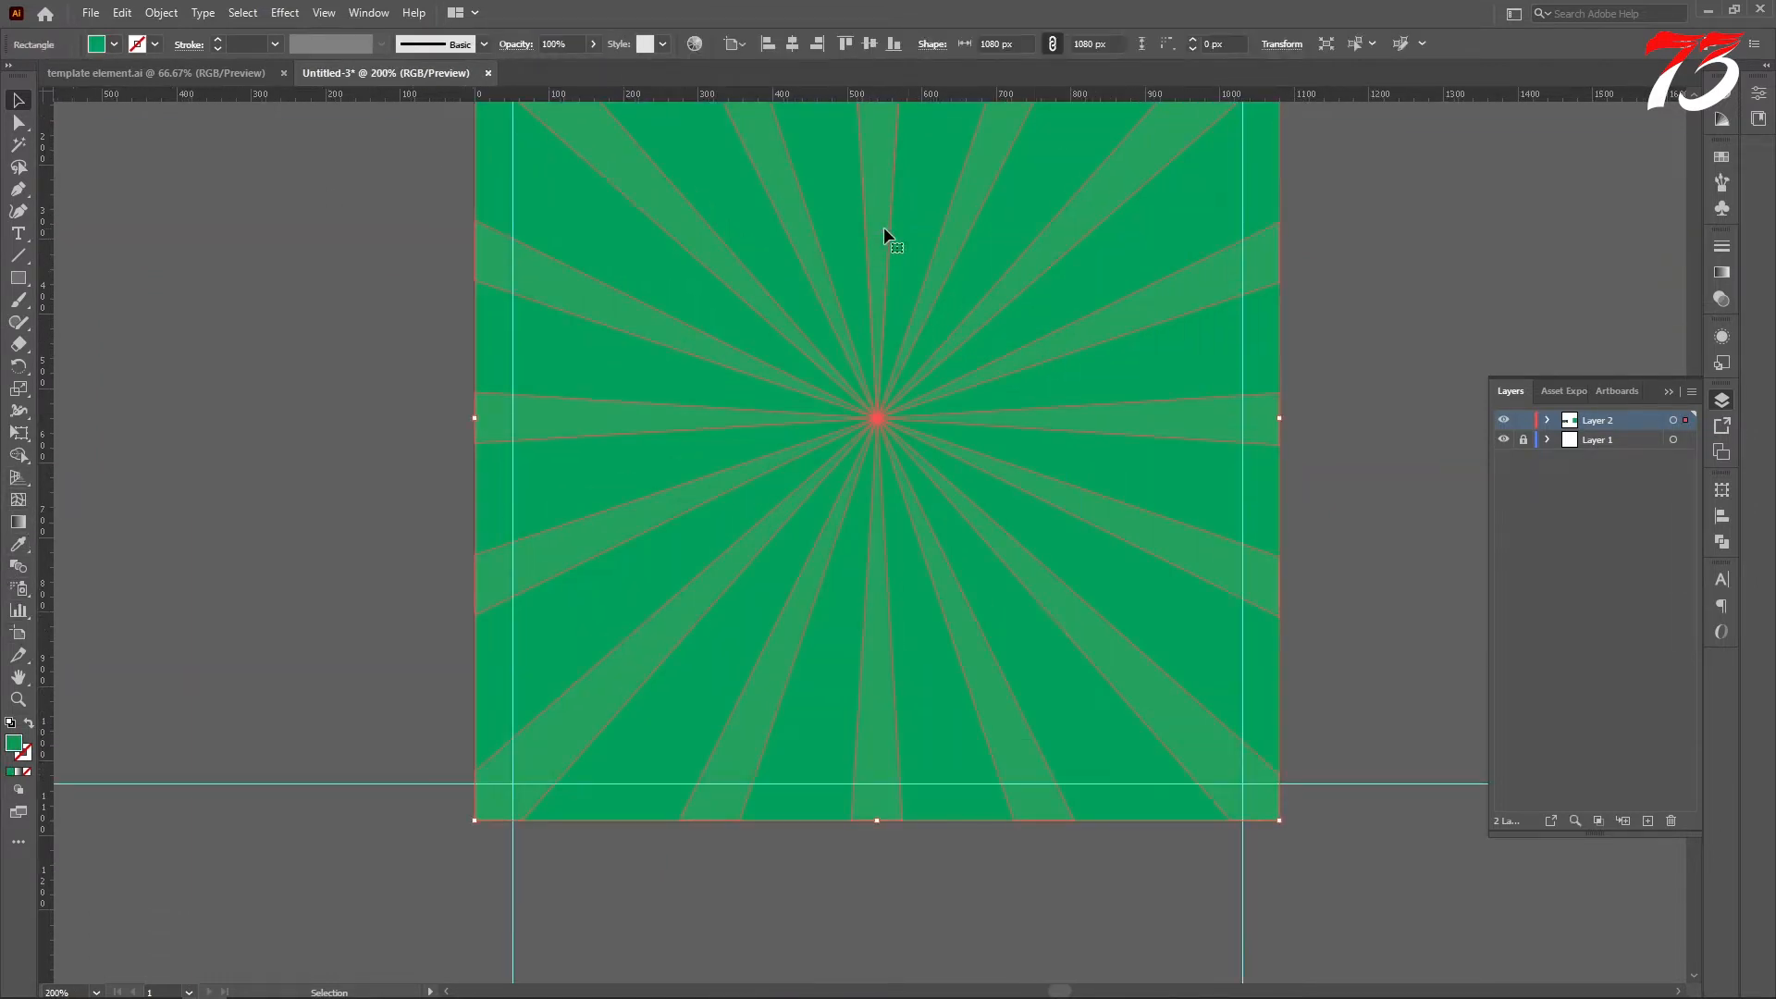
left_click(884, 229)
key("i")
scroll(860, 309, "down", 3)
scroll(860, 309, "up", 2)
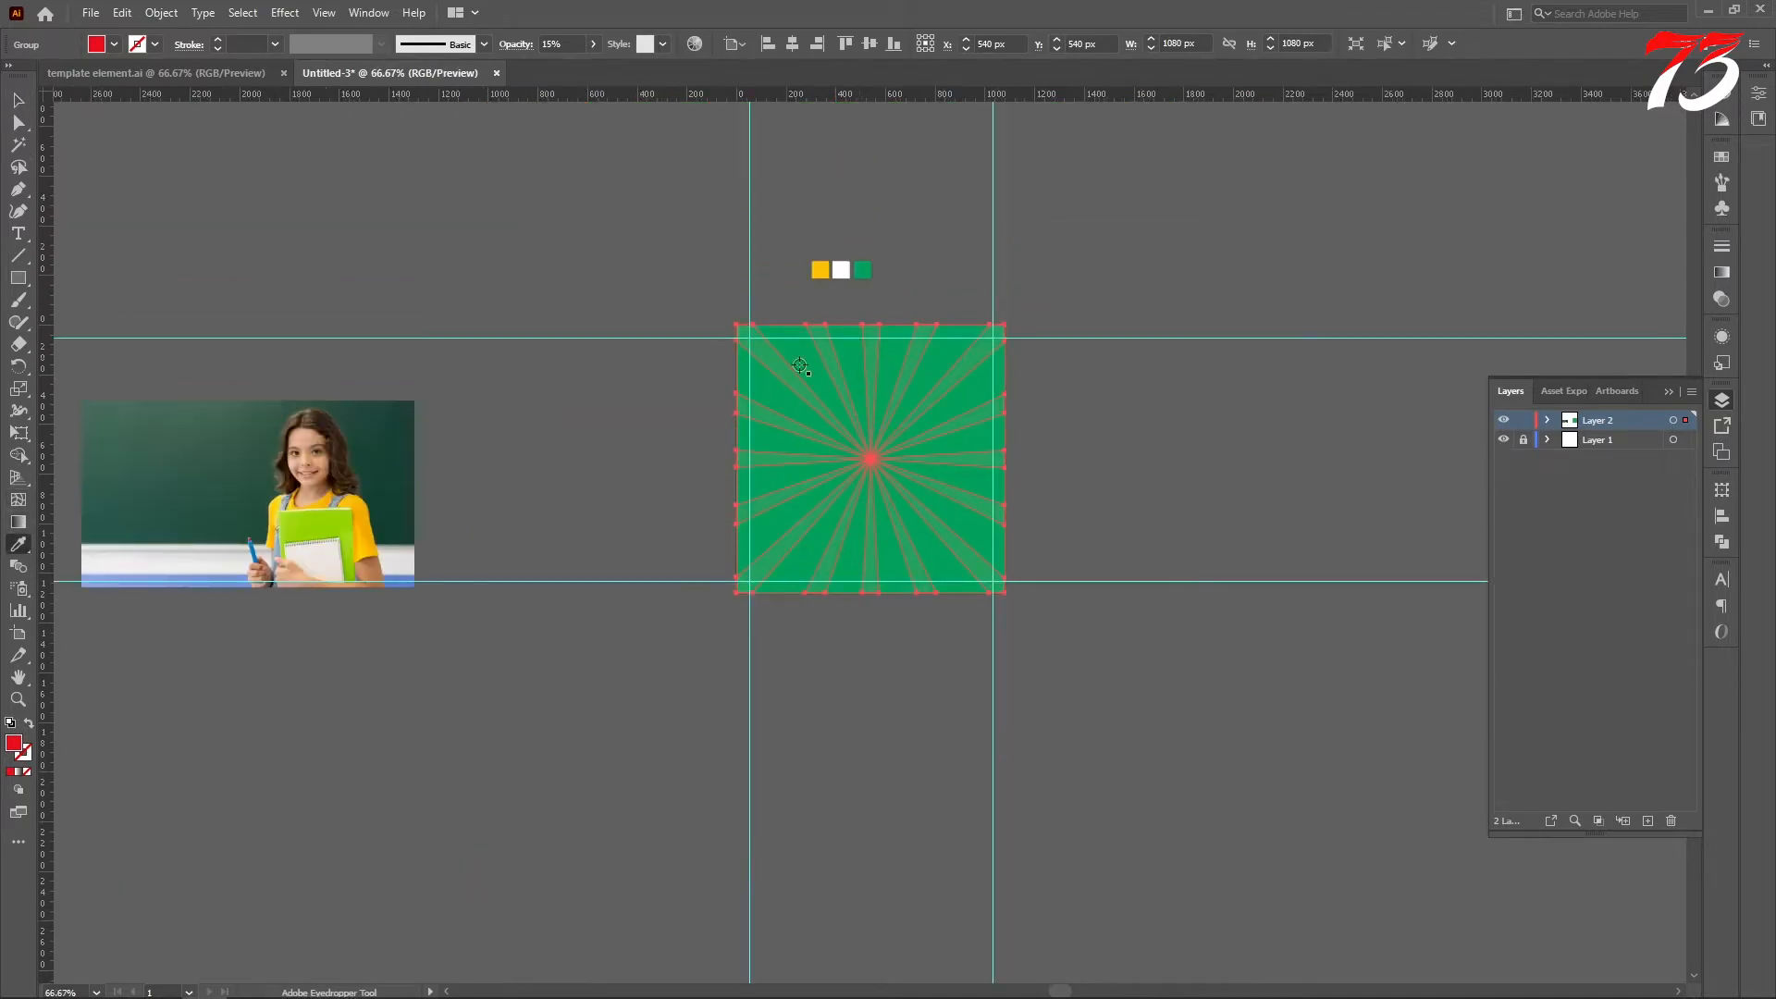
scroll(764, 380, "up", 3)
left_click(892, 308)
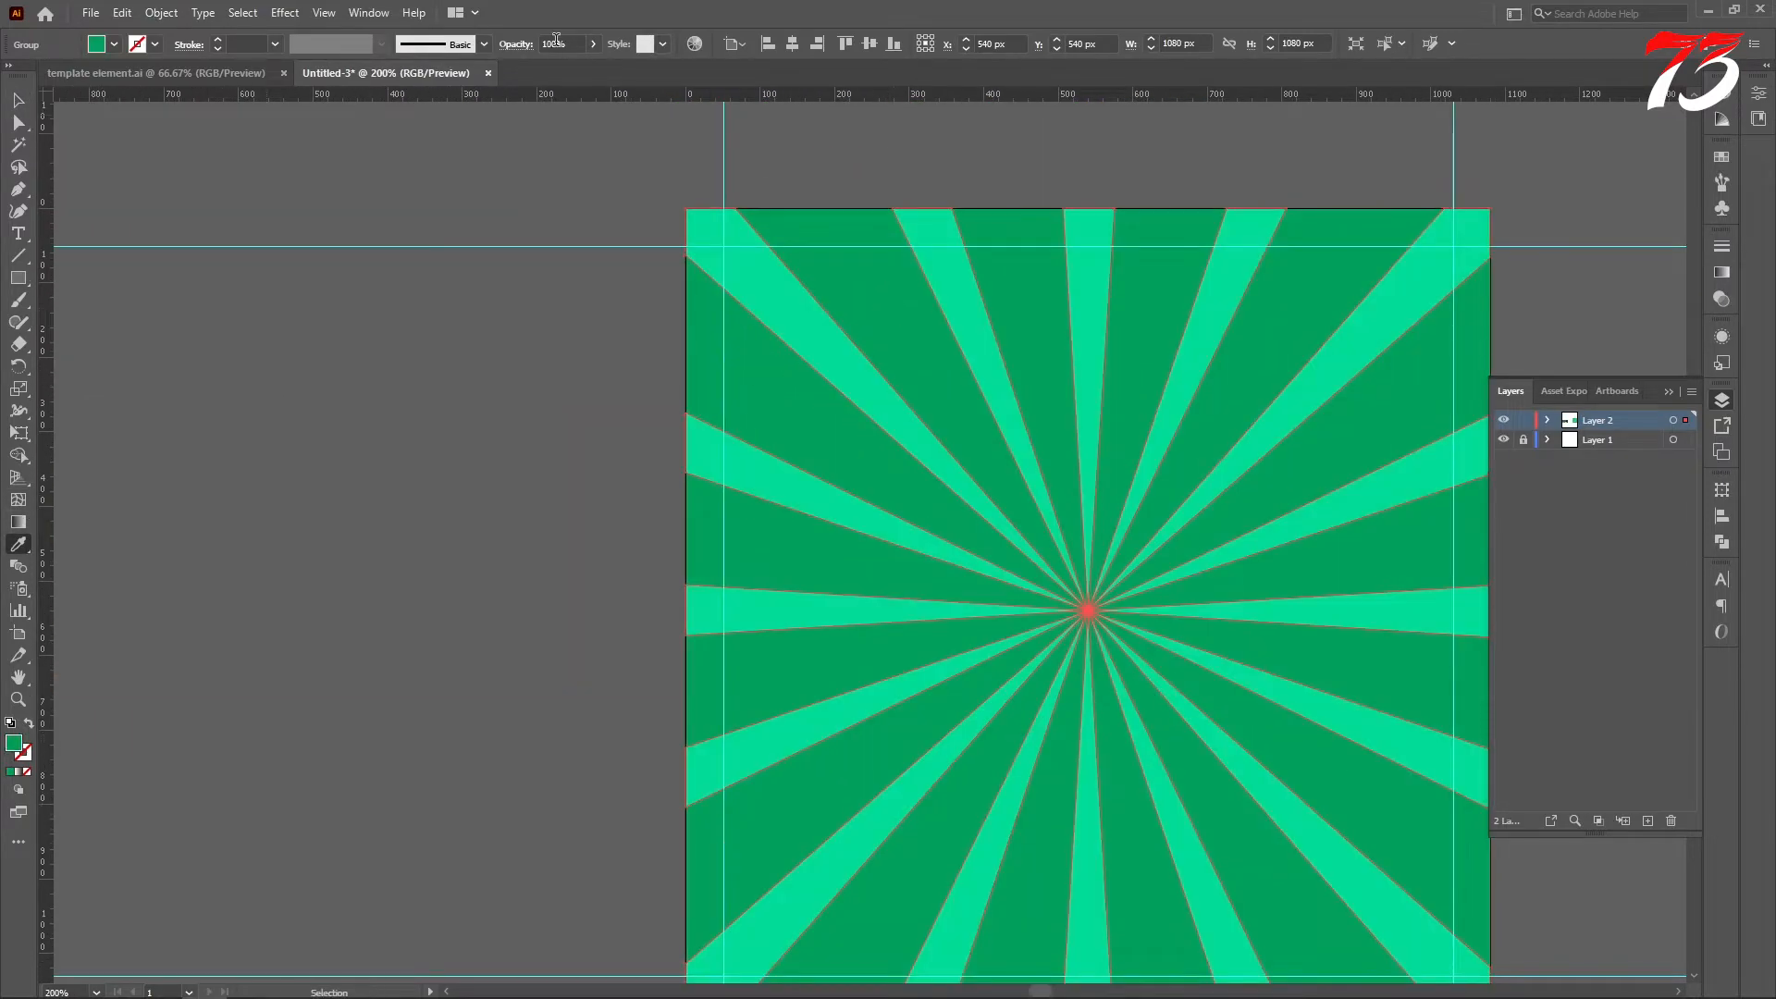
Lower the green sunburst's opacity to 15% and deselect it.
type("15")
key("Return")
scroll(382, 261, "down", 1)
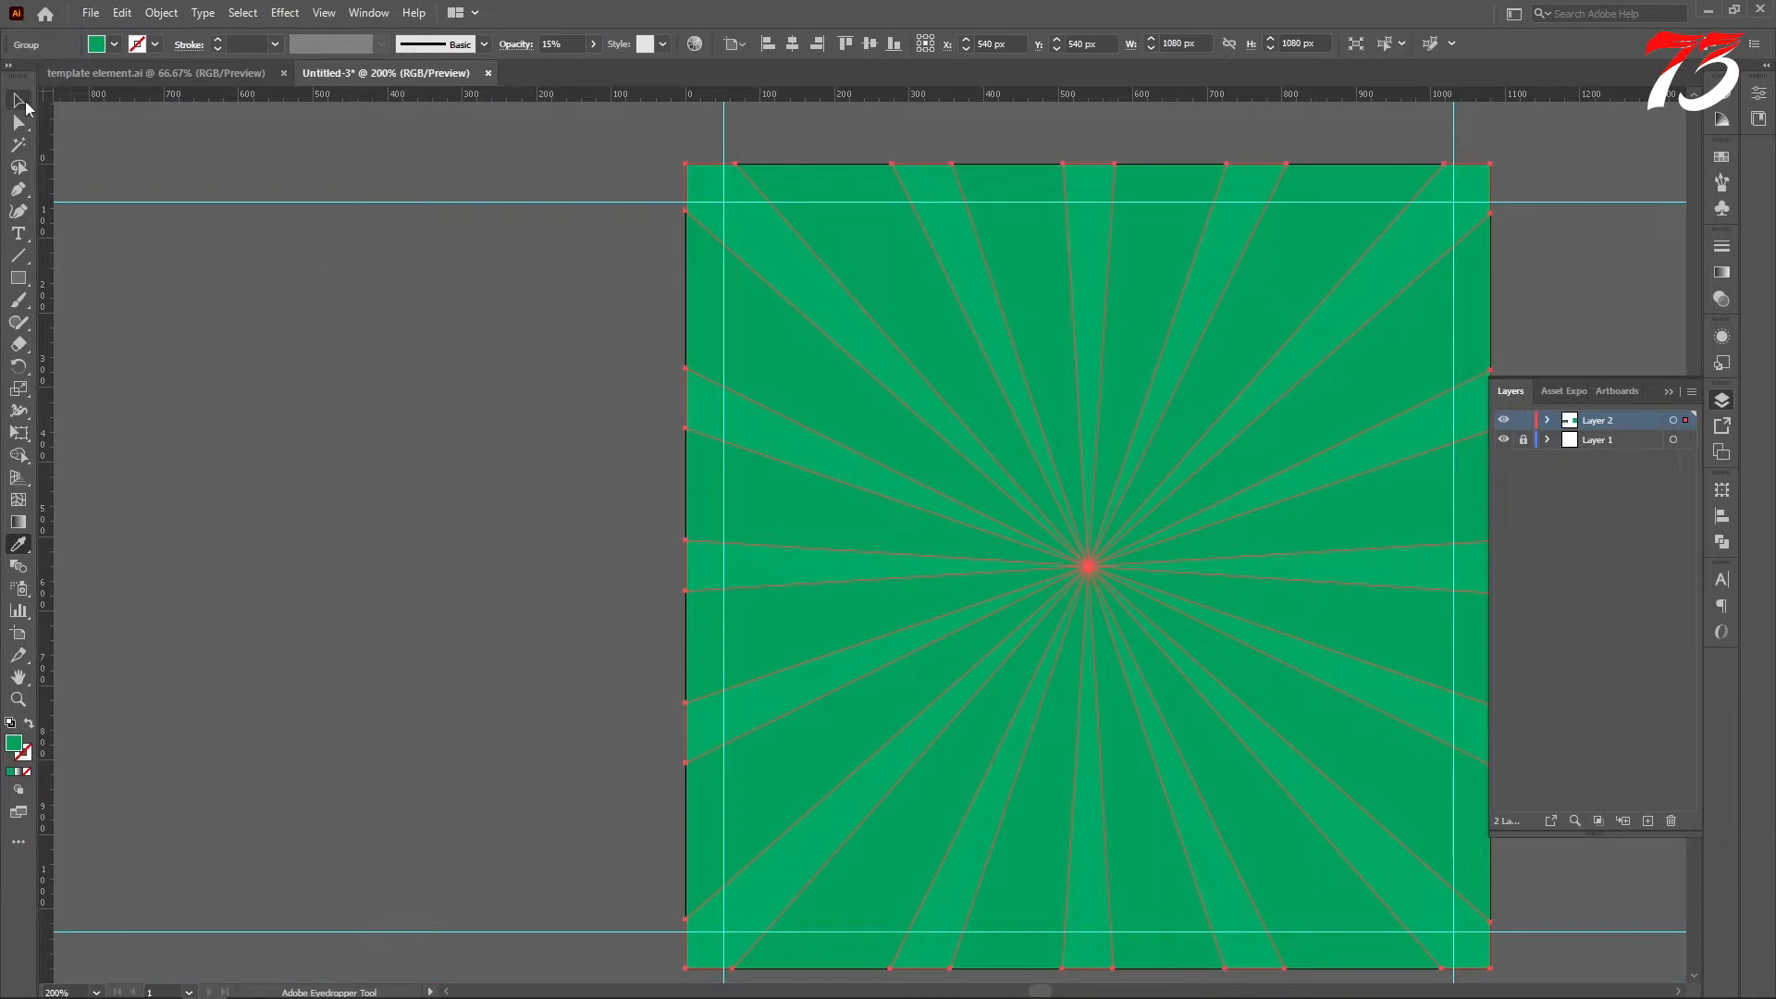
left_click(22, 102)
scroll(776, 380, "down", 3)
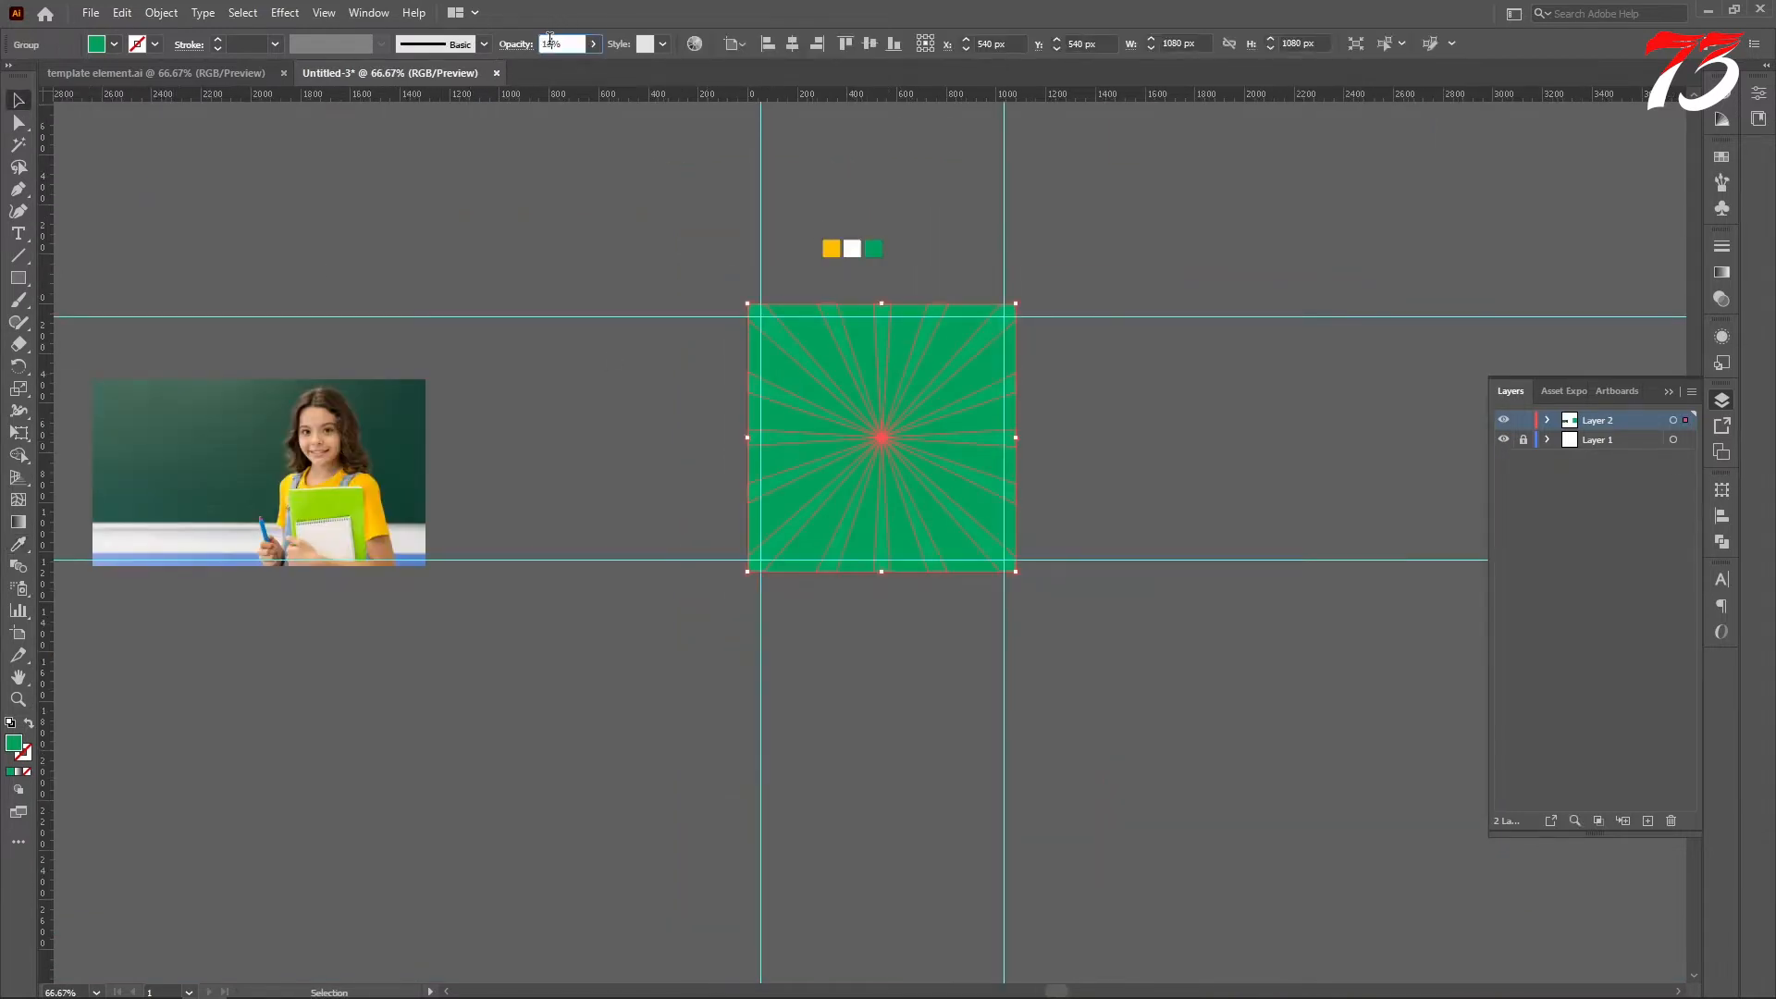
left_click(658, 264)
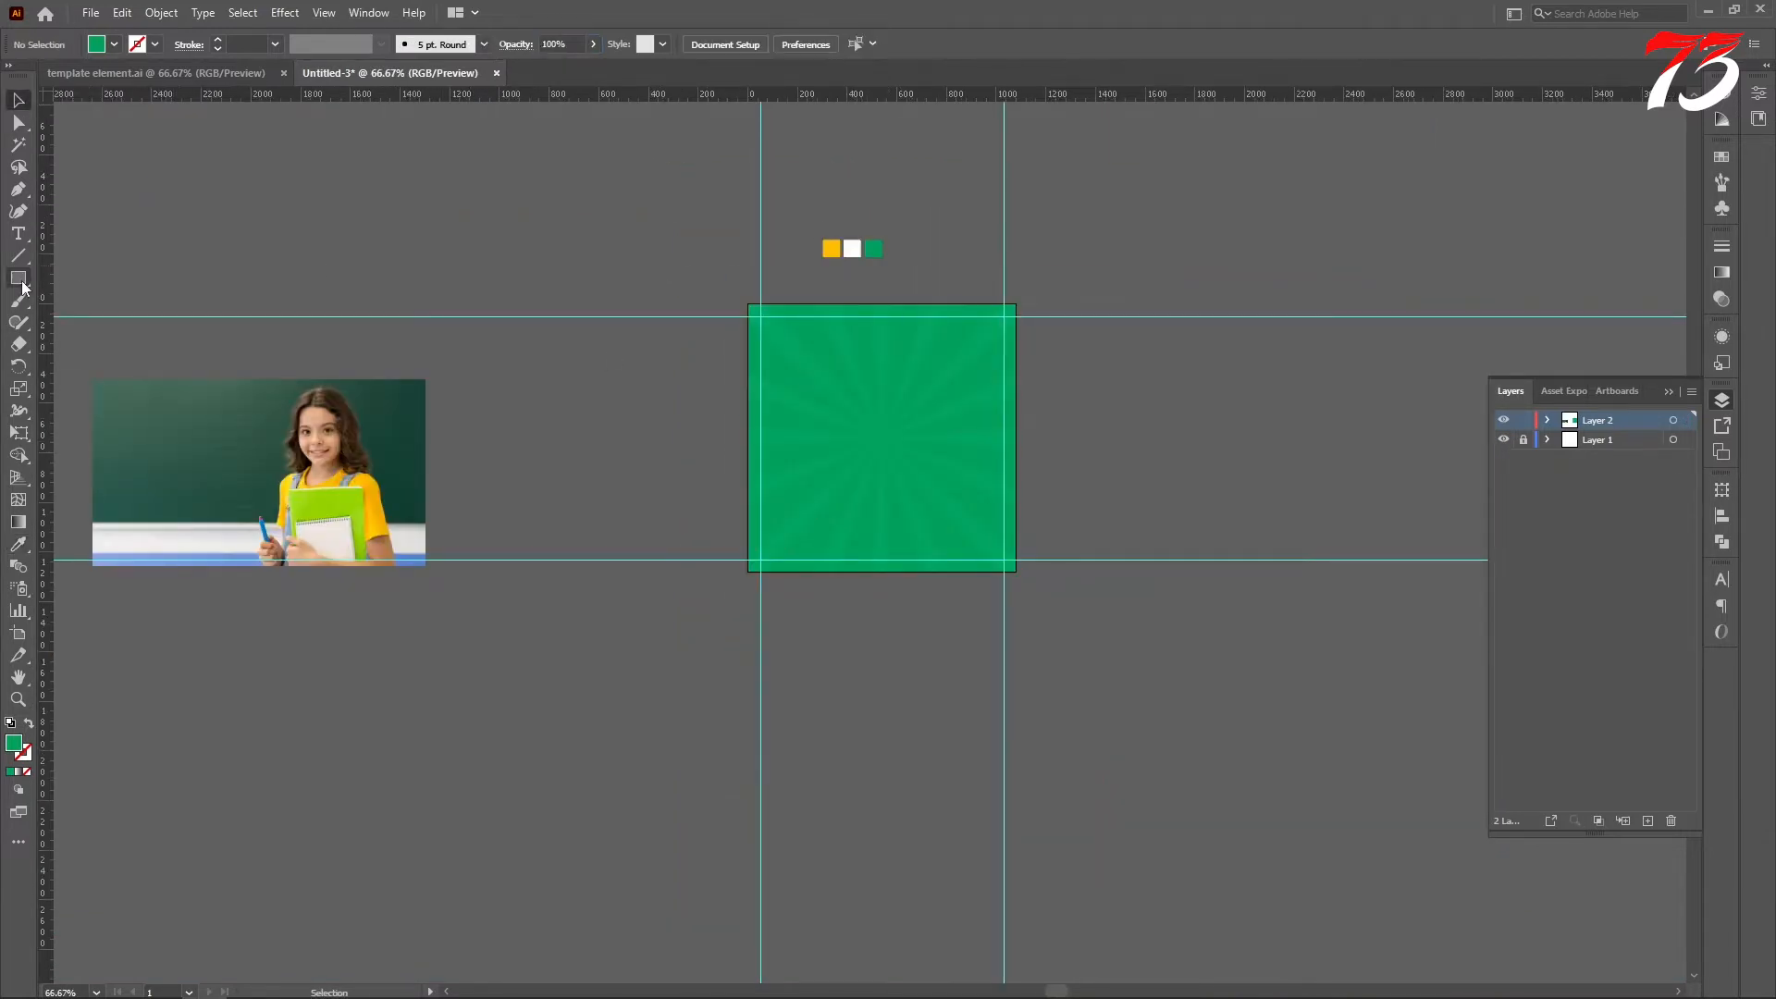
Draw a hexagon about 1049 × 908 px over the artboard's upper right and slightly round its corners.
left_click_drag(19, 277, 91, 343)
scroll(960, 369, "up", 2)
left_click_drag(983, 418, 1232, 577)
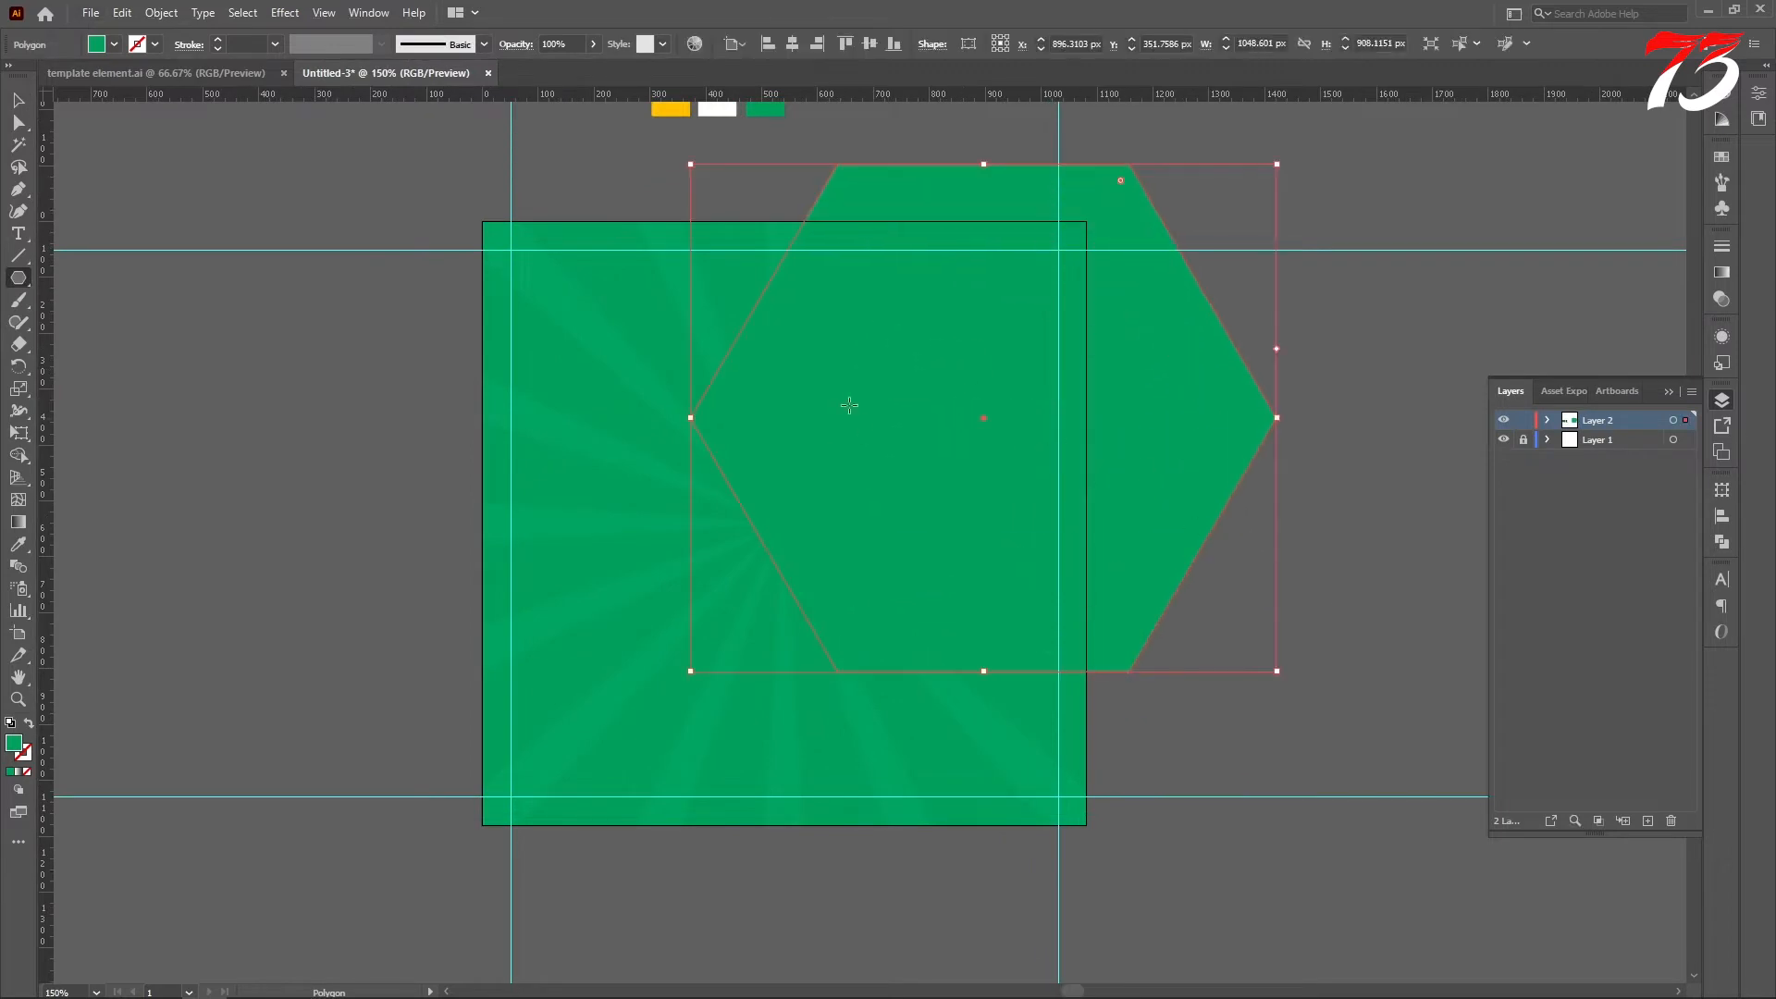
left_click_drag(1119, 191, 1117, 195)
Shift the hexagon slightly up and to the right, and fill it with the white sampled from the swatch.
scroll(999, 311, "down", 1)
left_click(18, 100)
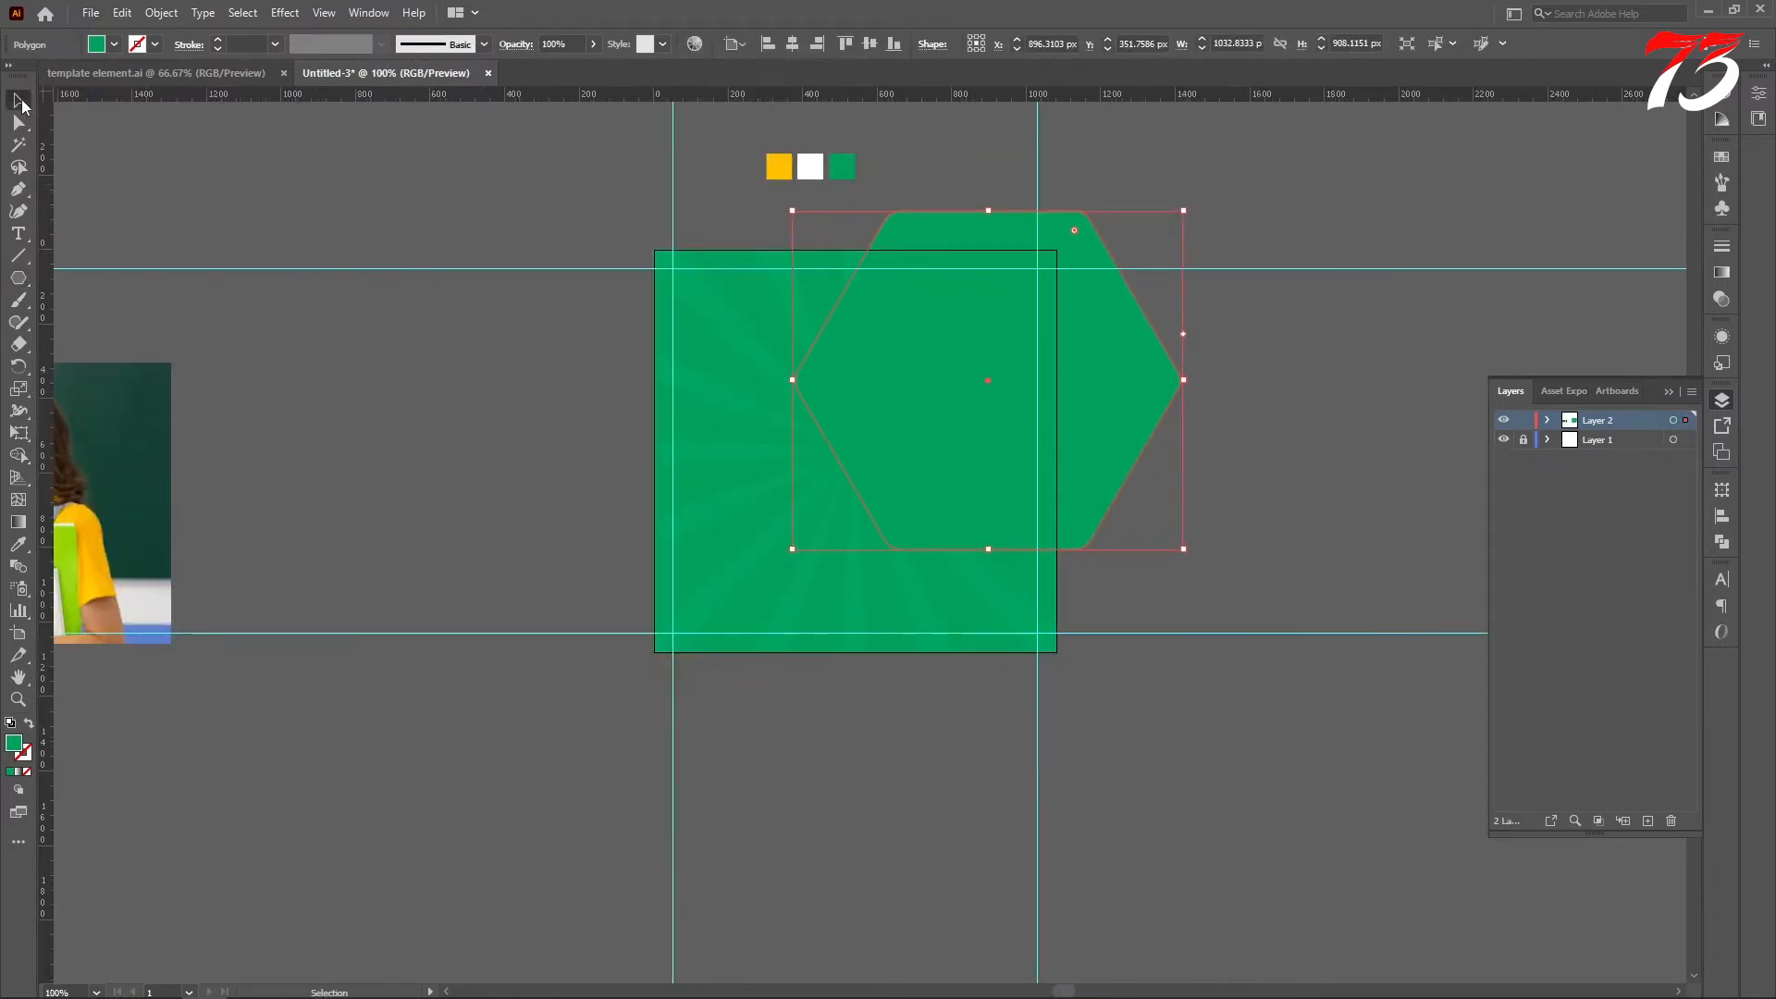
scroll(871, 497, "up", 2)
left_click_drag(872, 496, 881, 477)
key("i")
left_click(811, 212)
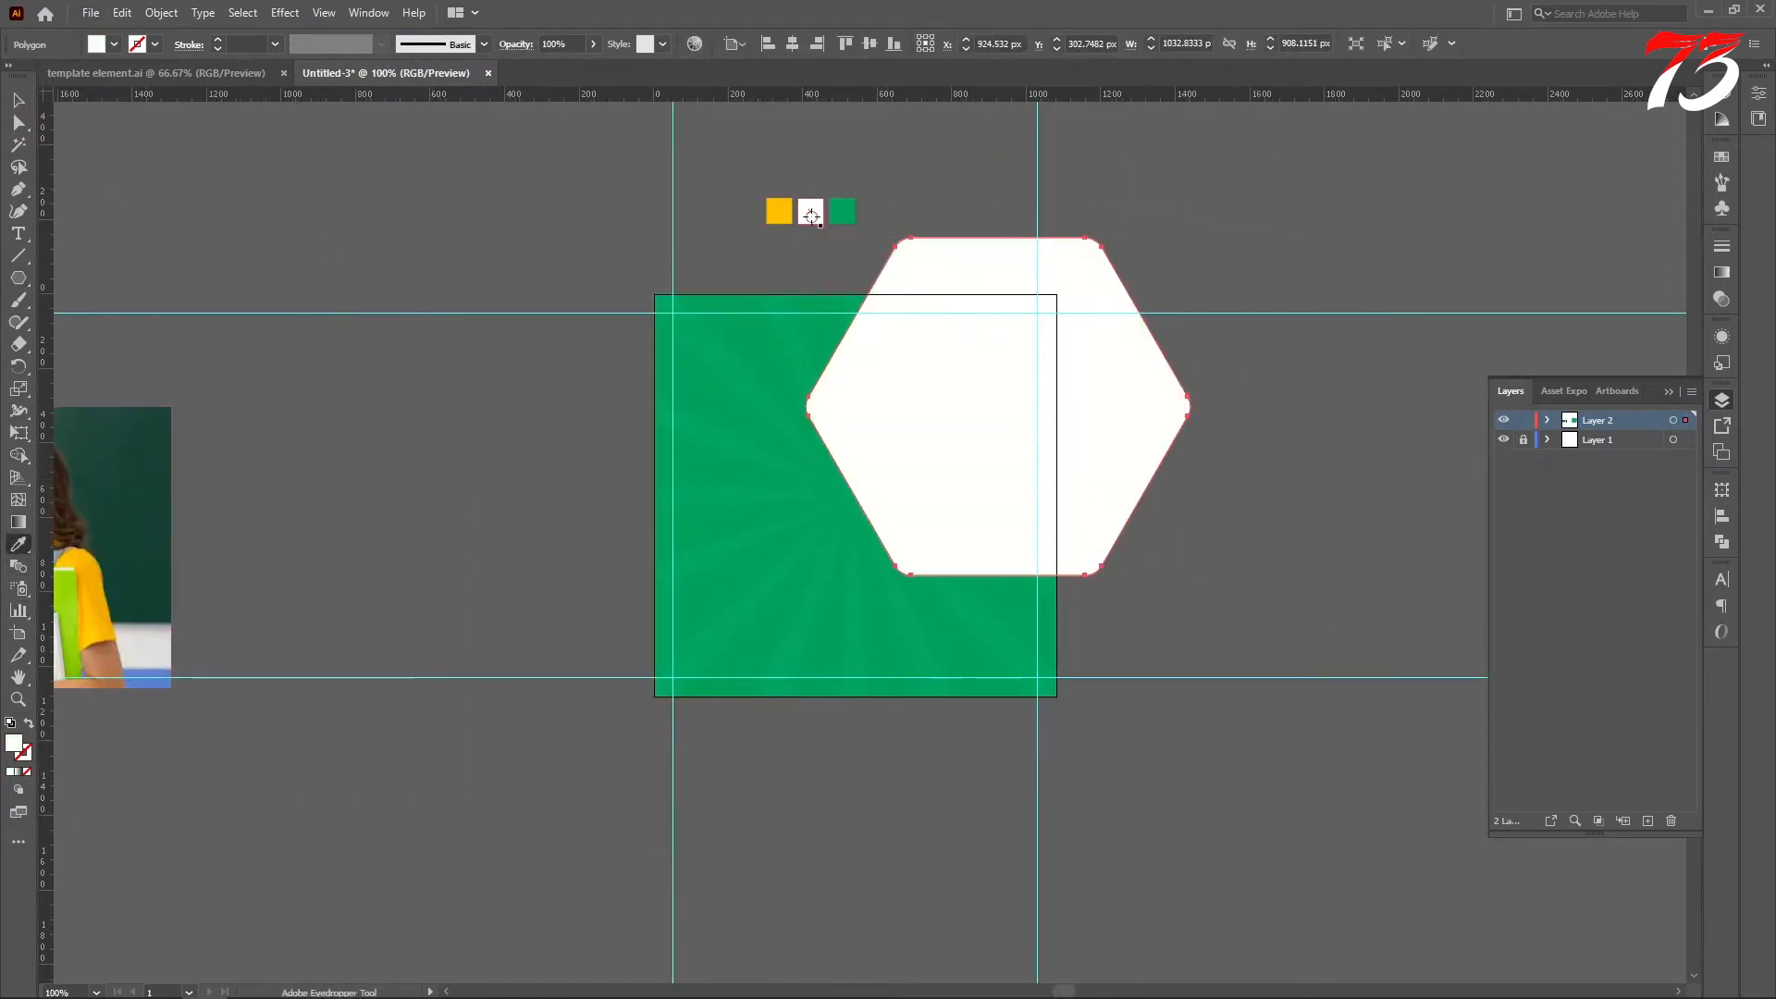
left_click(22, 101)
Nudge the white hexagon down by 21 px.
scroll(874, 504, "down", 1)
key("shift+Down")
key("shift+Down")
key("Down")
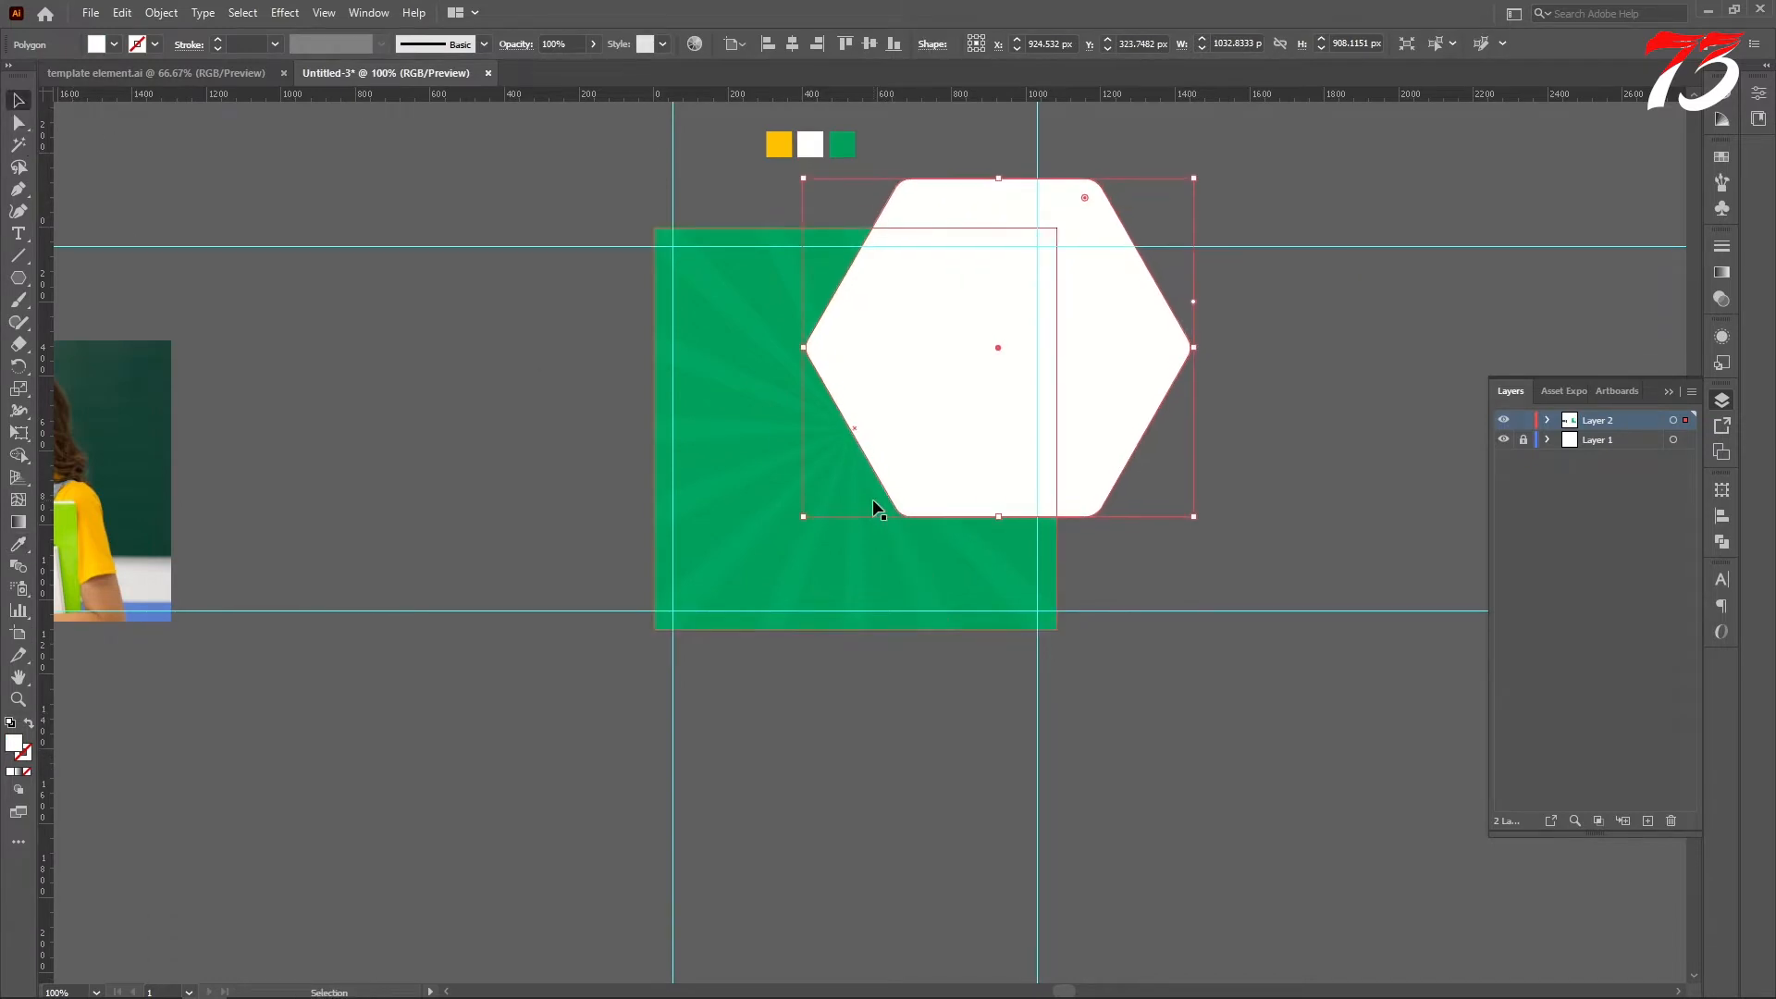
Make a smaller centred copy of the white hexagon, about 951 × 837 px, and fill it with the yellow sampled from the swatch.
scroll(1191, 477, "up", 1)
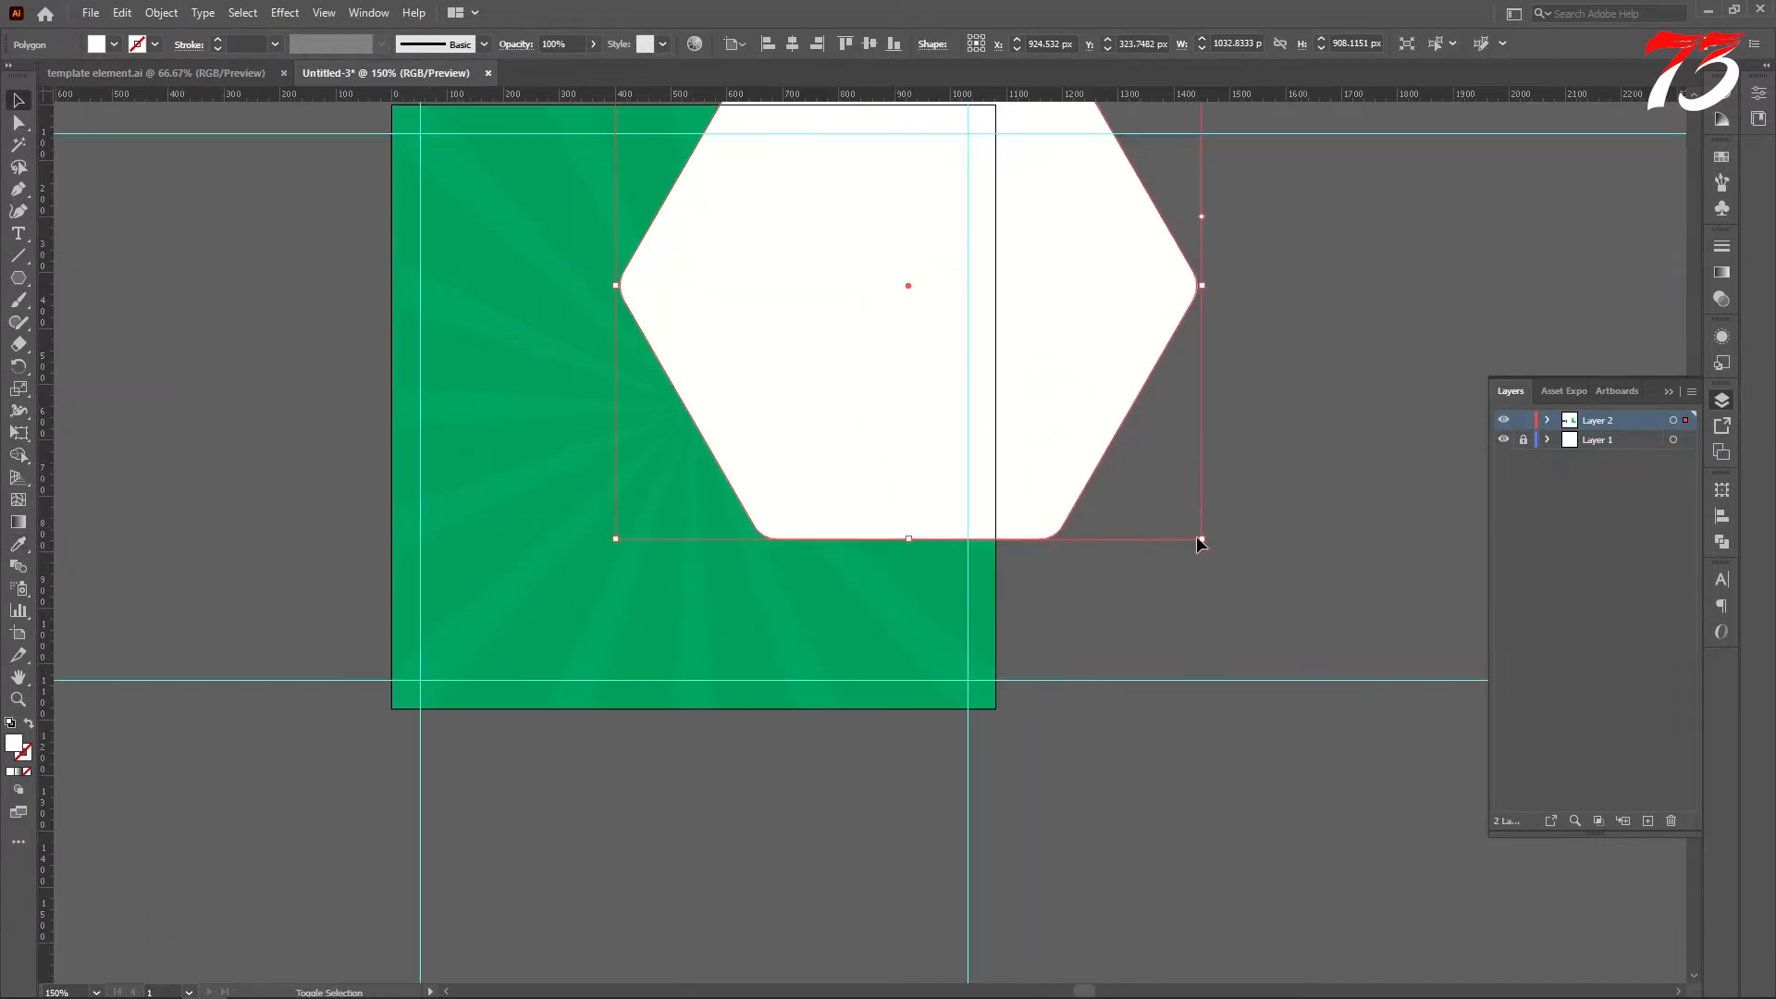
left_click_drag(1197, 540, 1182, 515)
key("ctrl+minus")
key("ctrl+minus")
left_click(18, 544)
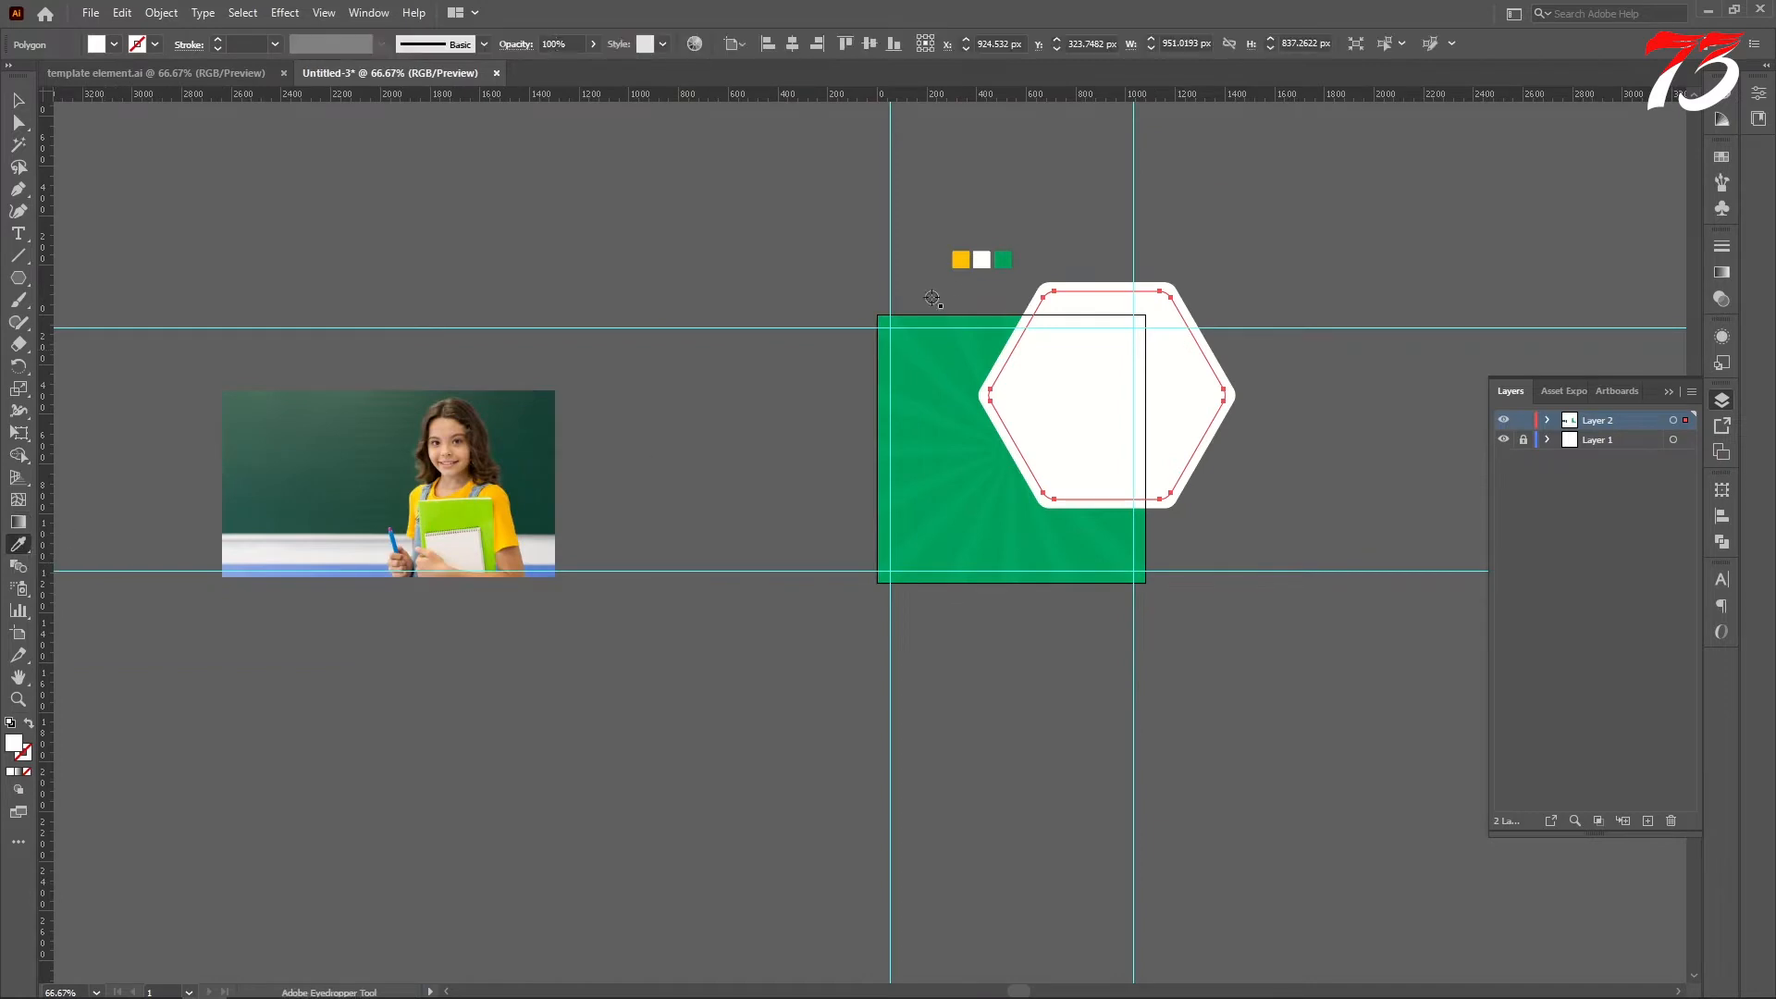
left_click(960, 259)
left_click(18, 101)
left_click(219, 152)
scroll(1149, 423, "up", 4)
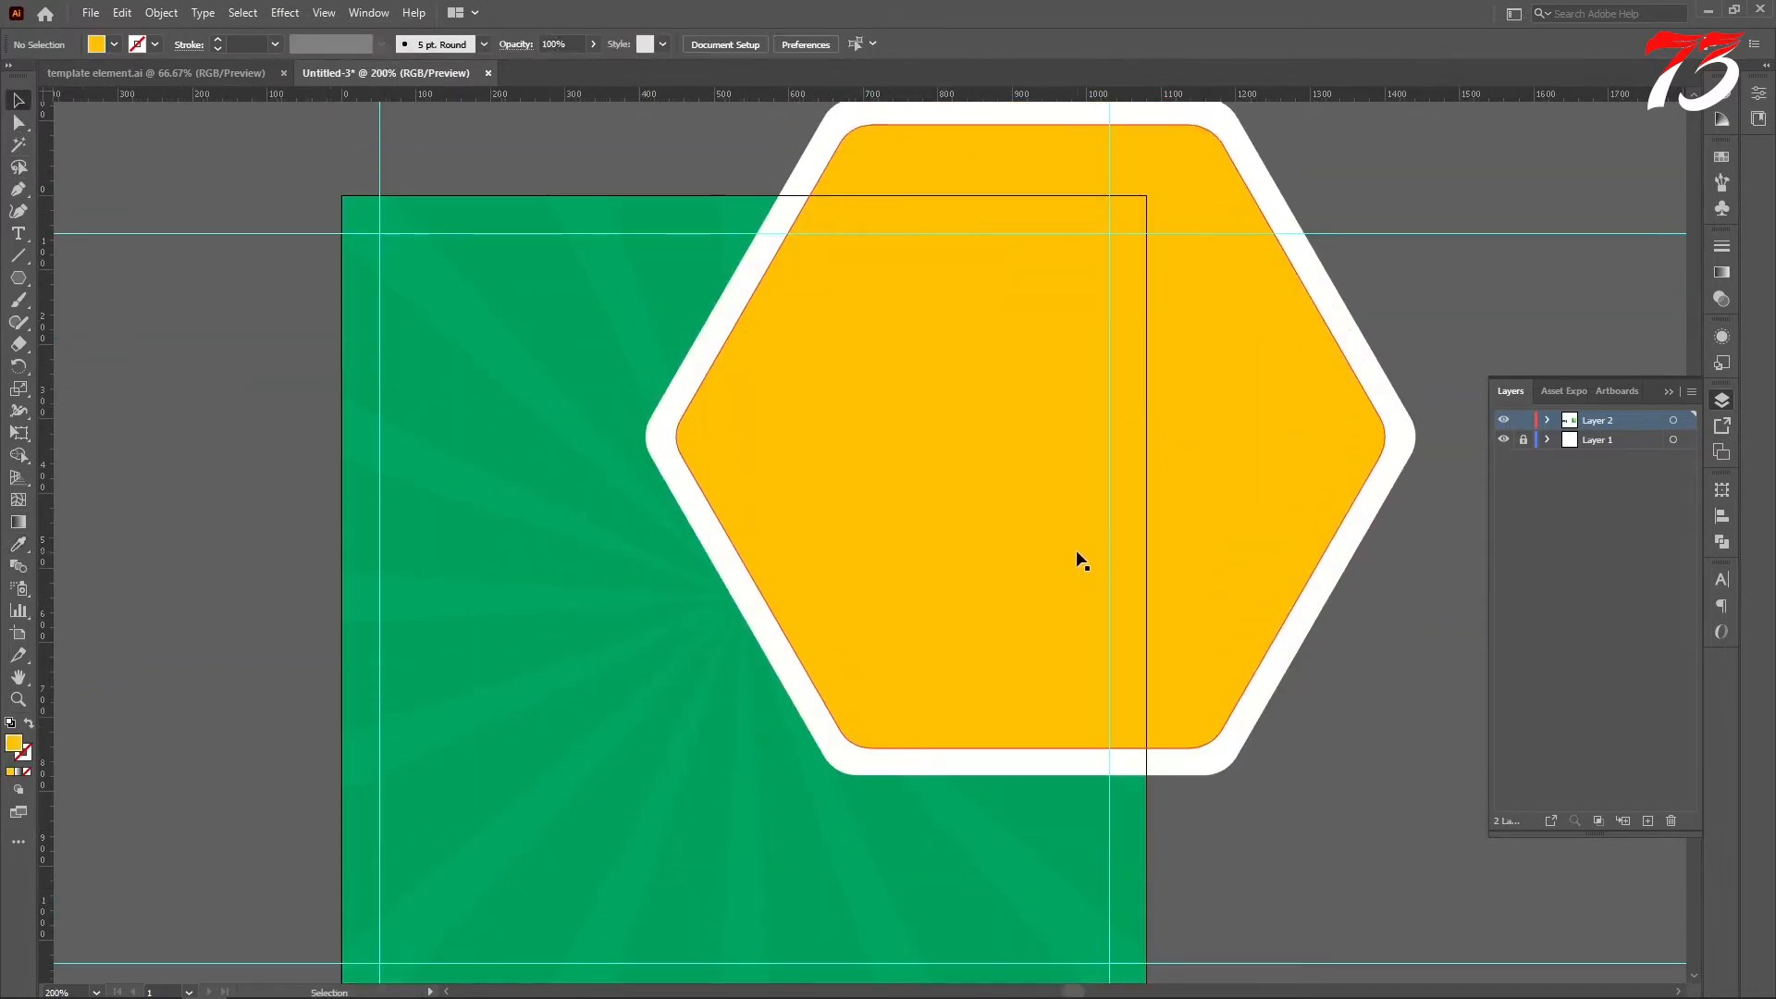
Place a copy of the yellow hexagon up and to the left, over the artboard's upper-left corner.
scroll(1075, 553, "down", 2)
scroll(1082, 467, "down", 2)
left_click_drag(1086, 456, 929, 327)
scroll(938, 324, "up", 1)
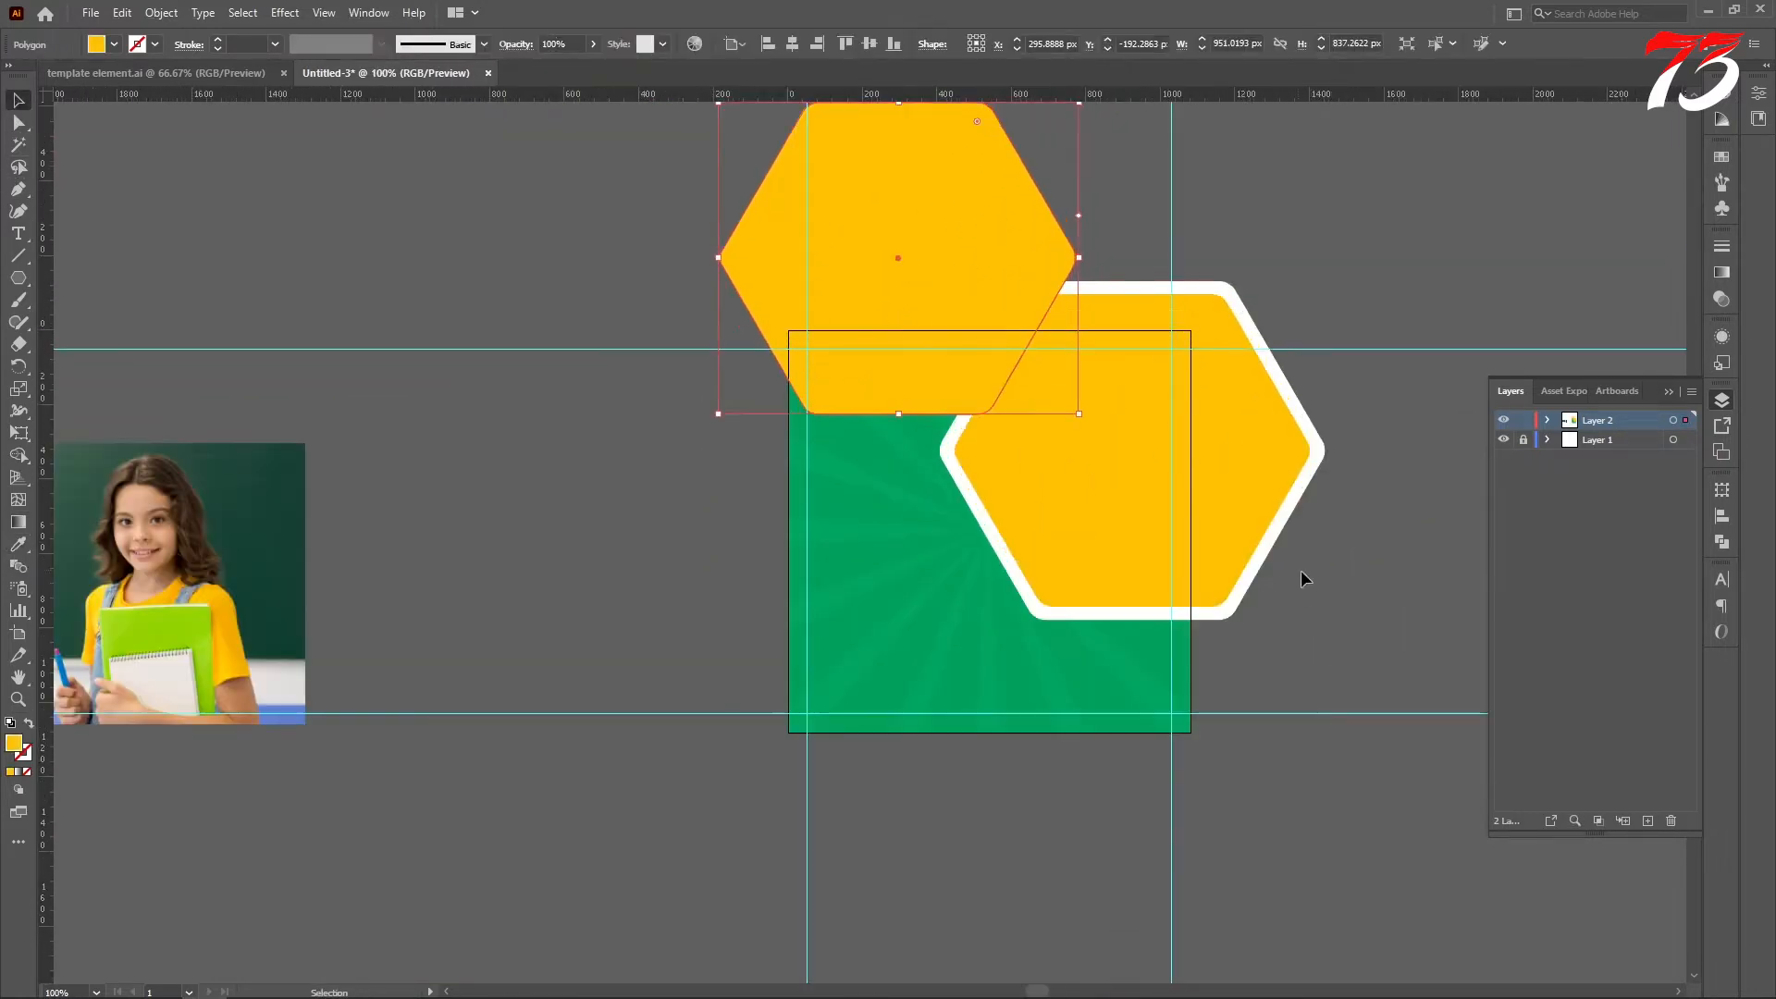
Bring the white-framed hexagon with its yellow inner shape to the front of the other artwork.
left_click_drag(1304, 576, 1264, 432)
right_click(1264, 430)
mouse_move(1331, 718)
left_click(1526, 718)
left_click(1400, 345)
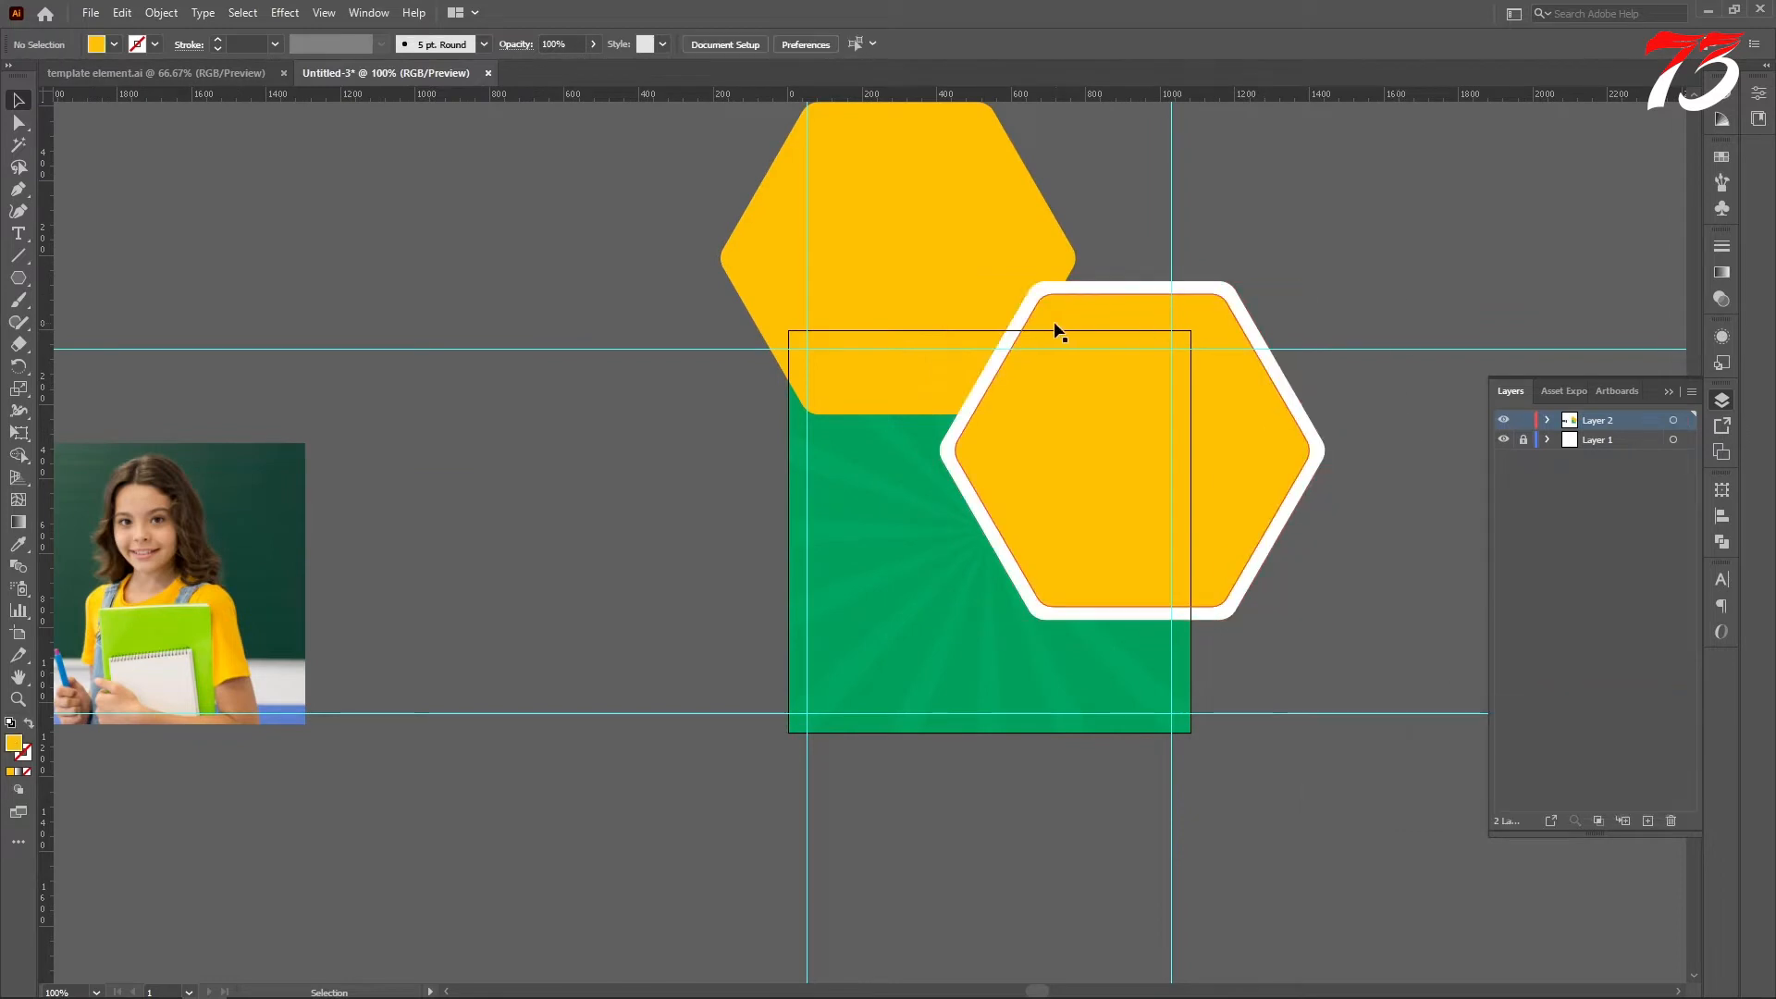
Nudge the upper-left yellow hexagon down a little over the artboard's corner.
scroll(999, 333, "down", 1)
left_click(910, 339)
key("Down")
key("Down")
key("Down")
key("Down")
key("Down")
key("Down")
key("Down")
key("Down")
key("Down")
key("Down")
key("Down")
key("Down")
key("Down")
key("Down")
key("Down")
key("Down")
key("Down")
key("Down")
key("Down")
key("Down")
Place a copy of the upper-left yellow hexagon over the artboard's lower-right corner, behind the white-framed hexagon.
scroll(908, 343, "down", 1)
left_click_drag(858, 275, 1013, 503)
scroll(866, 275, "down", 1)
scroll(1010, 502, "up", 3)
scroll(994, 566, "down", 3)
left_click(1244, 752)
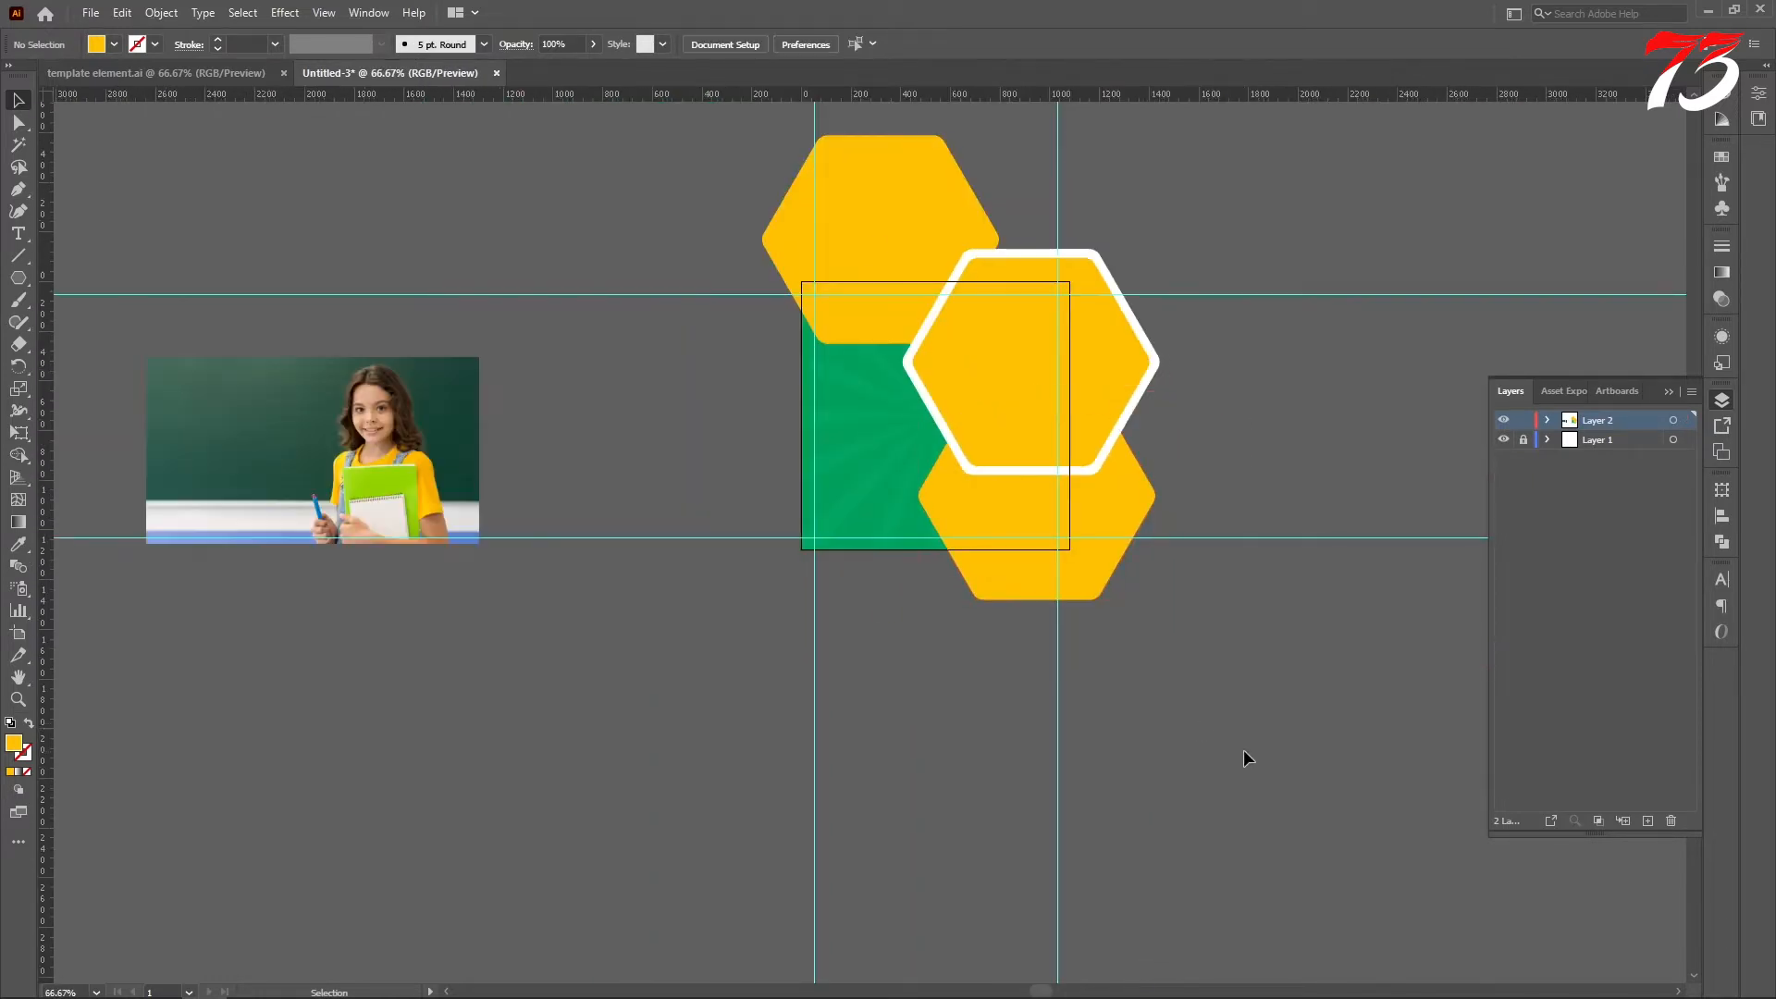
Lock the upper-left yellow hexagon temporarily to move the three colour swatches from behind it to an empty area left of the artboard.
left_click(868, 240)
key("ctrl+2")
left_click_drag(994, 217, 630, 199)
left_click(664, 252)
key("ctrl+alt+2")
Select all artwork over the artboard and remove the hexagon parts that extend beyond its 1080 × 1080 px area.
left_click_drag(729, 152, 1194, 592)
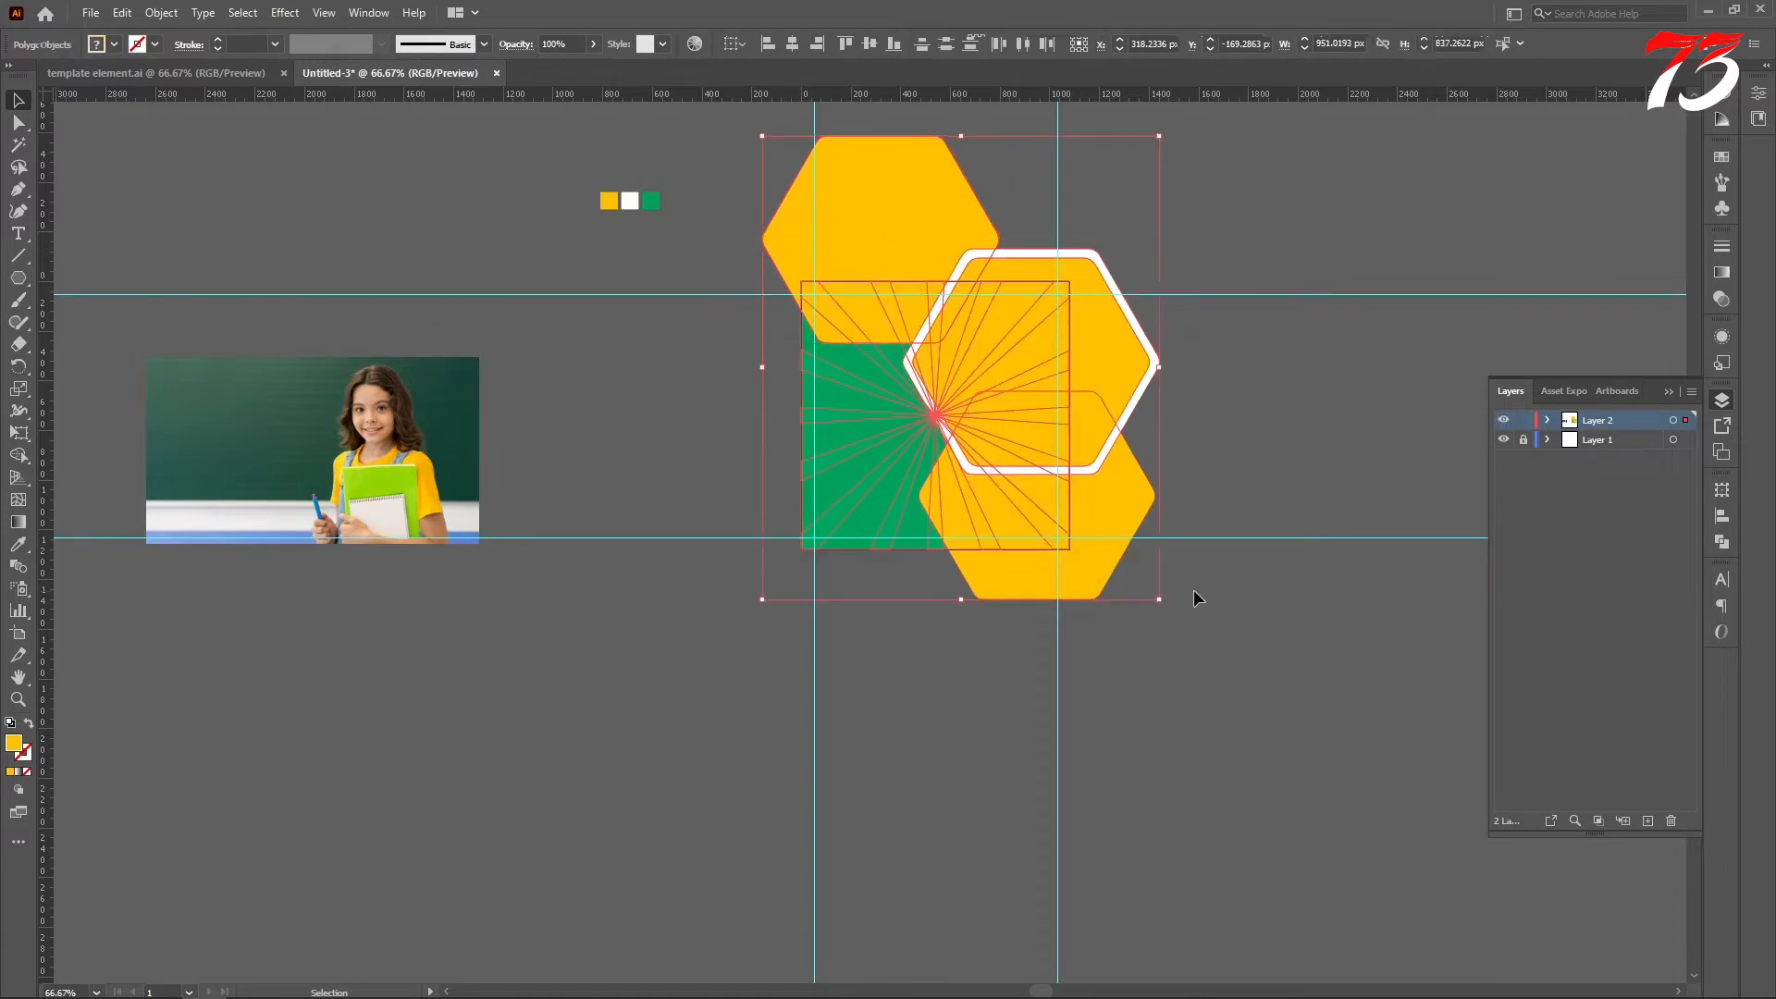
mouse_move(1184, 674)
left_mouse_down()
mouse_move(1099, 228)
mouse_move(862, 253)
left_mouse_up()
left_click_drag(862, 253, 1029, 273)
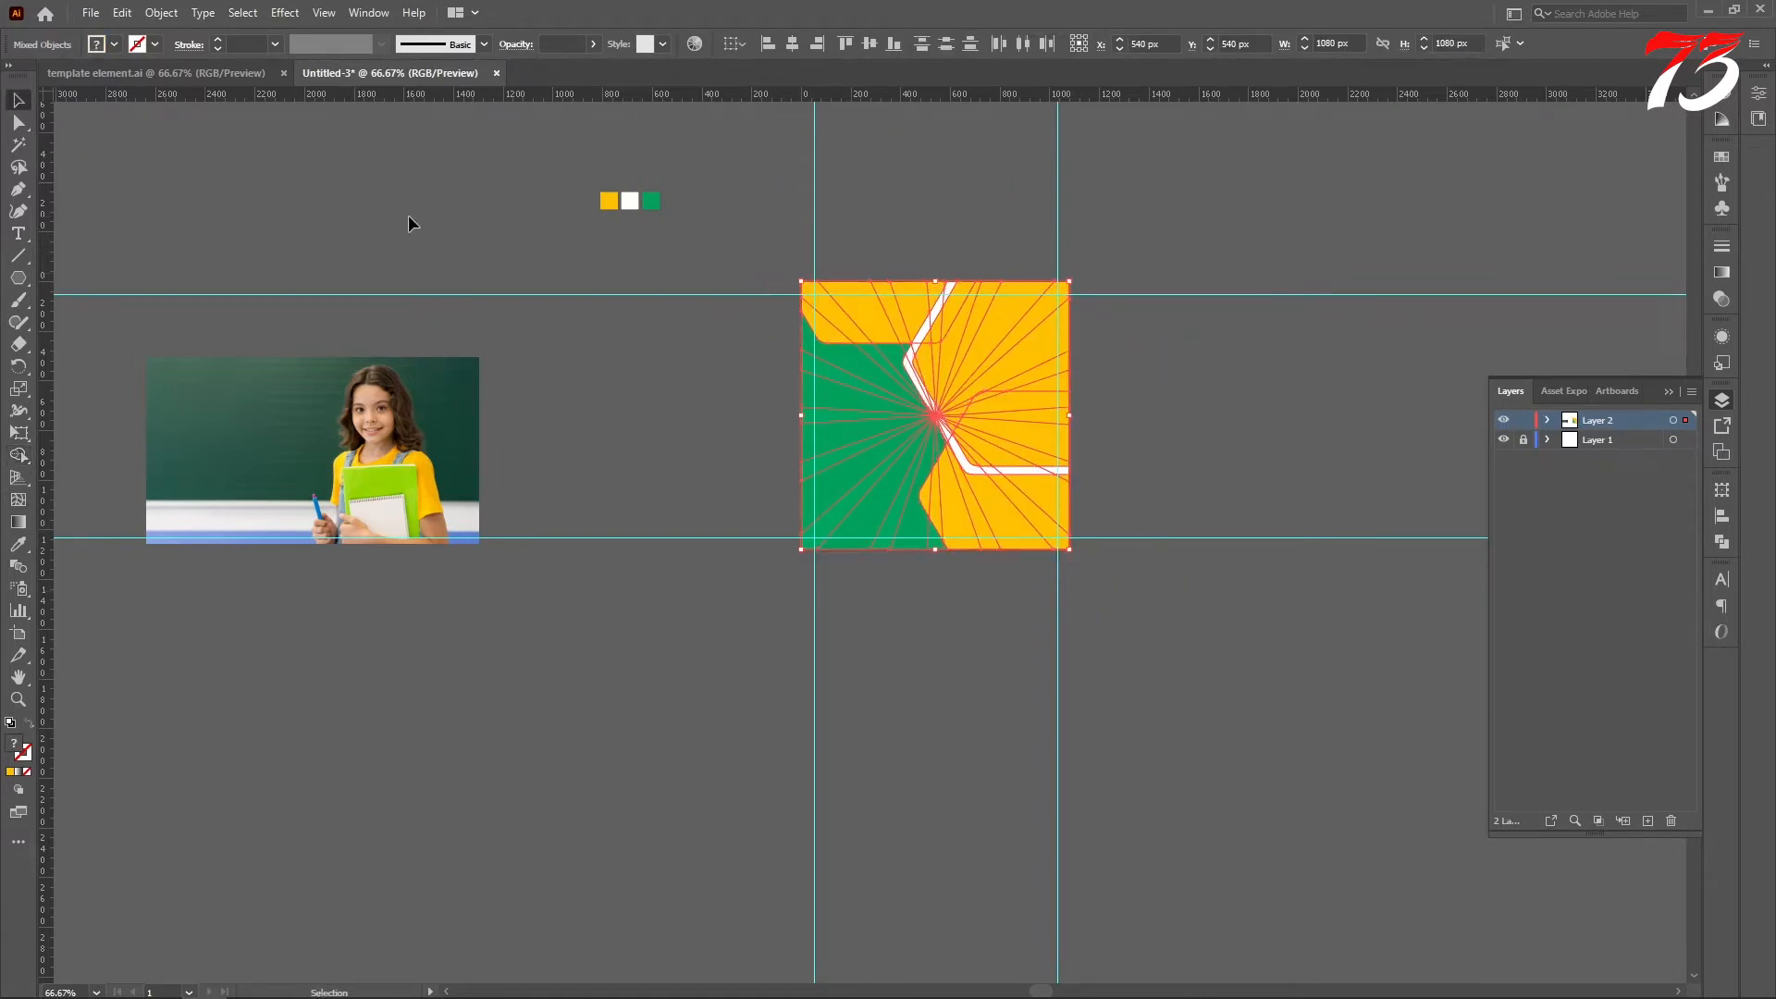
Move the girl-with-books photo onto the artboard, bring it to the front, and position the girl over the framed hexagon.
left_click_drag(408, 428, 1063, 326)
right_click(1064, 326)
mouse_move(1131, 481)
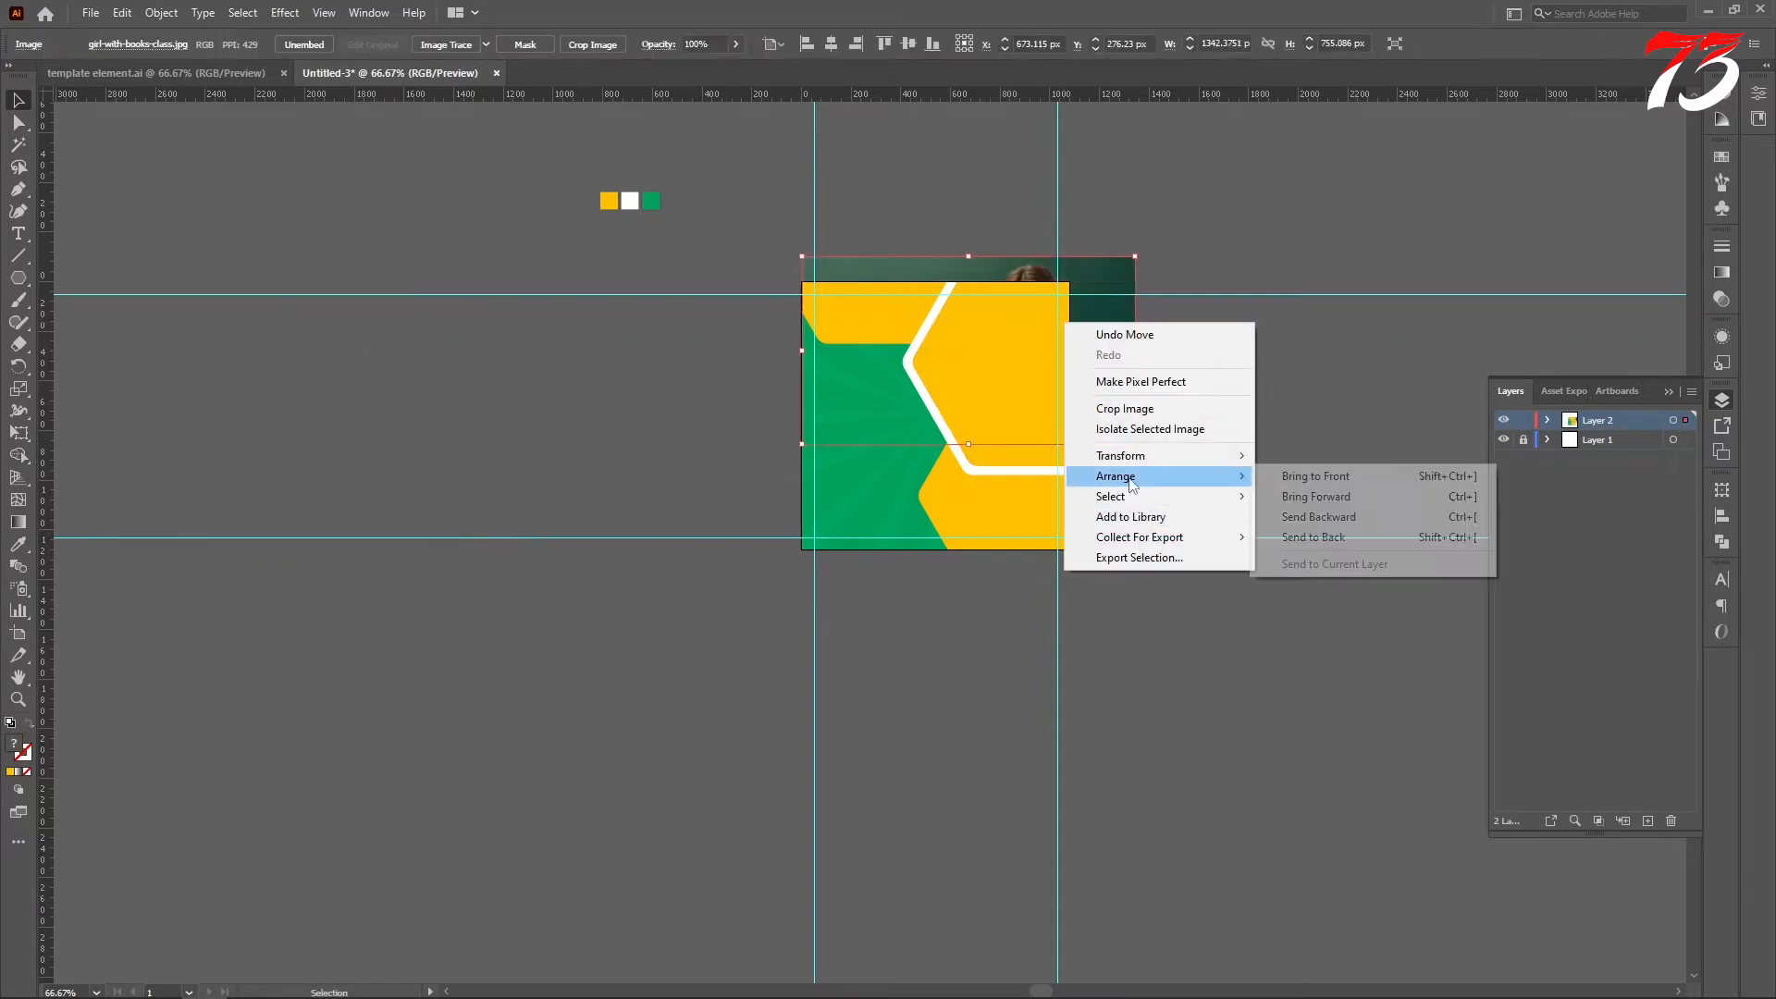
left_click(1315, 475)
left_click_drag(1155, 366, 1121, 393)
Reorder the photo beneath the yellow inner hexagon and create a clipping mask from the two objects.
left_click(1547, 420)
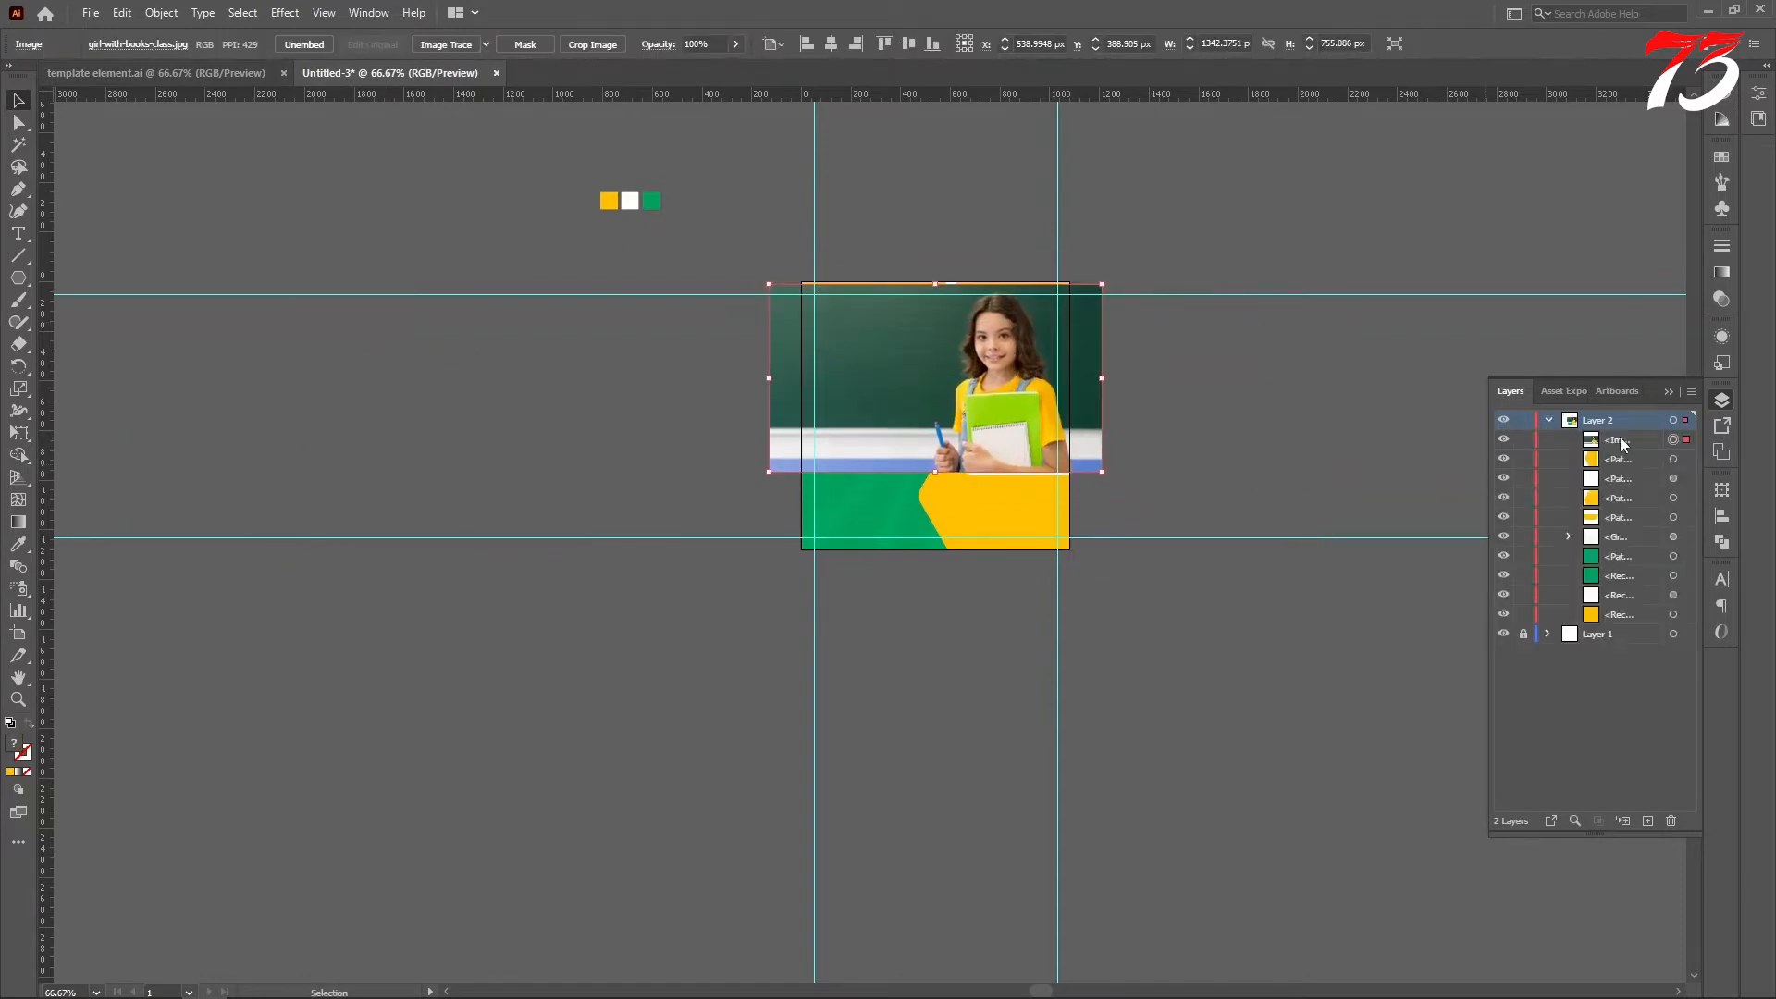
left_click_drag(1620, 444, 1636, 471)
left_click(1673, 440, "shift")
right_click(968, 344)
left_click(1066, 507)
scroll(1014, 341, "up", 2)
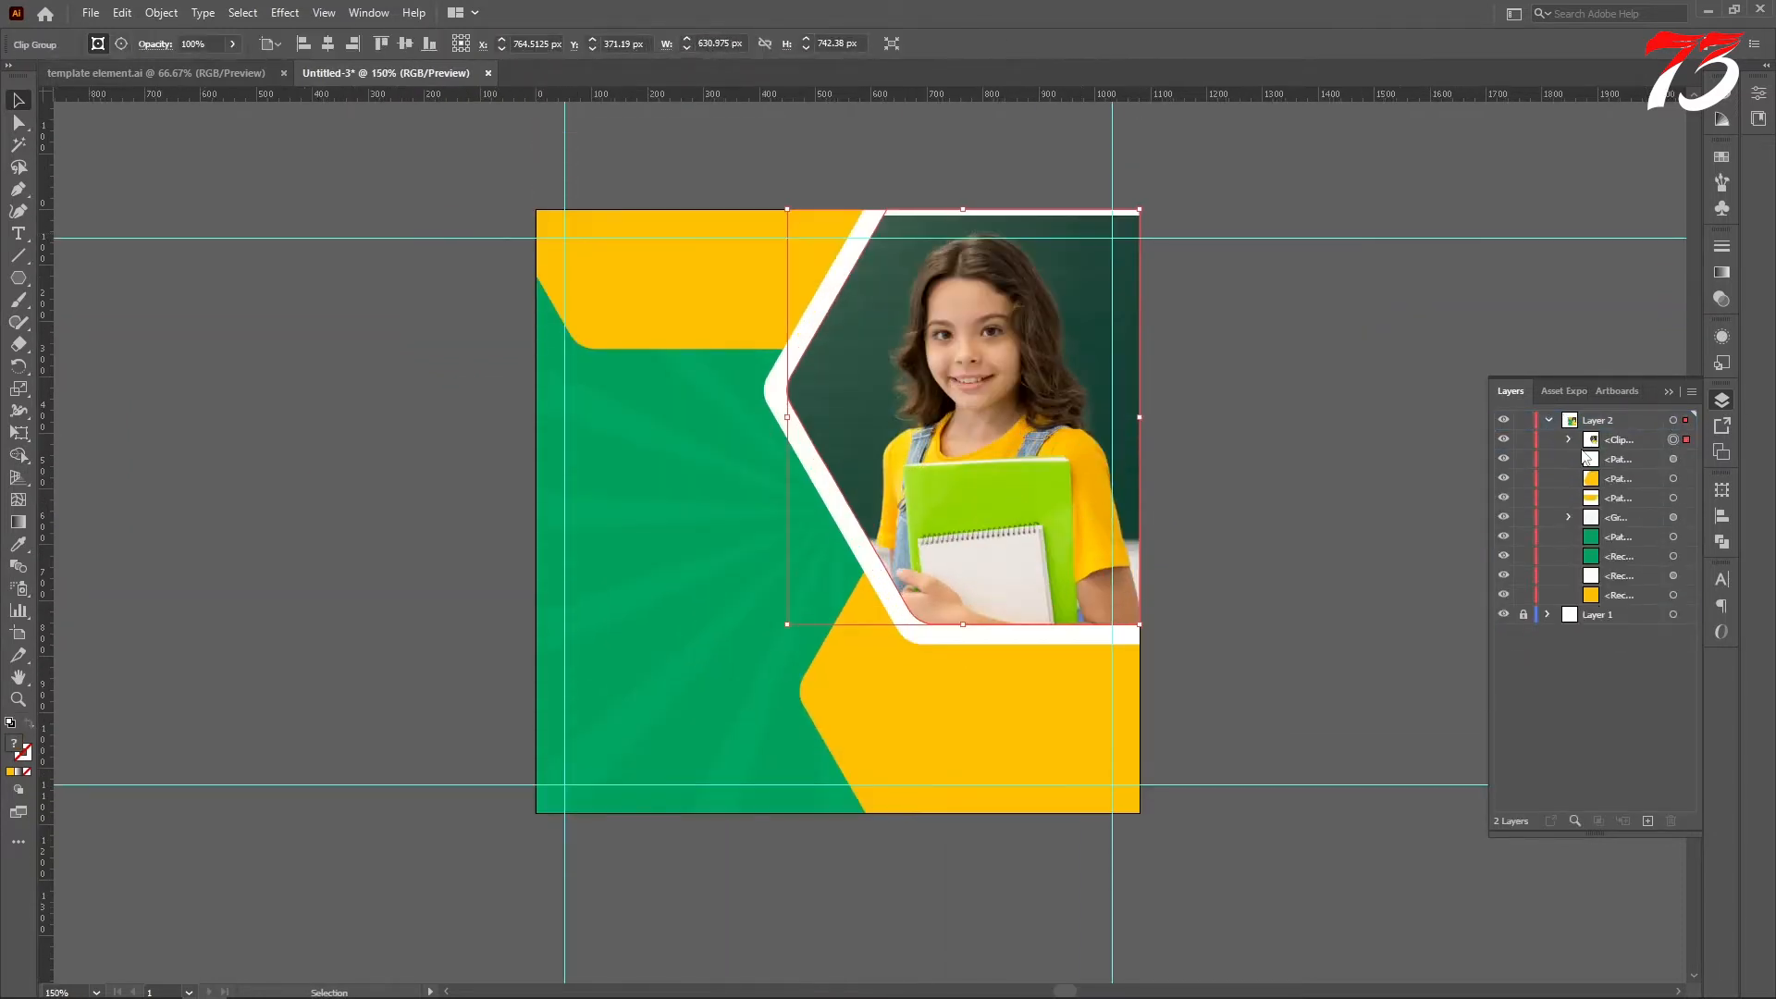
Select the photo inside the clip group, enlarge it slightly, and reposition it so the girl fills the hexagonal frame.
left_click(1569, 439)
left_click(1673, 477)
scroll(1199, 487, "down", 1)
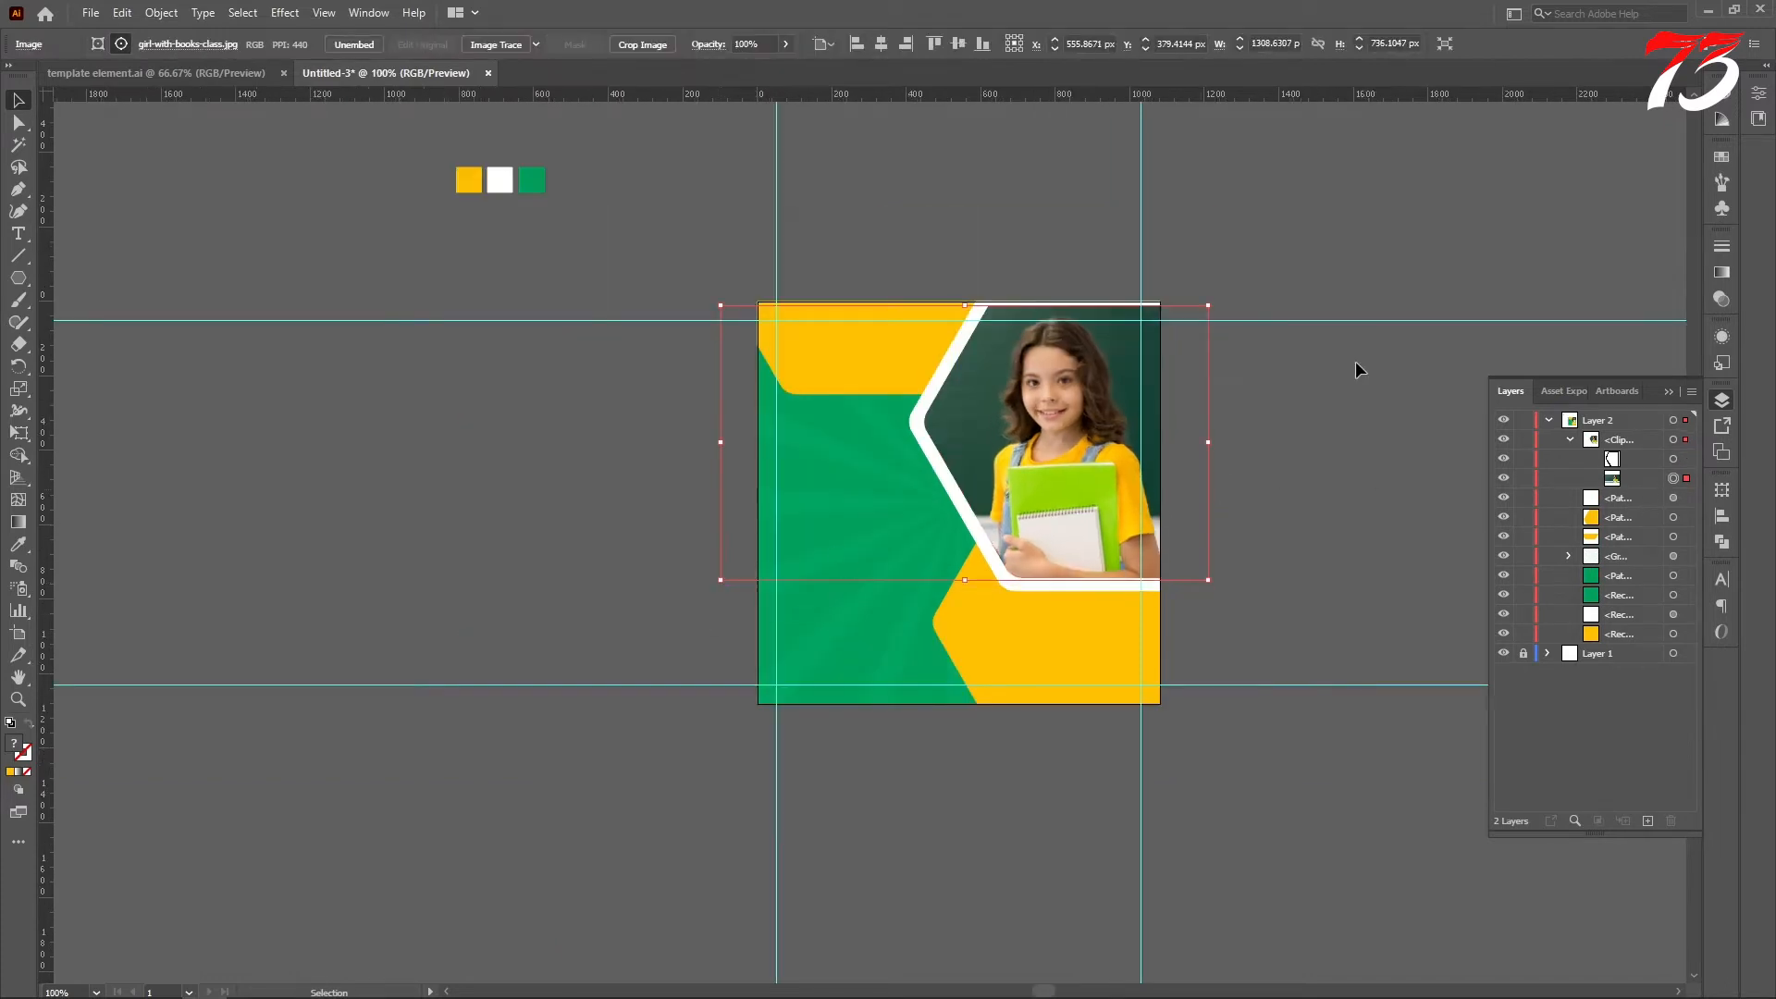
scroll(1101, 303, "up", 3)
scroll(1478, 365, "down", 1)
left_click_drag(1447, 330, 1465, 320)
scroll(1084, 374, "down", 1)
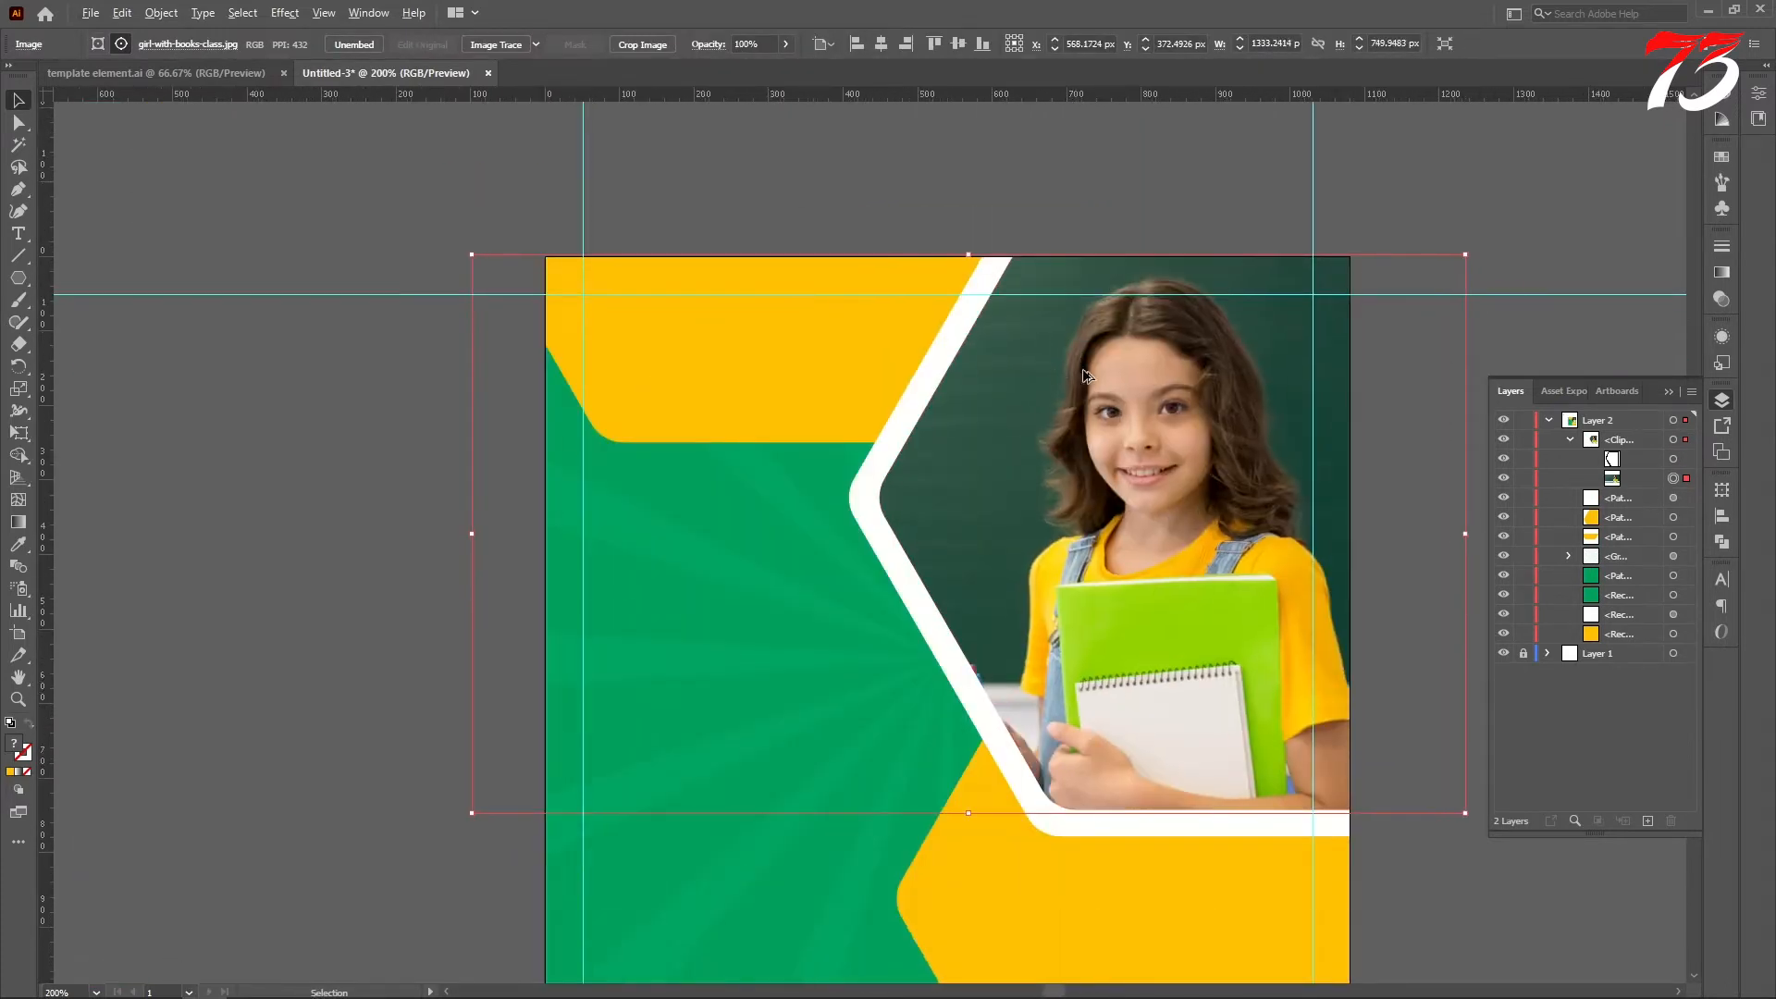
left_click_drag(1466, 254, 1409, 264)
left_click(1462, 186)
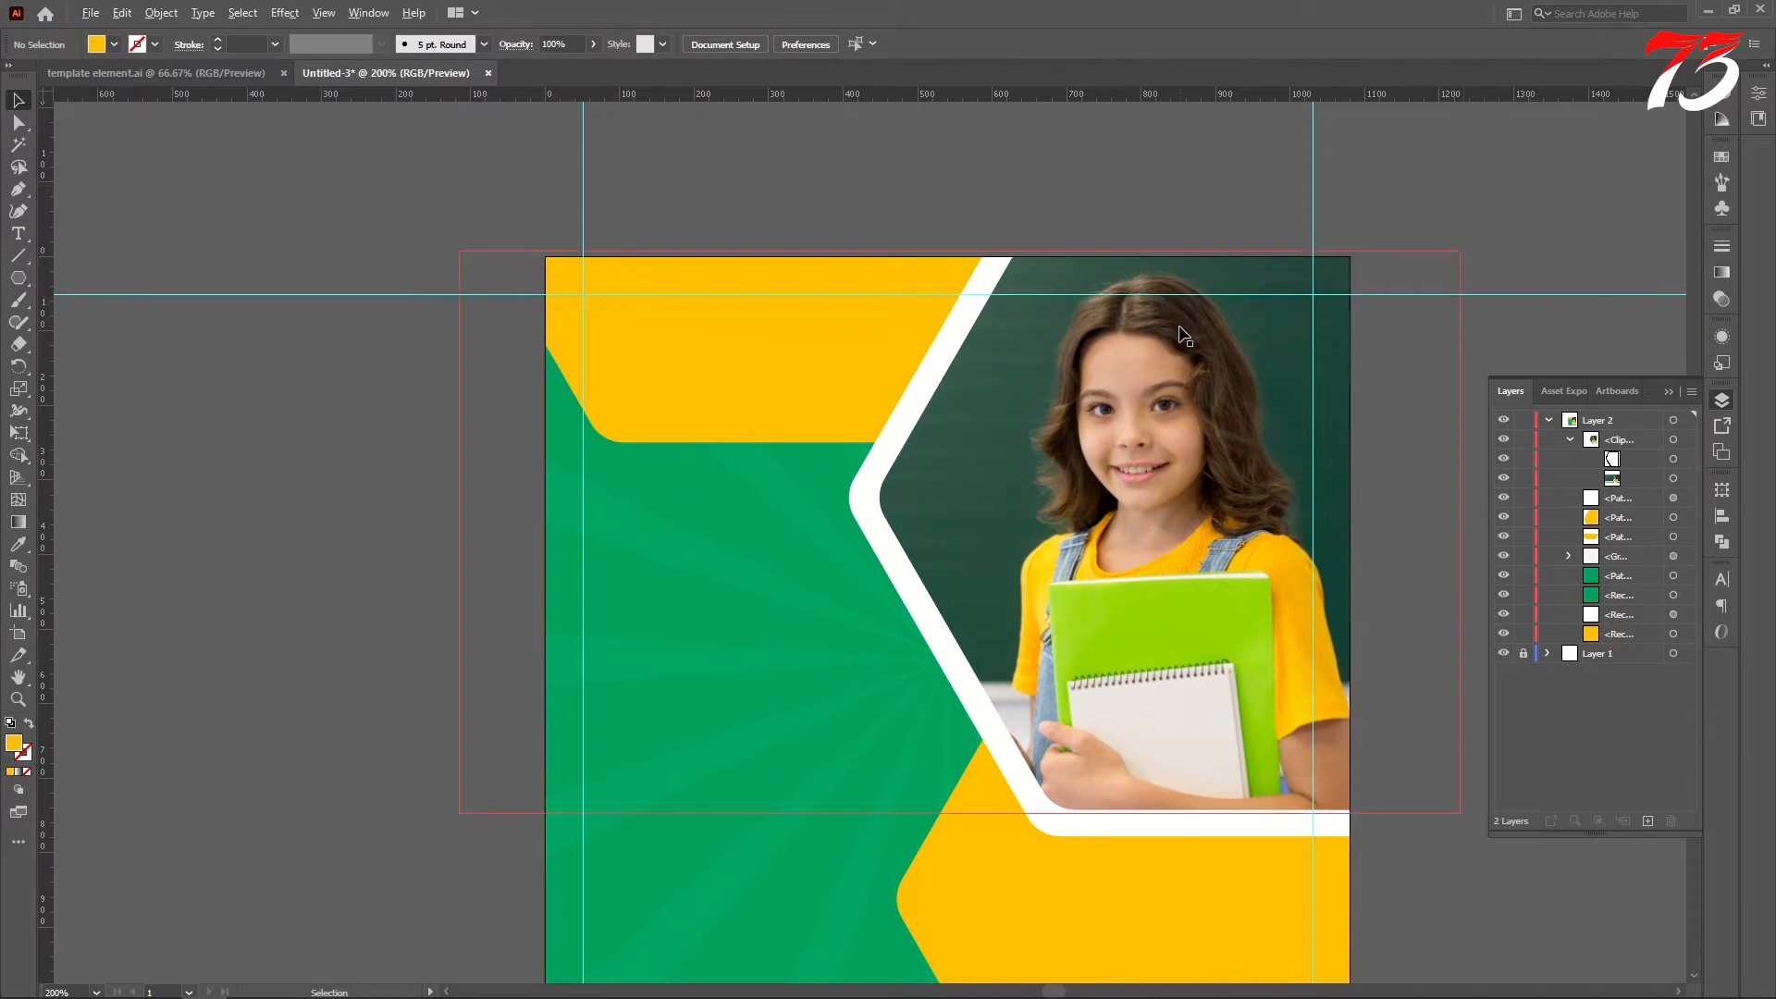
Add a placeholder point text, move it onto the green area below the upper-left yellow shape, and scale it to about 51.5 pt.
scroll(1184, 336, "down", 2)
left_click(17, 233)
scroll(769, 329, "down", 1)
left_click(720, 355)
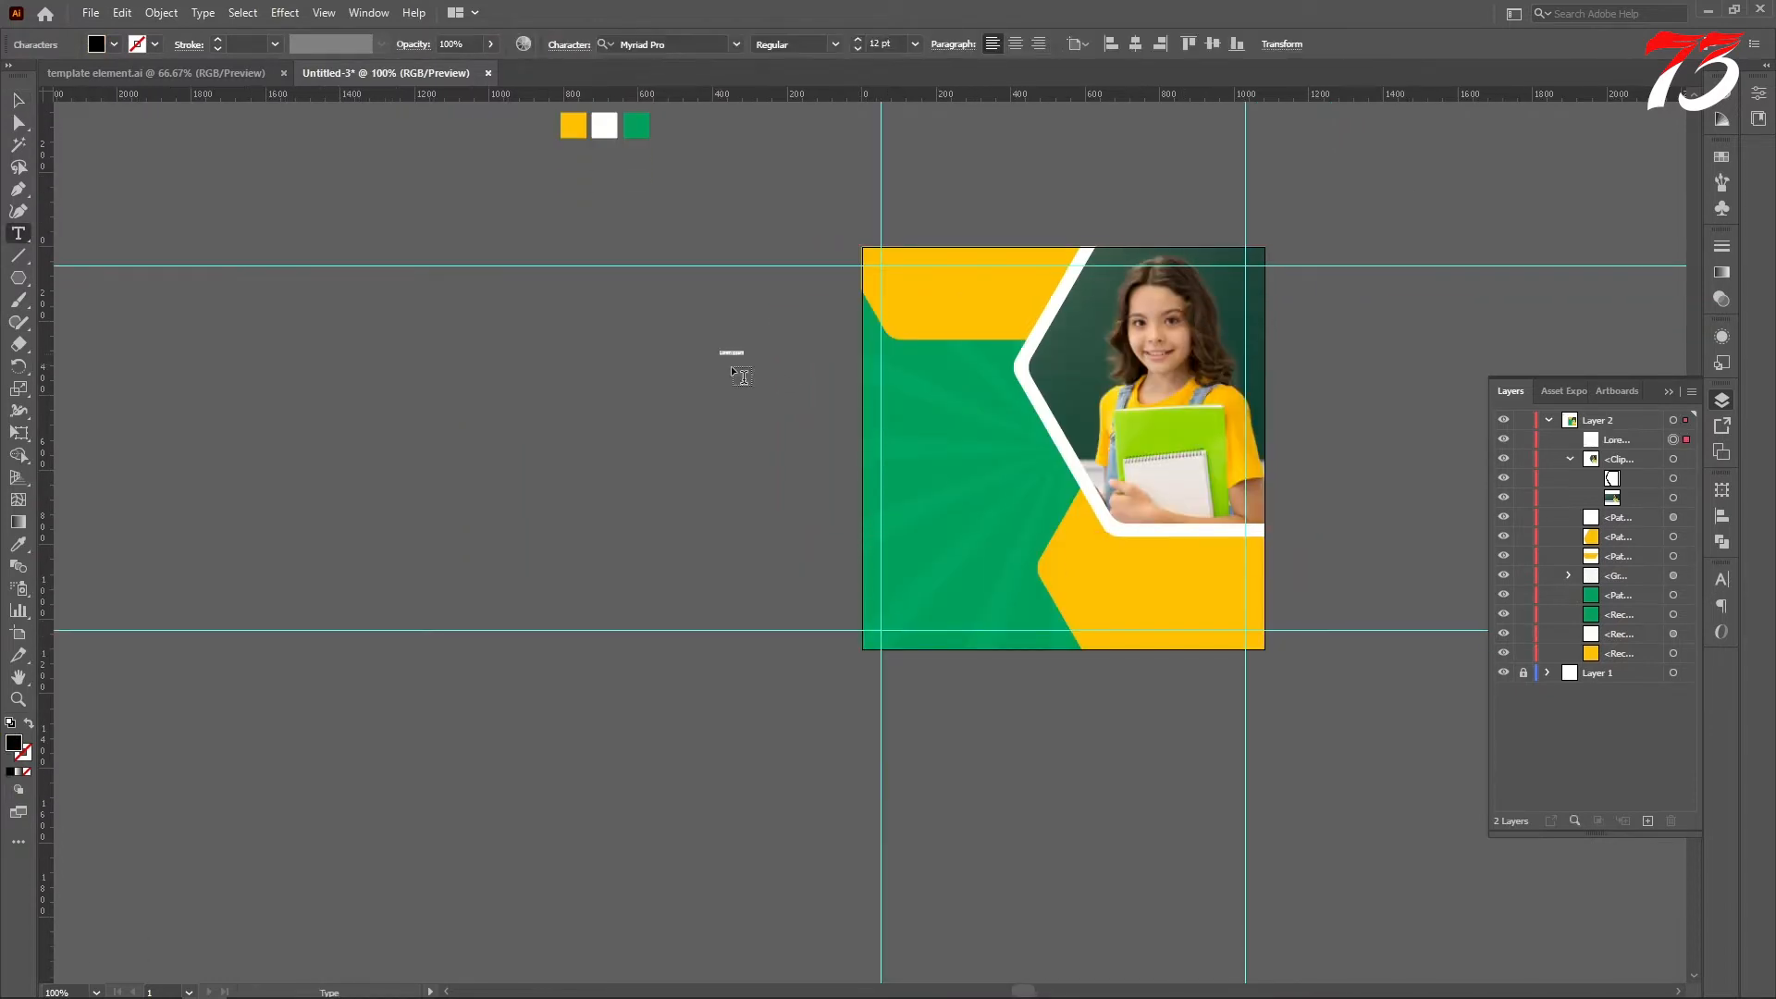
left_click(17, 99)
left_click_drag(745, 358, 916, 403)
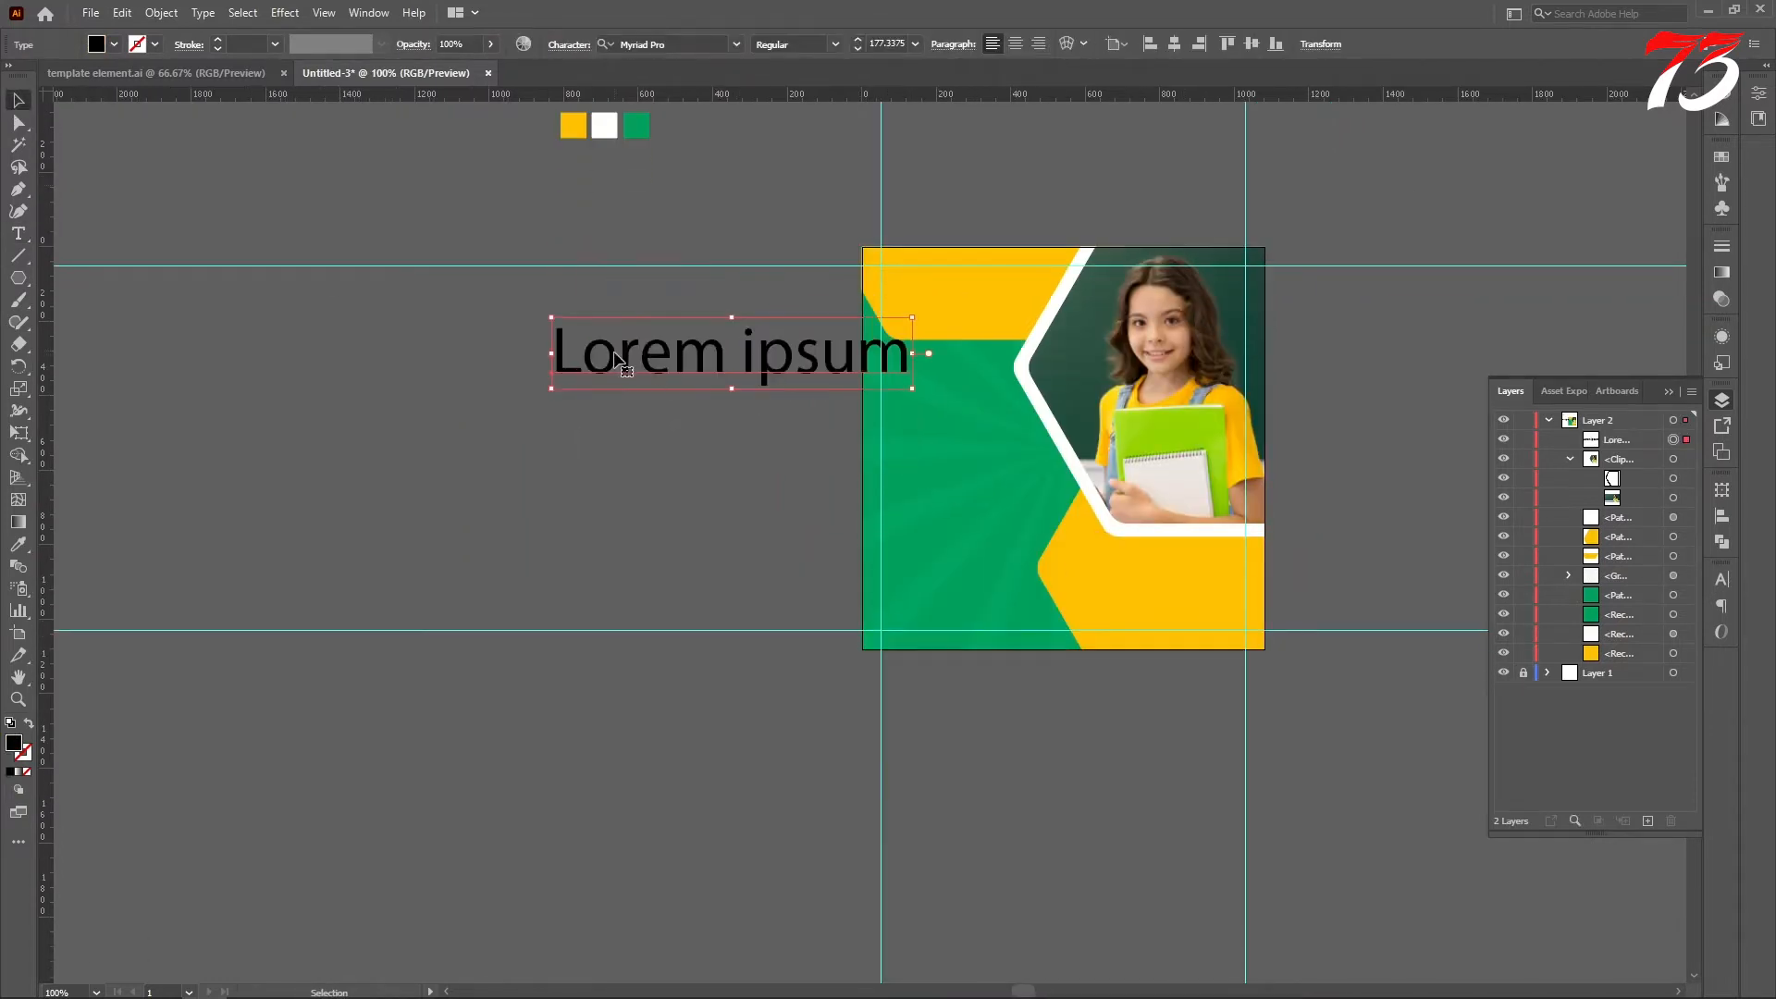
left_click_drag(594, 356, 944, 418)
left_click_drag(1245, 440, 1018, 424)
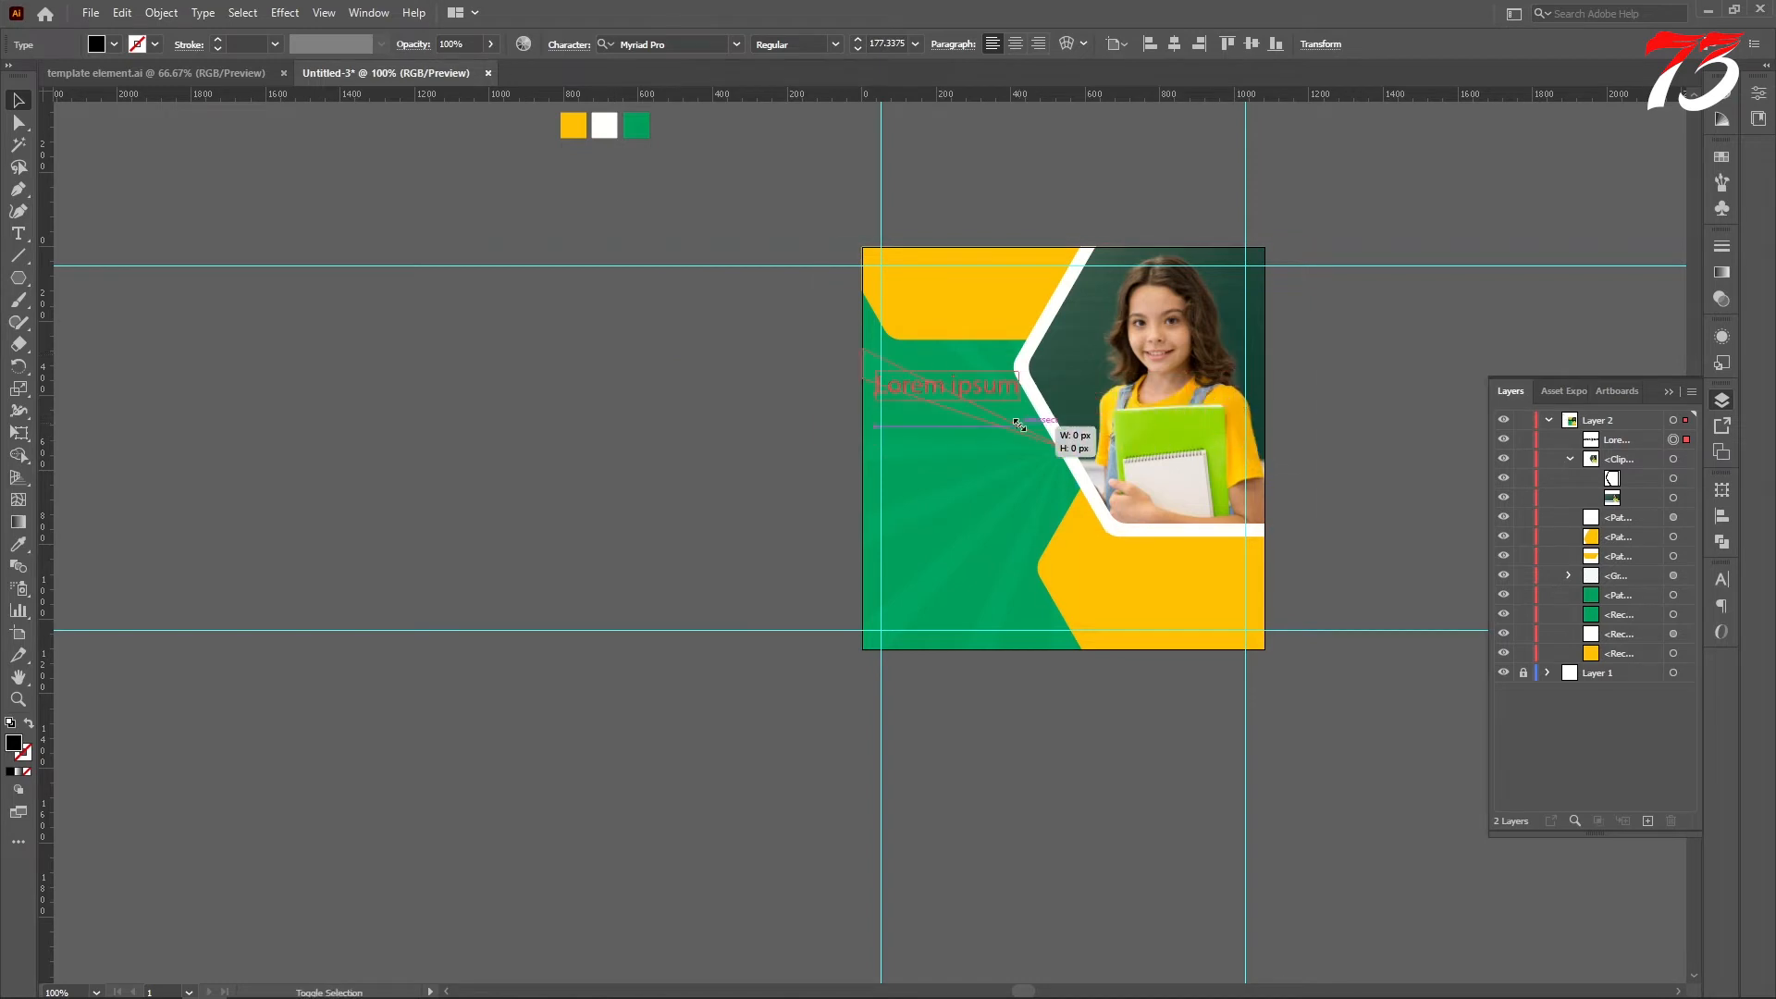
Replace the placeholder with the three lines "2030", "SCHOOL" and "ADEMISSION", and align the text to the left margin guide.
left_click(978, 380)
key("ctrl+a")
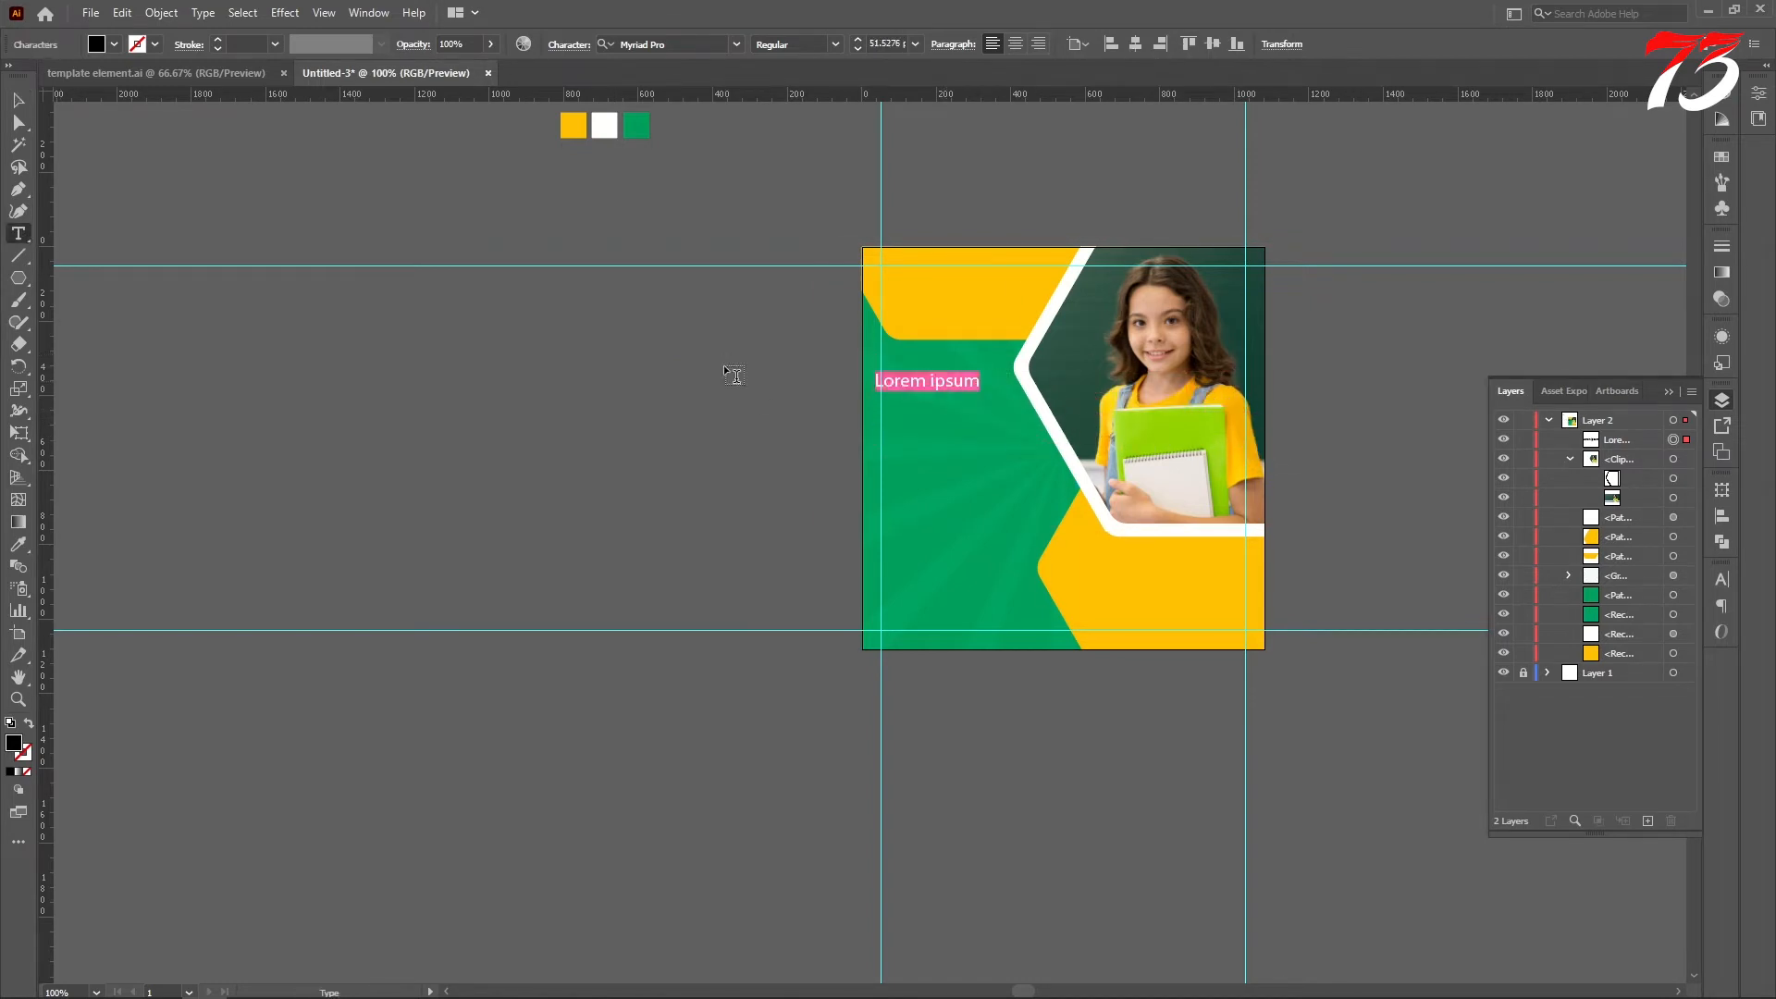
type("2030 SCHOOL")
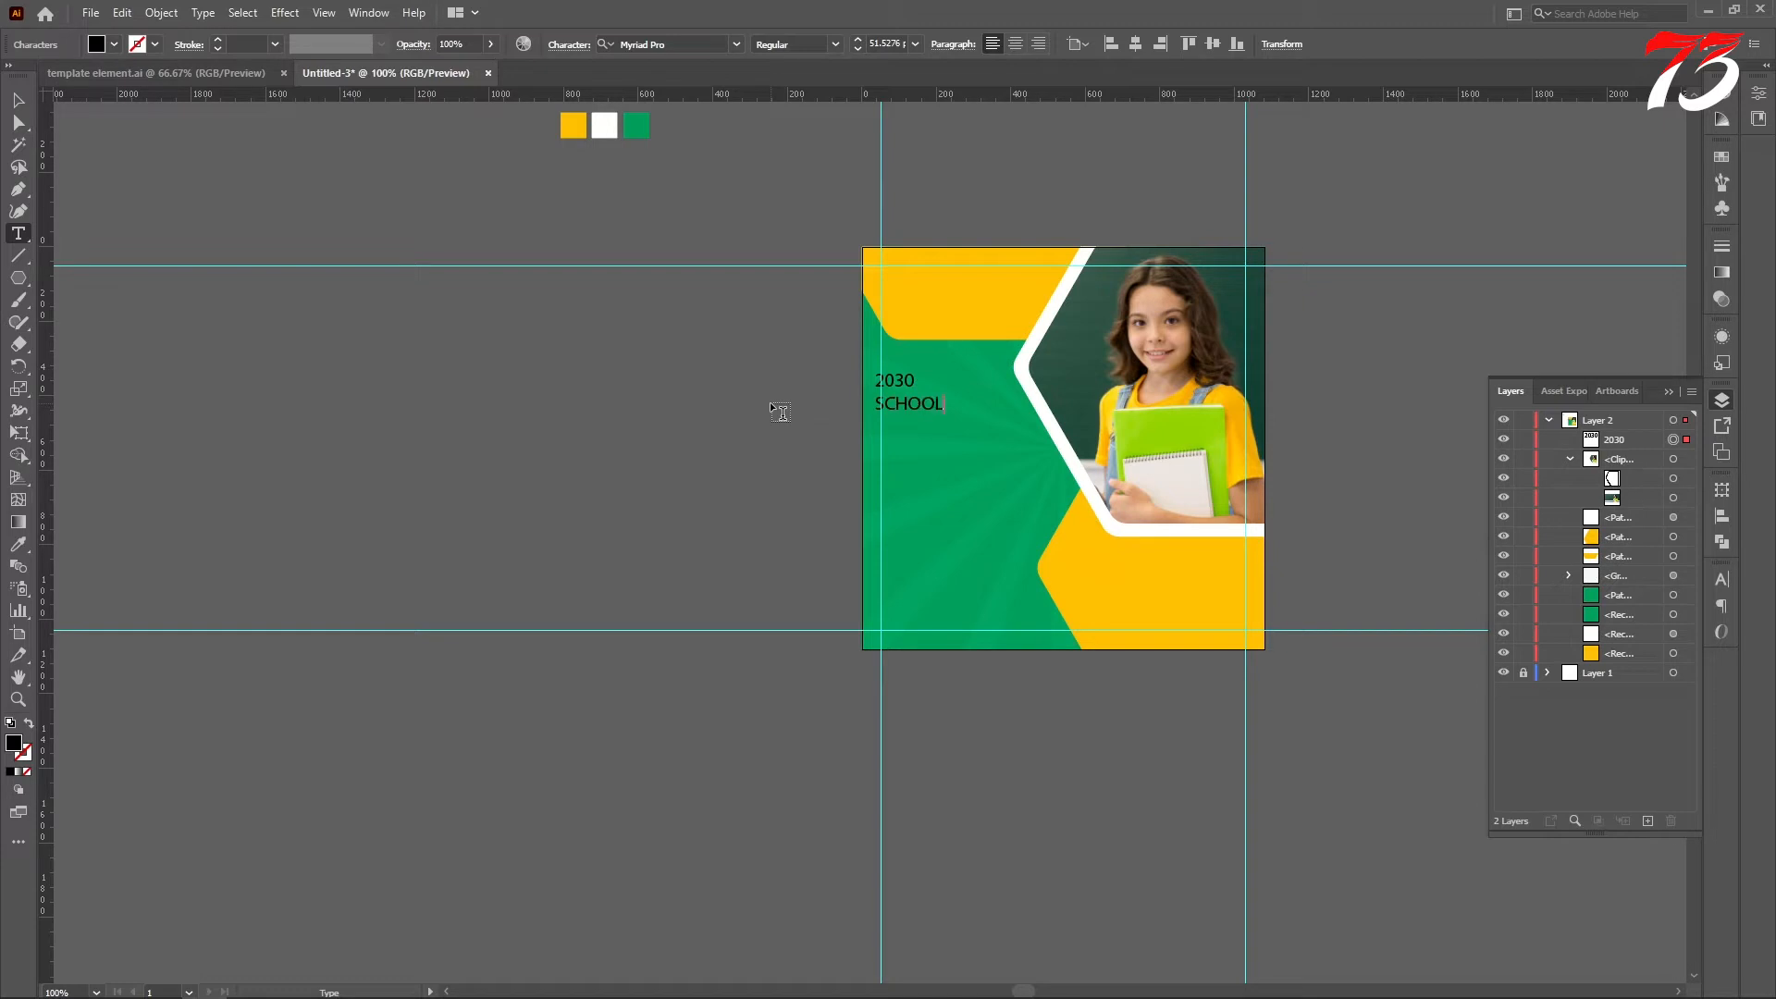
key("Return")
type("ADEMISSION")
left_click(17, 100)
scroll(928, 401, "up", 3)
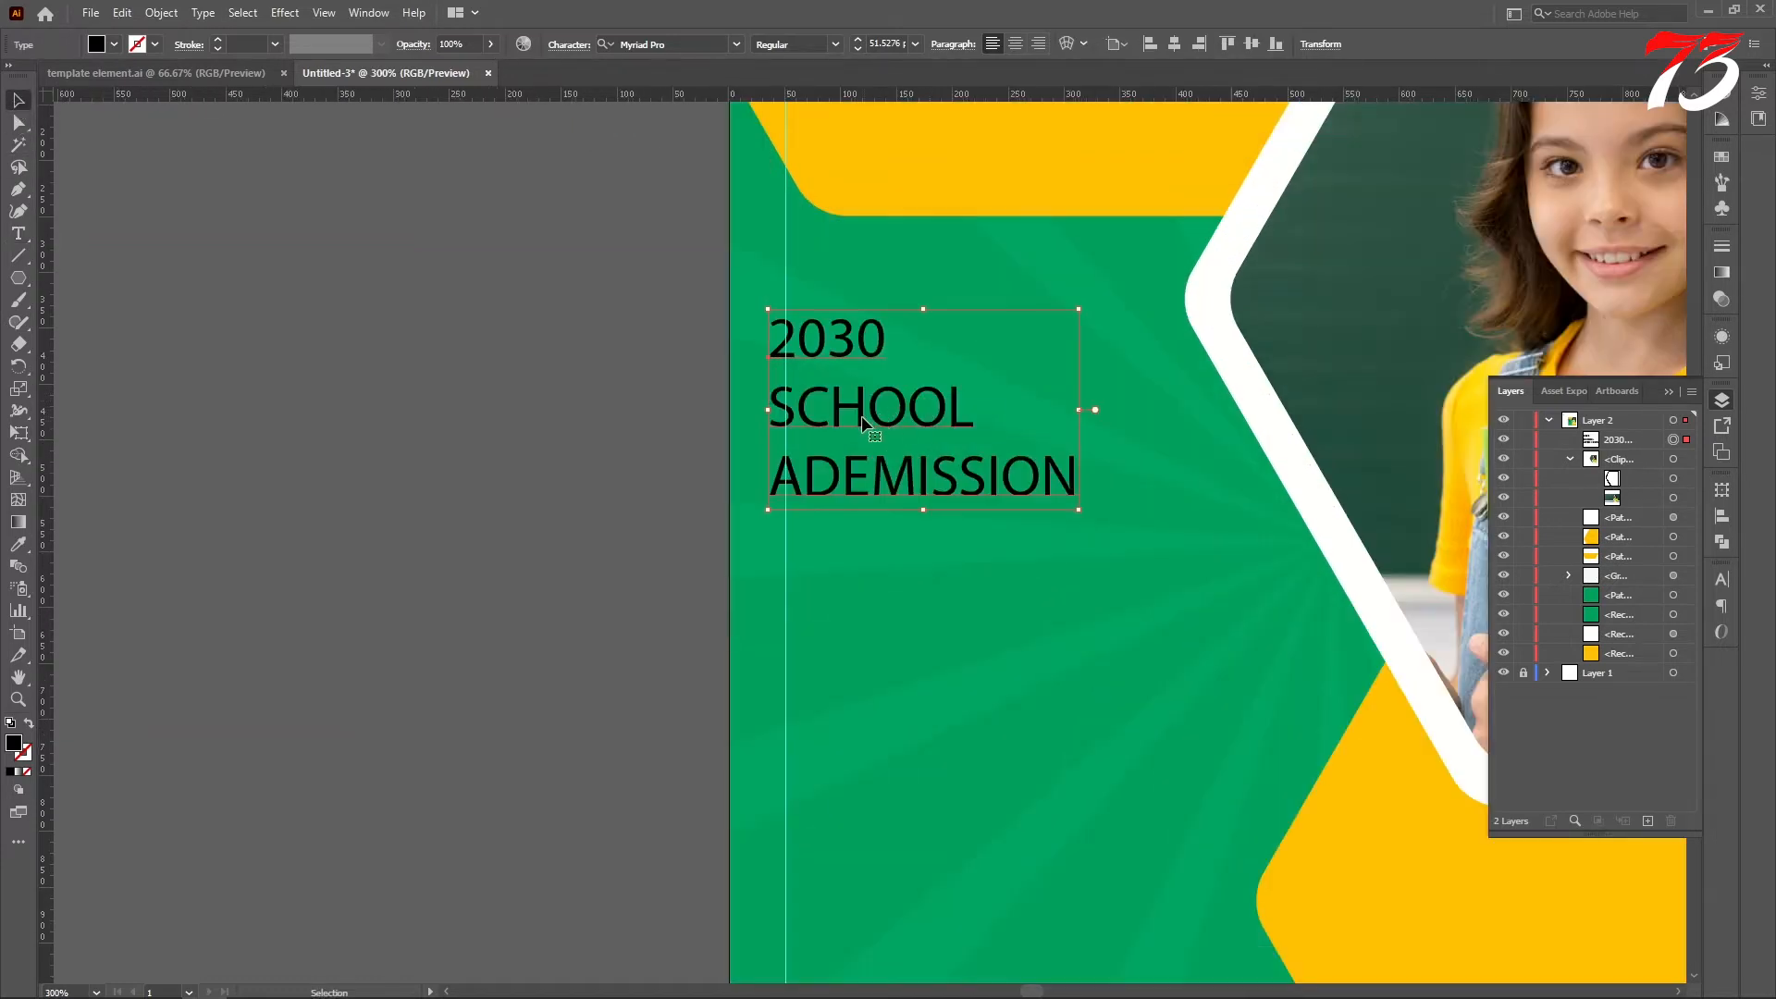
left_click_drag(860, 420, 879, 418)
Set the heading in Montserrat Black, scale it up to about 67.7 pt, and shift it slightly down along the guide.
scroll(879, 418, "down", 2)
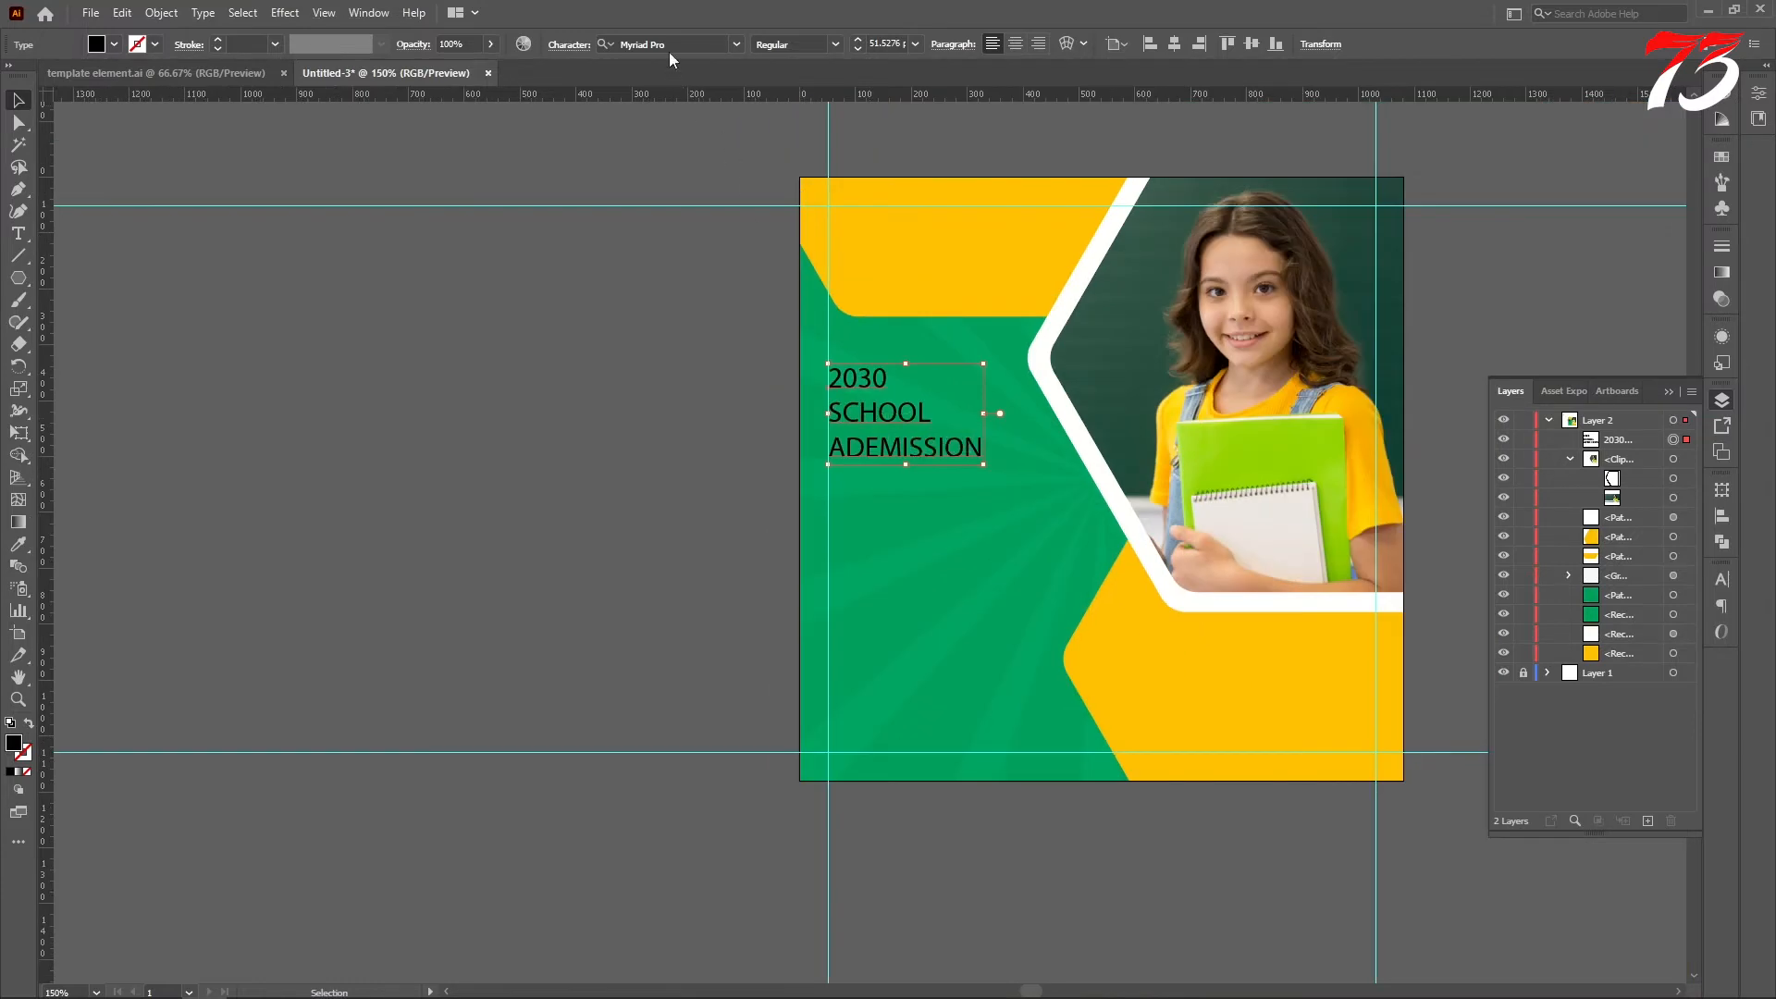
type("mont")
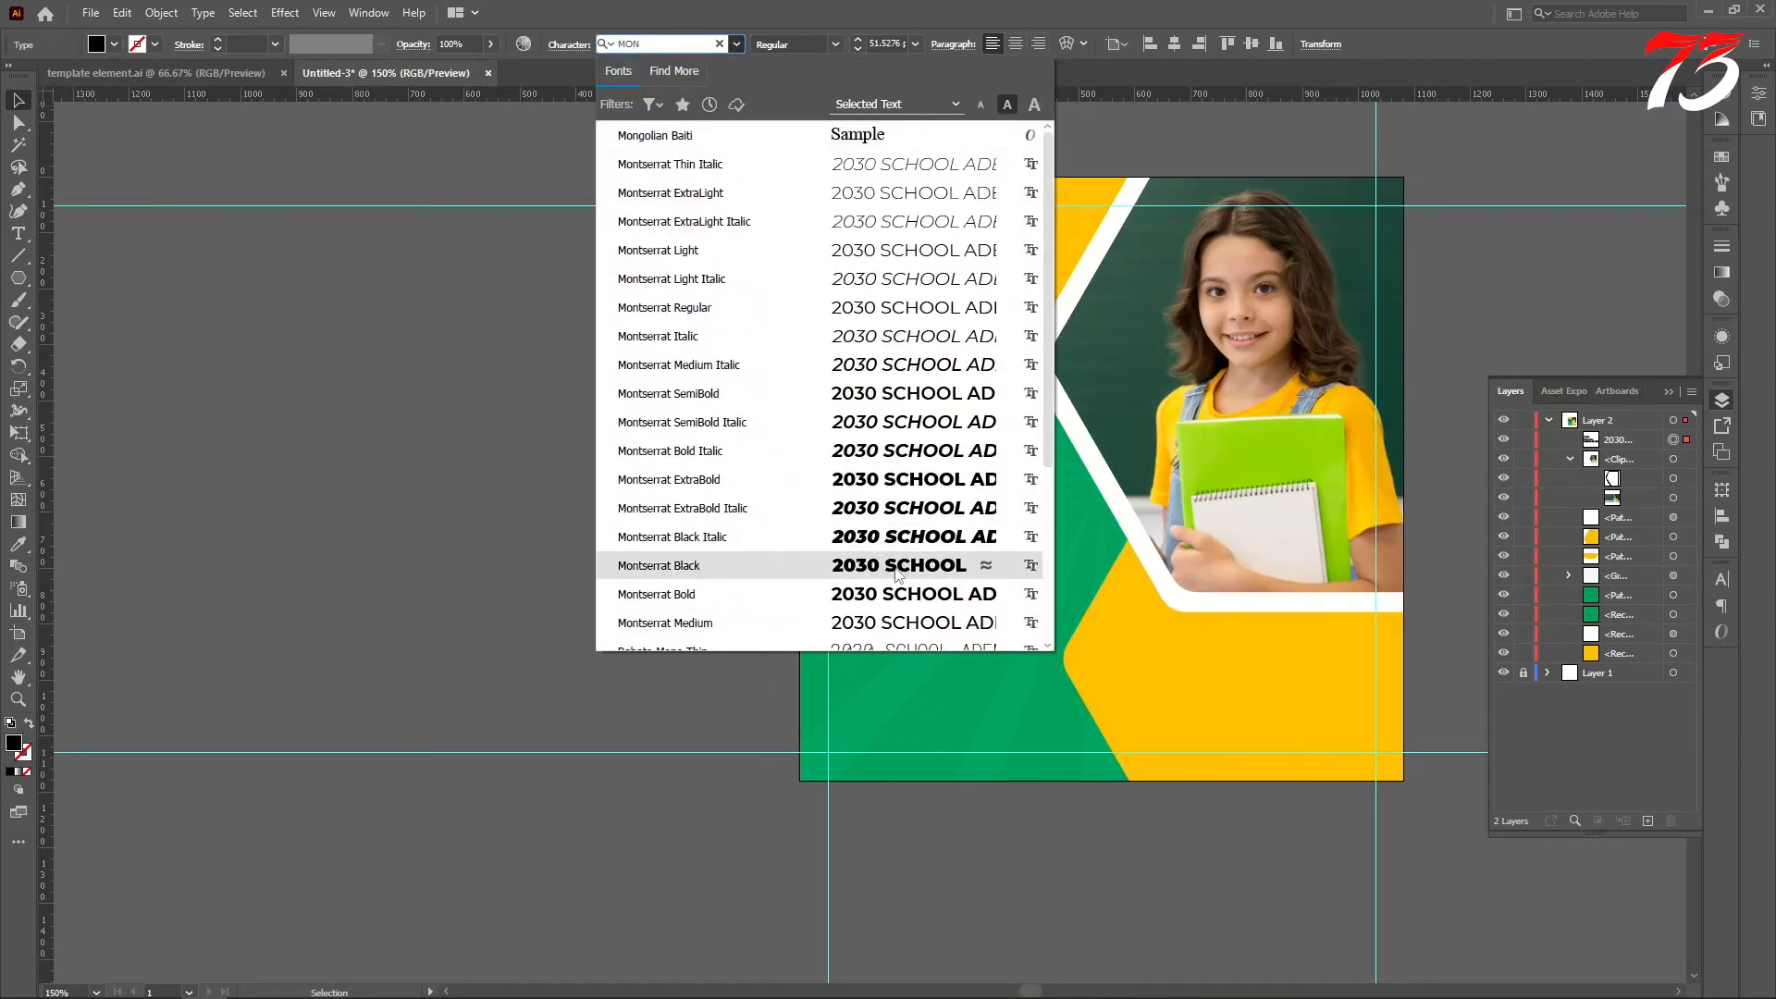
left_click(891, 564)
scroll(1029, 466, "up", 1)
left_click_drag(1032, 476, 1111, 564)
scroll(1053, 565, "down", 4)
left_click_drag(855, 396, 855, 427)
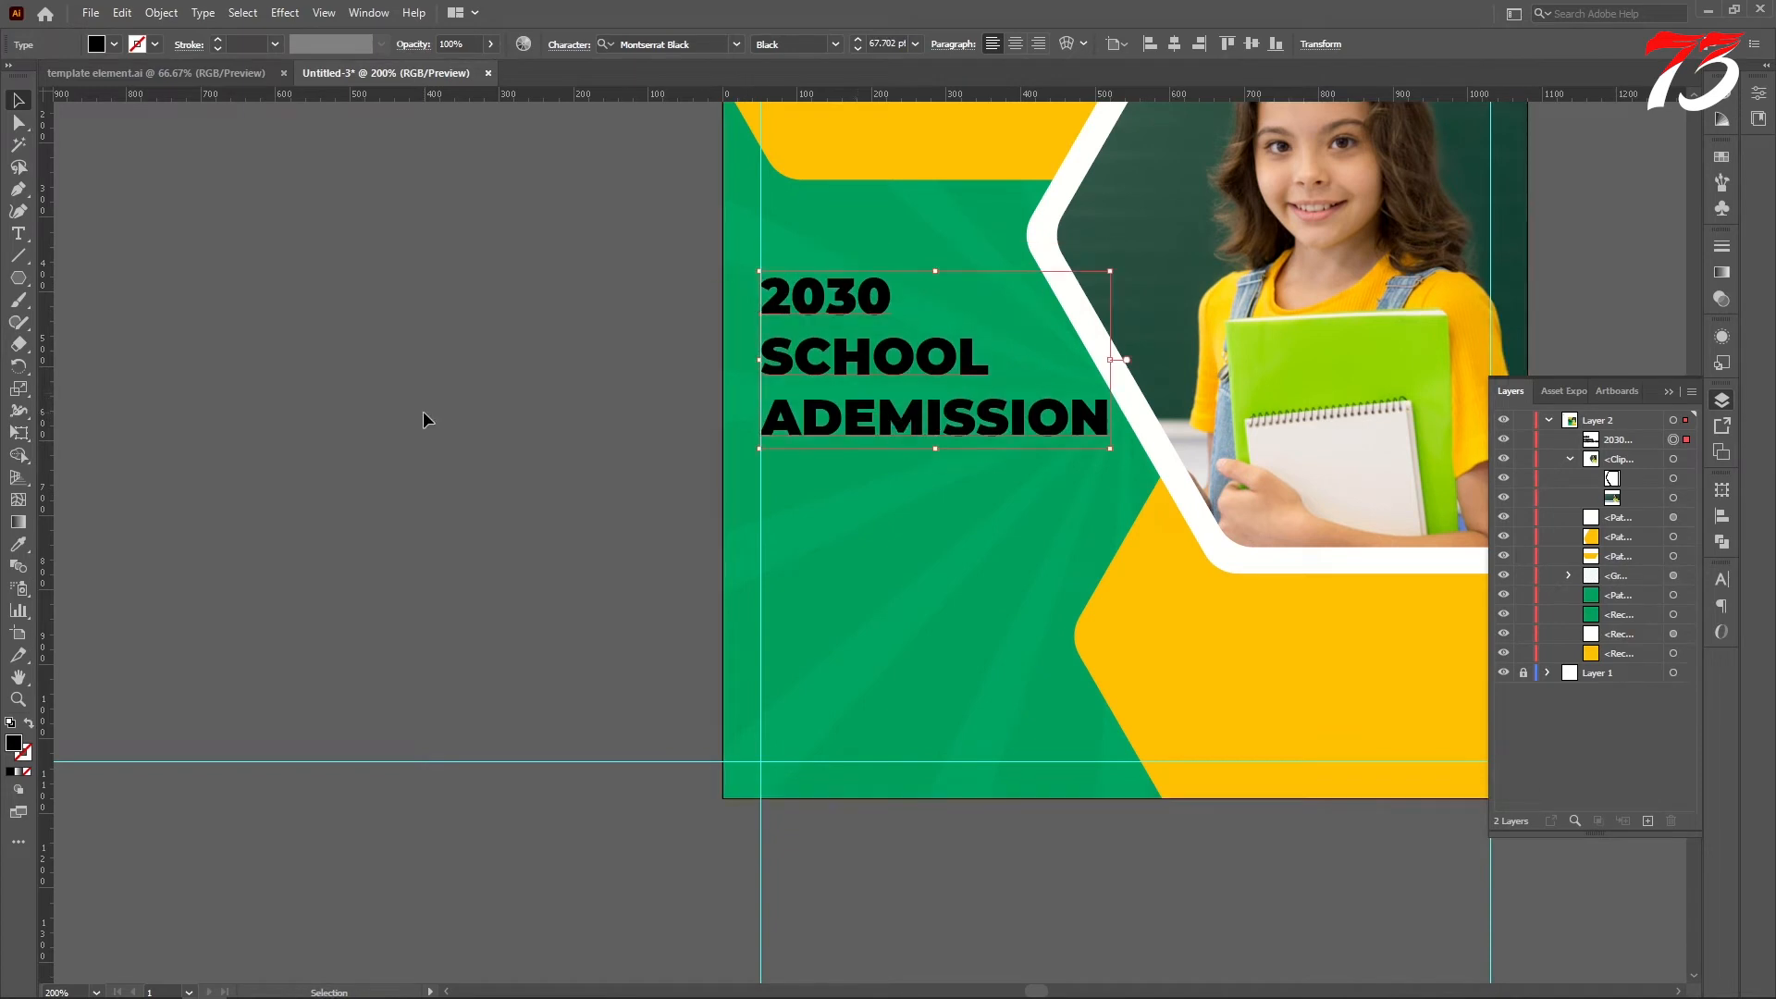
Increase the "2030" and "SCHOOL" lines to 79 pt and move the whole heading slightly up.
key("t")
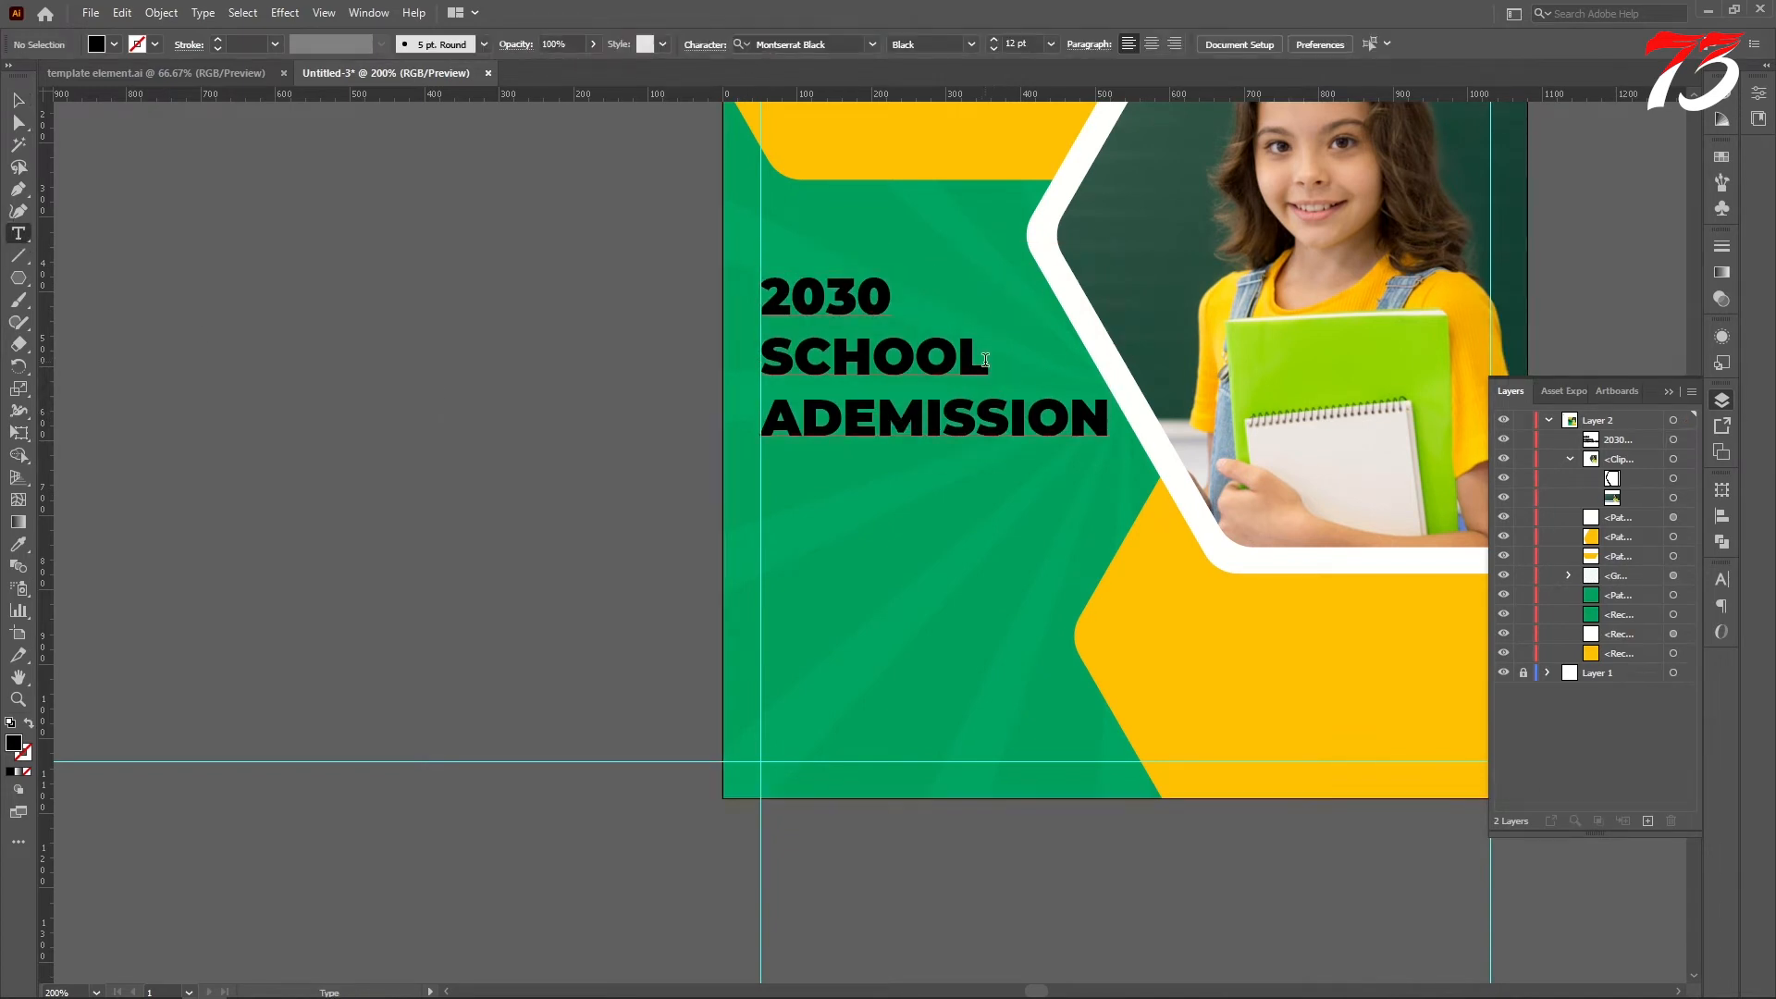
left_click_drag(991, 357, 626, 260)
left_click(856, 39)
left_click(856, 39)
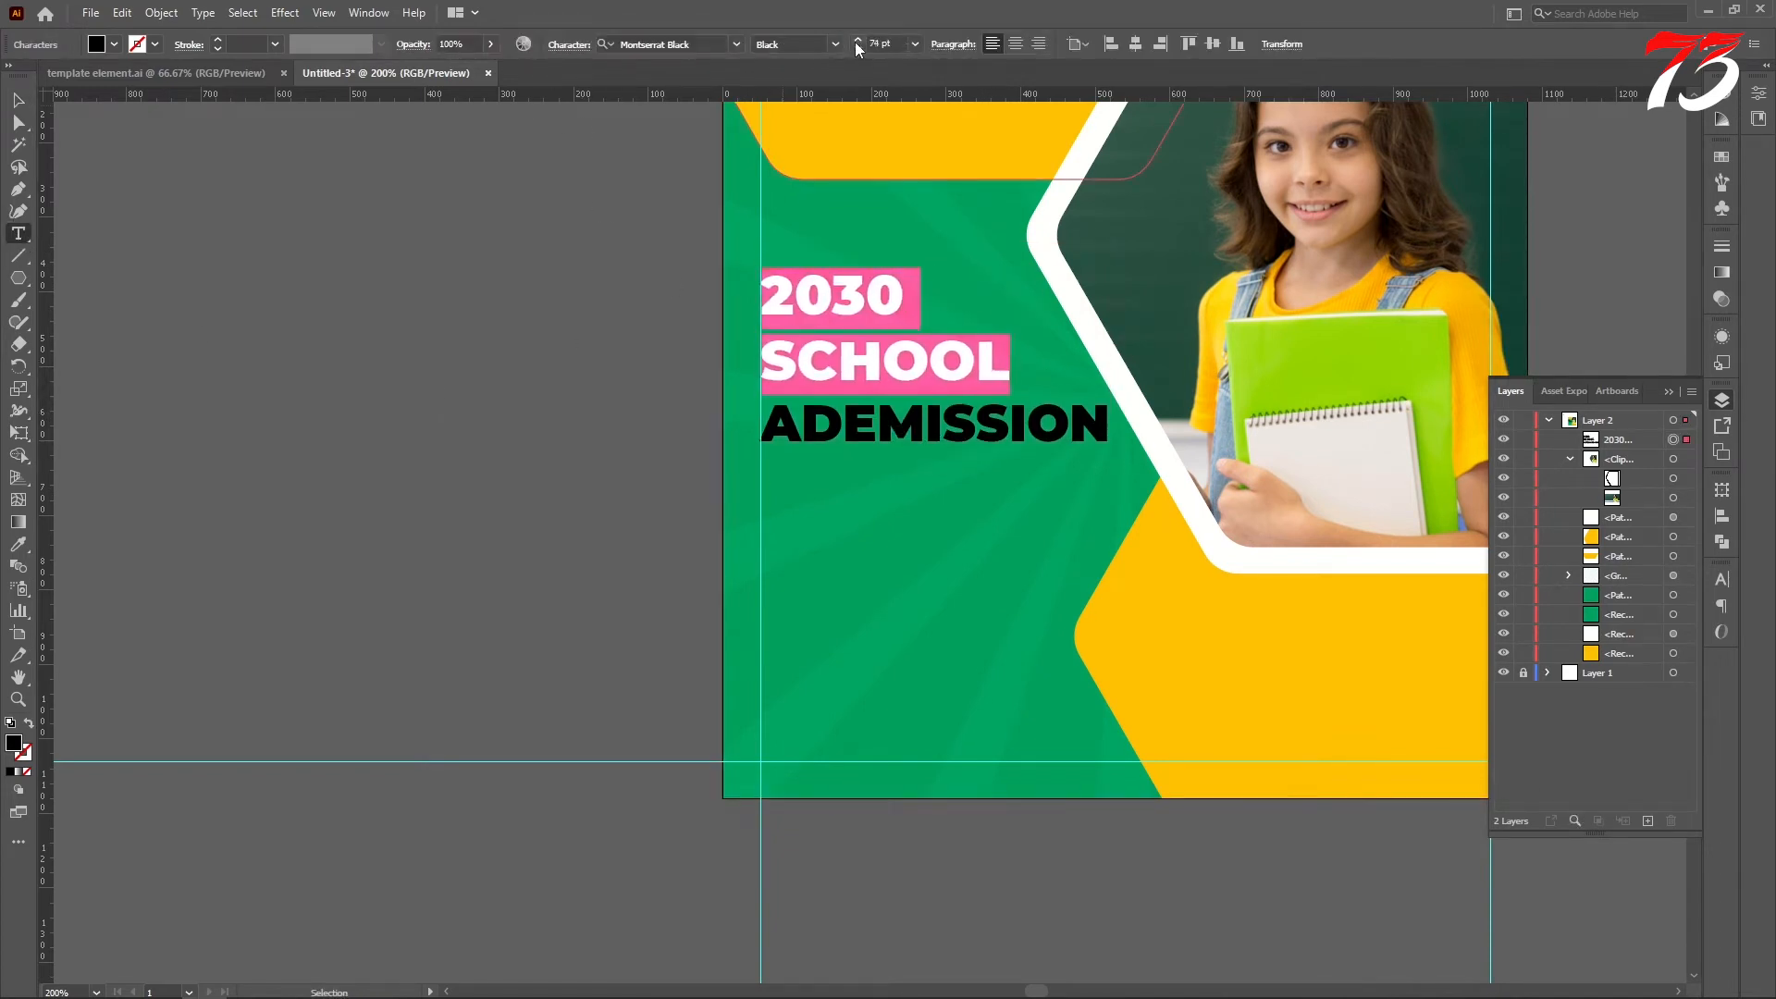
left_click(856, 39)
left_click(857, 39)
left_click(857, 40)
key("Escape")
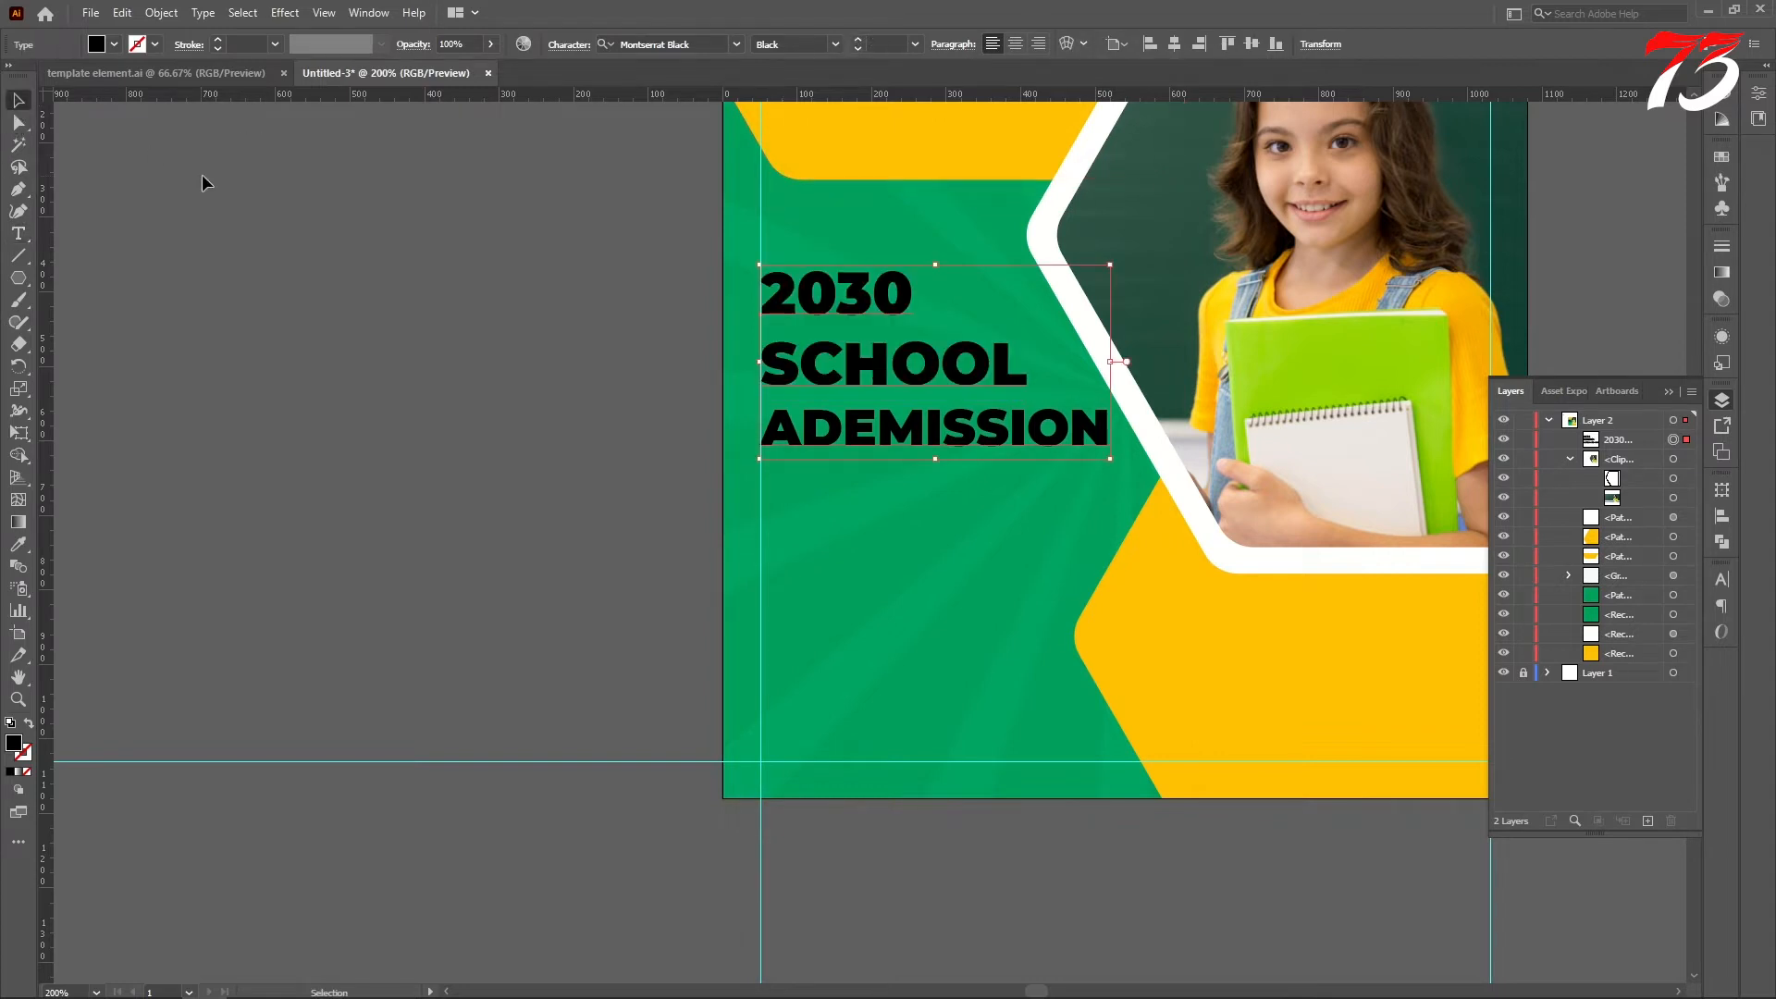
left_click_drag(818, 419, 817, 411)
left_click(593, 414)
Colour the "2030" and "SCHOOL" lines with the white sampled from the hexagon frame.
left_click(19, 234)
left_click_drag(1028, 359, 709, 274)
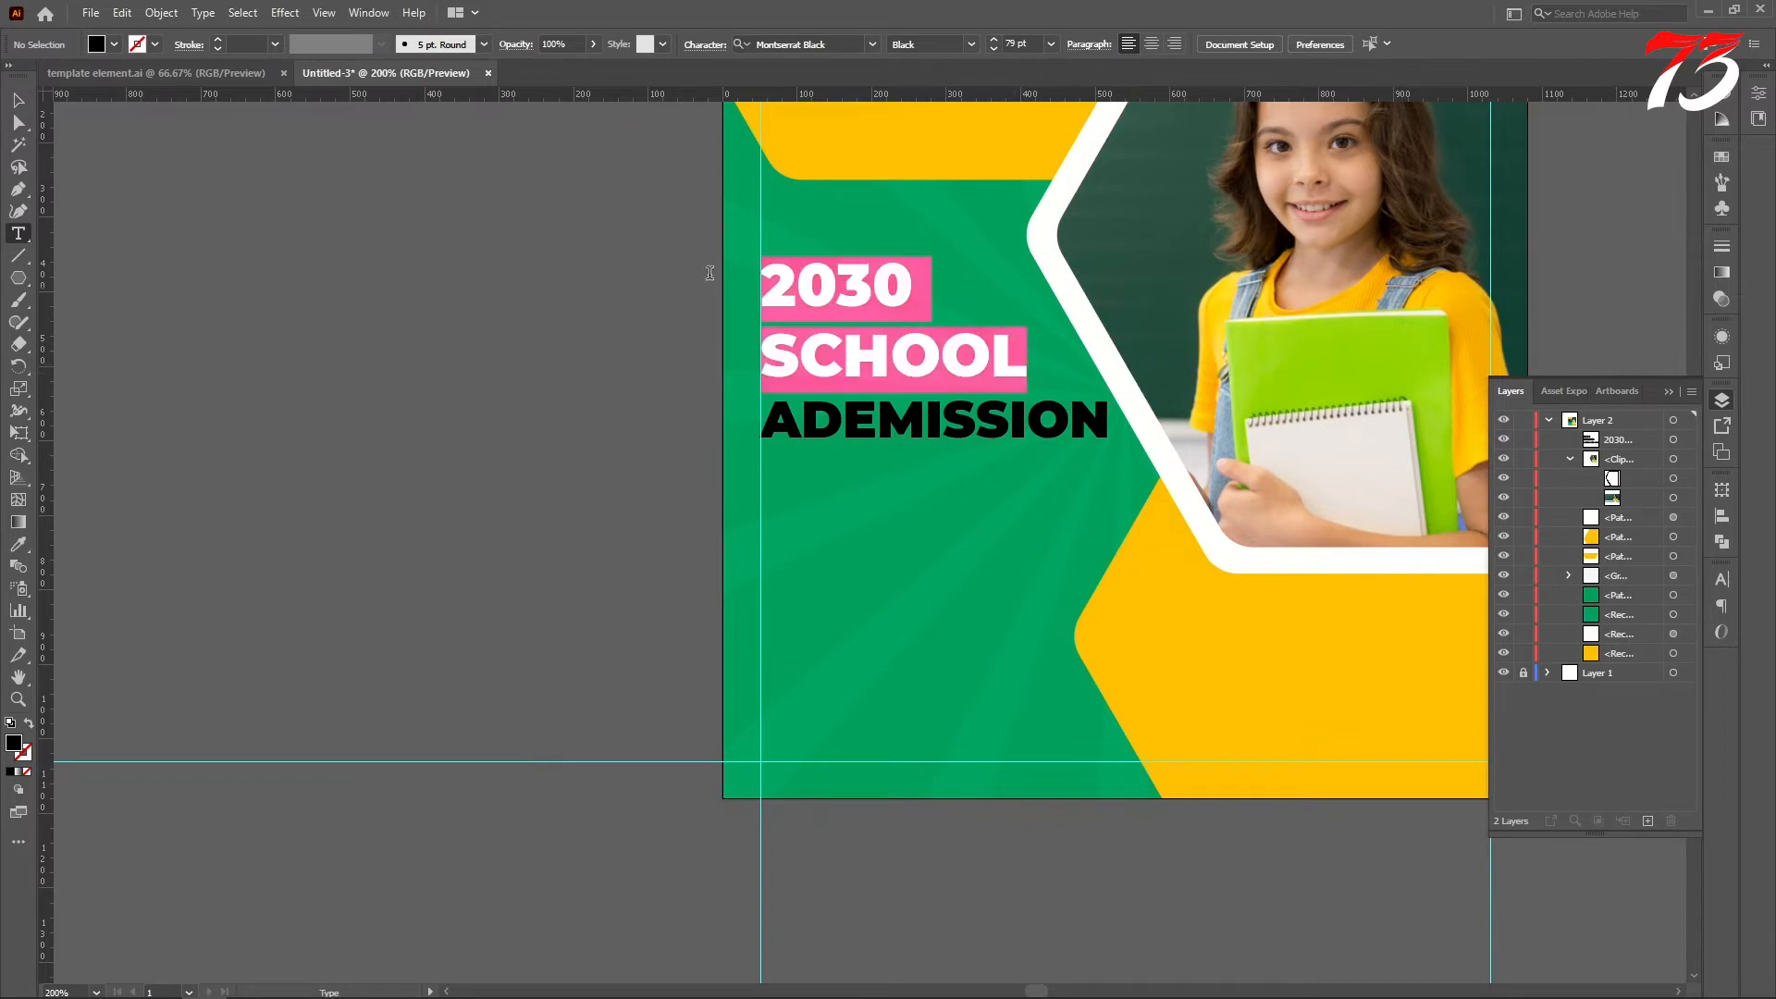
left_click(18, 543)
left_click(1077, 304)
key("v")
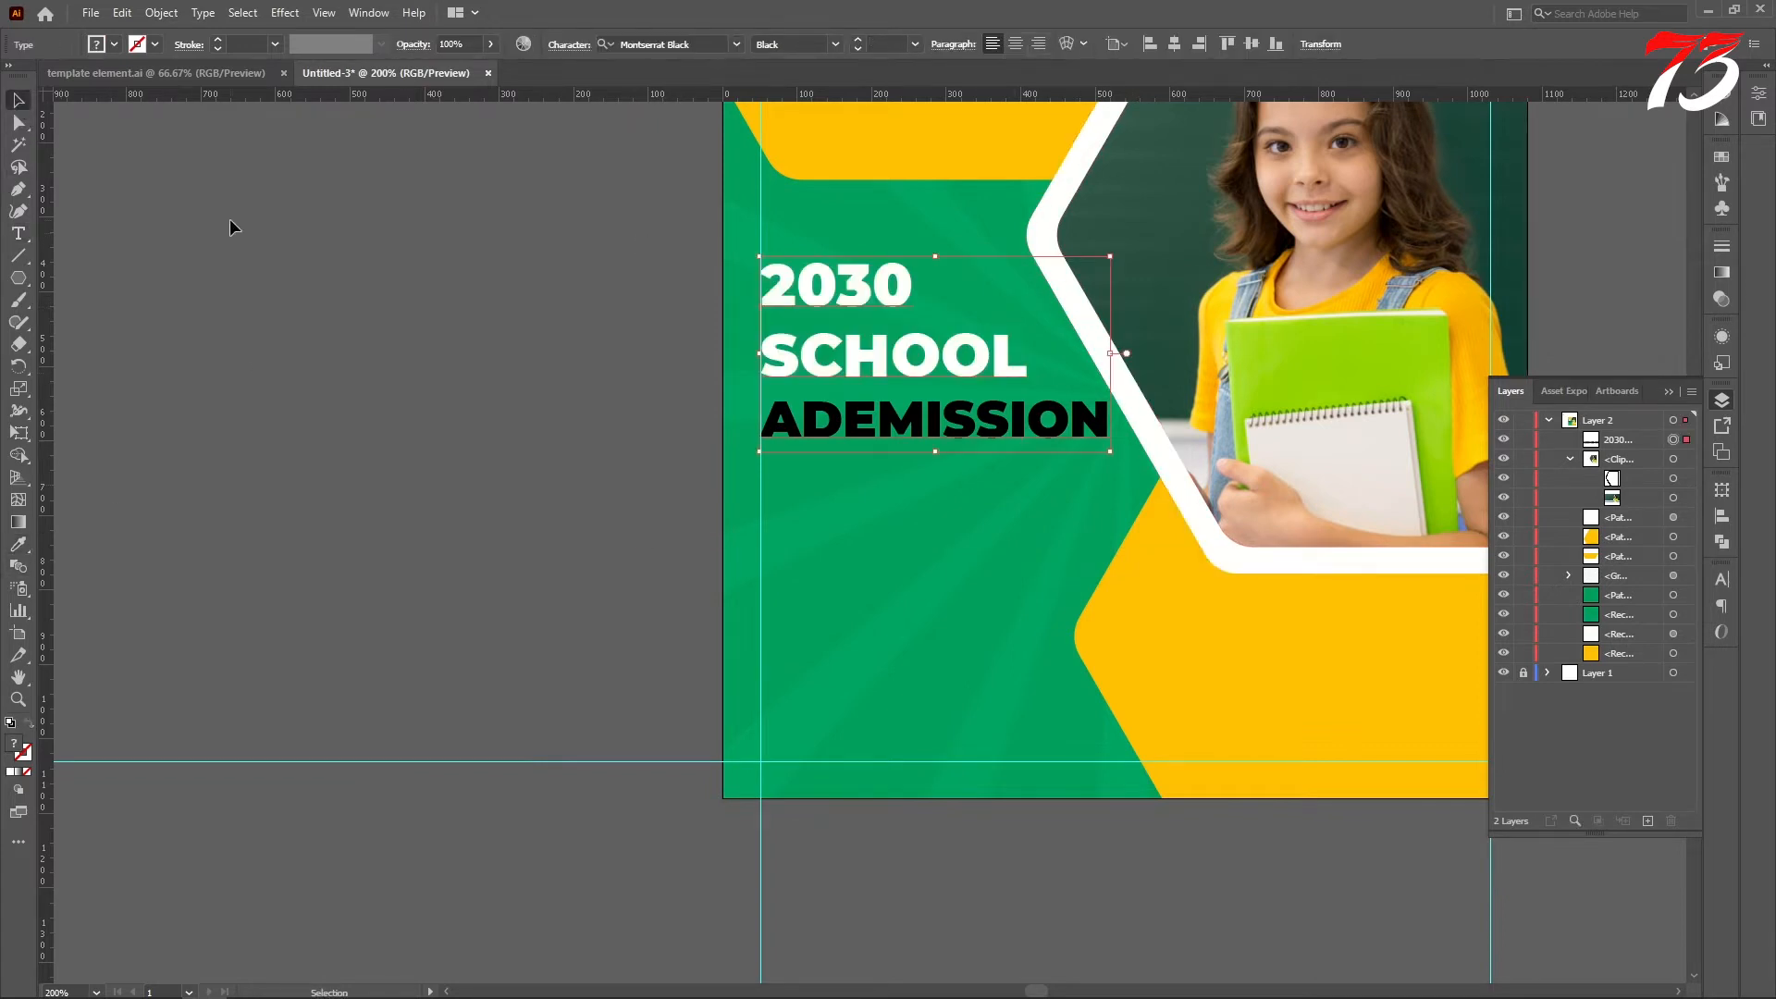
left_click(203, 318)
Colour the "ADEMISSION" line with the yellow sampled from the lower-right shape.
scroll(202, 318, "down", 1)
left_click(18, 234)
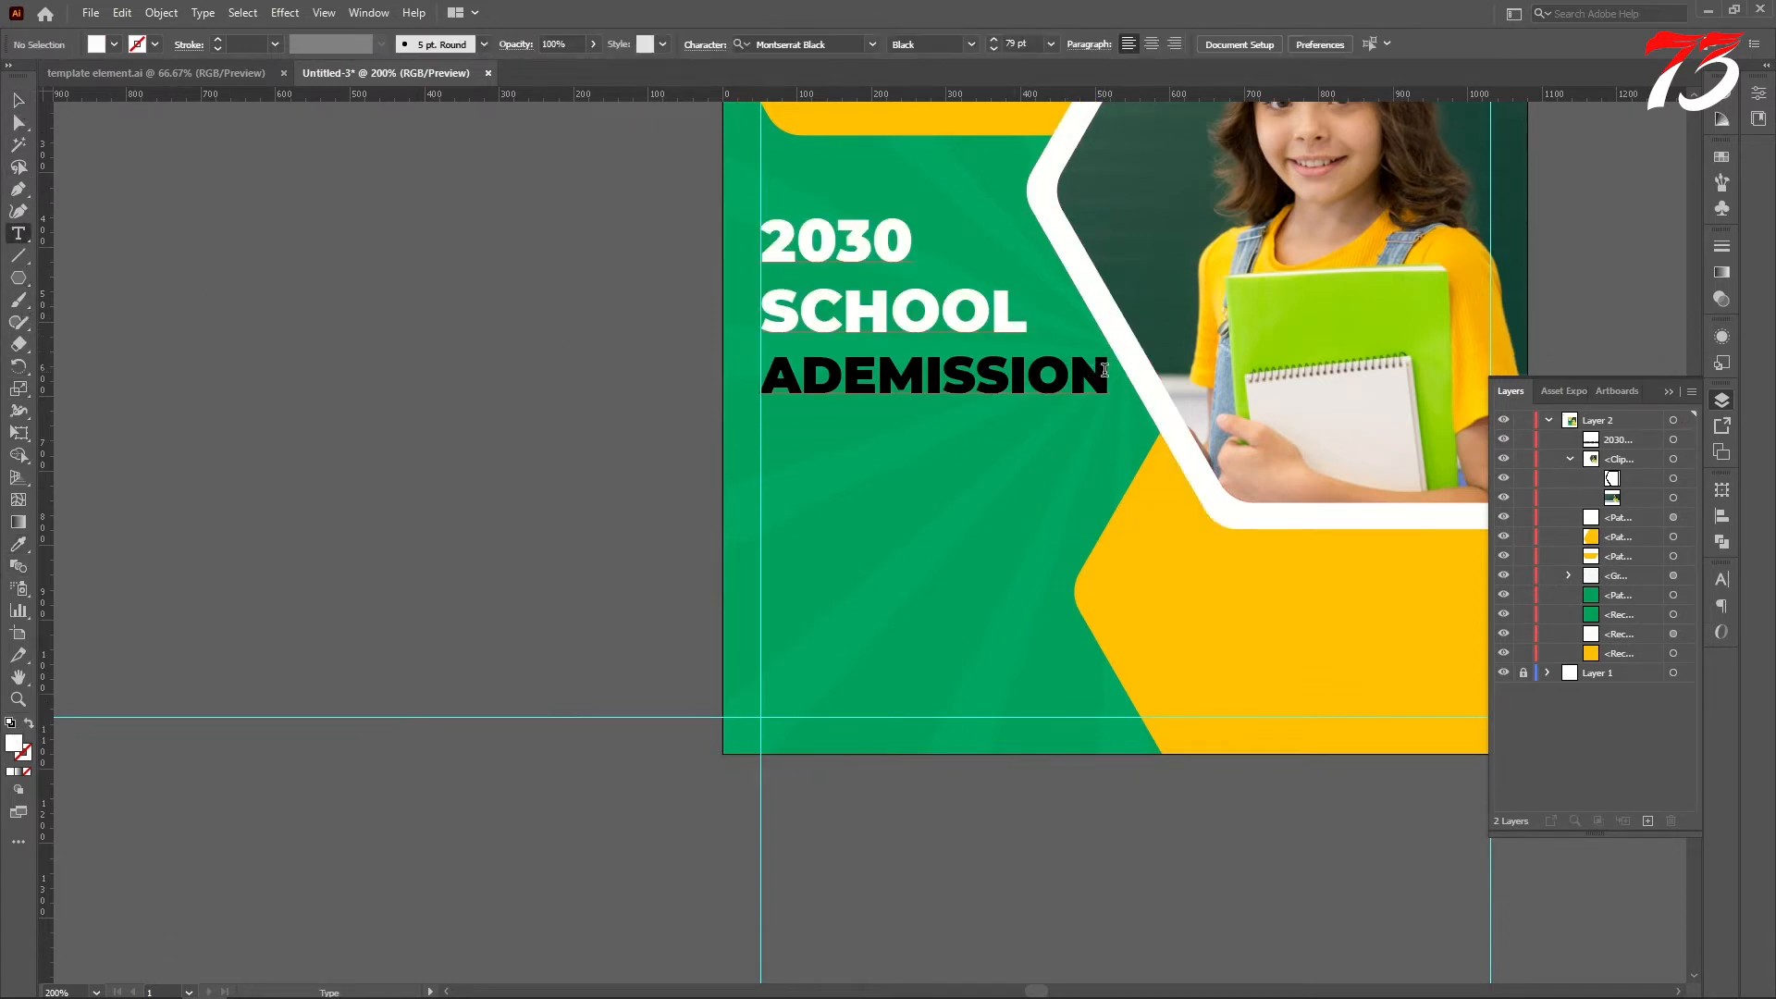
left_click_drag(1110, 377, 759, 380)
left_click(1208, 568)
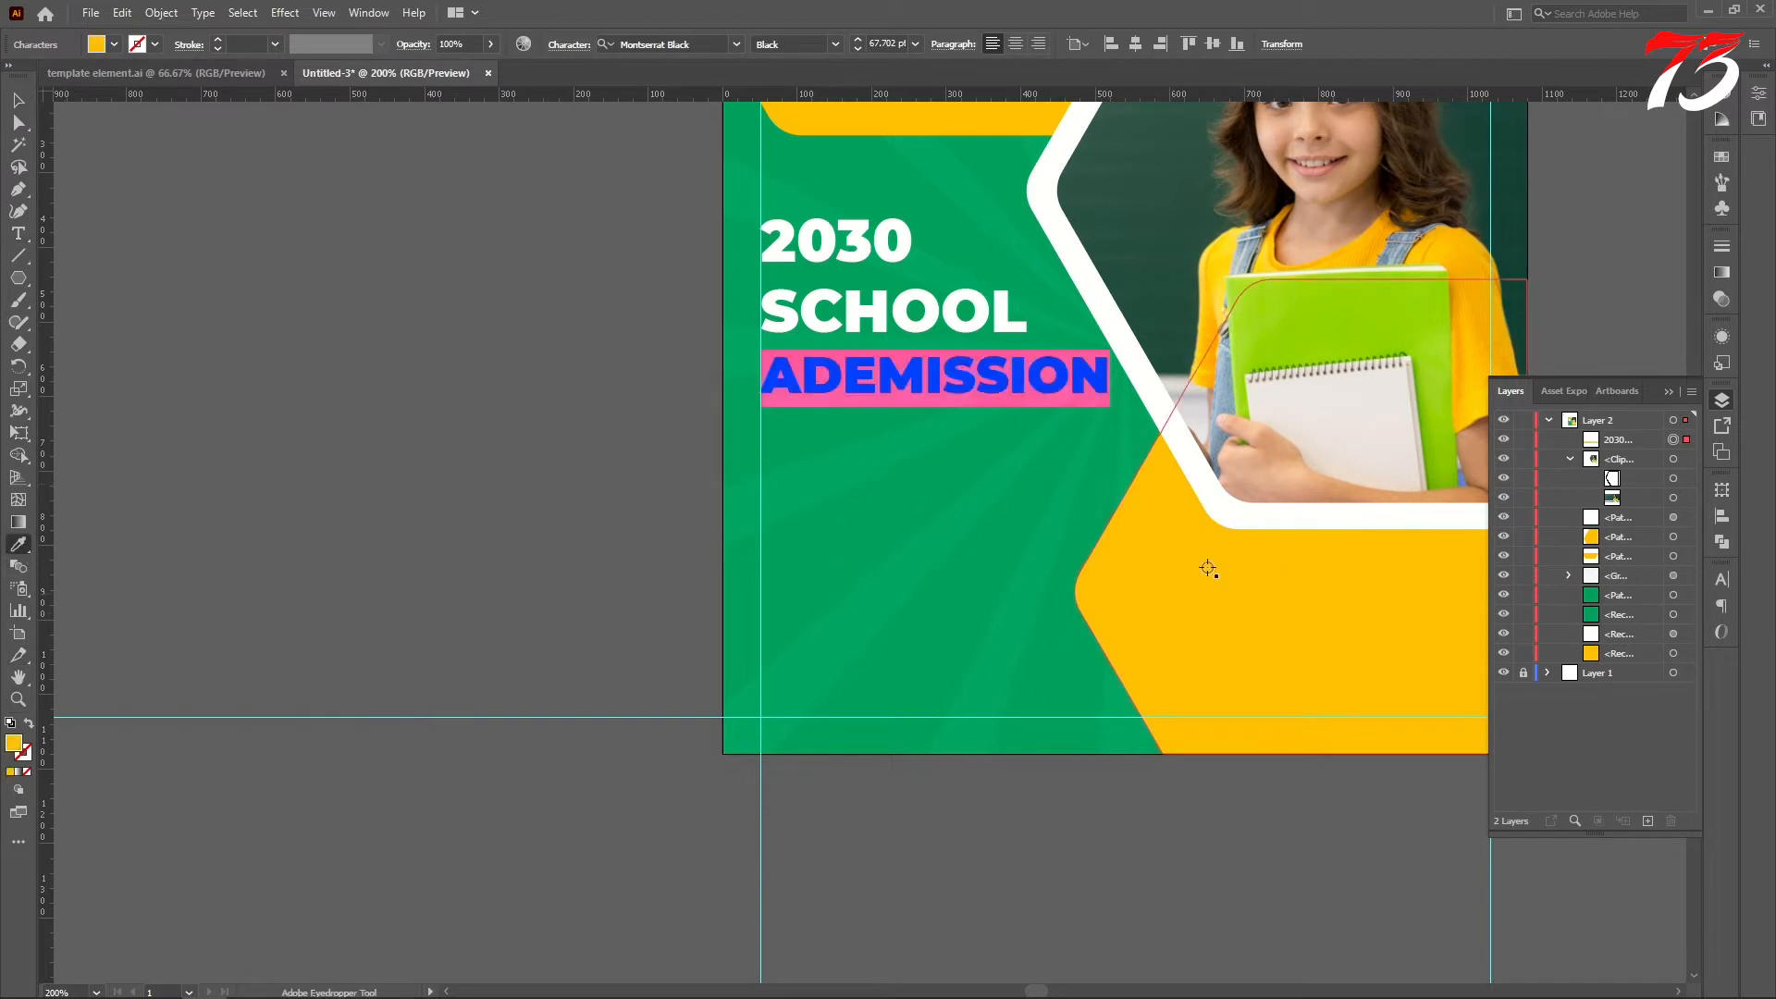
left_click(19, 102)
left_click(309, 379)
scroll(1021, 369, "down", 2)
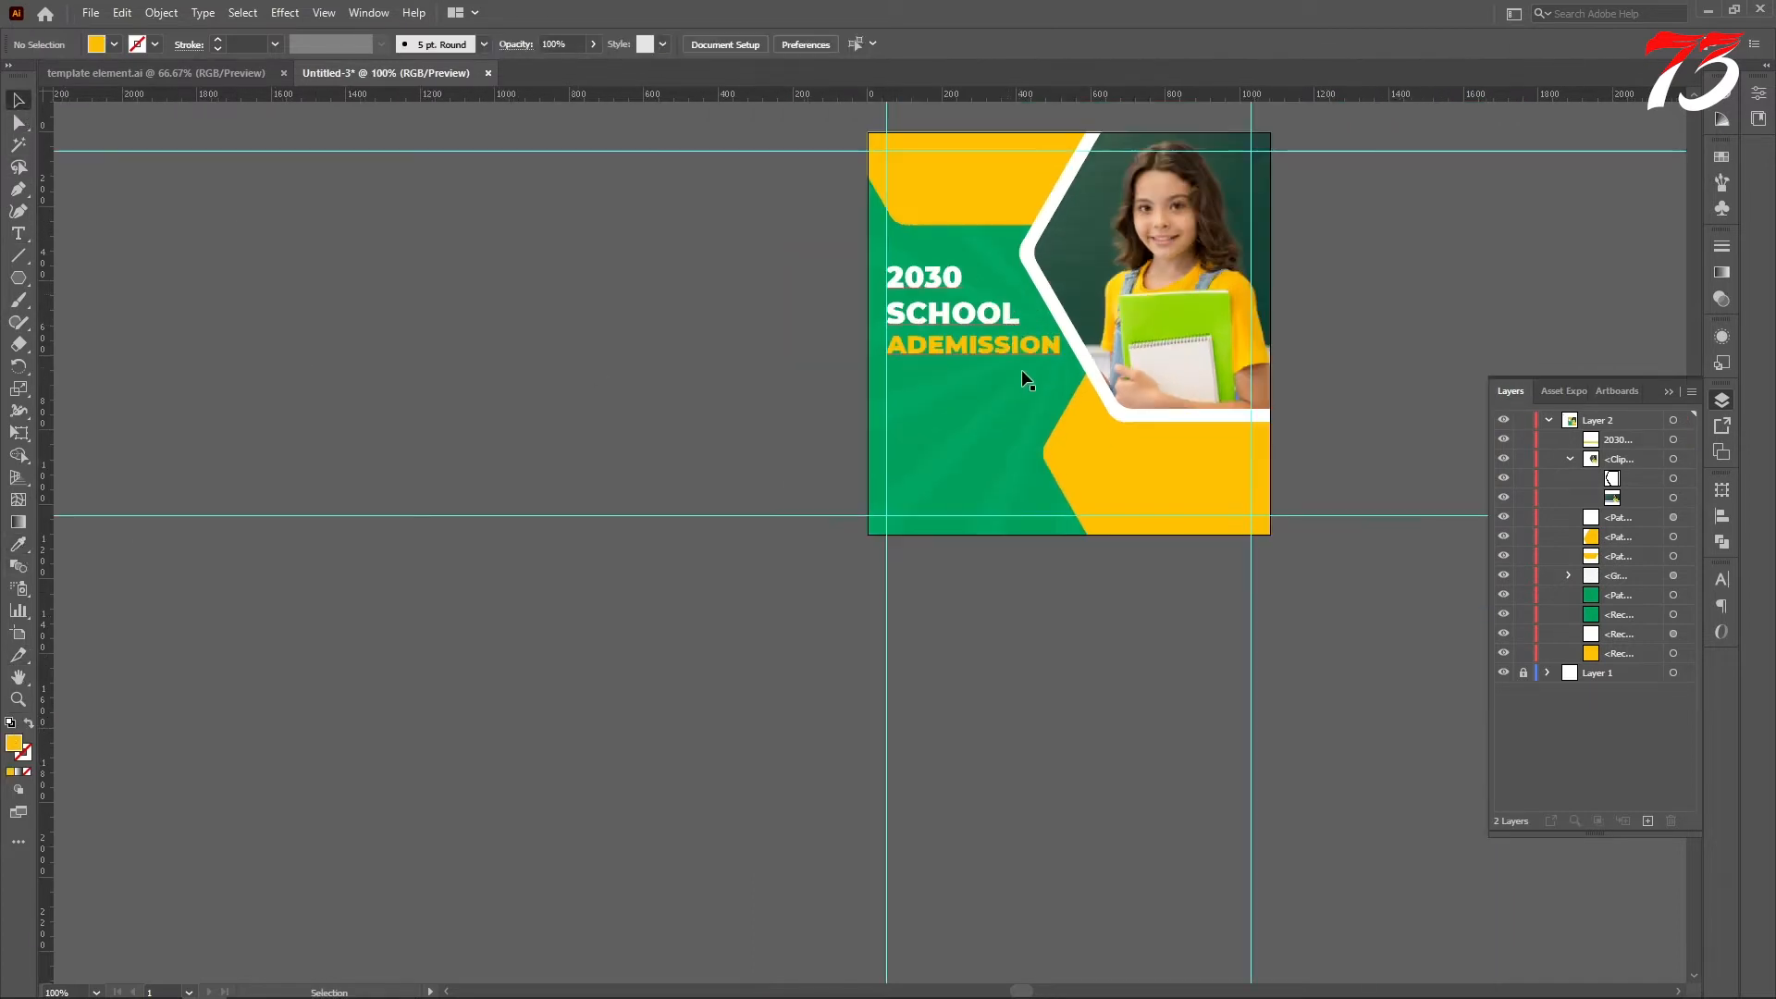
Draw a placeholder text area about 447 × 91 px below the heading from the left margin guide, and set its font to Montserrat Regular.
scroll(1057, 347, "up", 2)
left_click(18, 233)
scroll(925, 416, "down", 1)
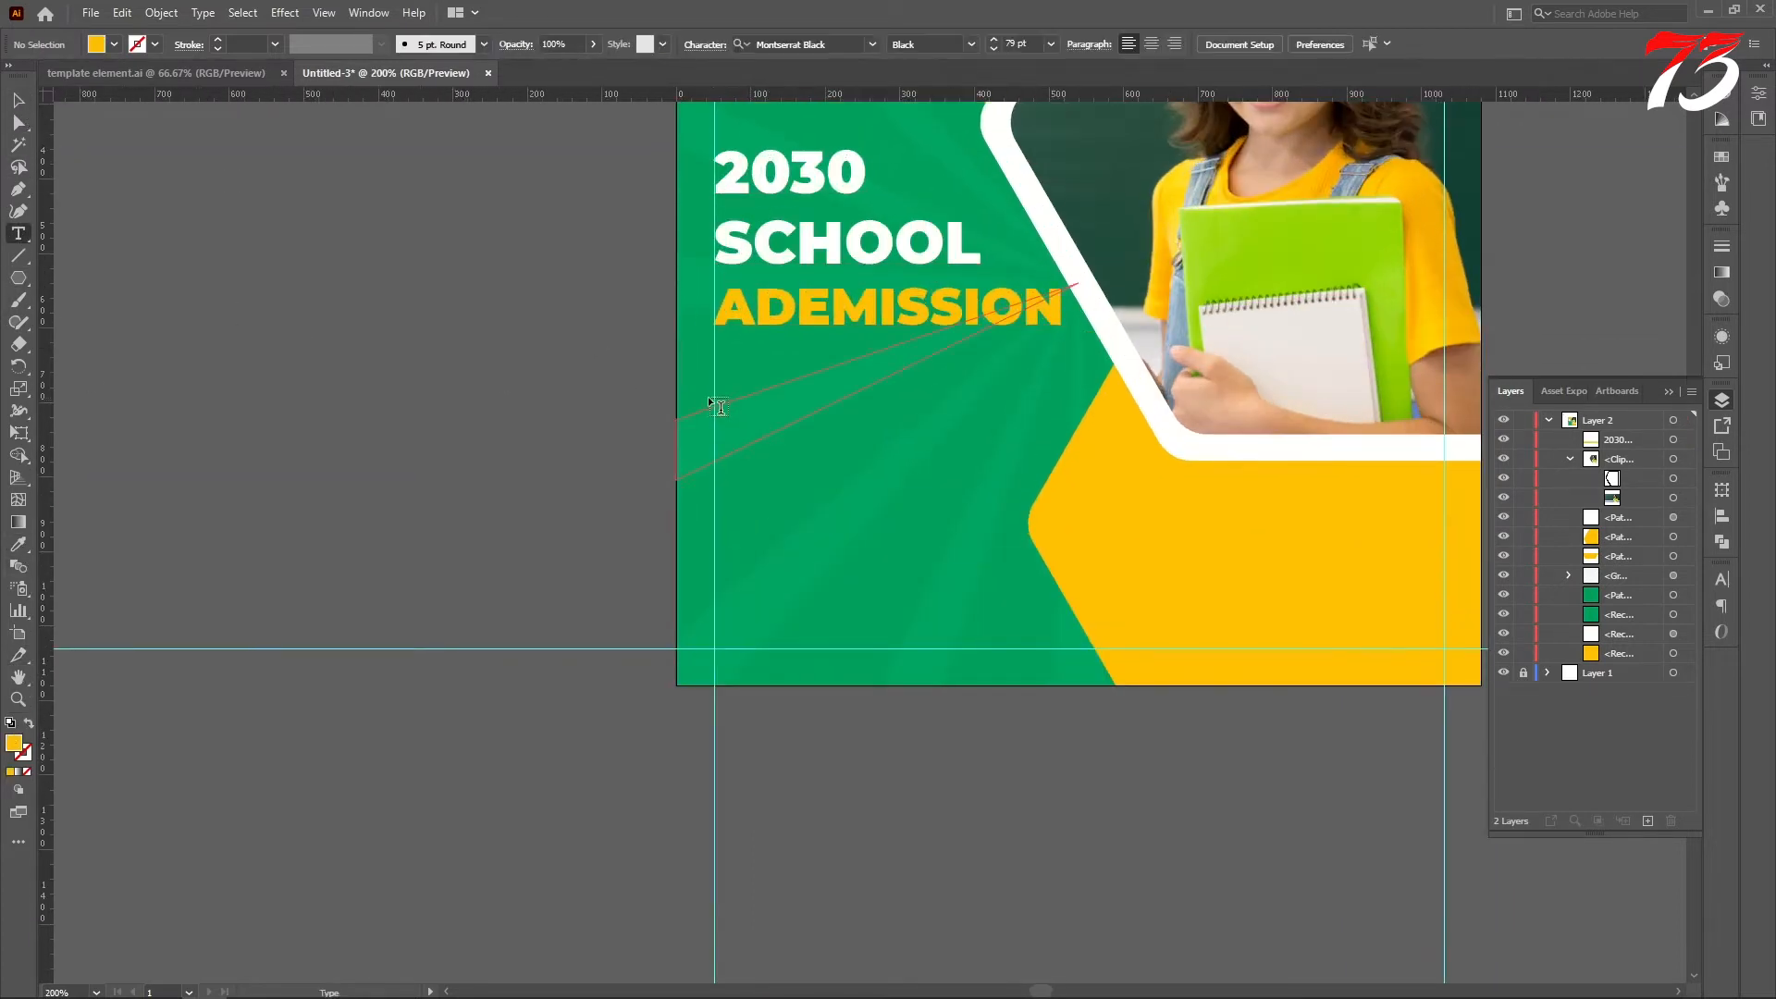
scroll(950, 418, "up", 2)
left_click_drag(481, 280, 1147, 416)
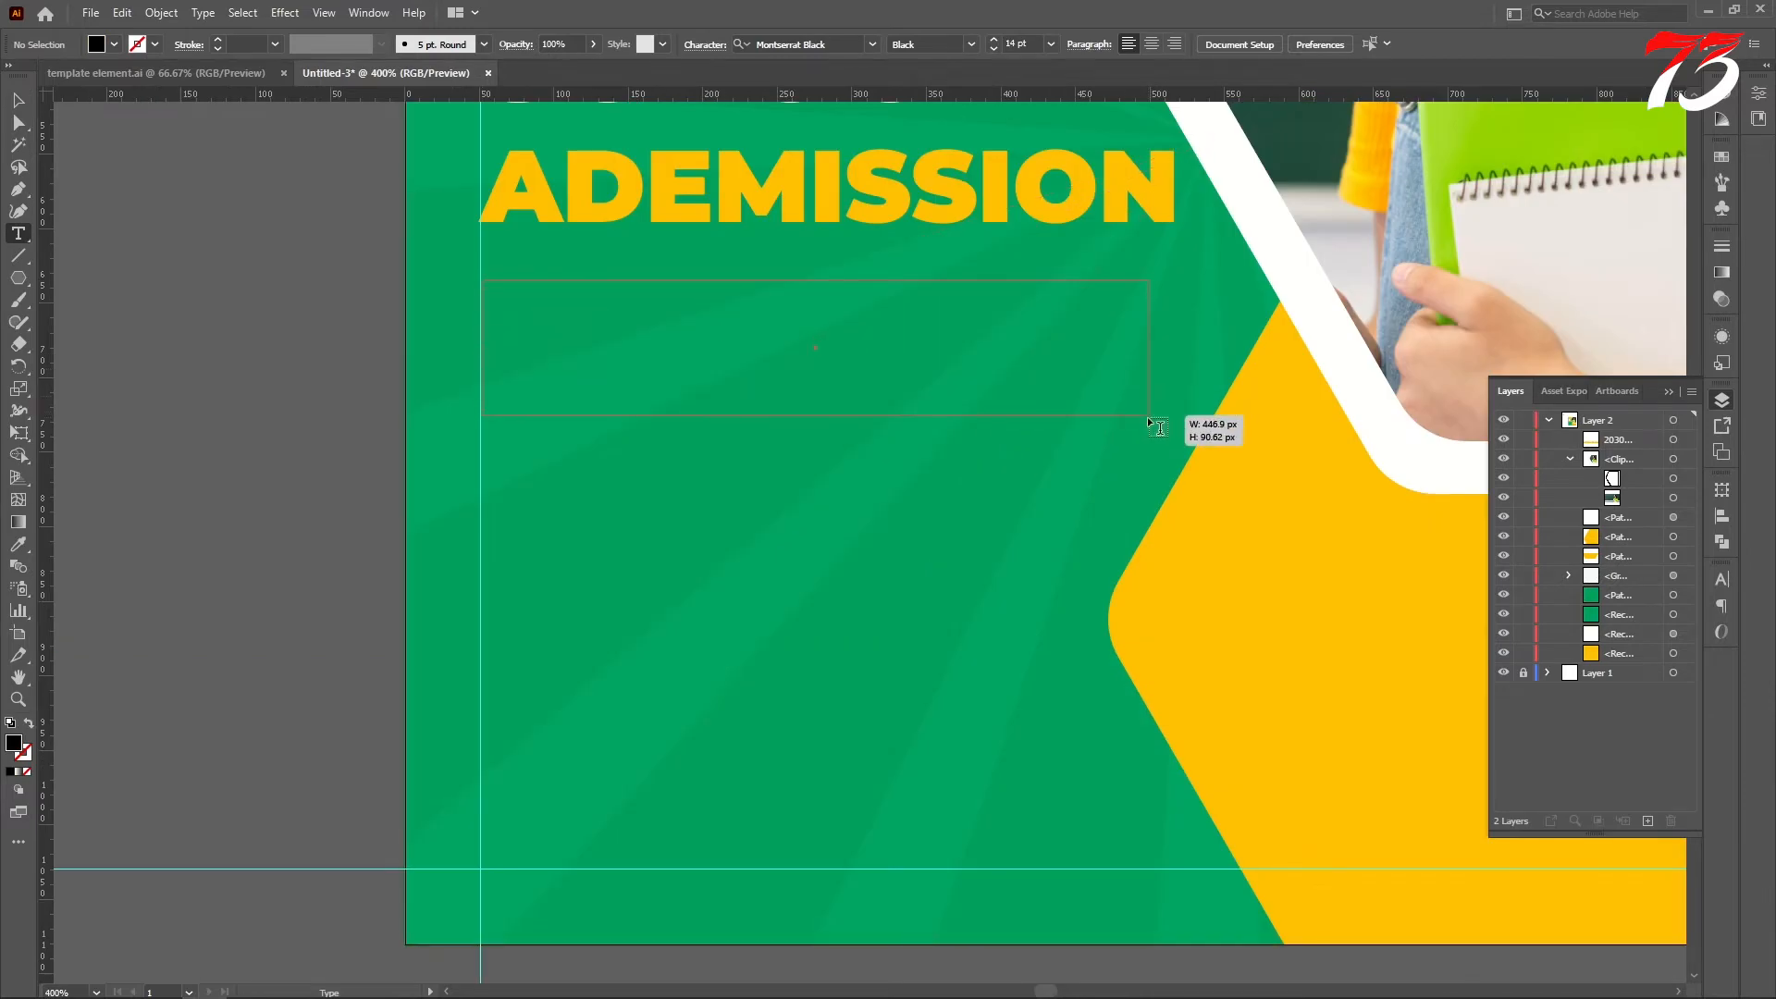
key("Escape")
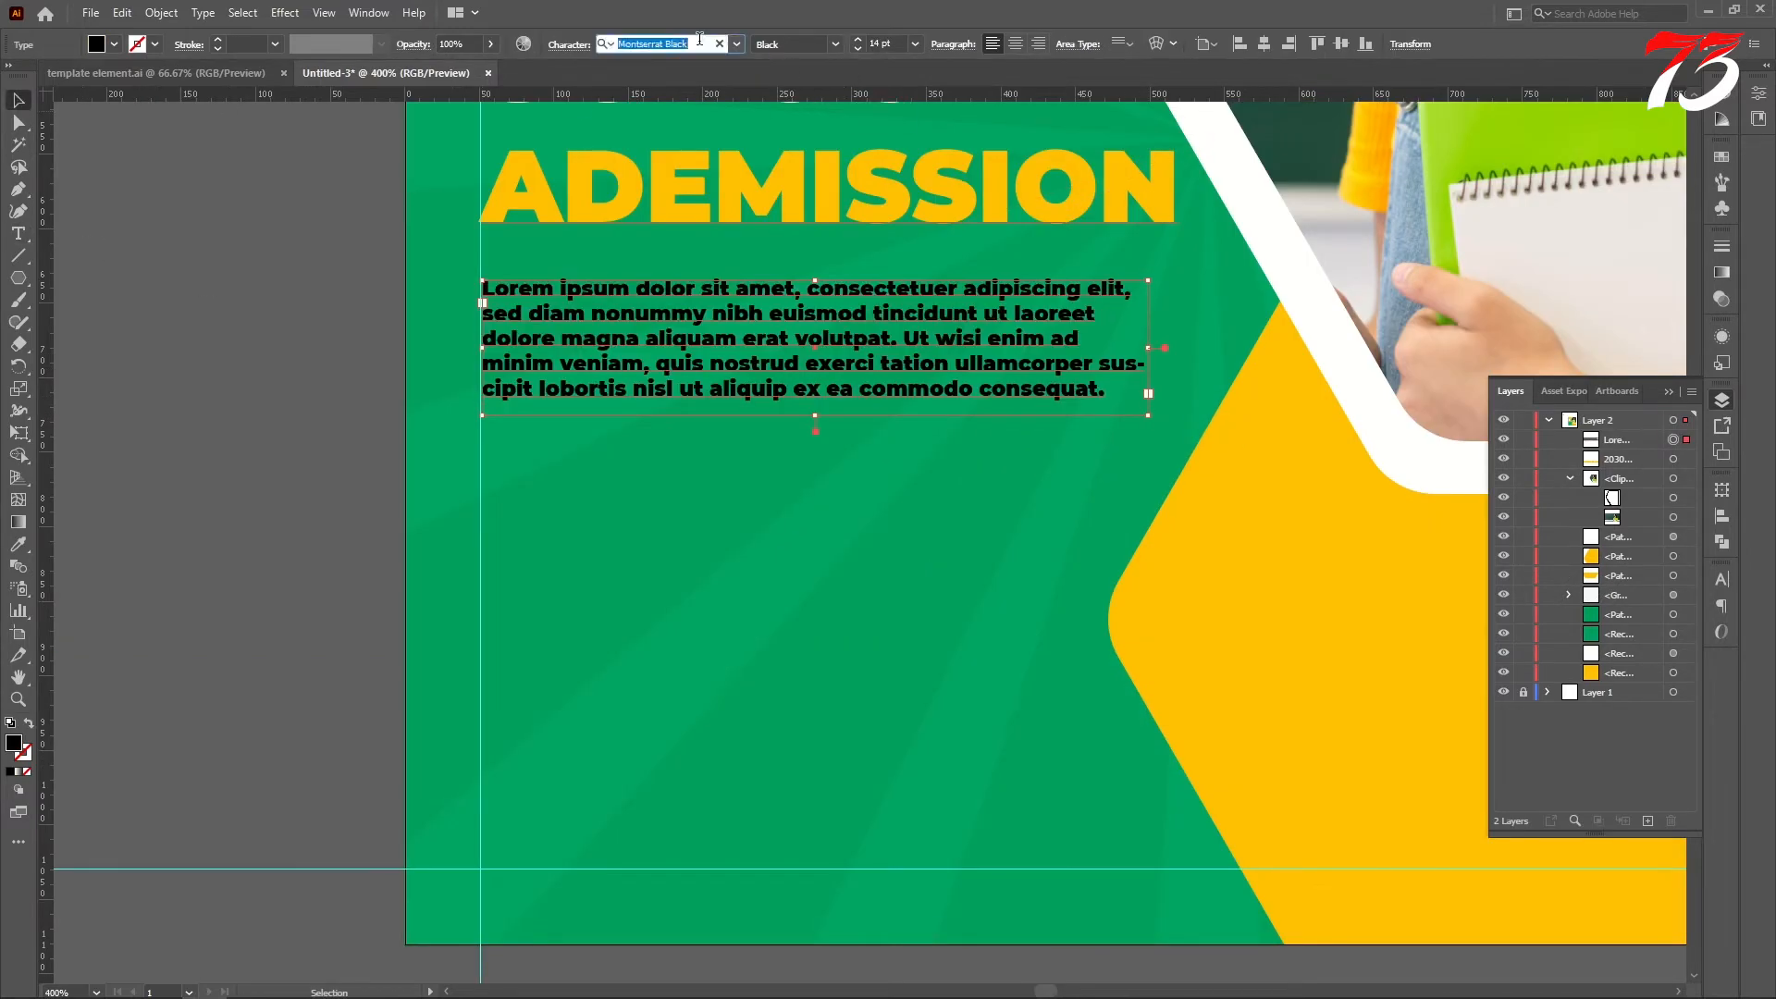
type("MON")
left_click(867, 313)
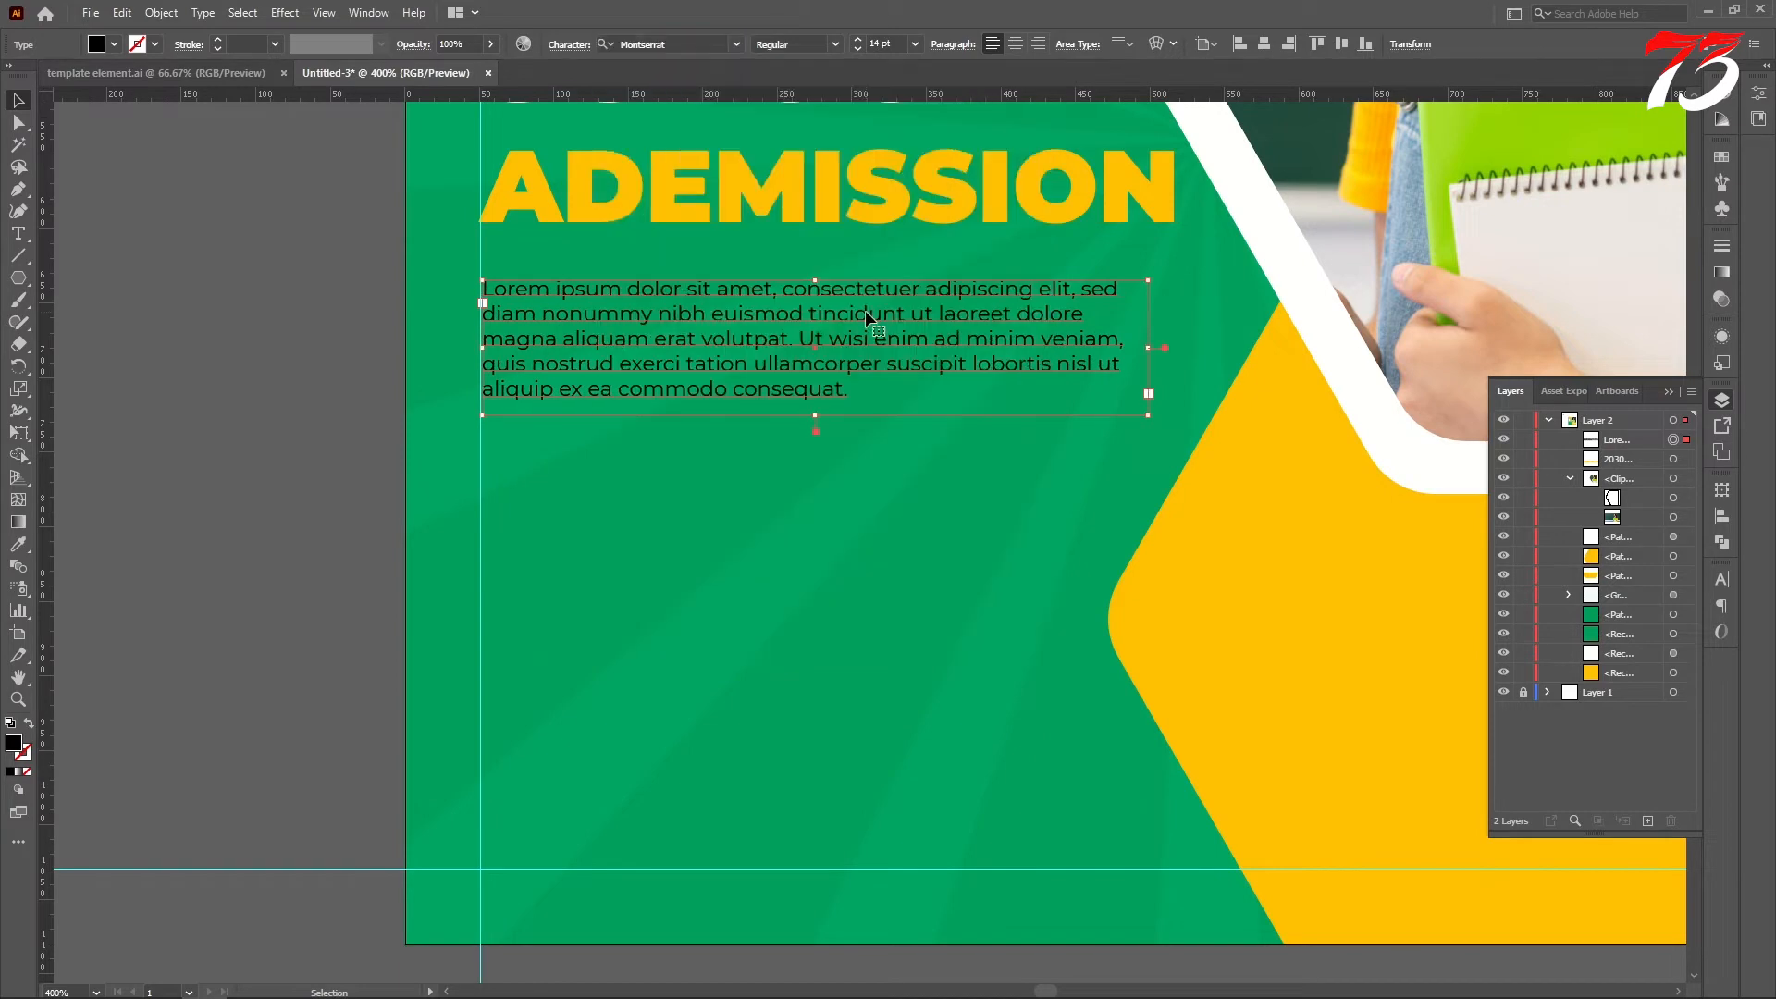
Shorten the placeholder paragraph below the heading so it ends at "magna aliquam erat volutpat.".
scroll(929, 335, "down", 1)
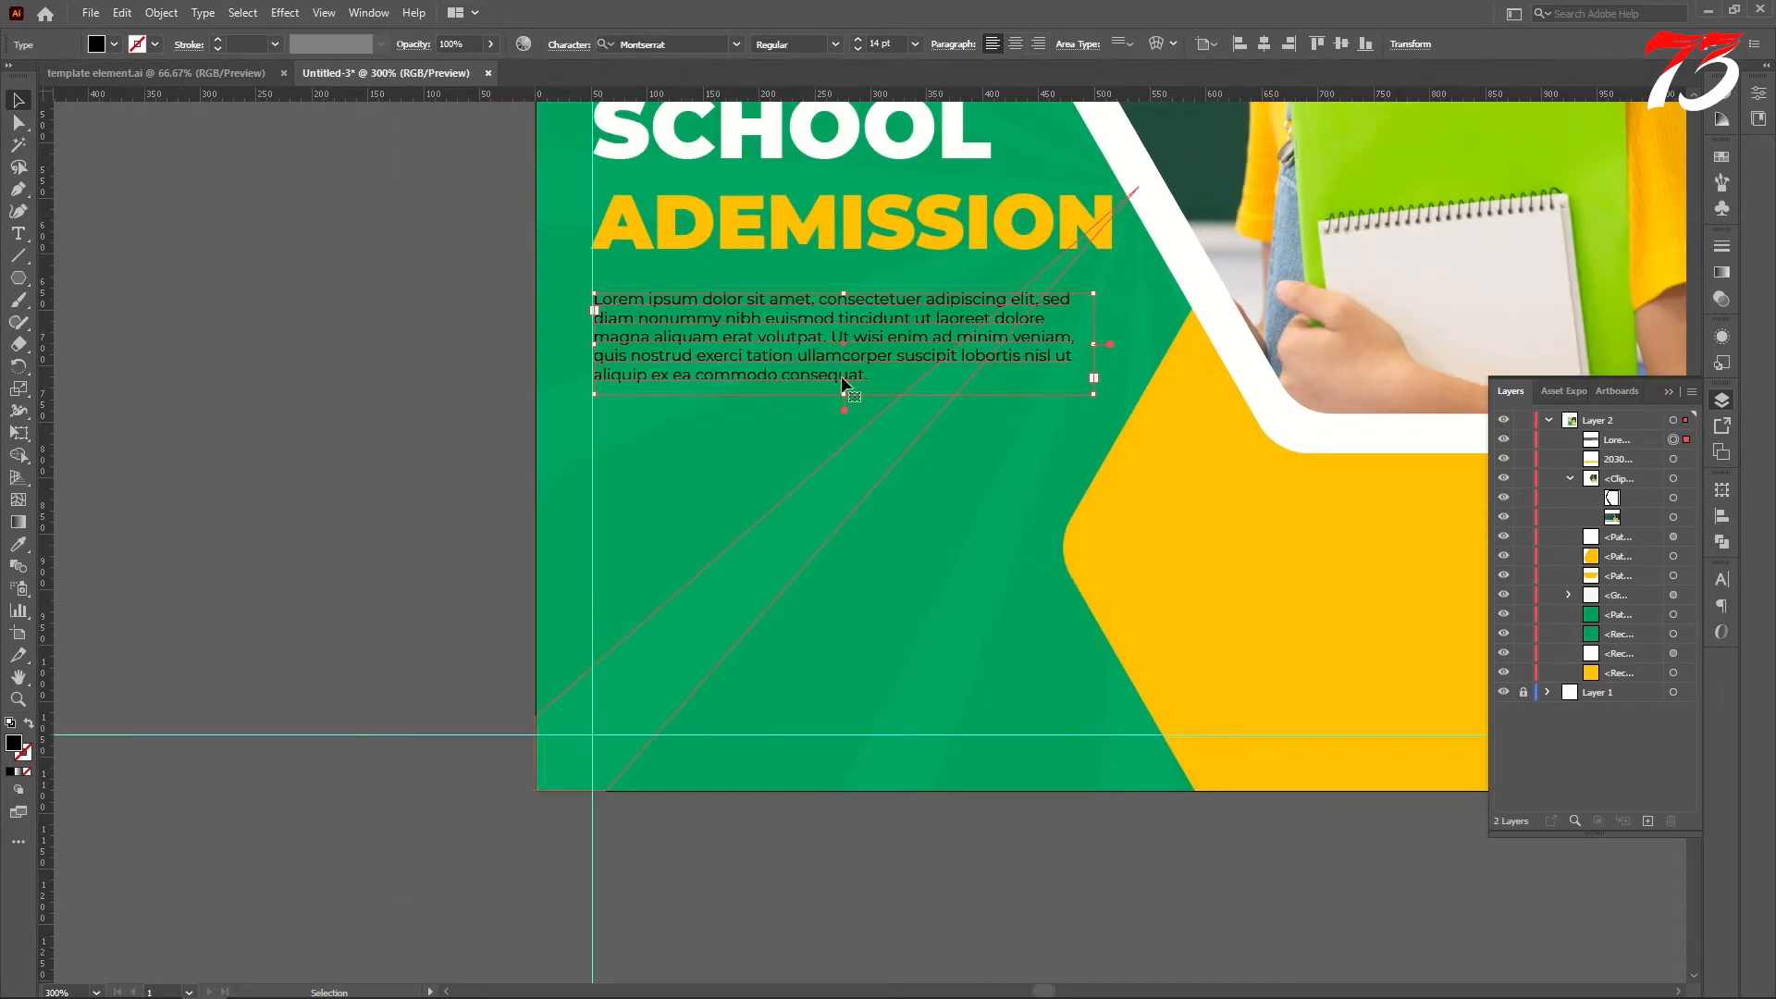
left_click(20, 237)
scroll(884, 381, "up", 2)
left_click_drag(855, 381, 307, 342)
key("BackSpace")
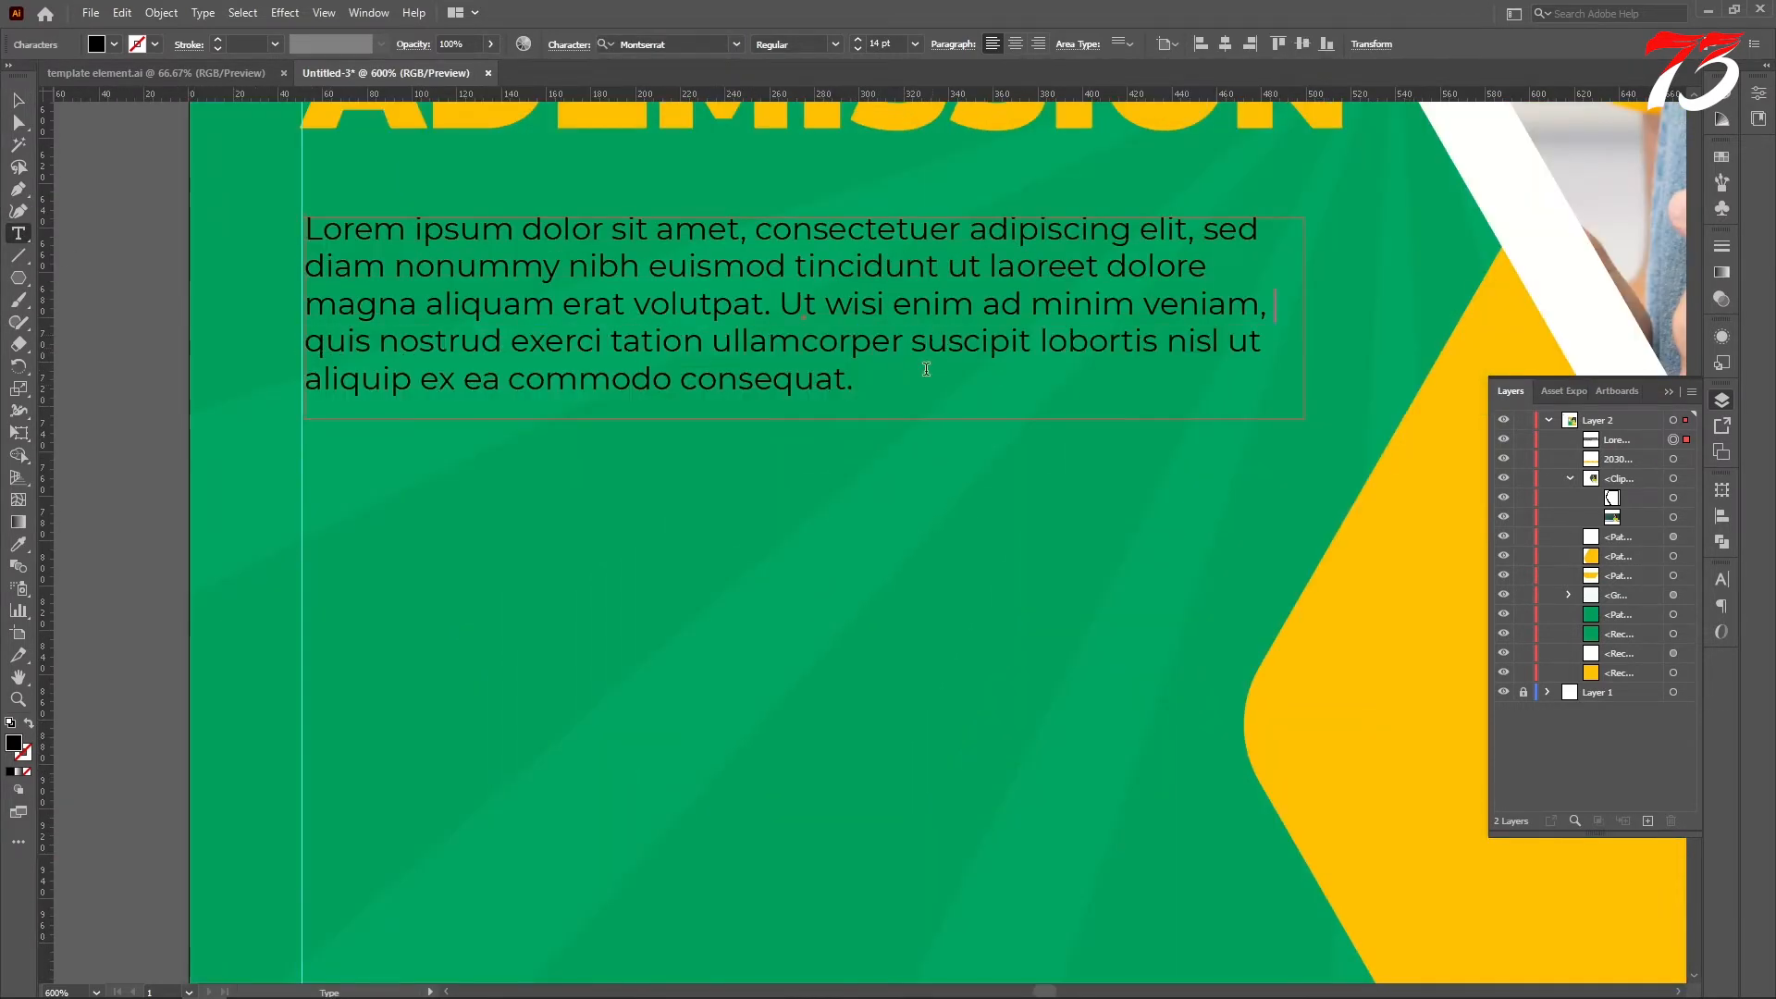
left_click_drag(1111, 308, 772, 310)
key("BackSpace")
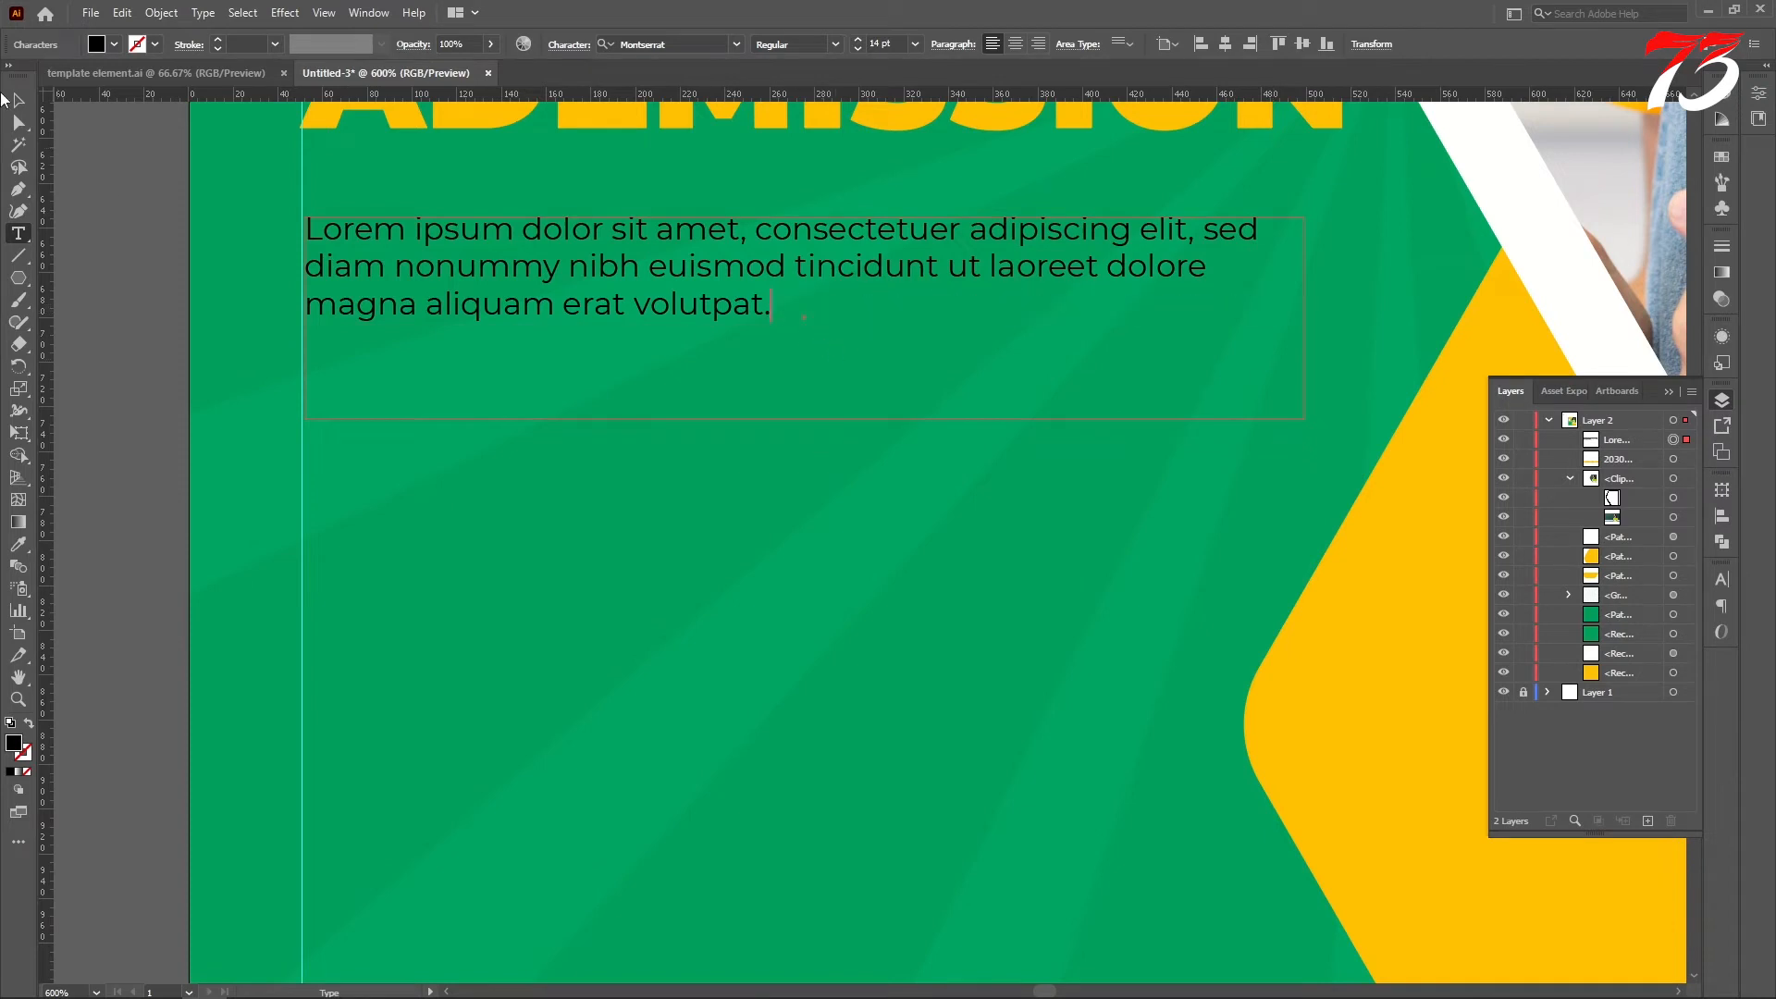
Colour the placeholder paragraph with the white sampled from the hexagon frame and set its leading to 21 pt.
key("Escape")
left_click(1489, 185)
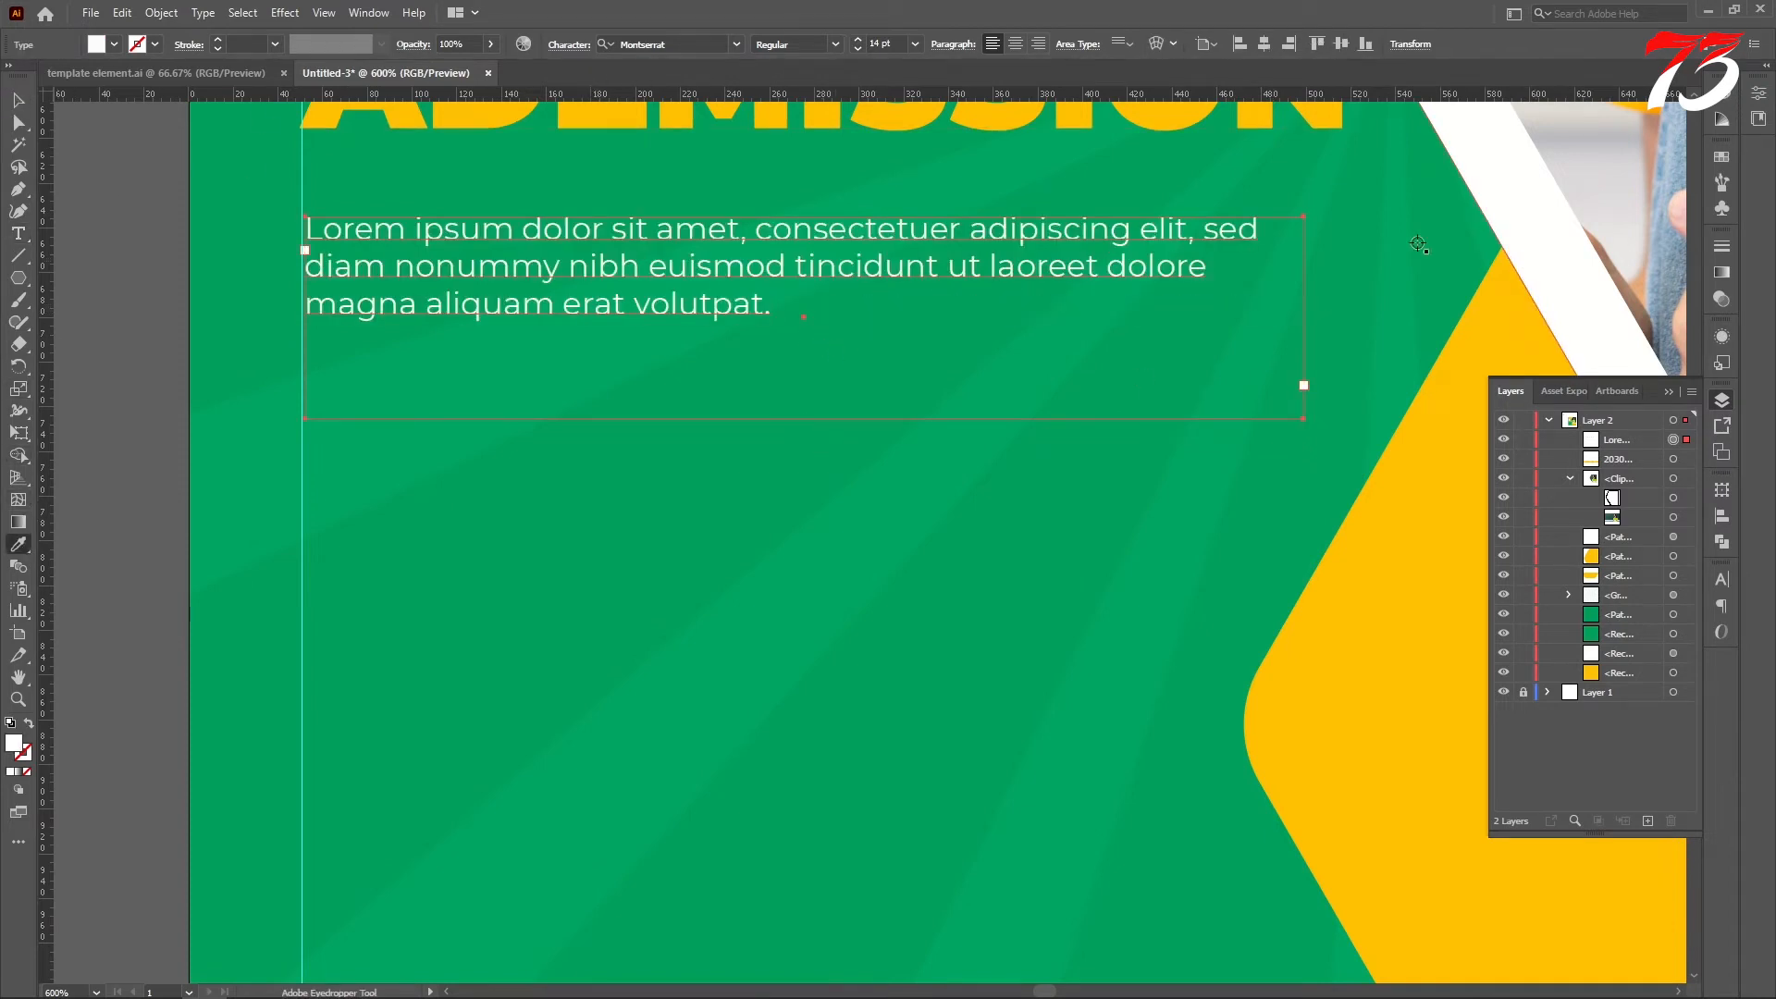
left_click(569, 44)
left_click(576, 130)
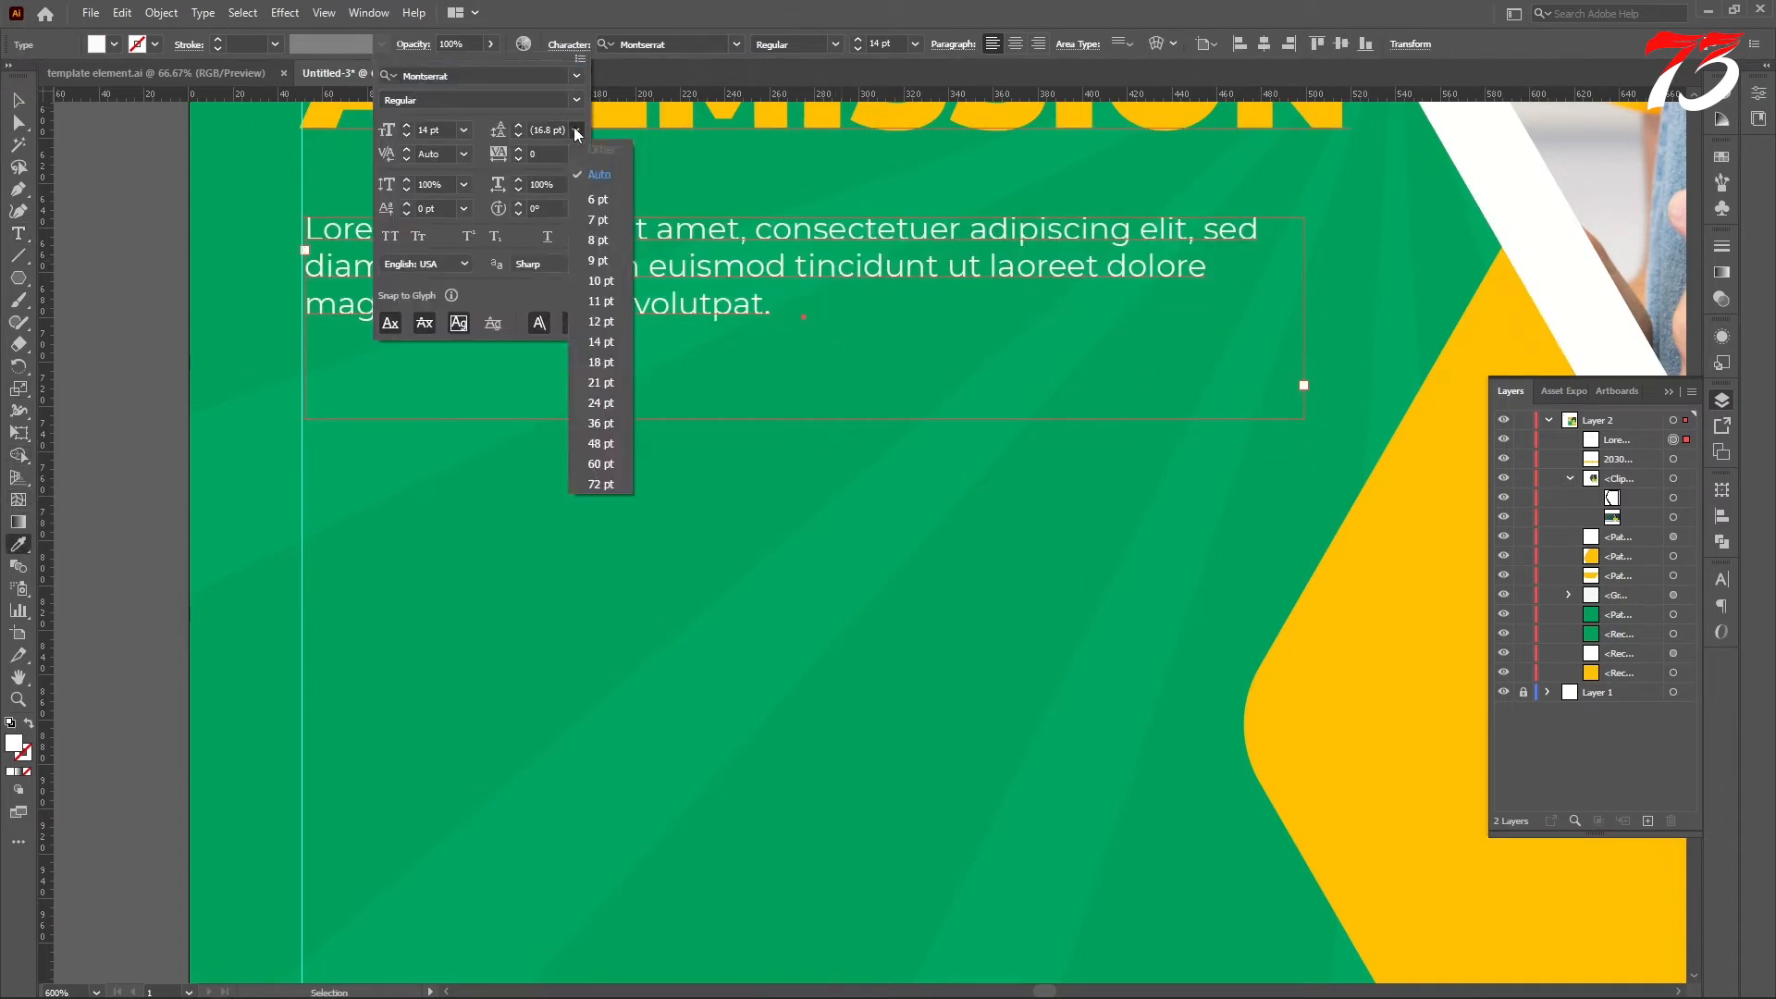
left_click(601, 383)
left_click(158, 222)
scroll(874, 357, "down", 2)
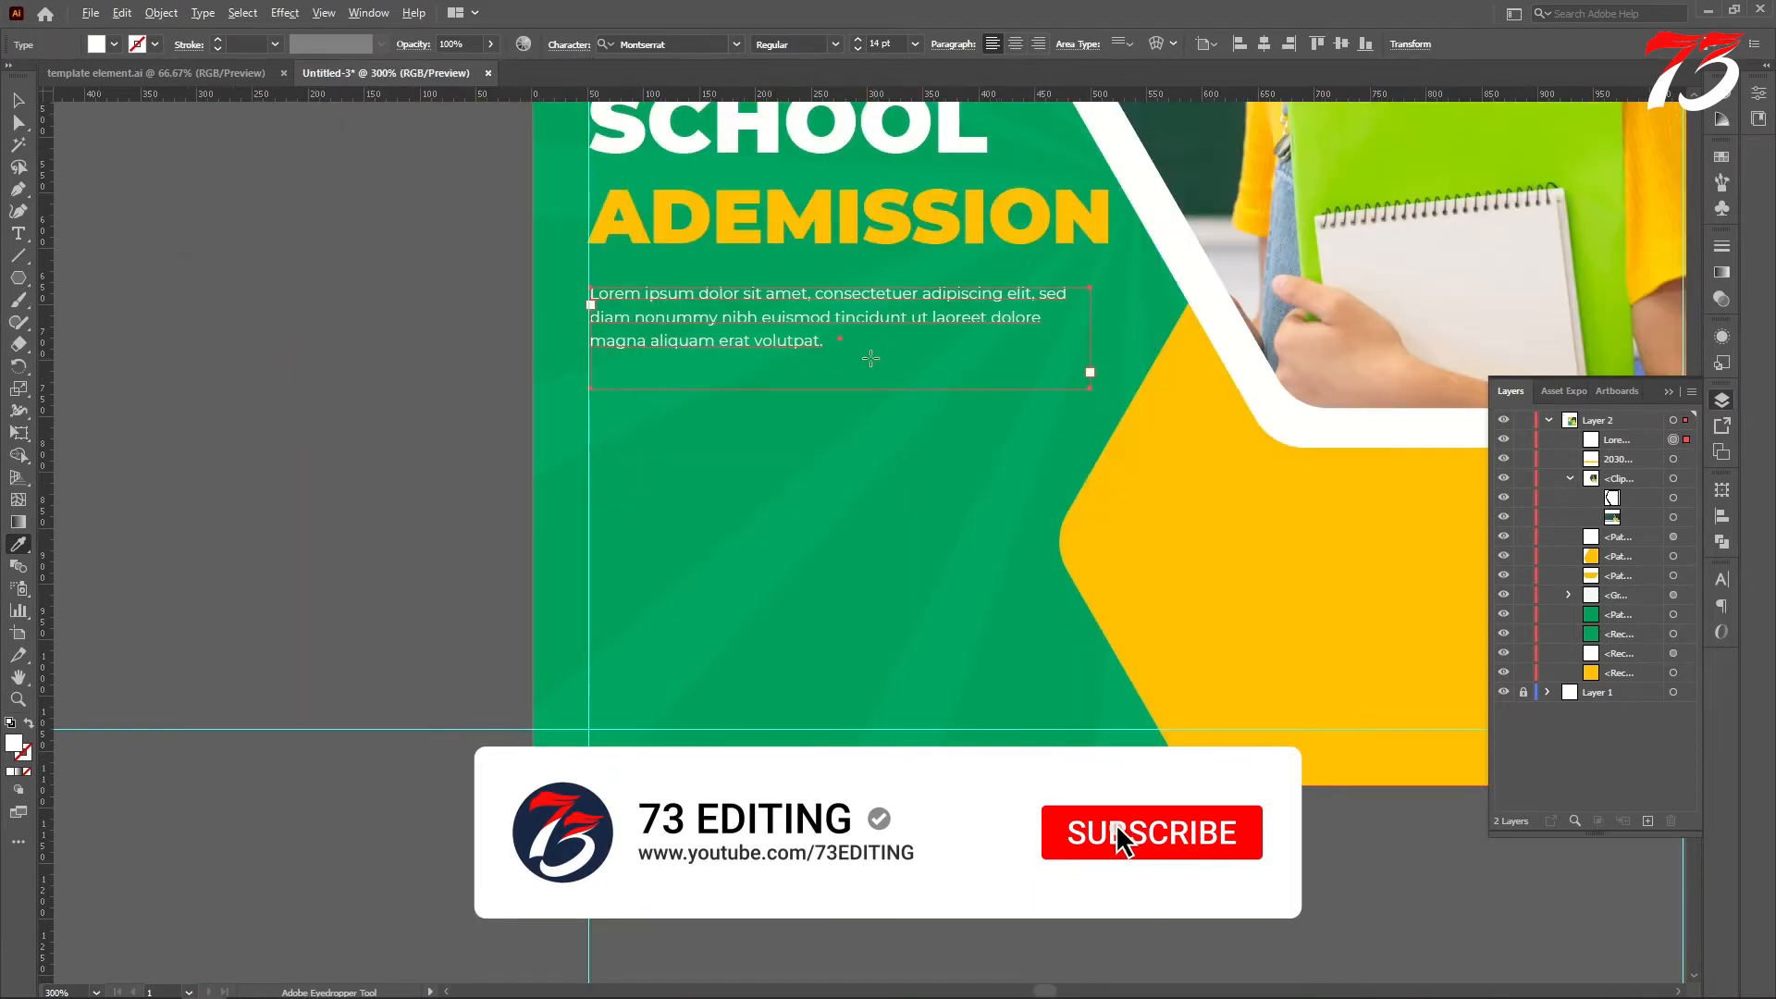
Increase the placeholder paragraph to 15 pt and widen its text area slightly.
left_click(19, 101)
left_click(110, 176)
left_click(980, 326)
left_click_drag(981, 325, 1043, 374)
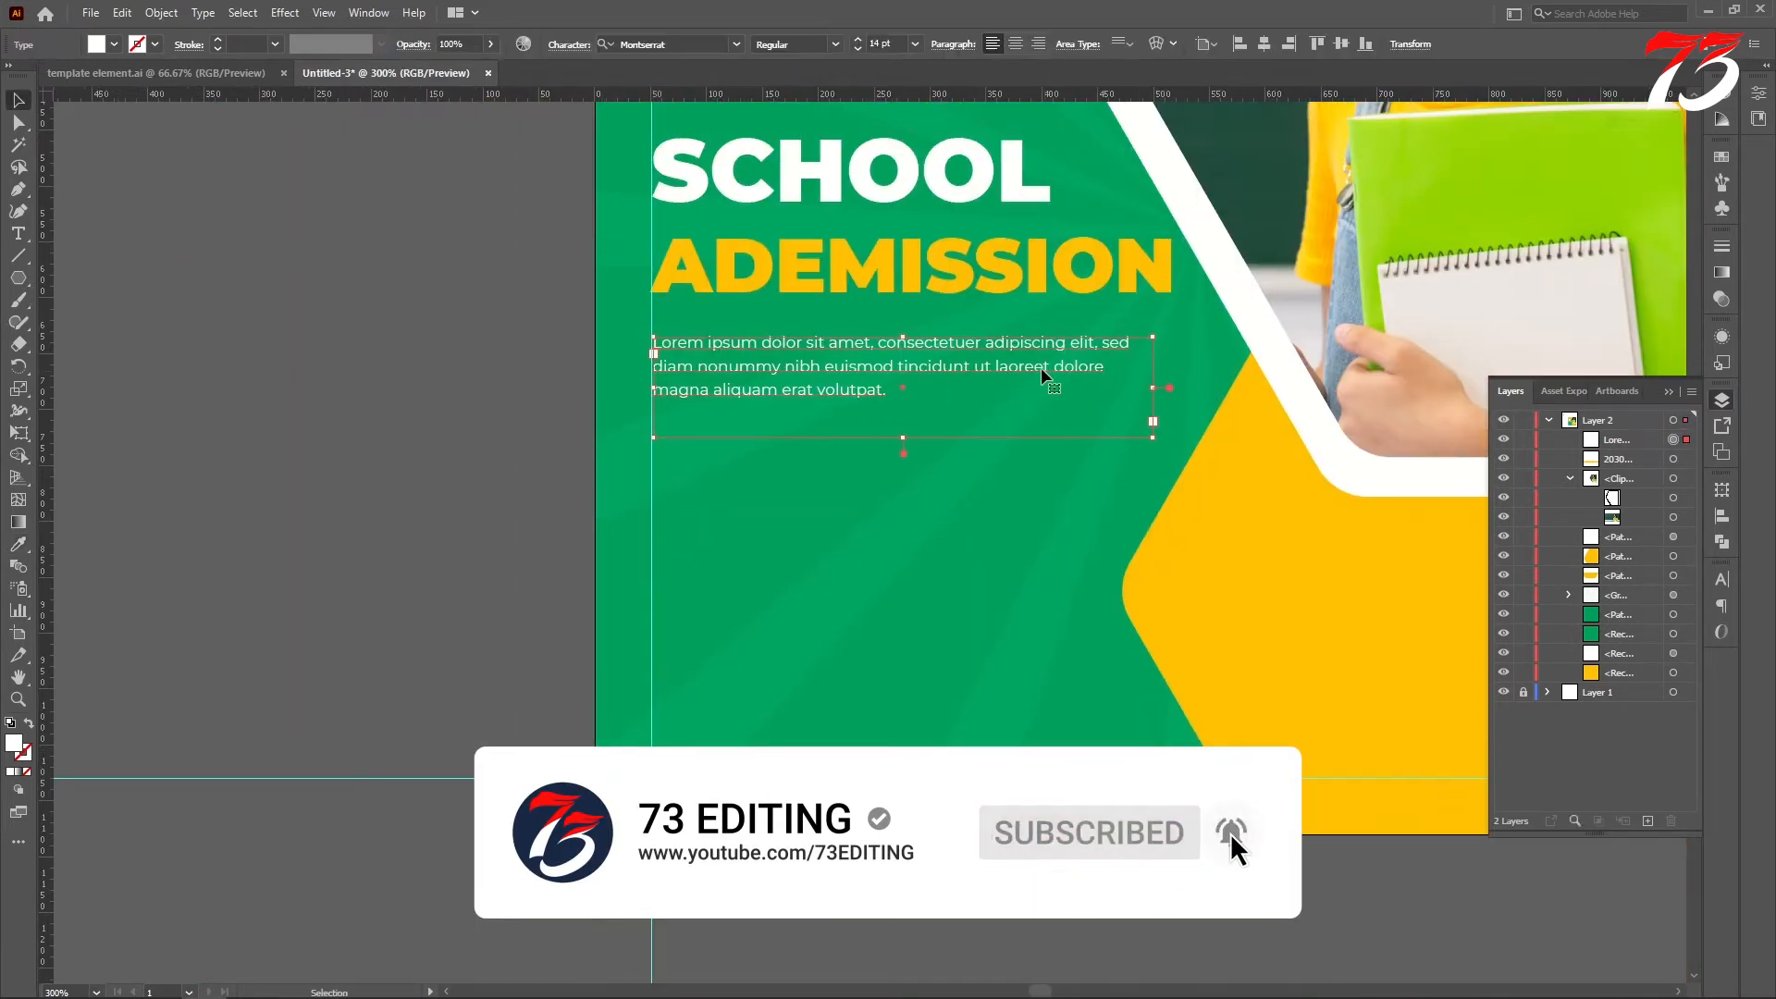
left_click(858, 41)
left_click_drag(1154, 443, 1193, 449)
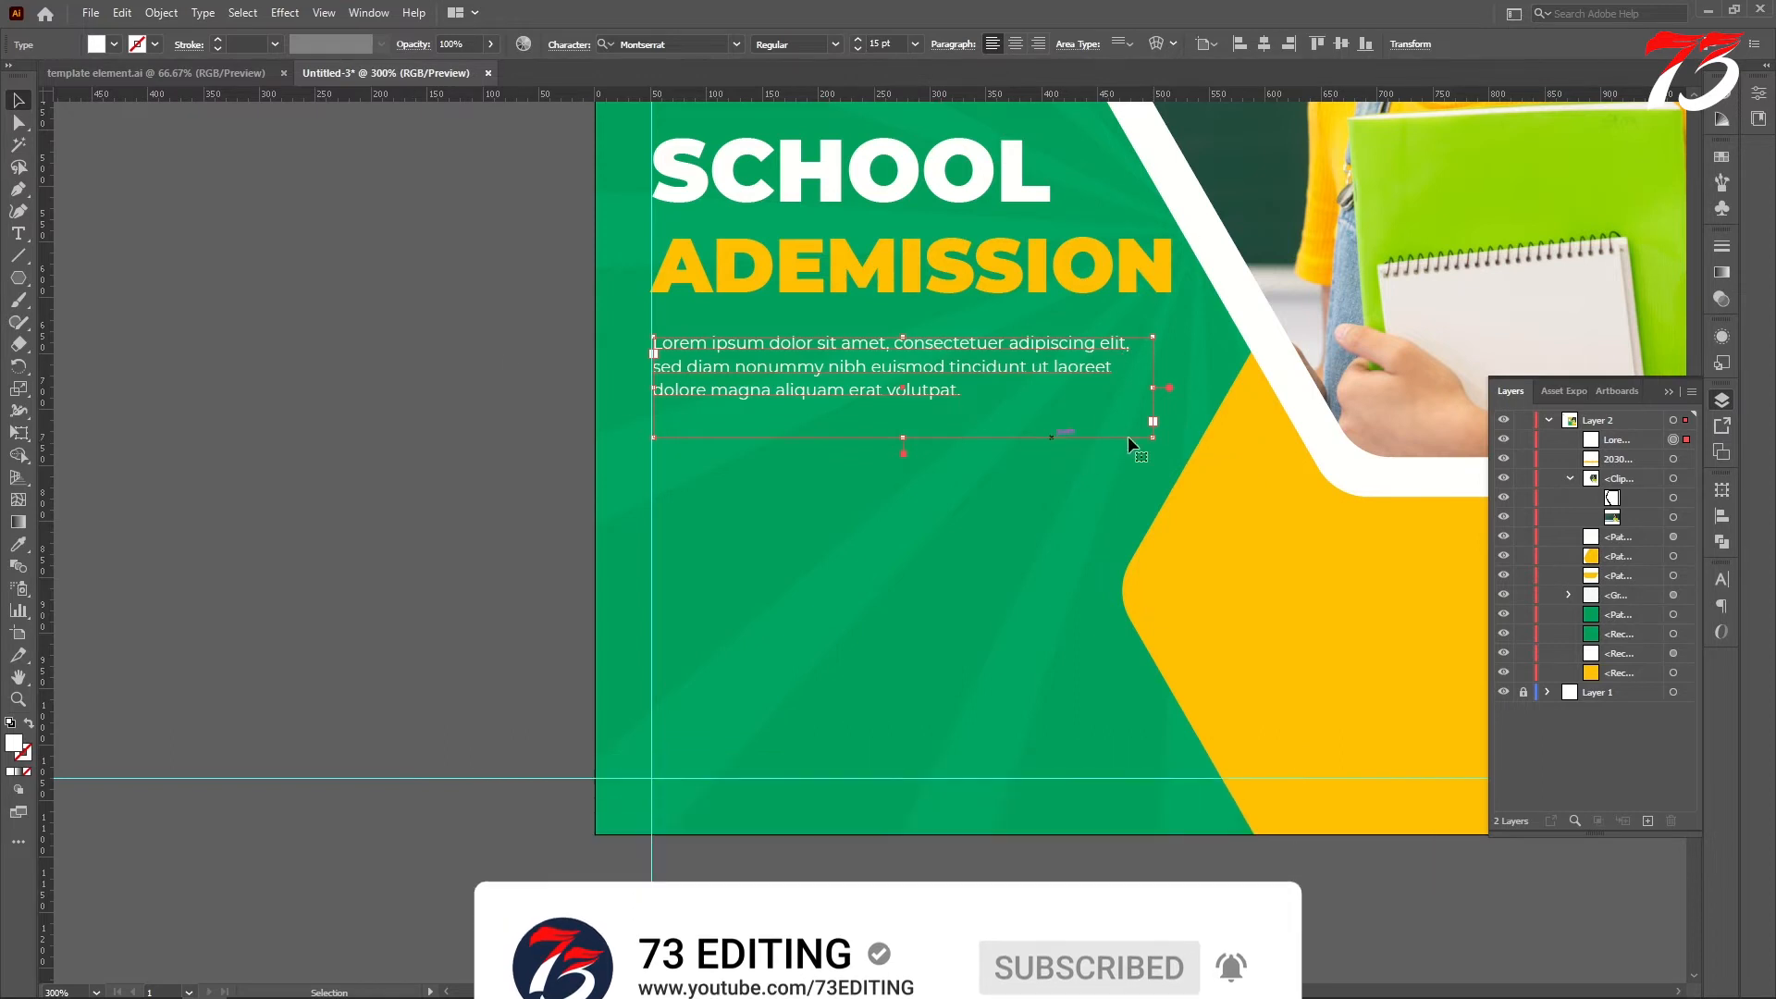
left_click(413, 408)
scroll(860, 349, "up", 8)
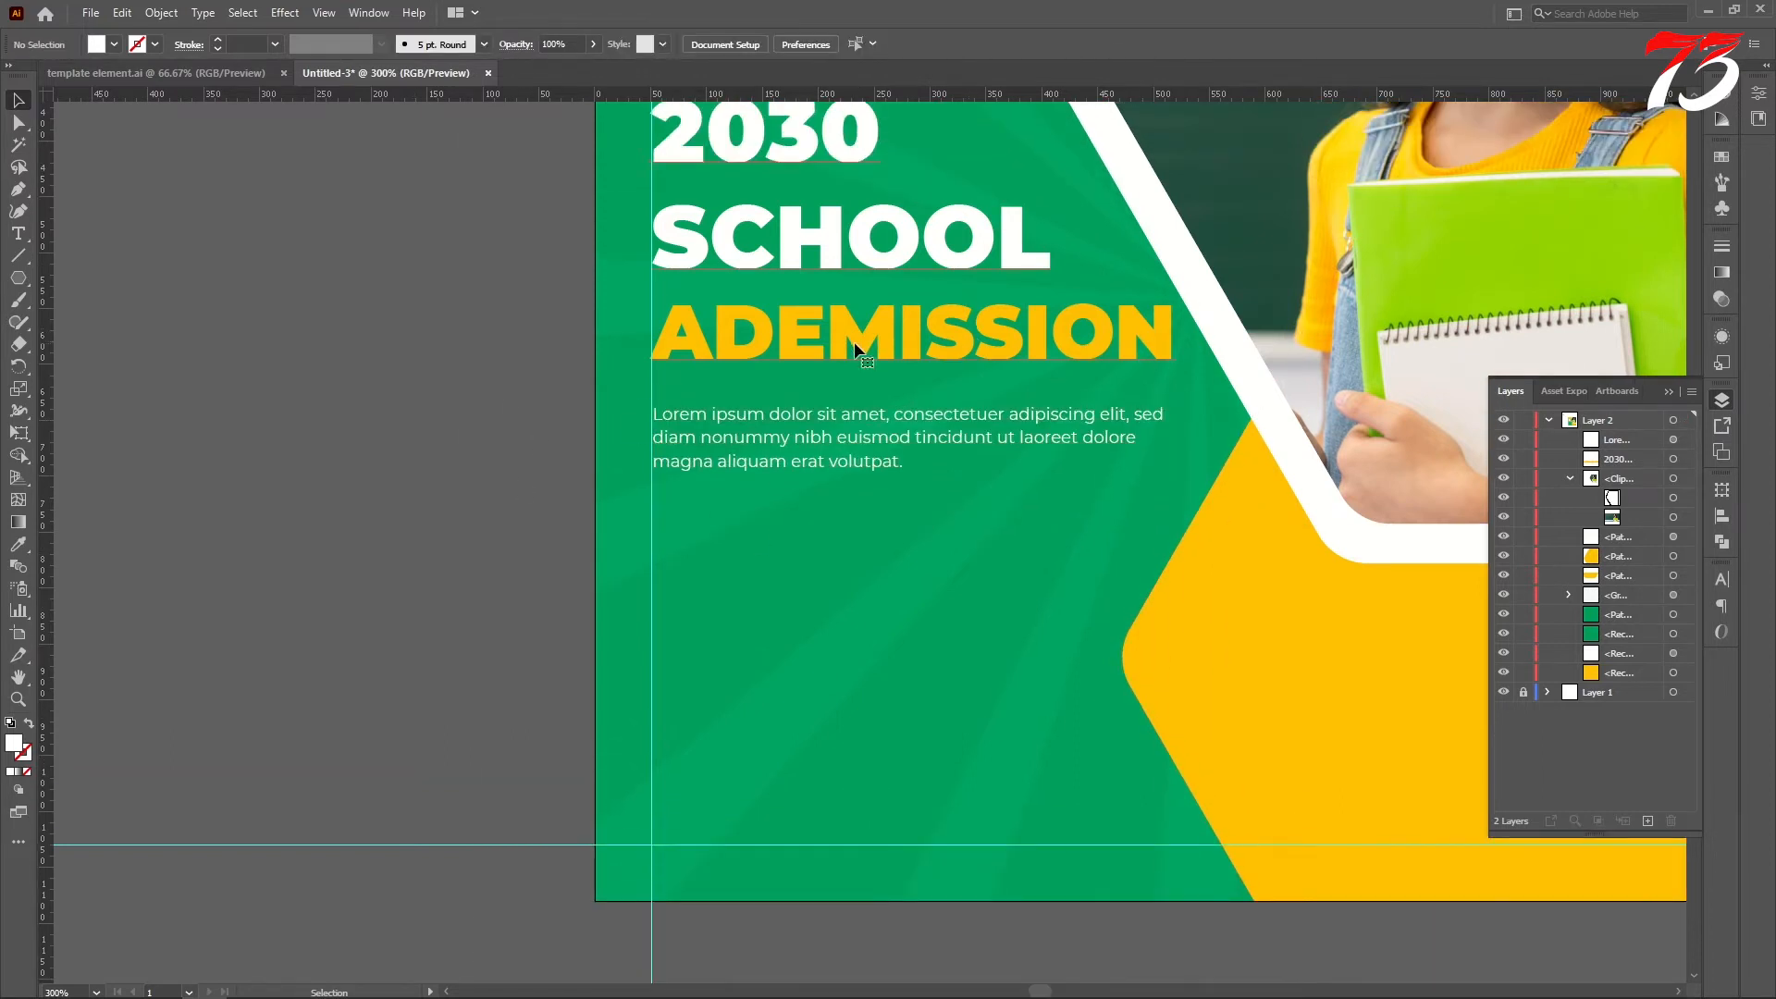
Set the leading of the three-line heading to 72 pt and move the heading slightly down towards the paragraph.
left_click(857, 348)
left_click(569, 44)
left_click(576, 131)
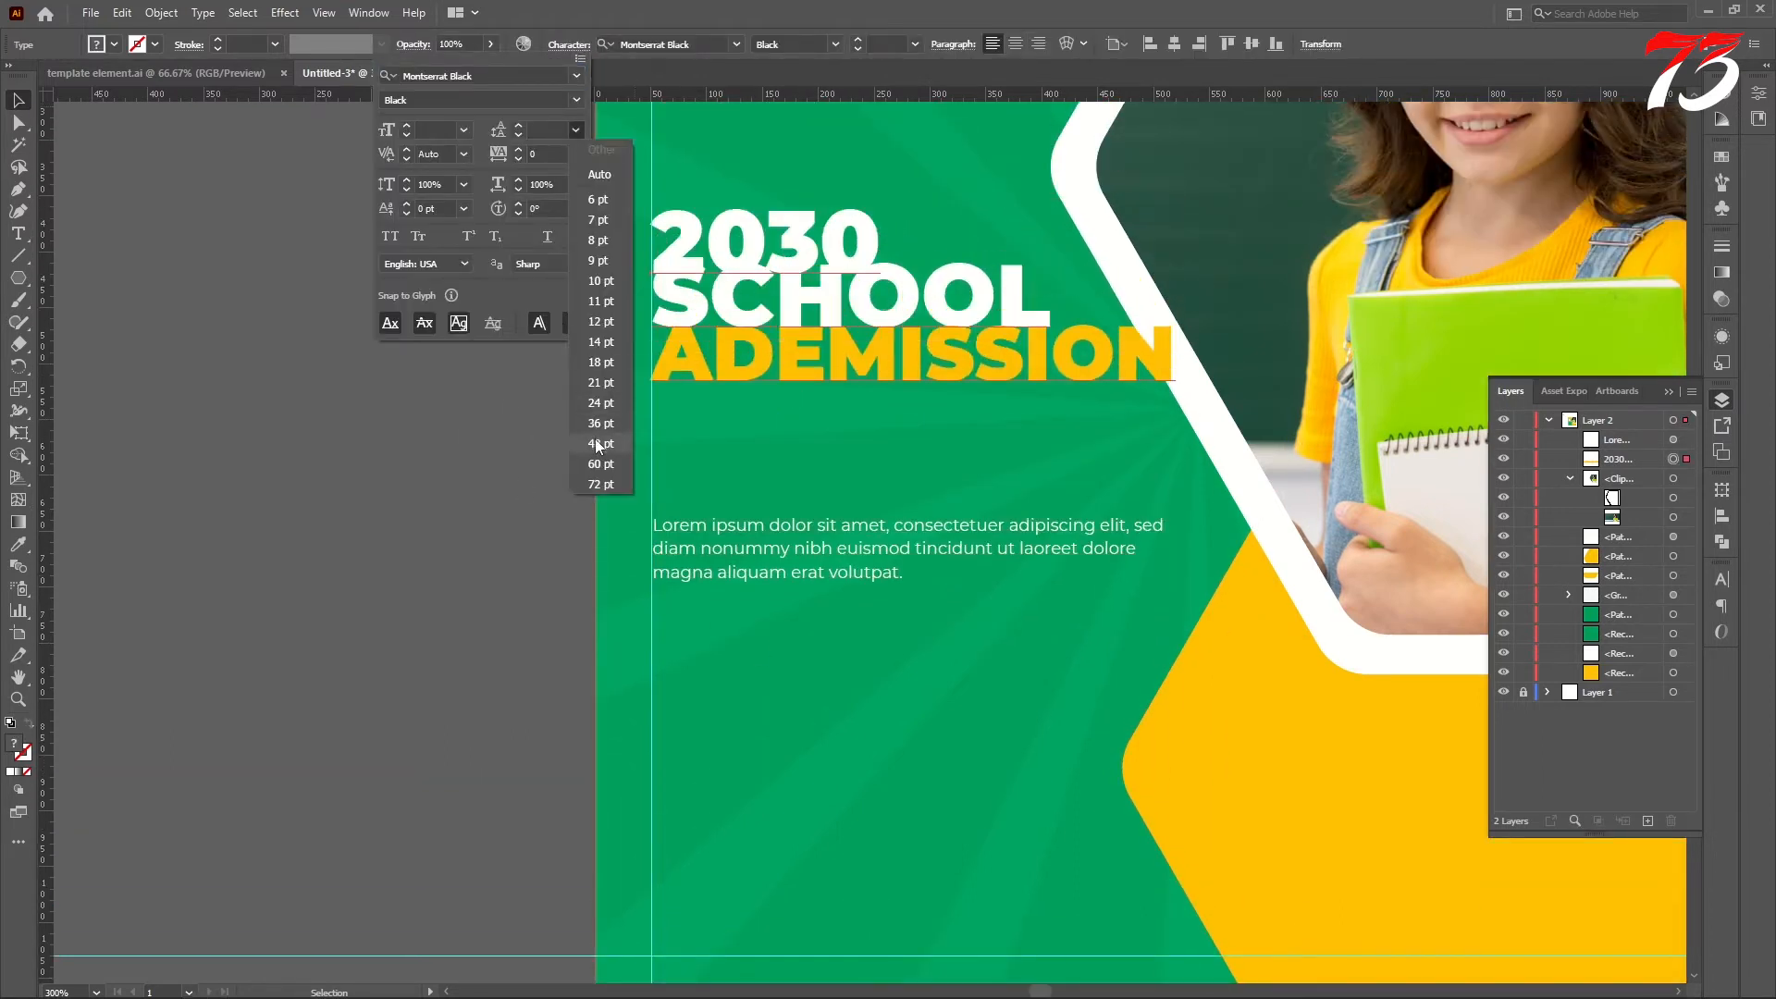
left_click(600, 402)
left_click(431, 427)
left_click(757, 335)
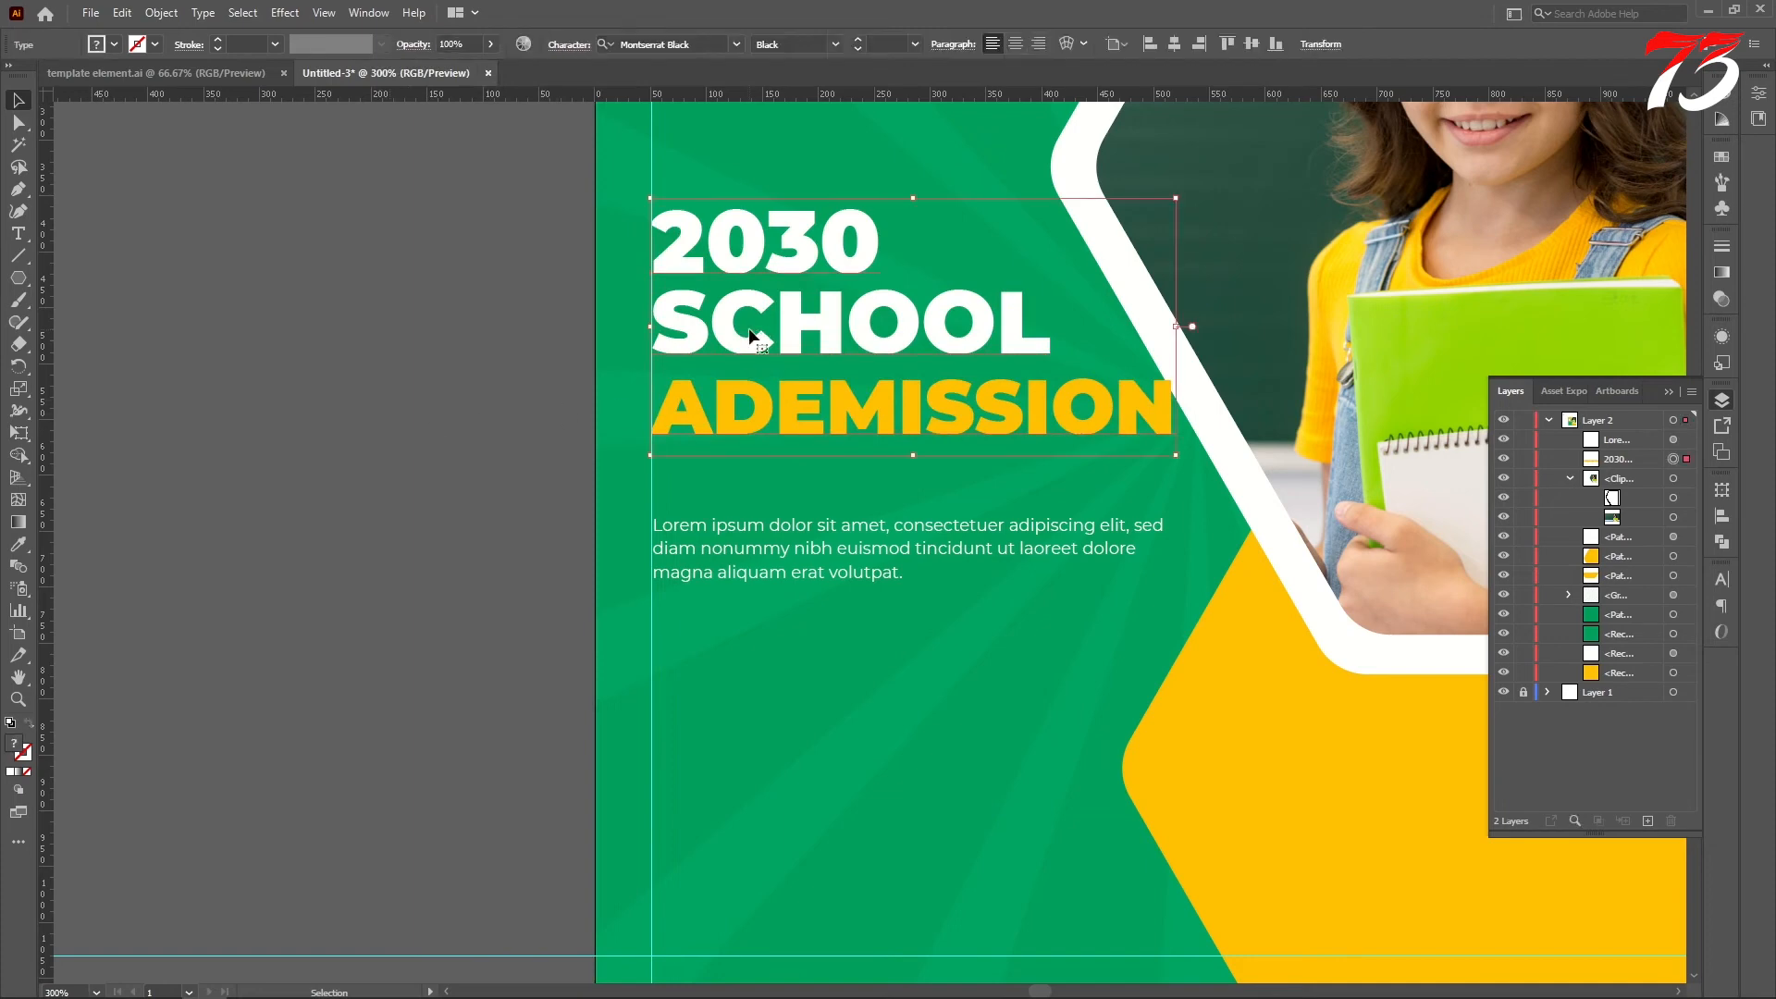
left_click_drag(756, 334, 757, 354)
scroll(458, 382, "up", 3)
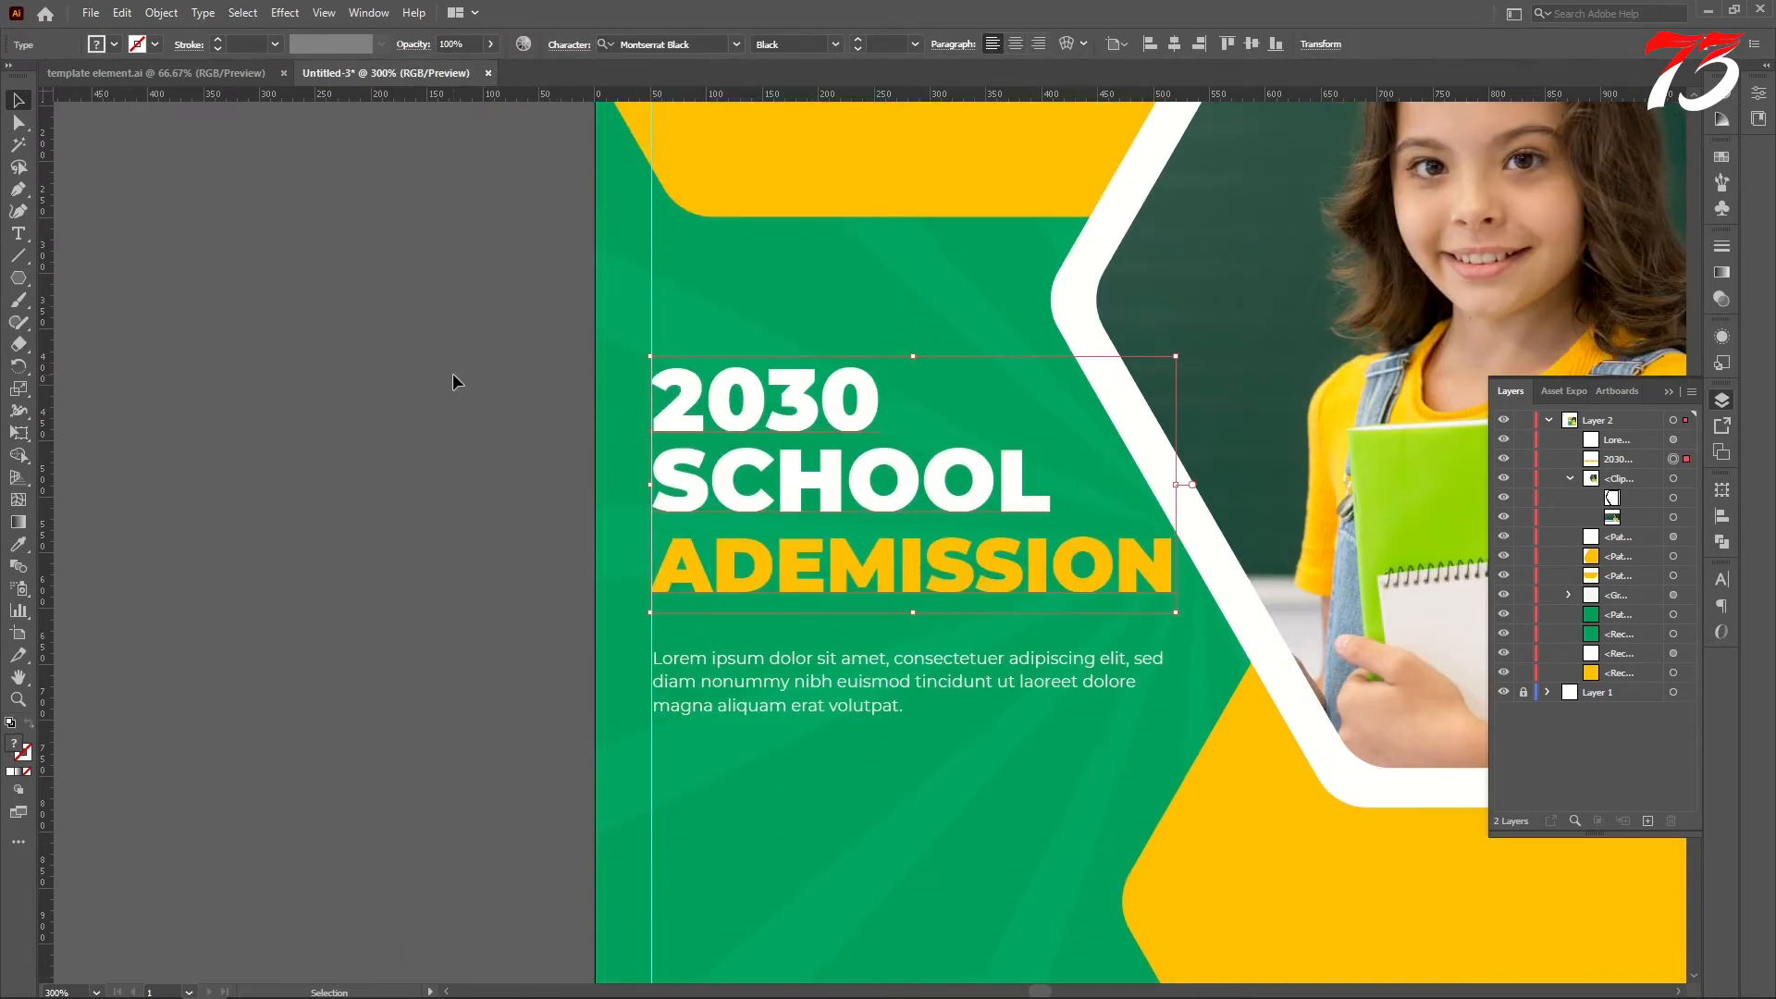
left_click(452, 374)
Increase the placeholder paragraph's font size to 19 pt.
key("ctrl+minus")
key("ctrl+minus")
left_click(822, 460)
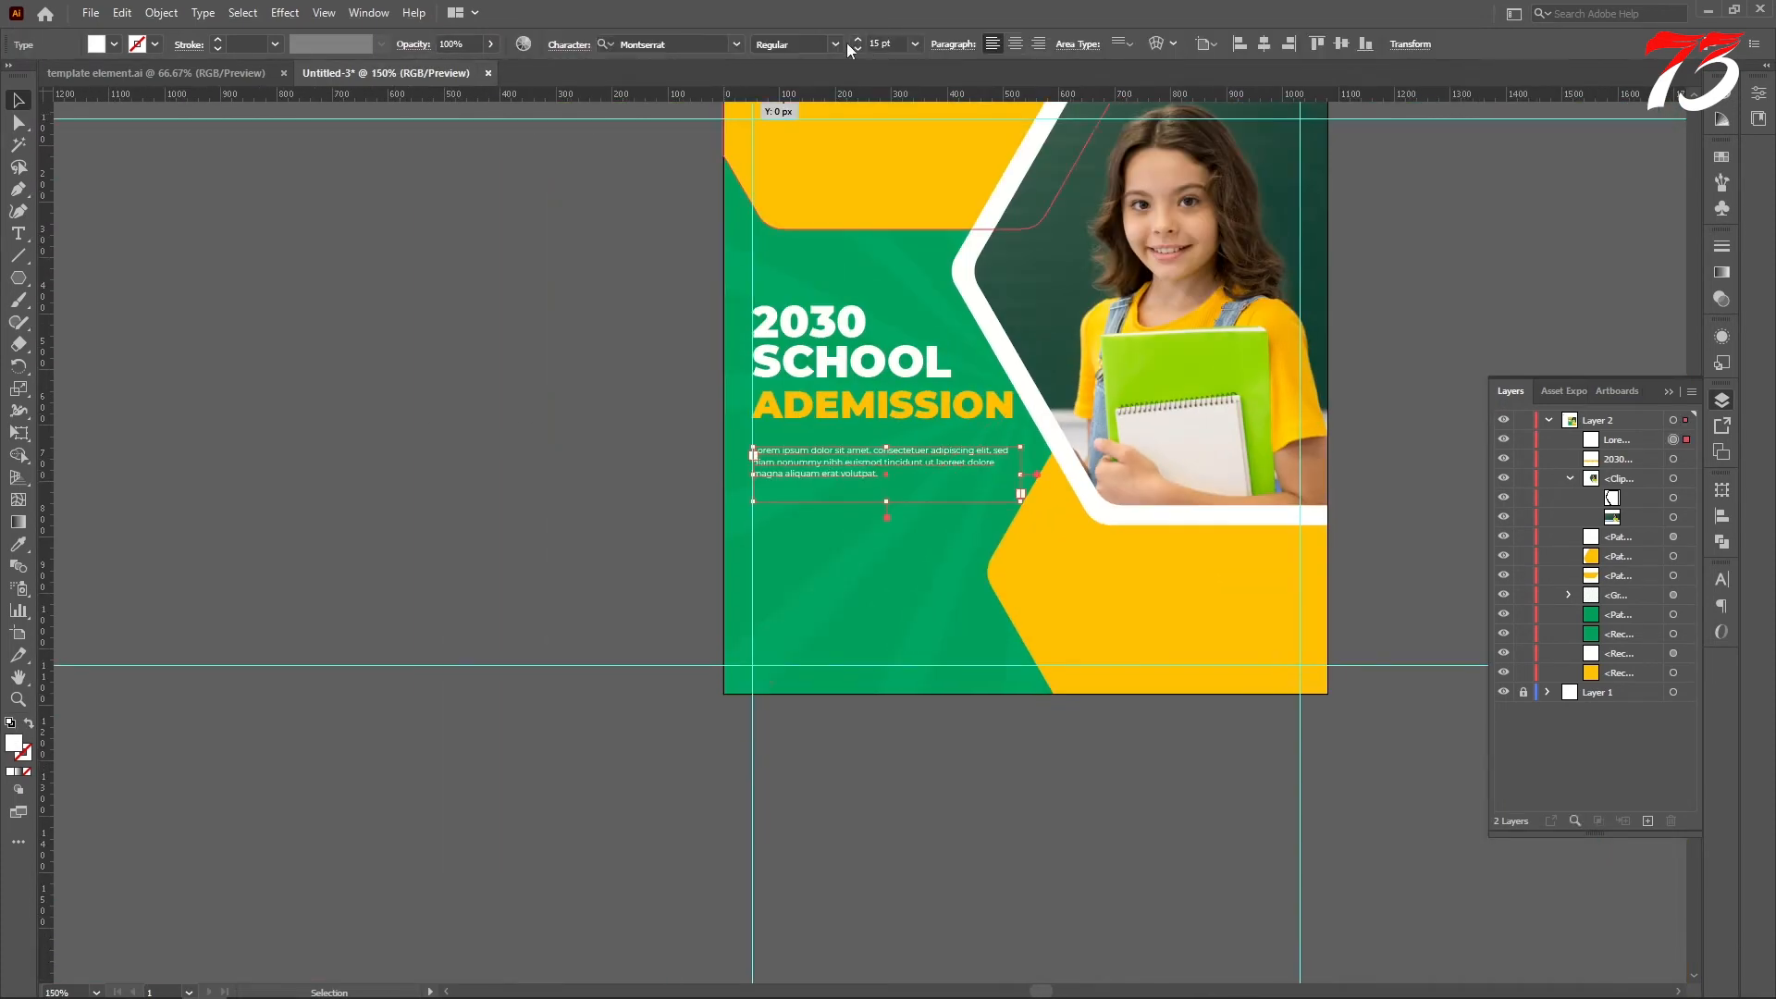
left_click(857, 39)
left_click(858, 40)
left_click(857, 40)
left_click(857, 39)
left_click(539, 282)
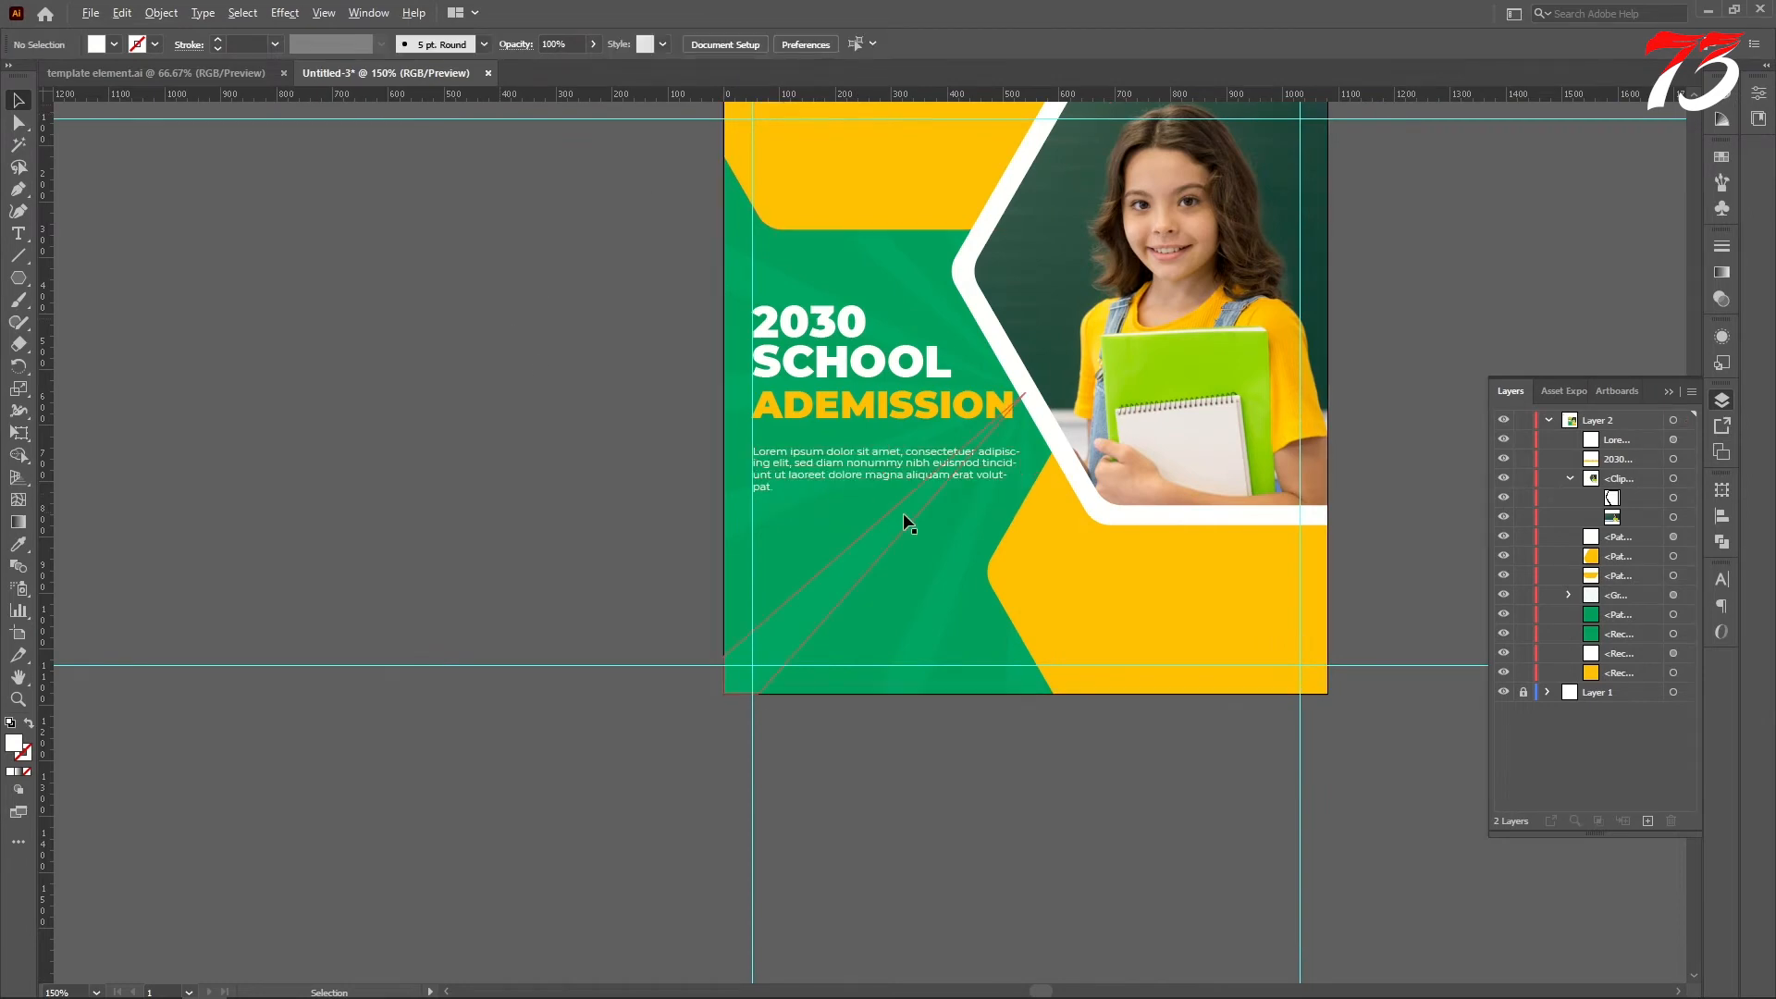
Shorten the paragraph to end at "laoreet dolore magna" and widen its text area slightly.
scroll(907, 516, "up", 3)
left_click(19, 233)
left_click_drag(545, 441, 443, 434)
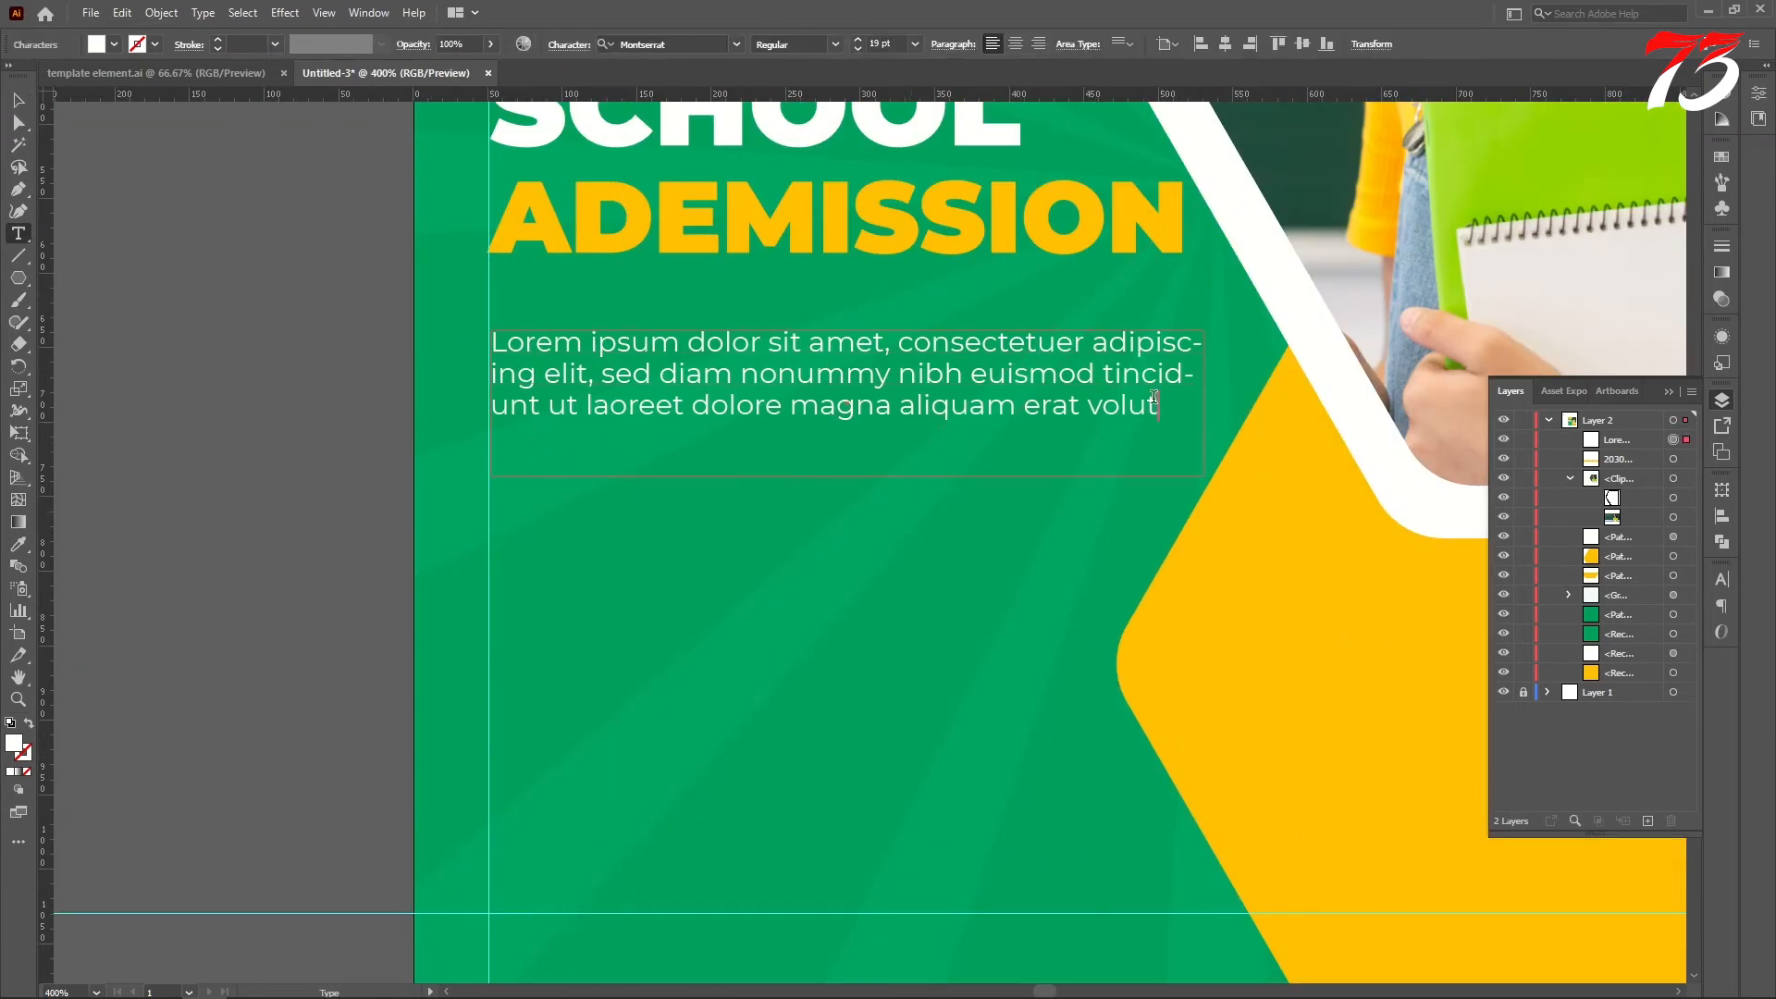
left_click_drag(1154, 395, 898, 407)
key("BackSpace")
left_click(14, 105)
left_click_drag(1205, 477, 1253, 487)
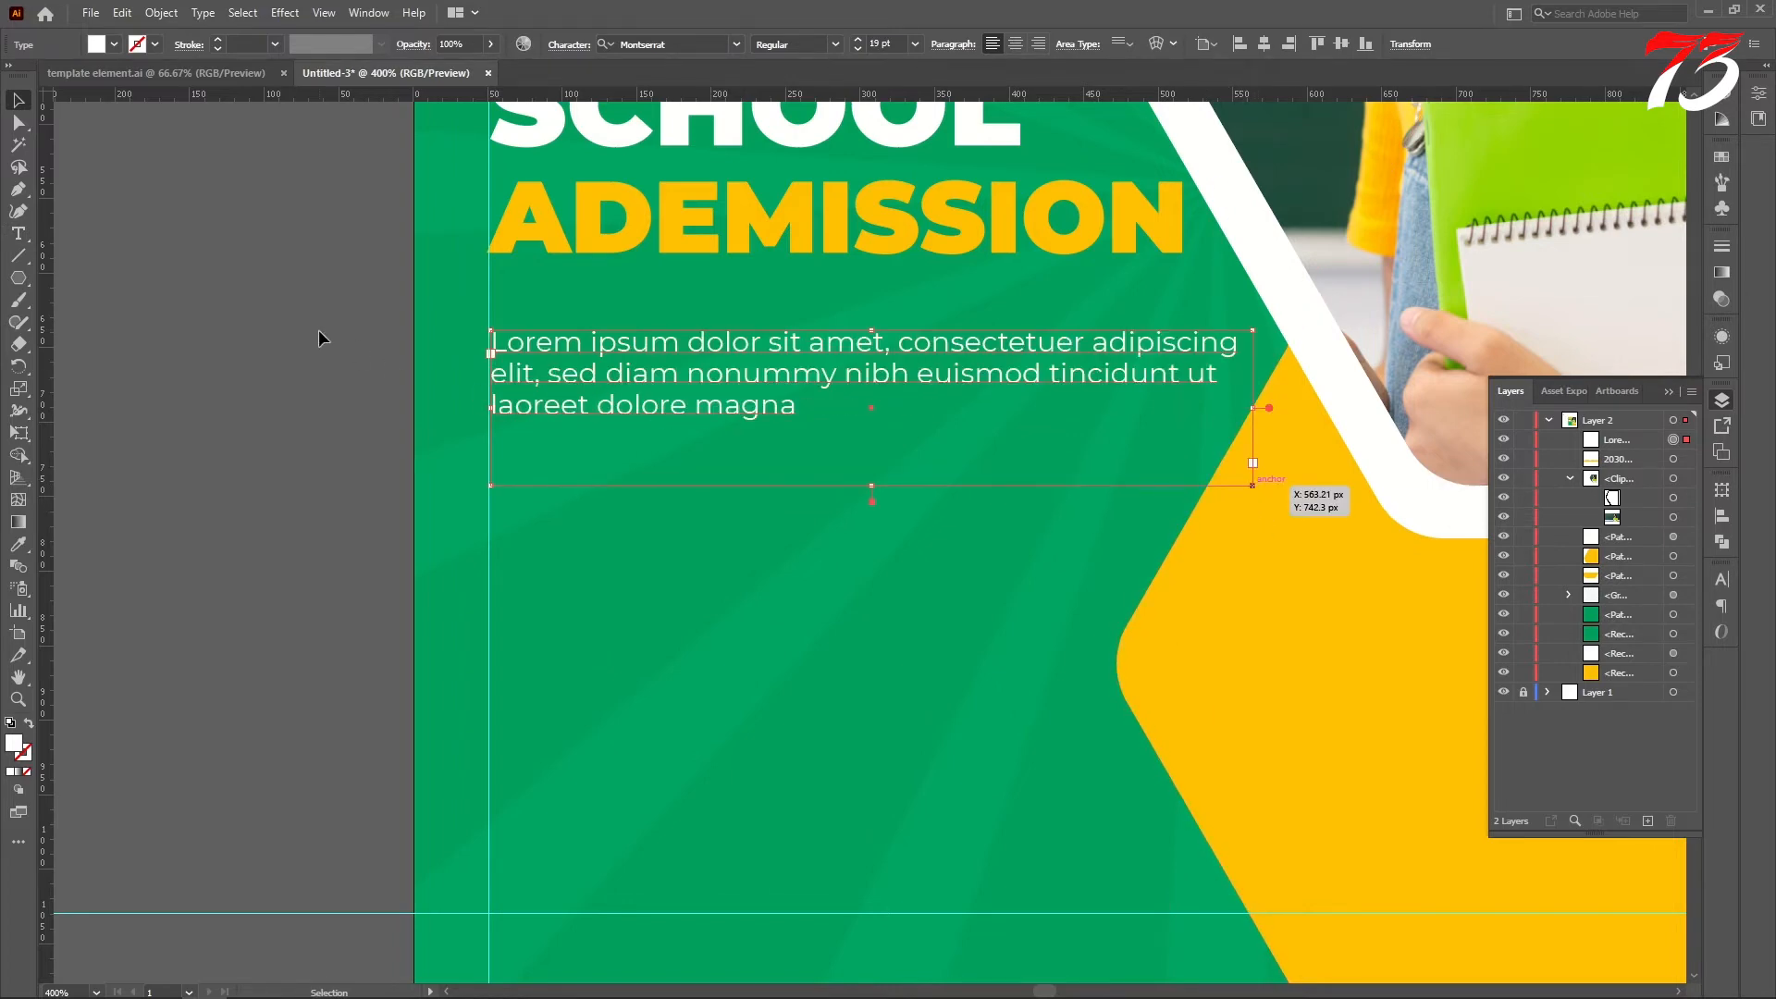
Set the placeholder paragraph's leading to 30 pt.
scroll(986, 464, "down", 3)
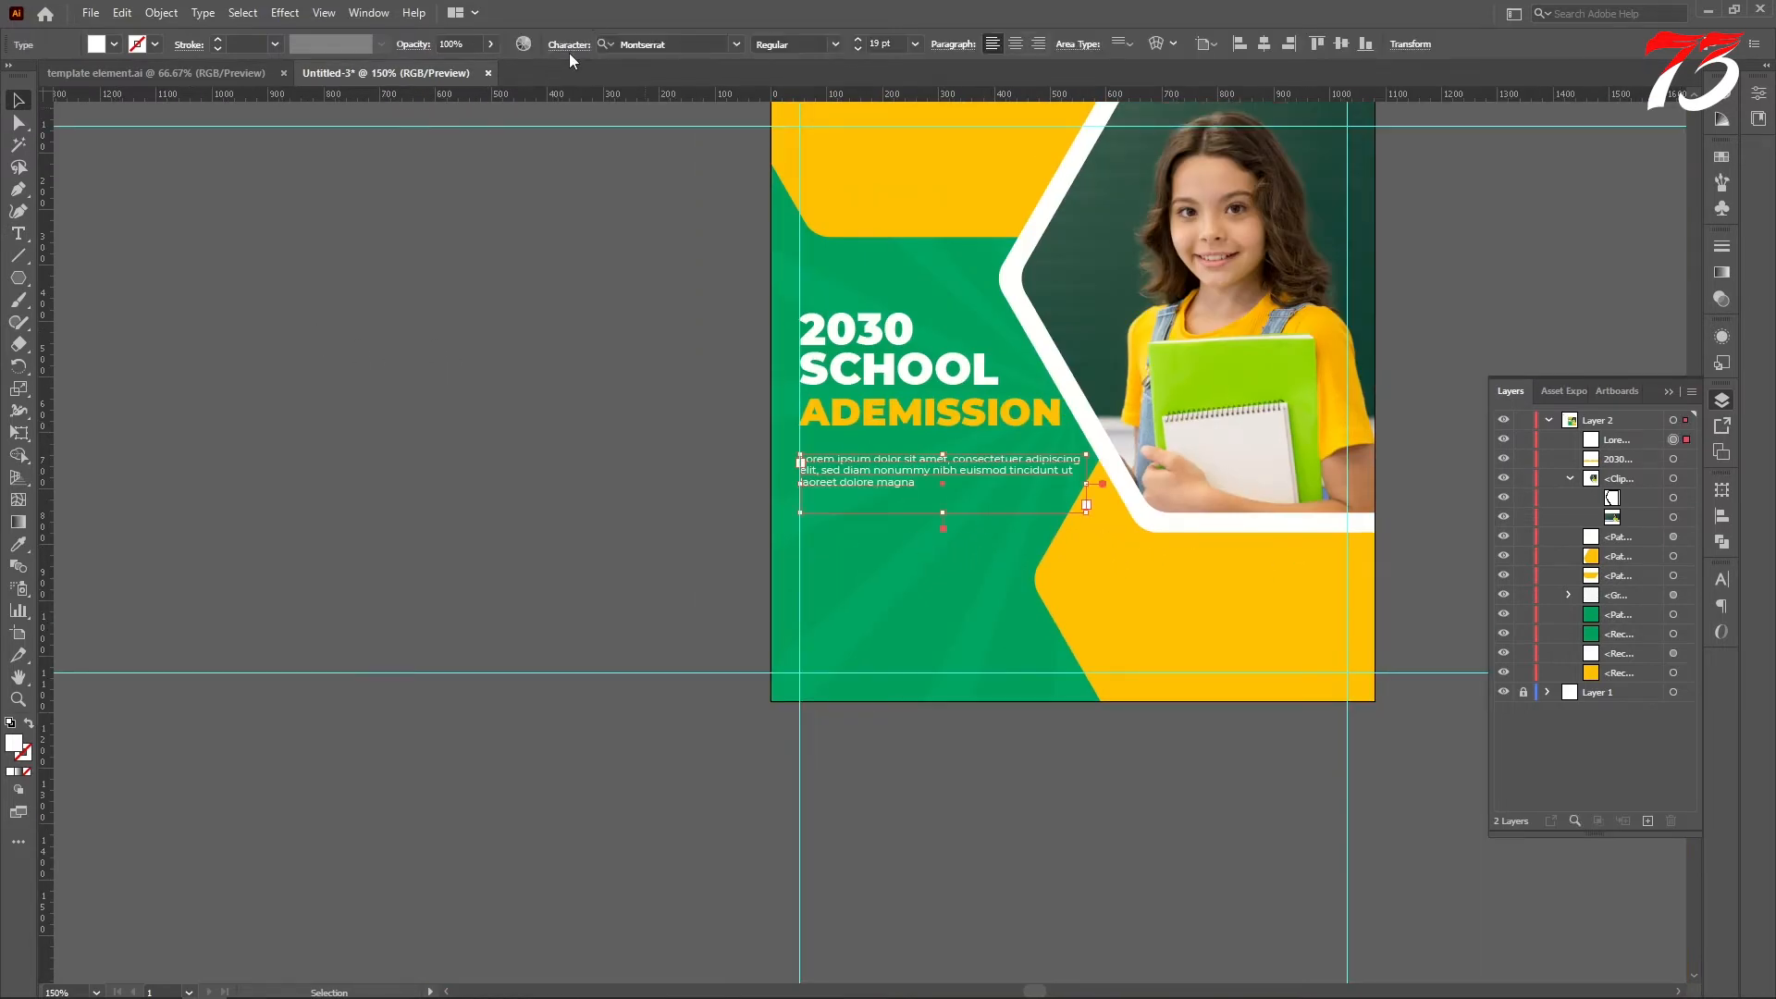
left_click(569, 45)
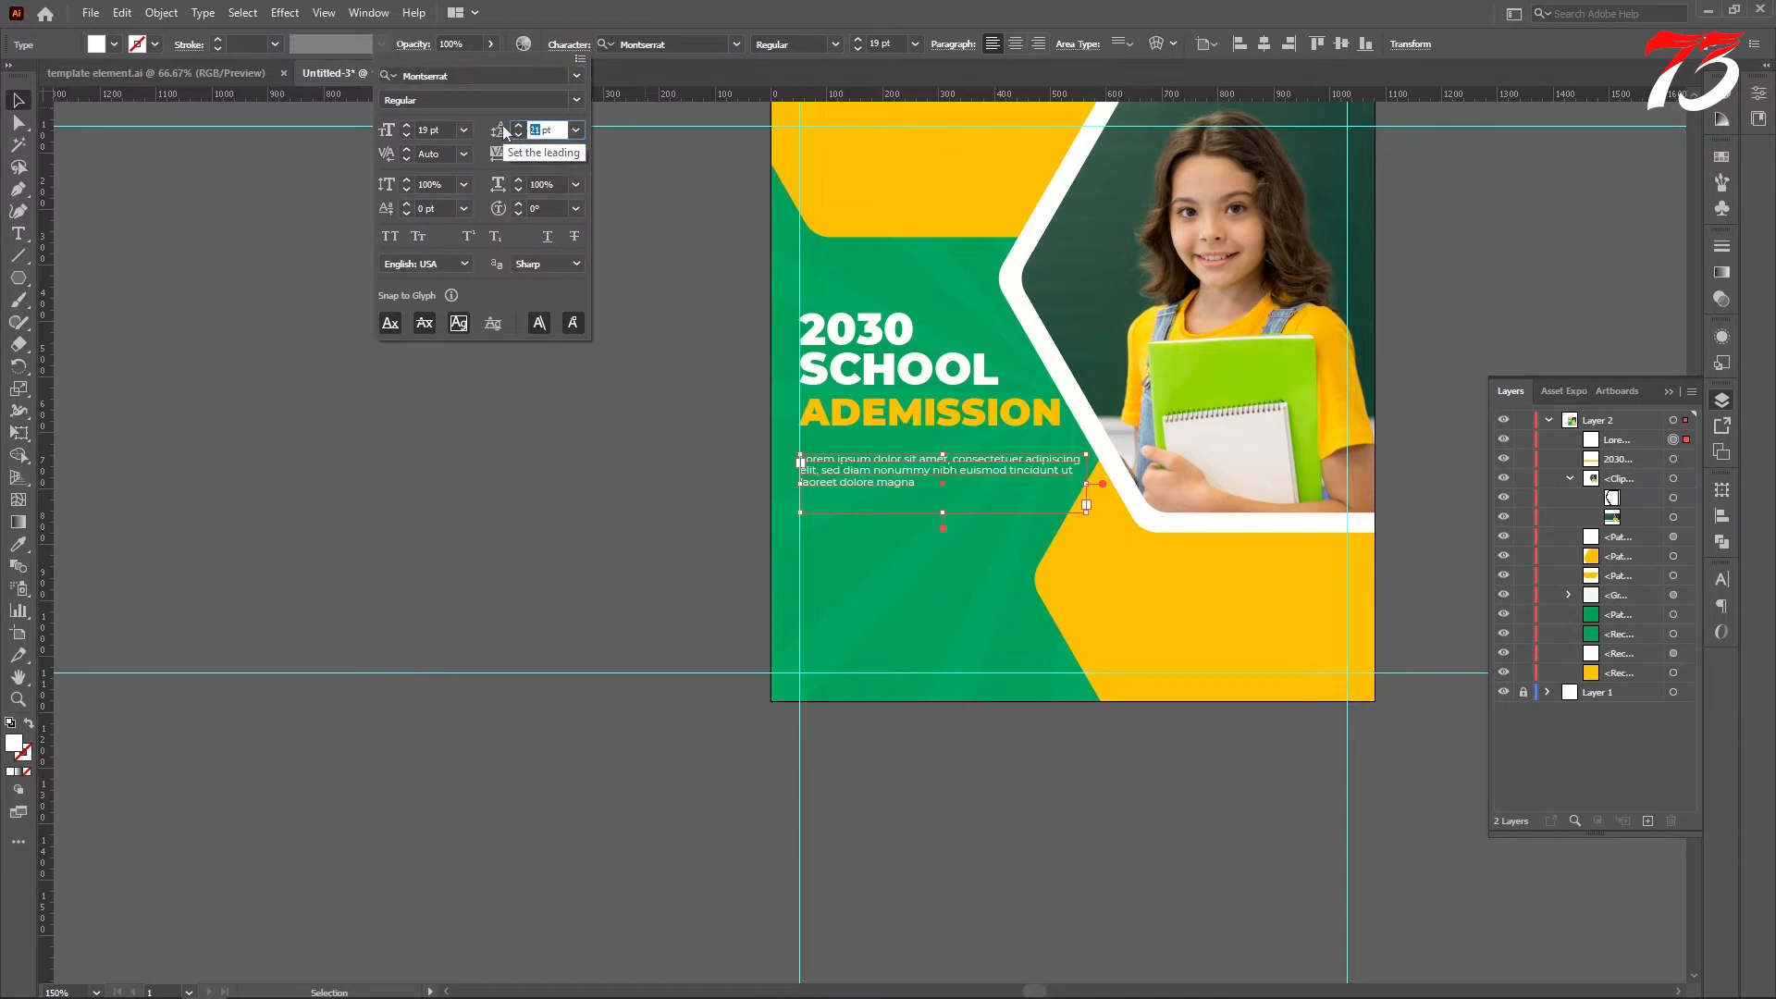
type("30")
key("Return")
scroll(525, 353, "up", 1)
scroll(999, 558, "down", 1)
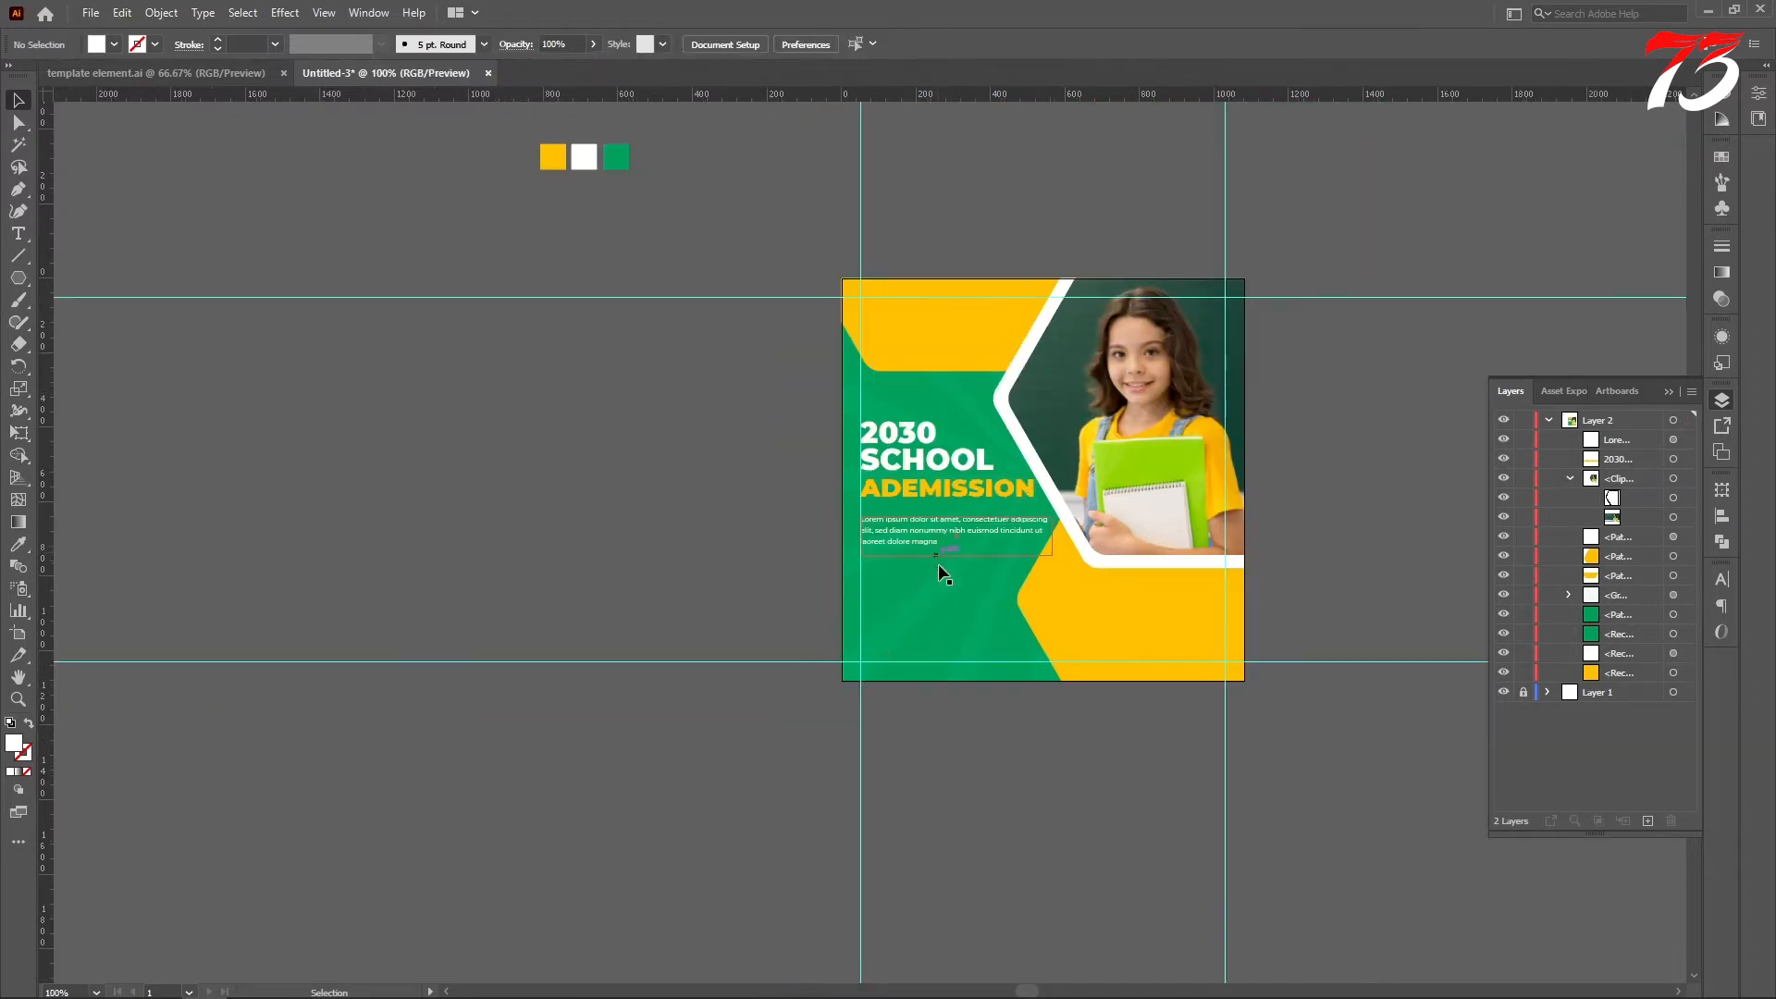
Draw a white rectangle about 229 × 61 px below the paragraph, near the left margin guide.
left_click(18, 278)
scroll(902, 370, "down", 3)
scroll(902, 308, "up", 4)
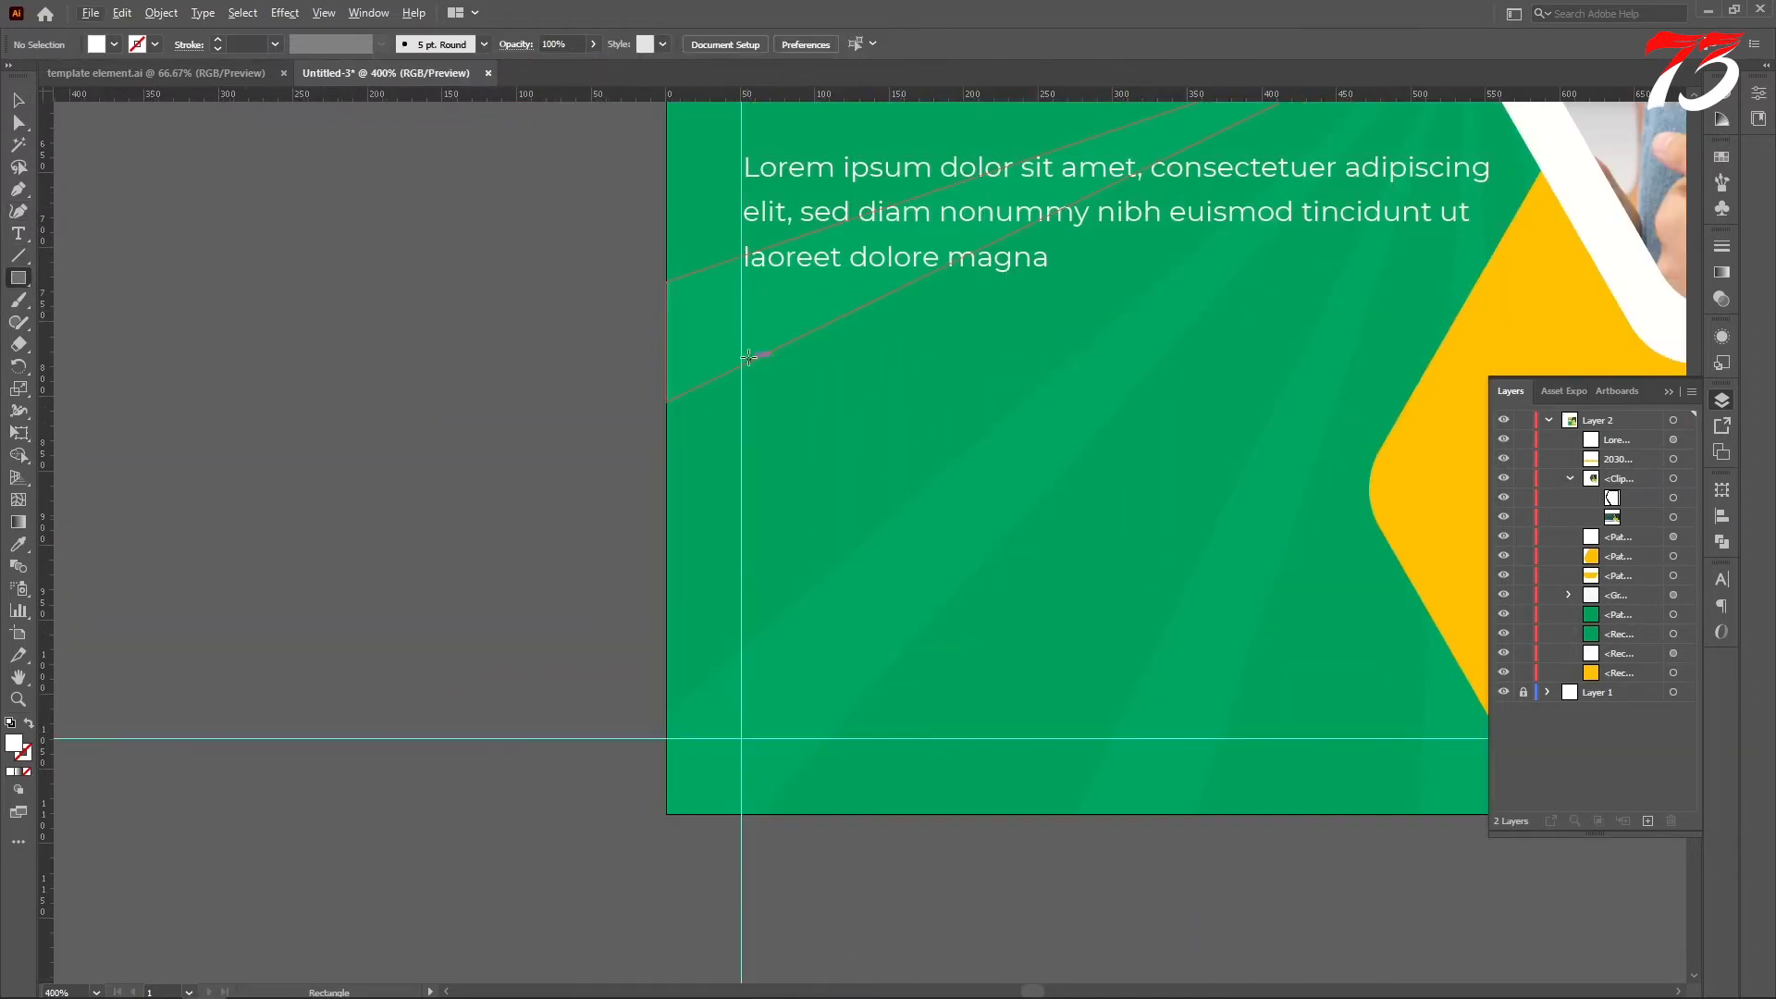
left_click_drag(744, 354, 1106, 416)
Round the white rectangle's corners to about 5 px and align its left edge with the margin guide.
scroll(784, 414, "up", 3)
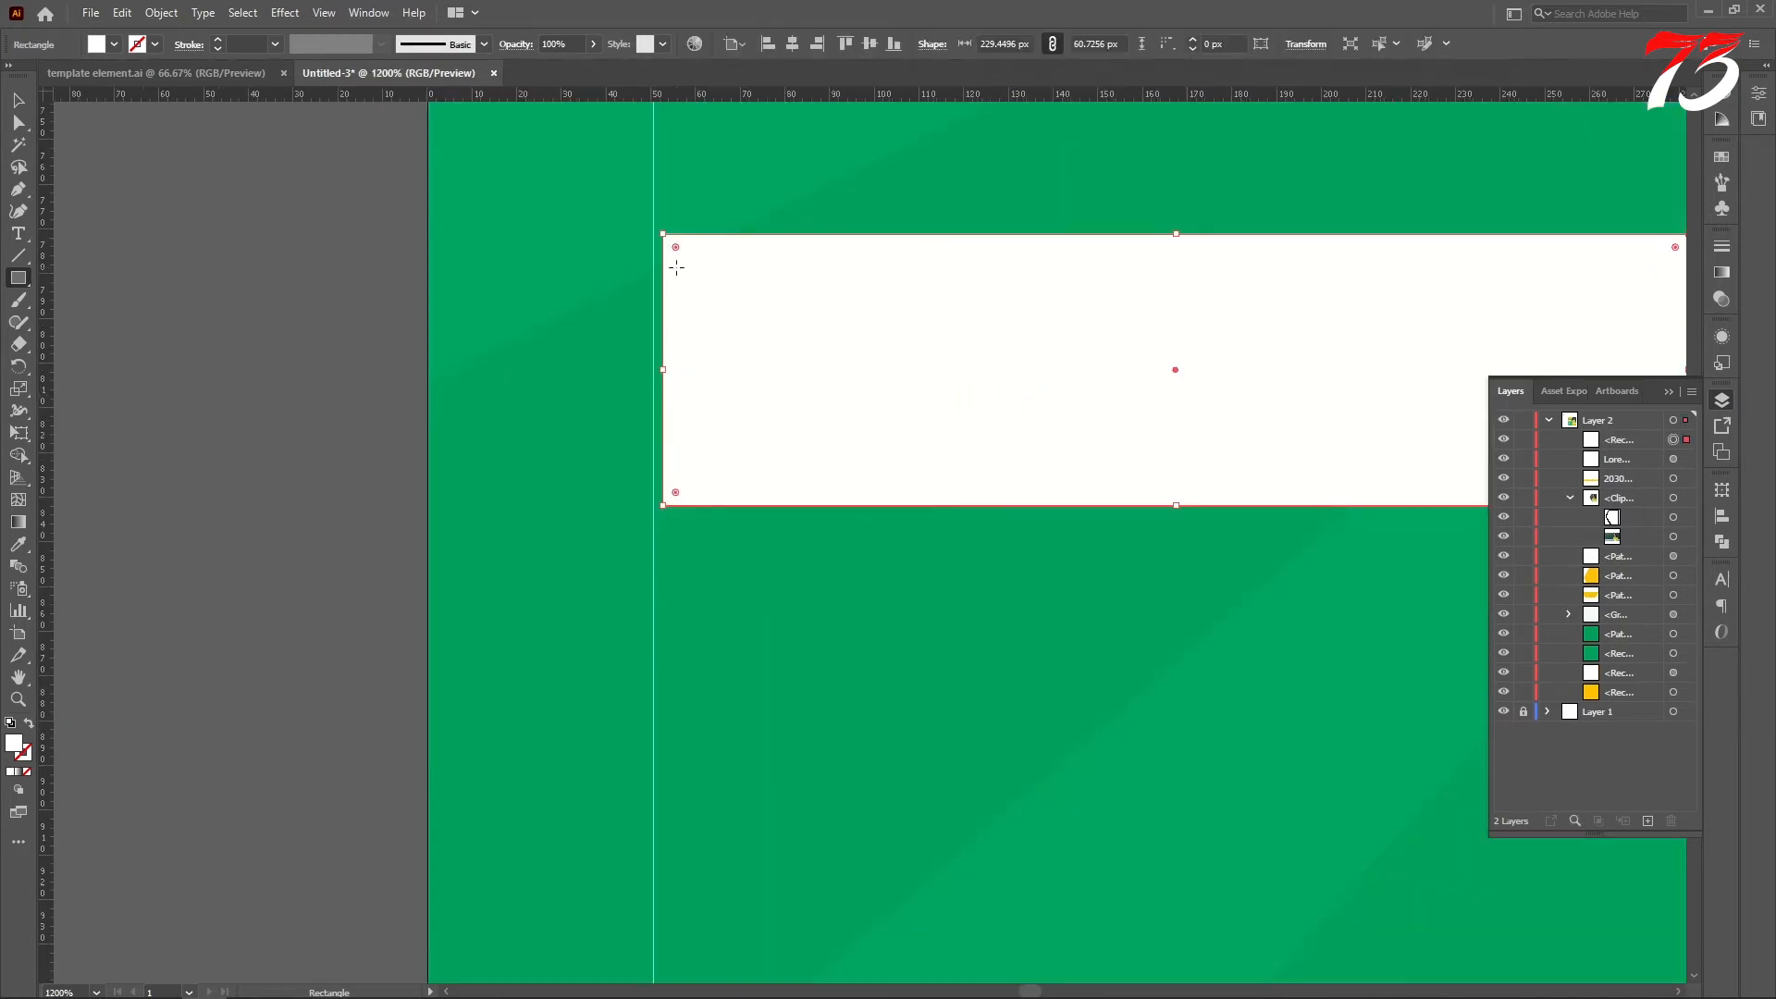
left_click_drag(748, 359, 750, 360)
left_click_drag(681, 251, 684, 255)
left_click(17, 103)
left_click_drag(804, 326, 795, 325)
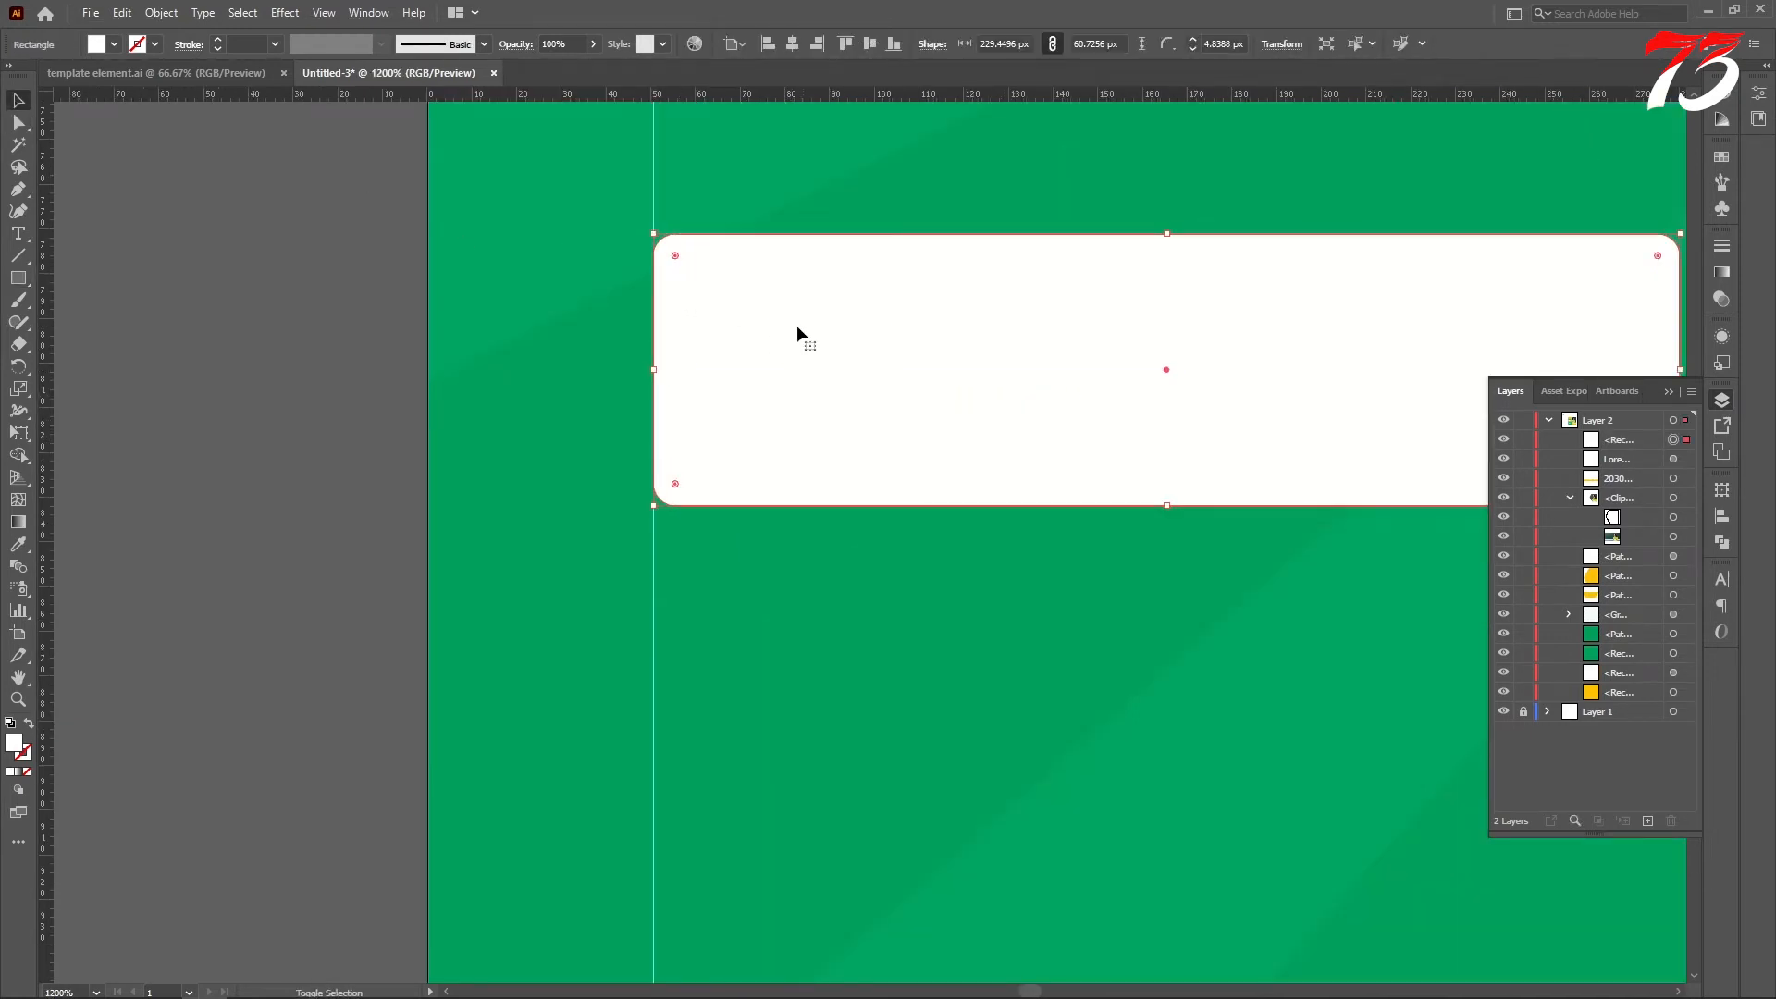
left_click(174, 310)
Add the text "Enroll Now" on the white rounded rectangle.
left_click(16, 232)
scroll(934, 287, "down", 1)
left_click(936, 294)
type("Enr")
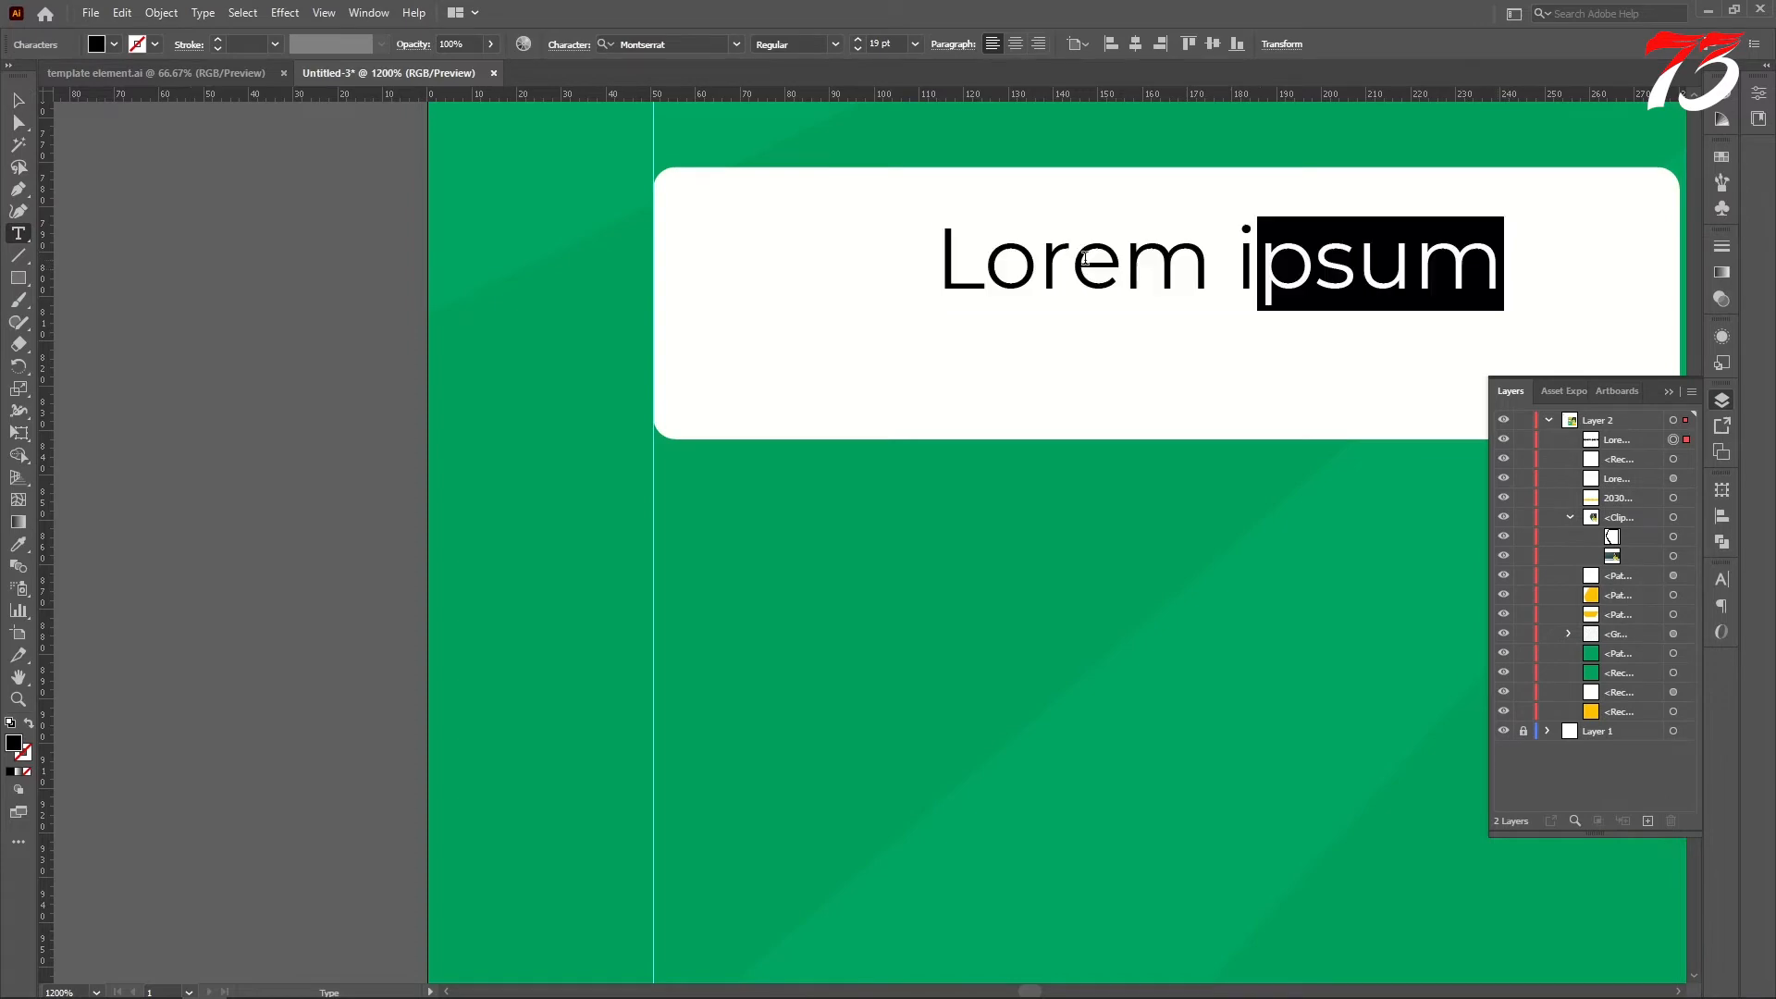
type("oll Now")
key("Escape")
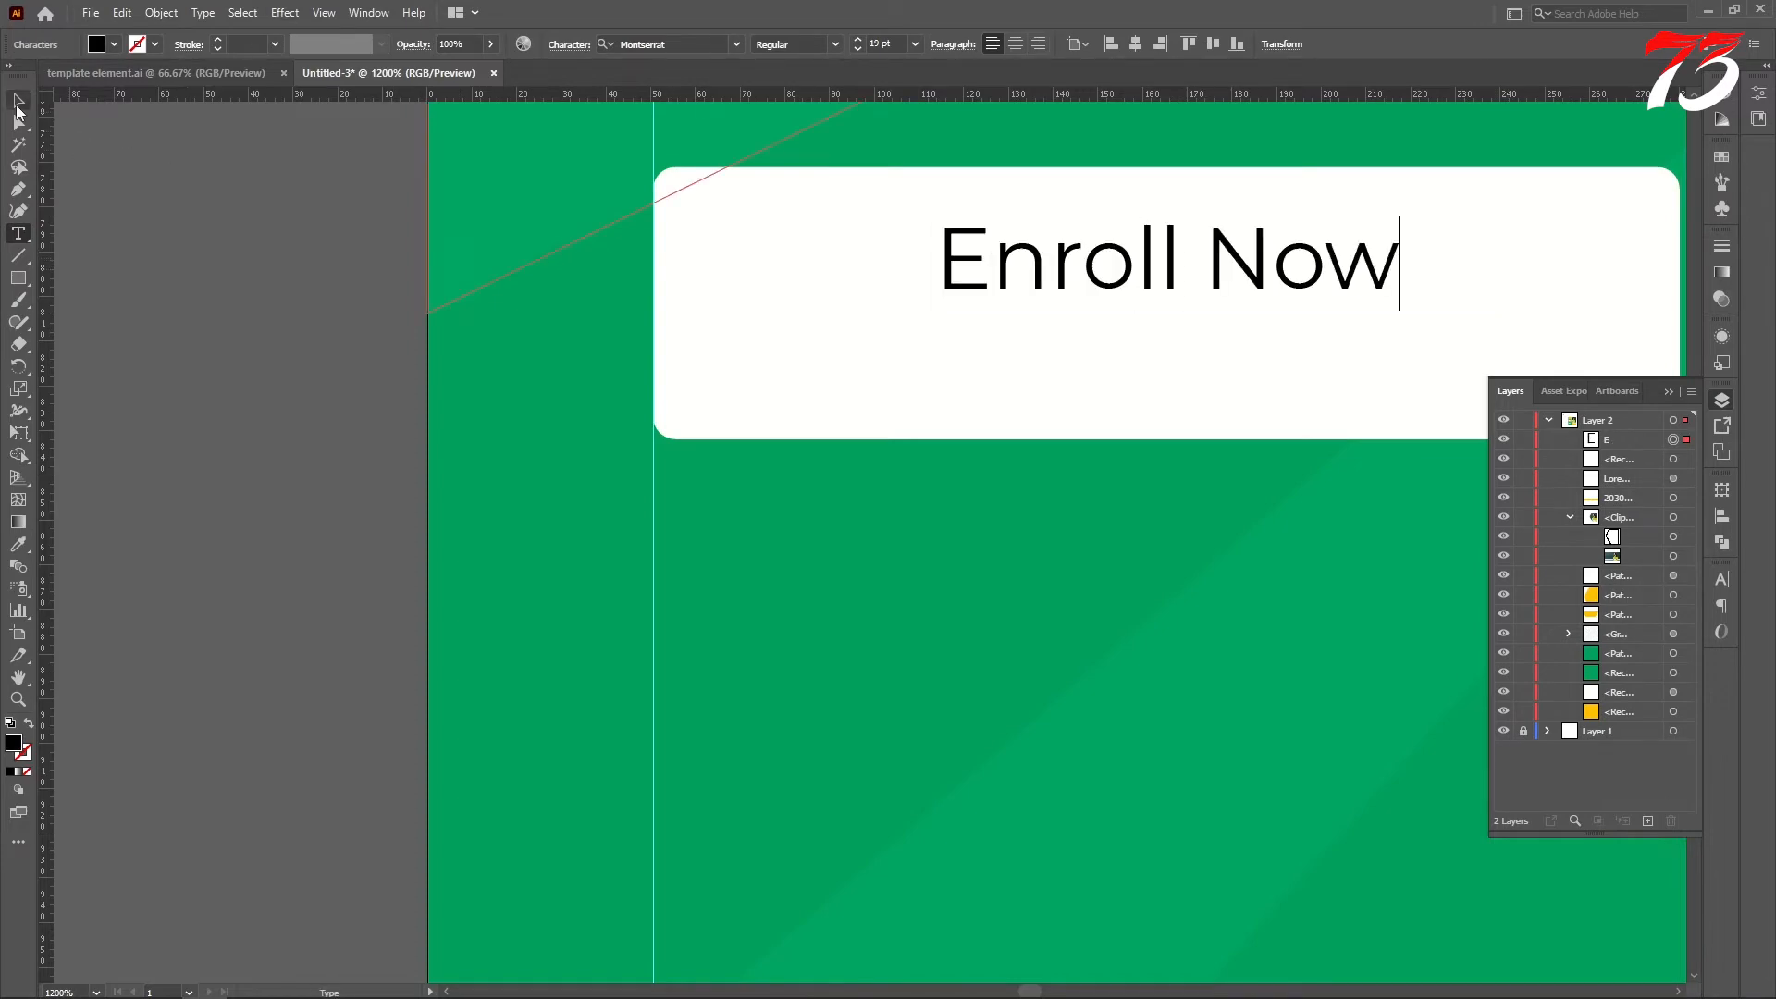
Set the "Enroll Now" text to Montserrat Bold, enlarge it to about 31 pt and position it inside the white rectangle.
left_click(737, 44)
type("mon")
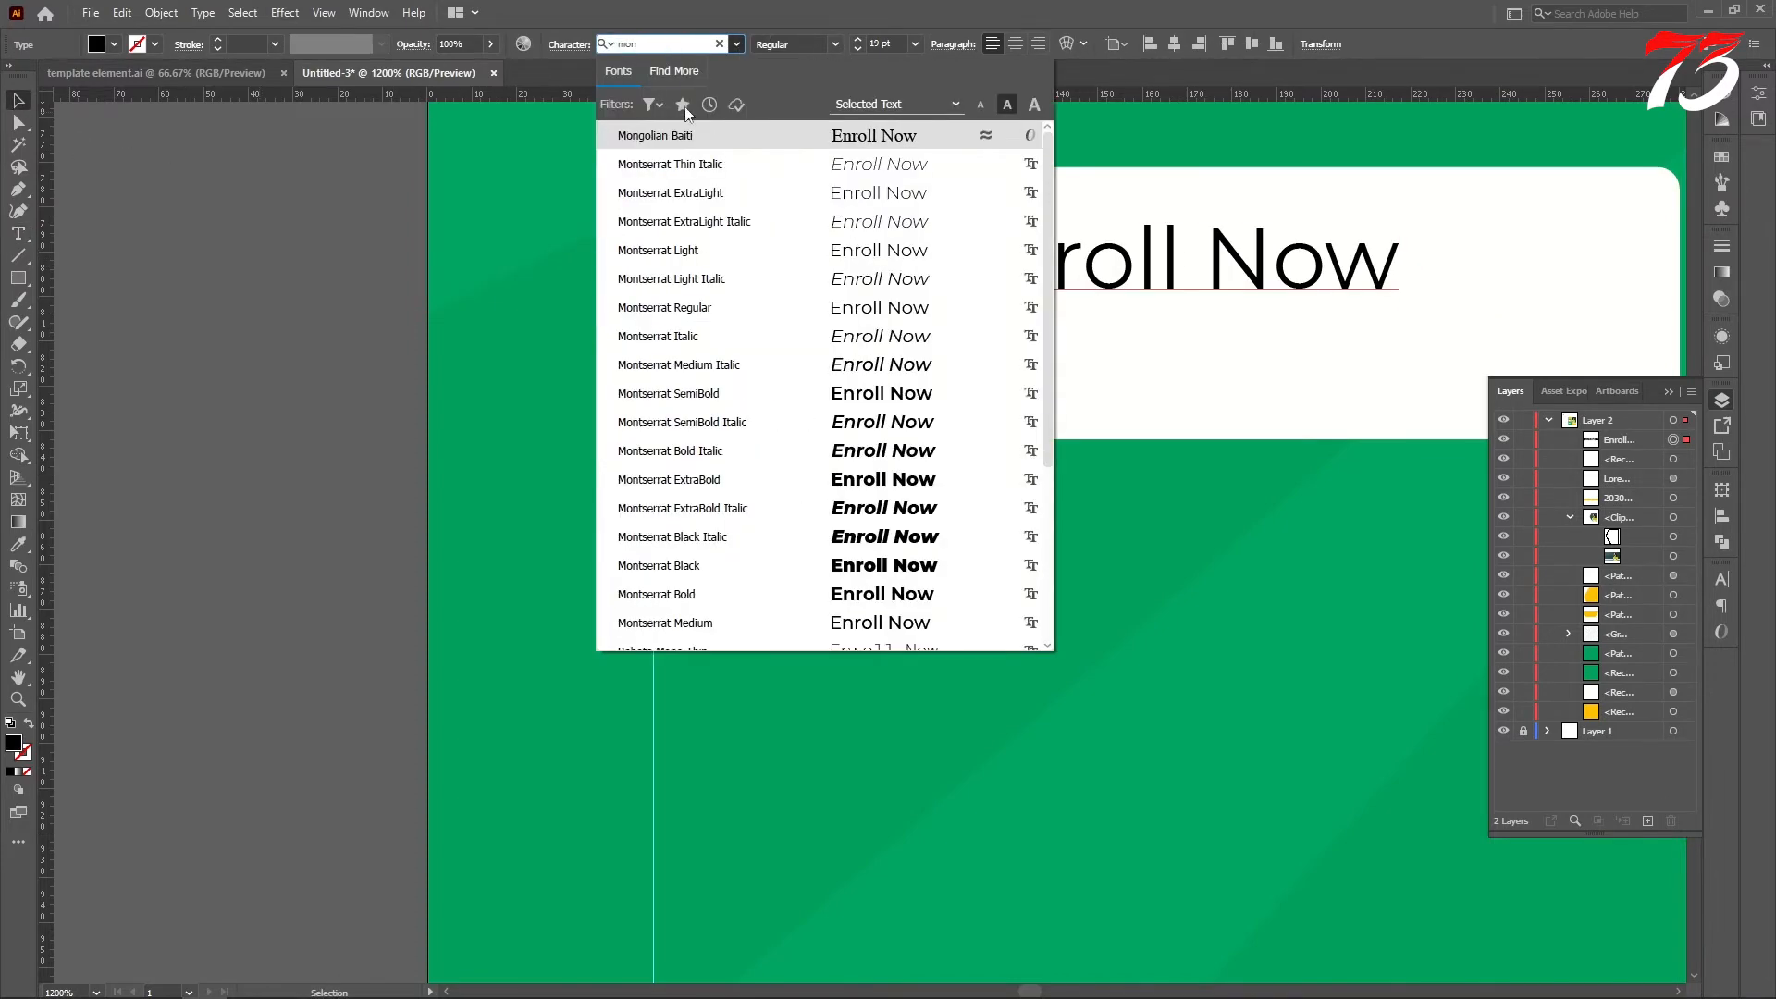
left_click(658, 594)
scroll(780, 330, "down", 2)
left_click_drag(1159, 348, 1171, 351)
left_click_drag(896, 282, 896, 299)
Colour "Enroll Now" with the green sampled from the background and reduce the white rectangle's height to about 54 px.
left_click(18, 544)
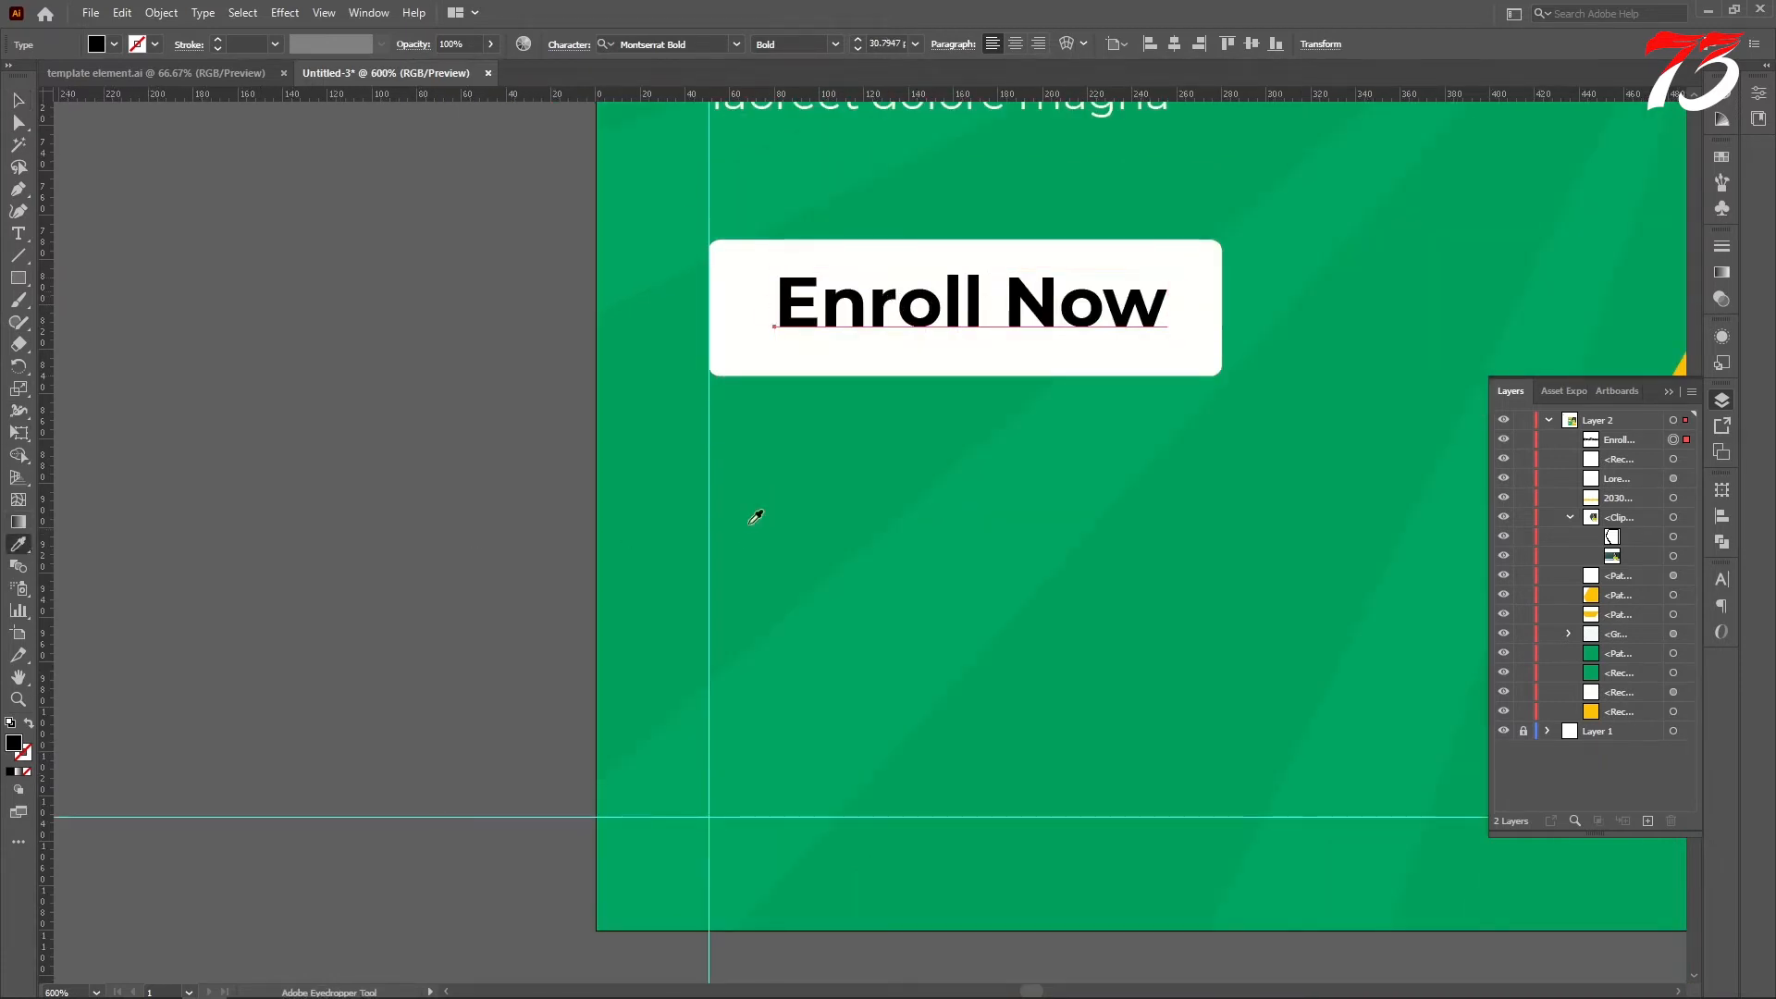
left_click(756, 516)
key("v")
left_click(1001, 372)
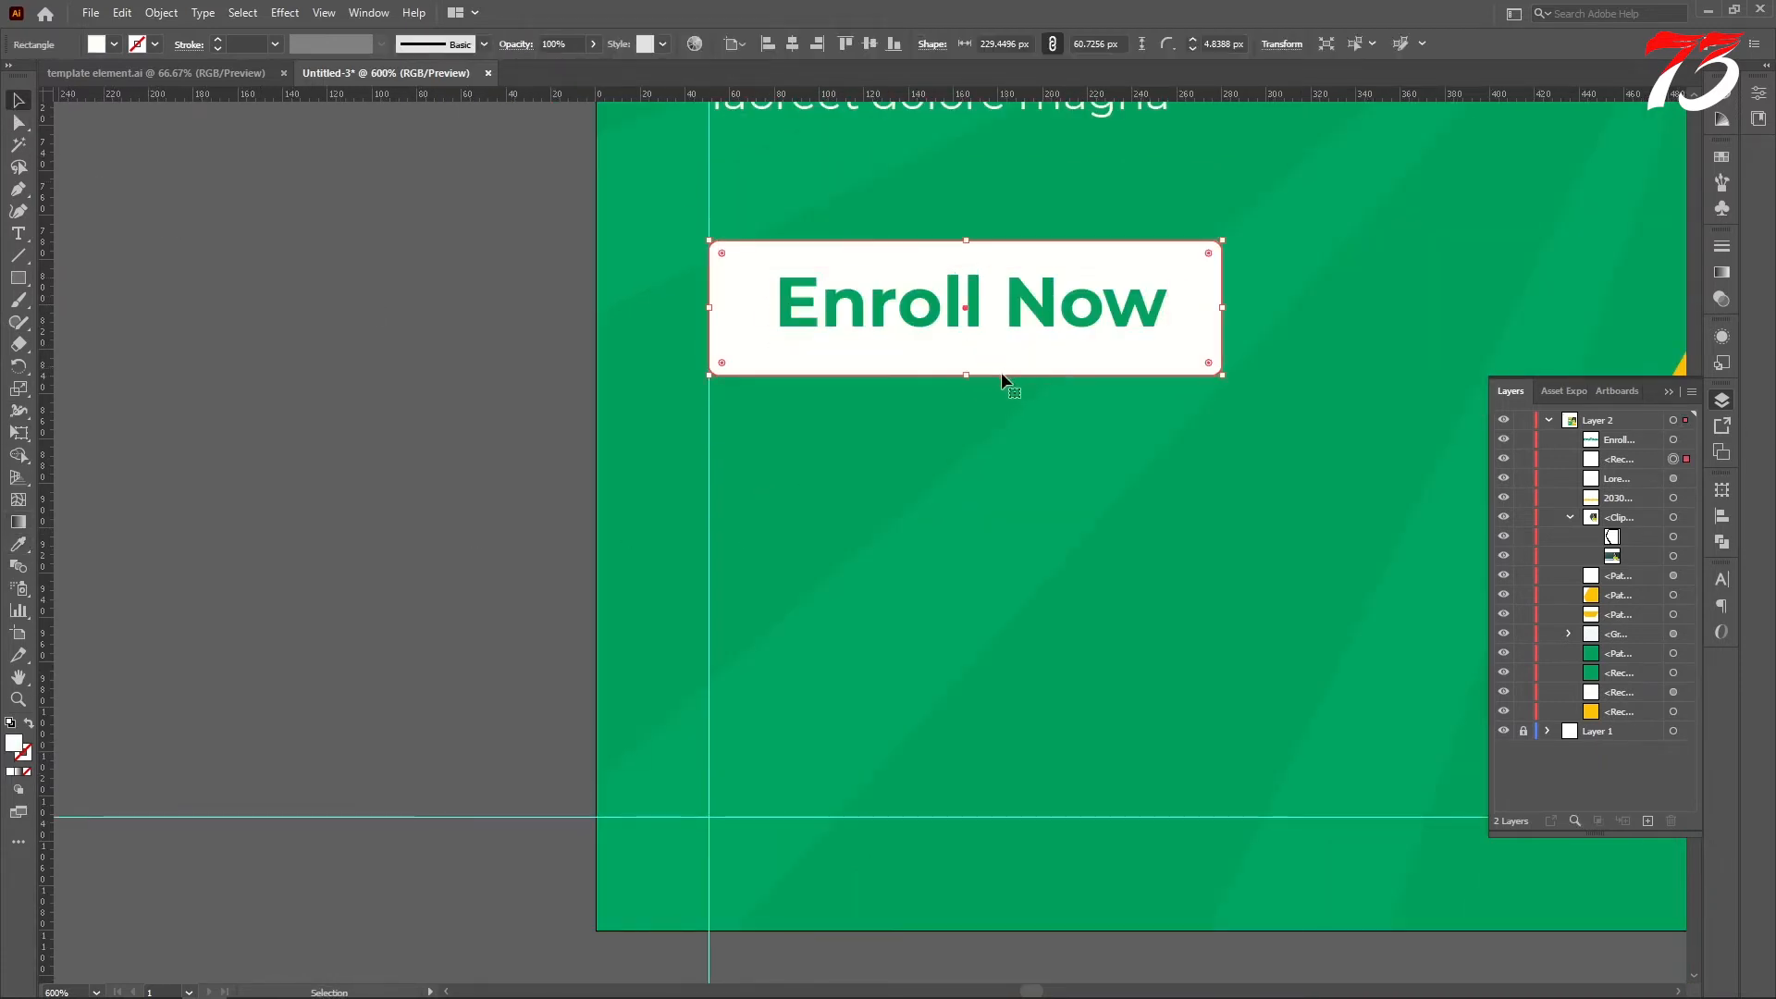
left_click_drag(969, 376, 968, 360)
Centre "Enroll Now" on the white rectangle and group the two as a button.
left_click(932, 291, "shift")
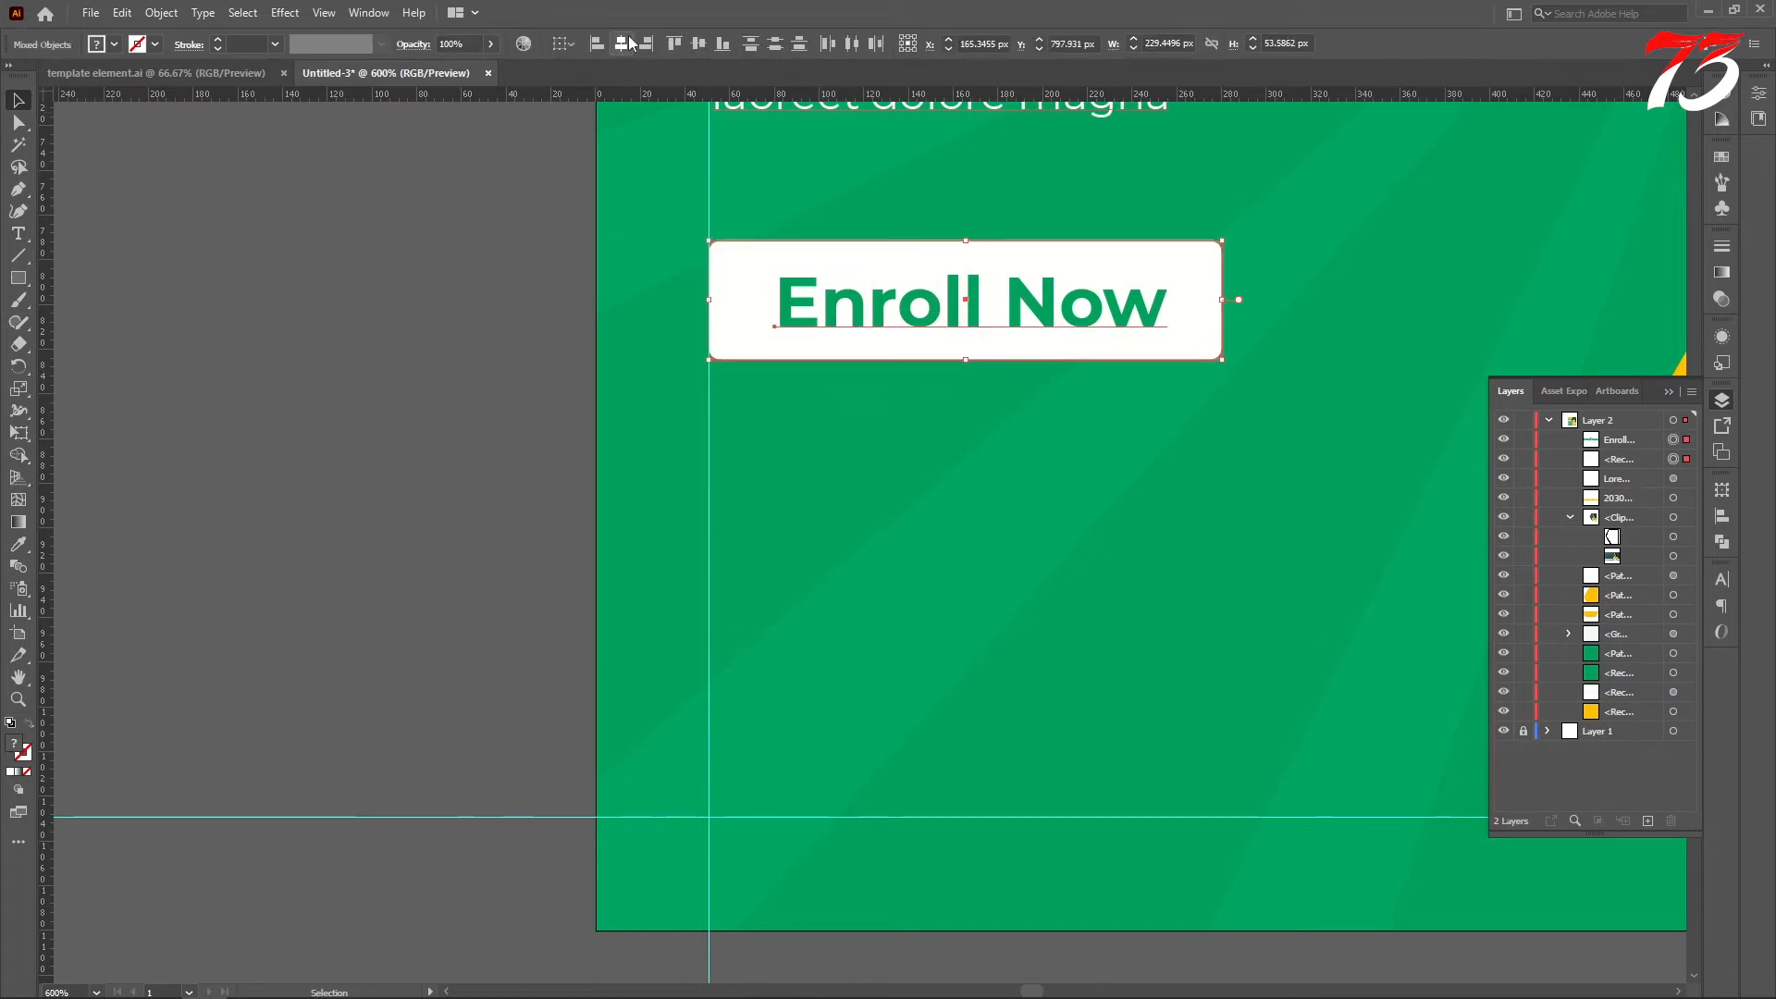
left_click(627, 44)
left_click(1237, 301)
left_click(1043, 319)
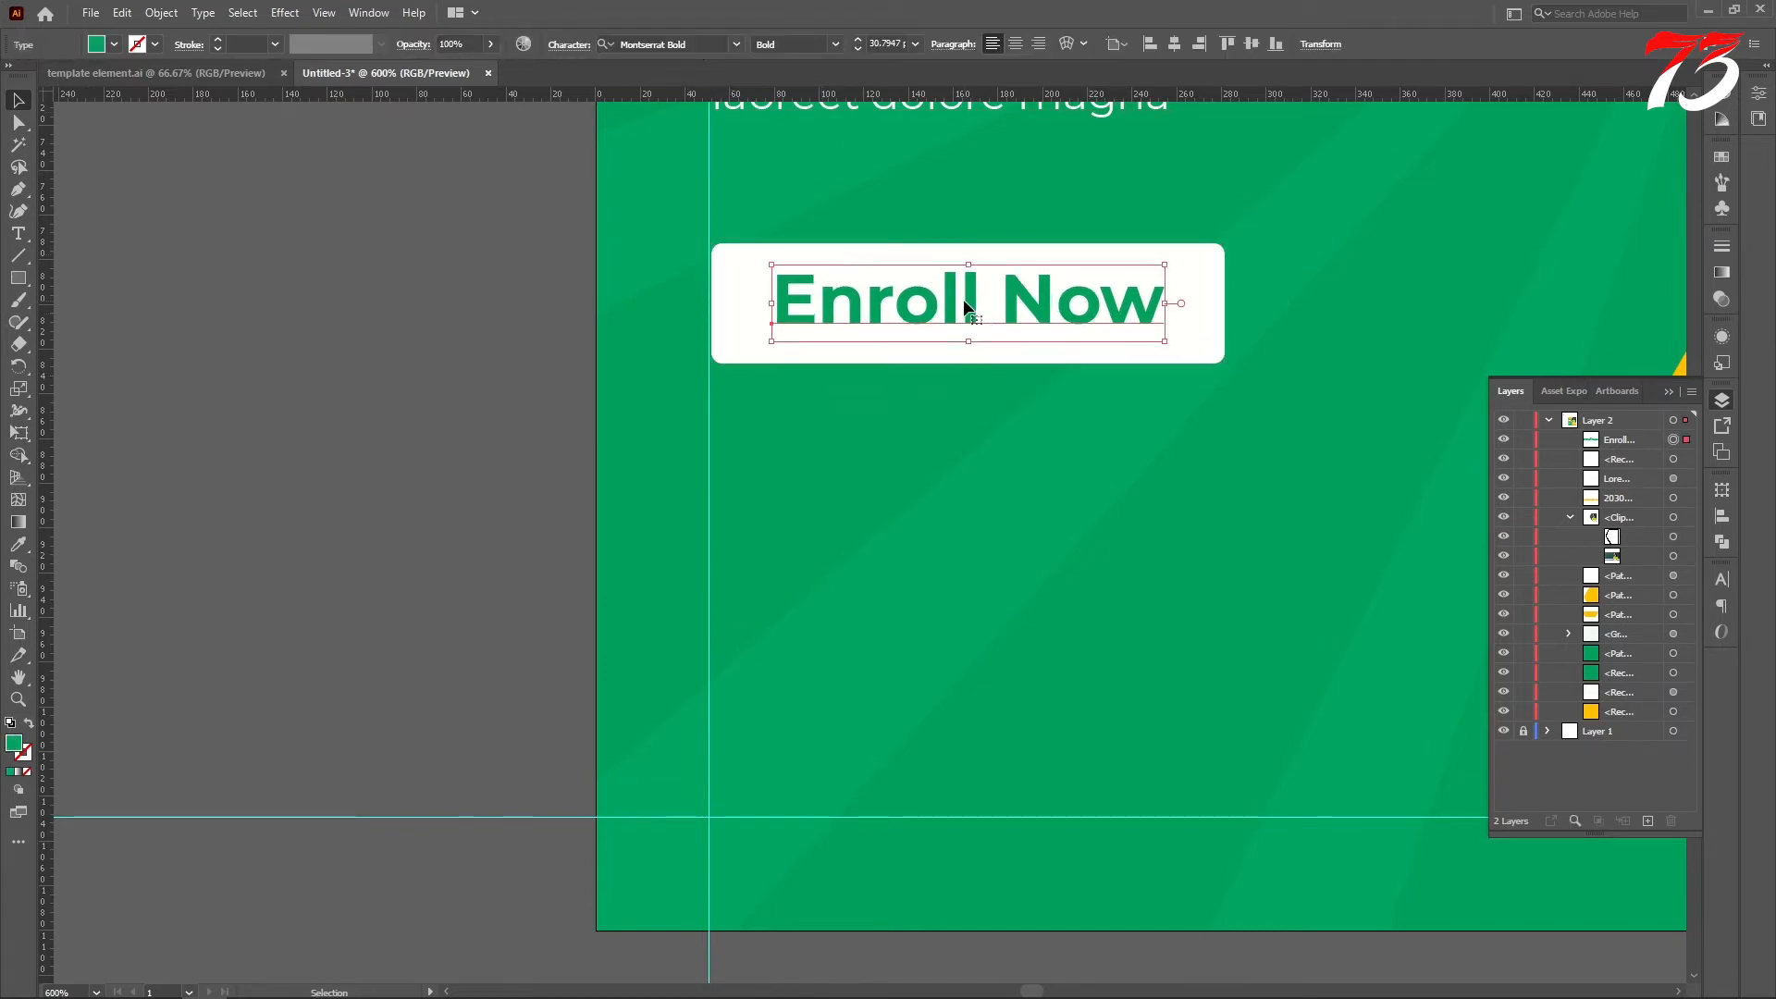
left_click(1191, 313, "shift")
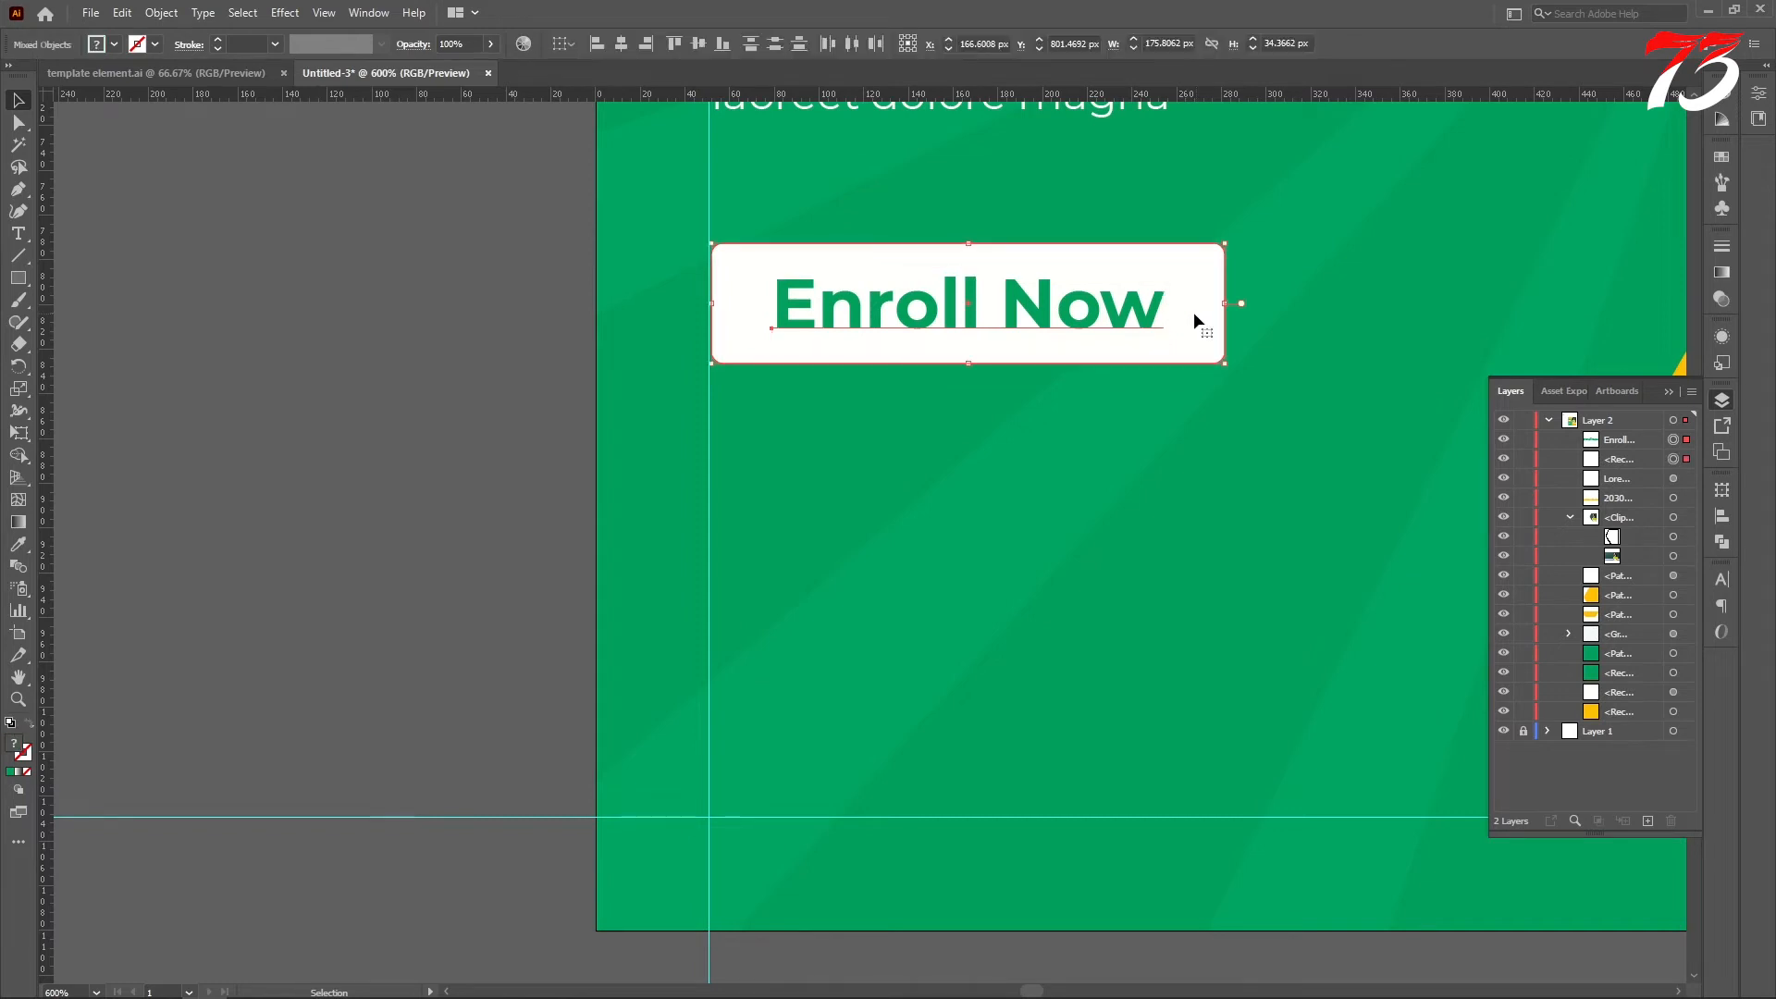
key("ctrl+g")
scroll(773, 329, "down", 4)
key("ctrl+shift+a")
Add the three-line text “THE BEST / GUIDELINE / FOR YOUR KIDS” below the button, starting at the left margin guide.
key("t")
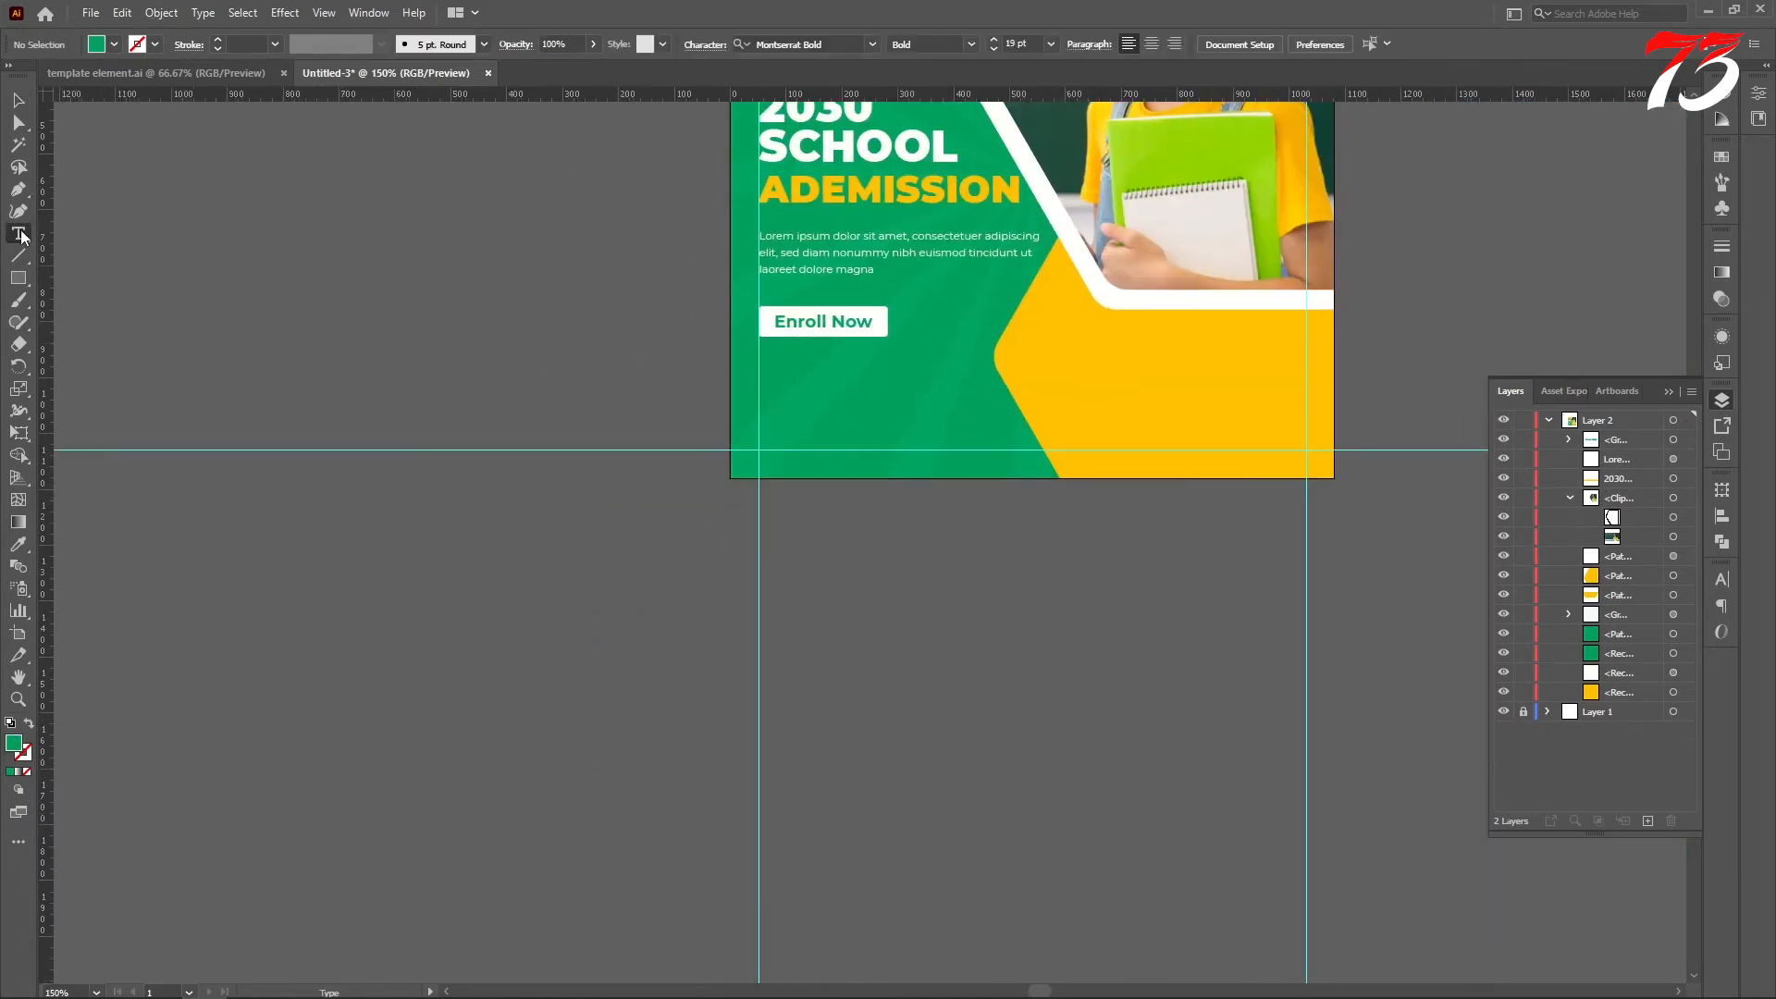
scroll(819, 345, "down", 2)
scroll(819, 345, "up", 3)
left_click(656, 298)
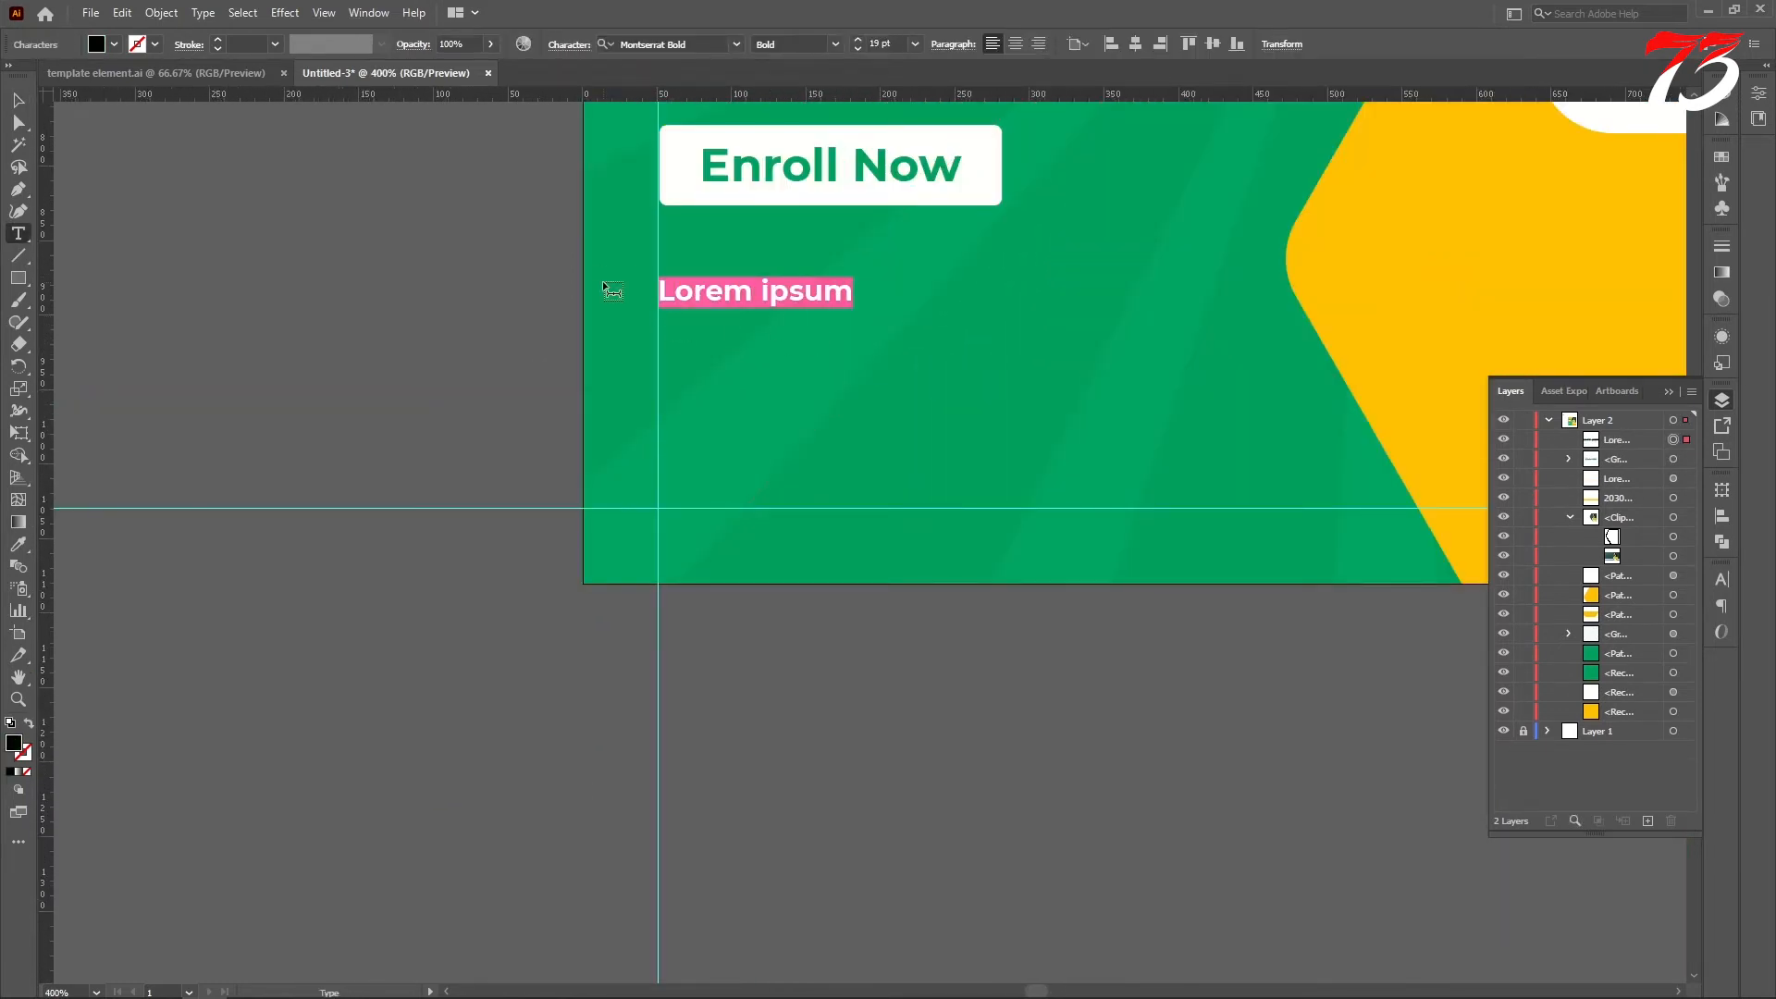
type("“THE BEST")
key("Return")
type("GUIDELINE")
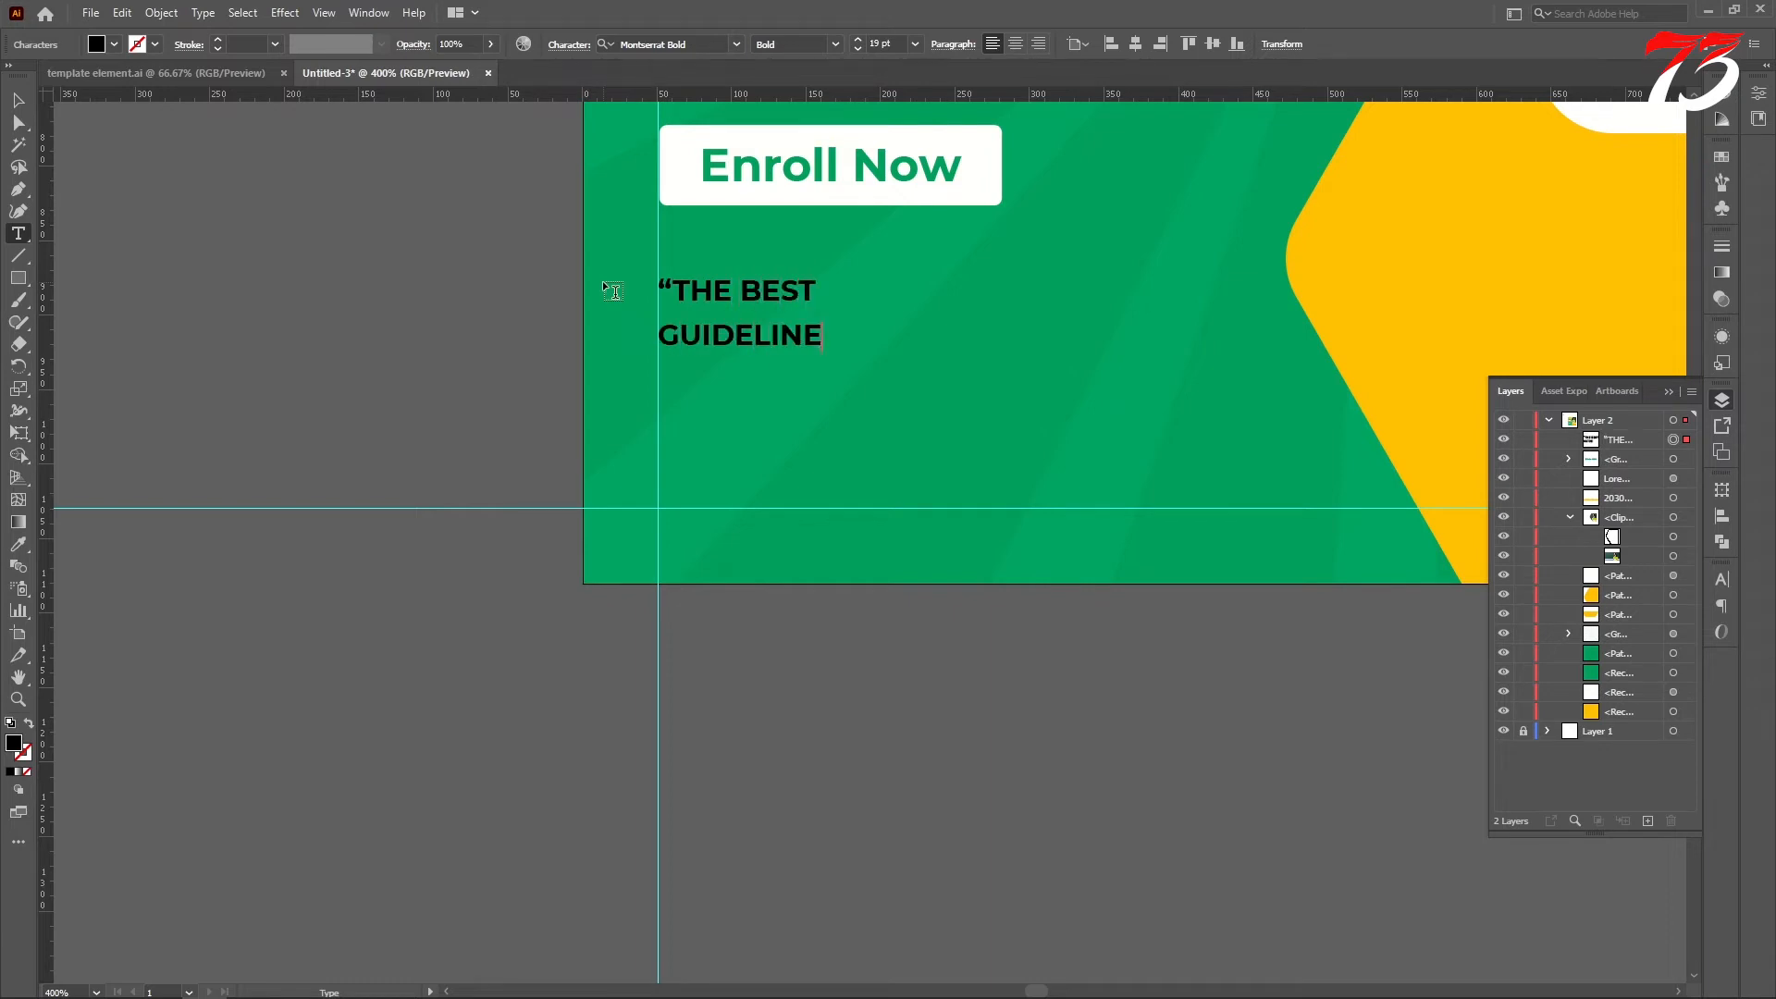
key("Return")
type("FOR YOUR KIDS”")
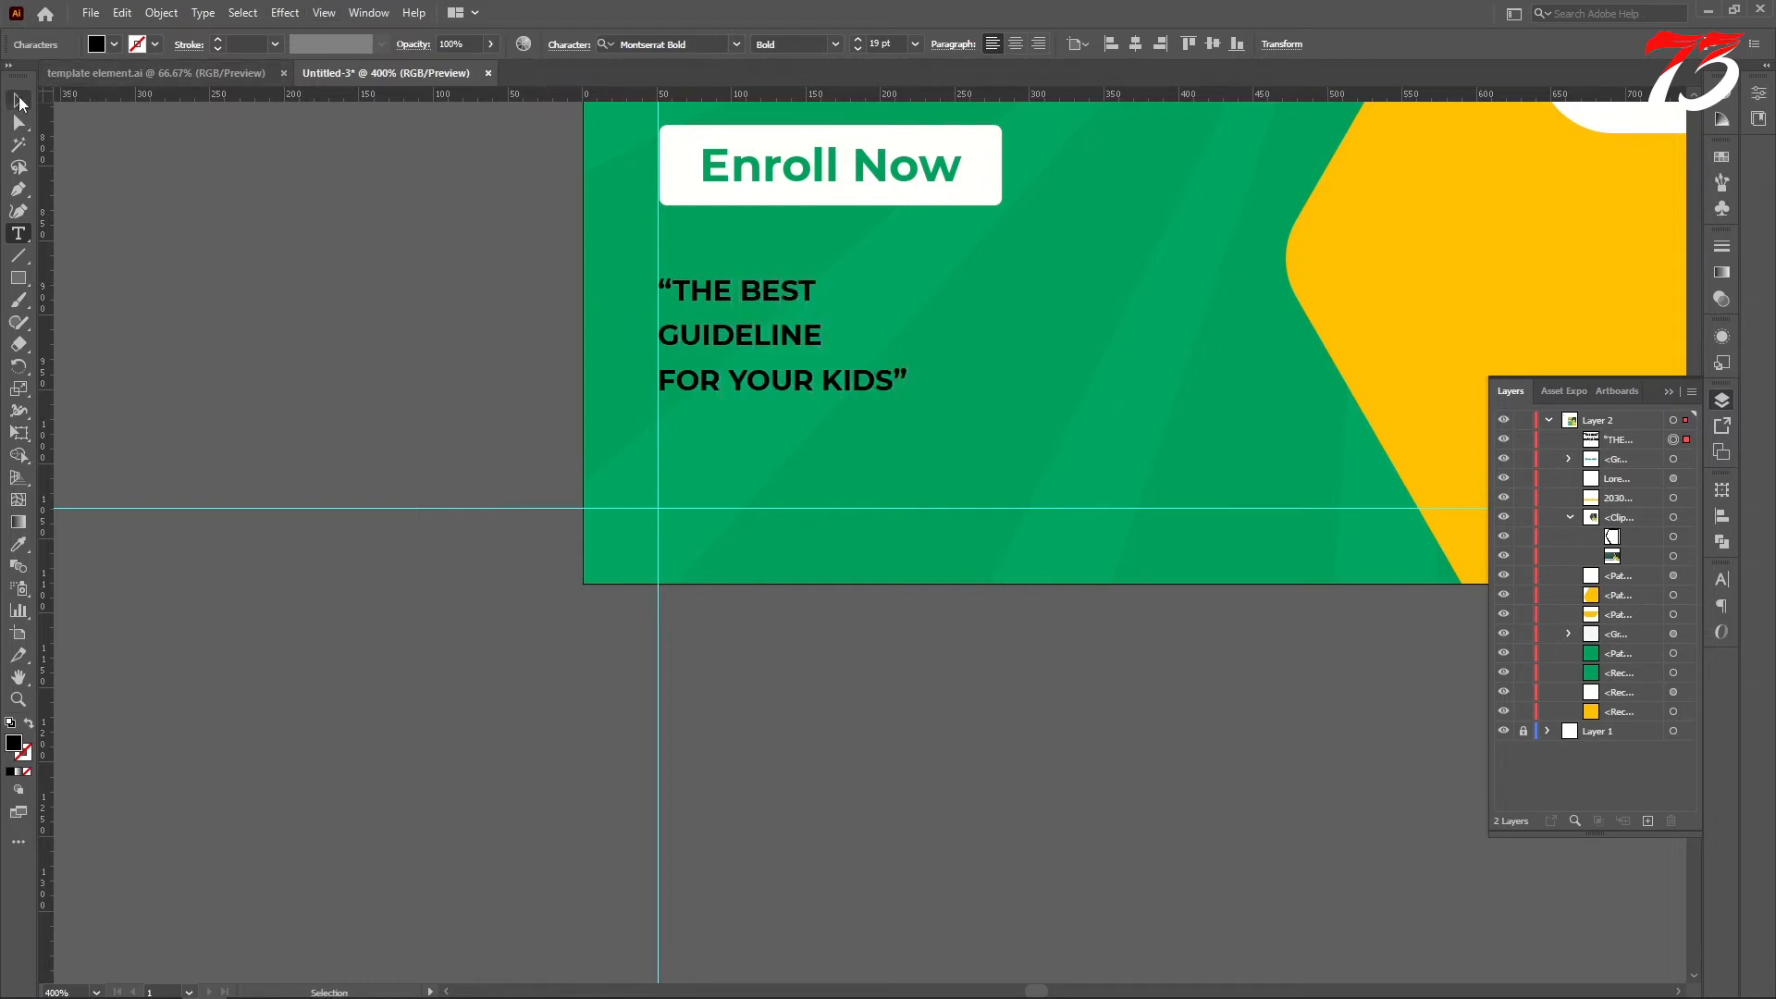
left_click(18, 100)
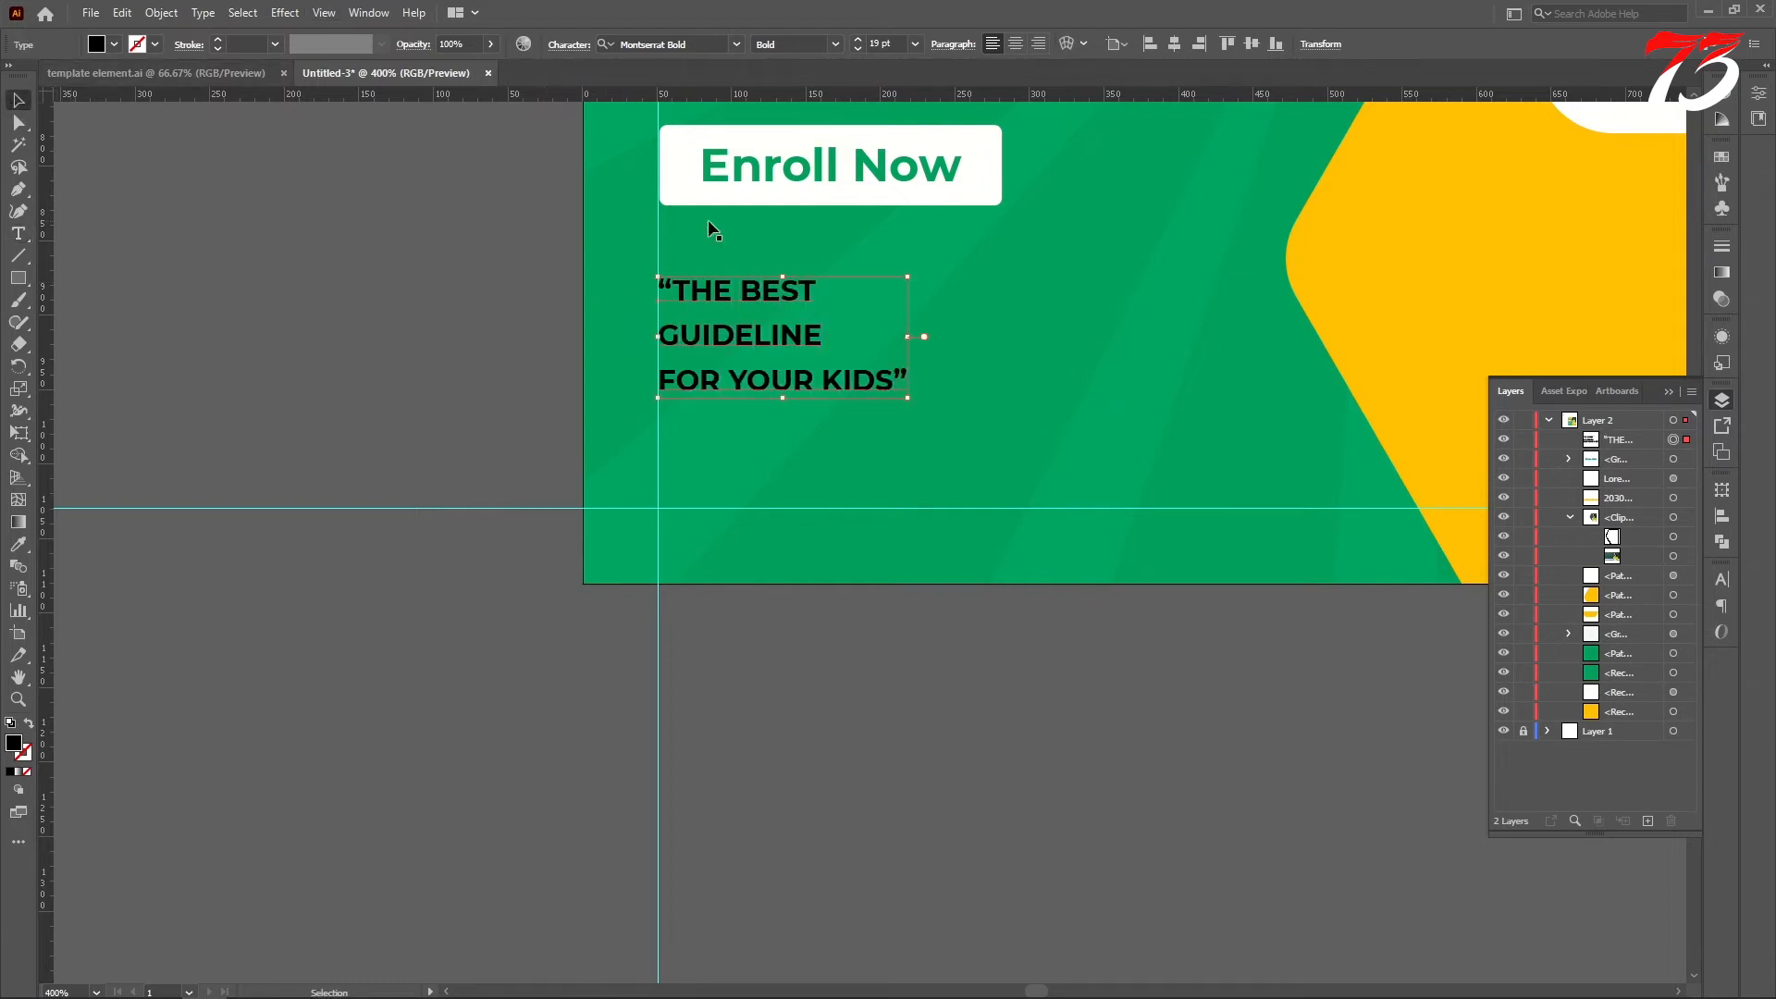
Set the leading of the three-line tagline text to 26 pt.
left_click(571, 53)
left_click(501, 129)
type("26")
key("Return")
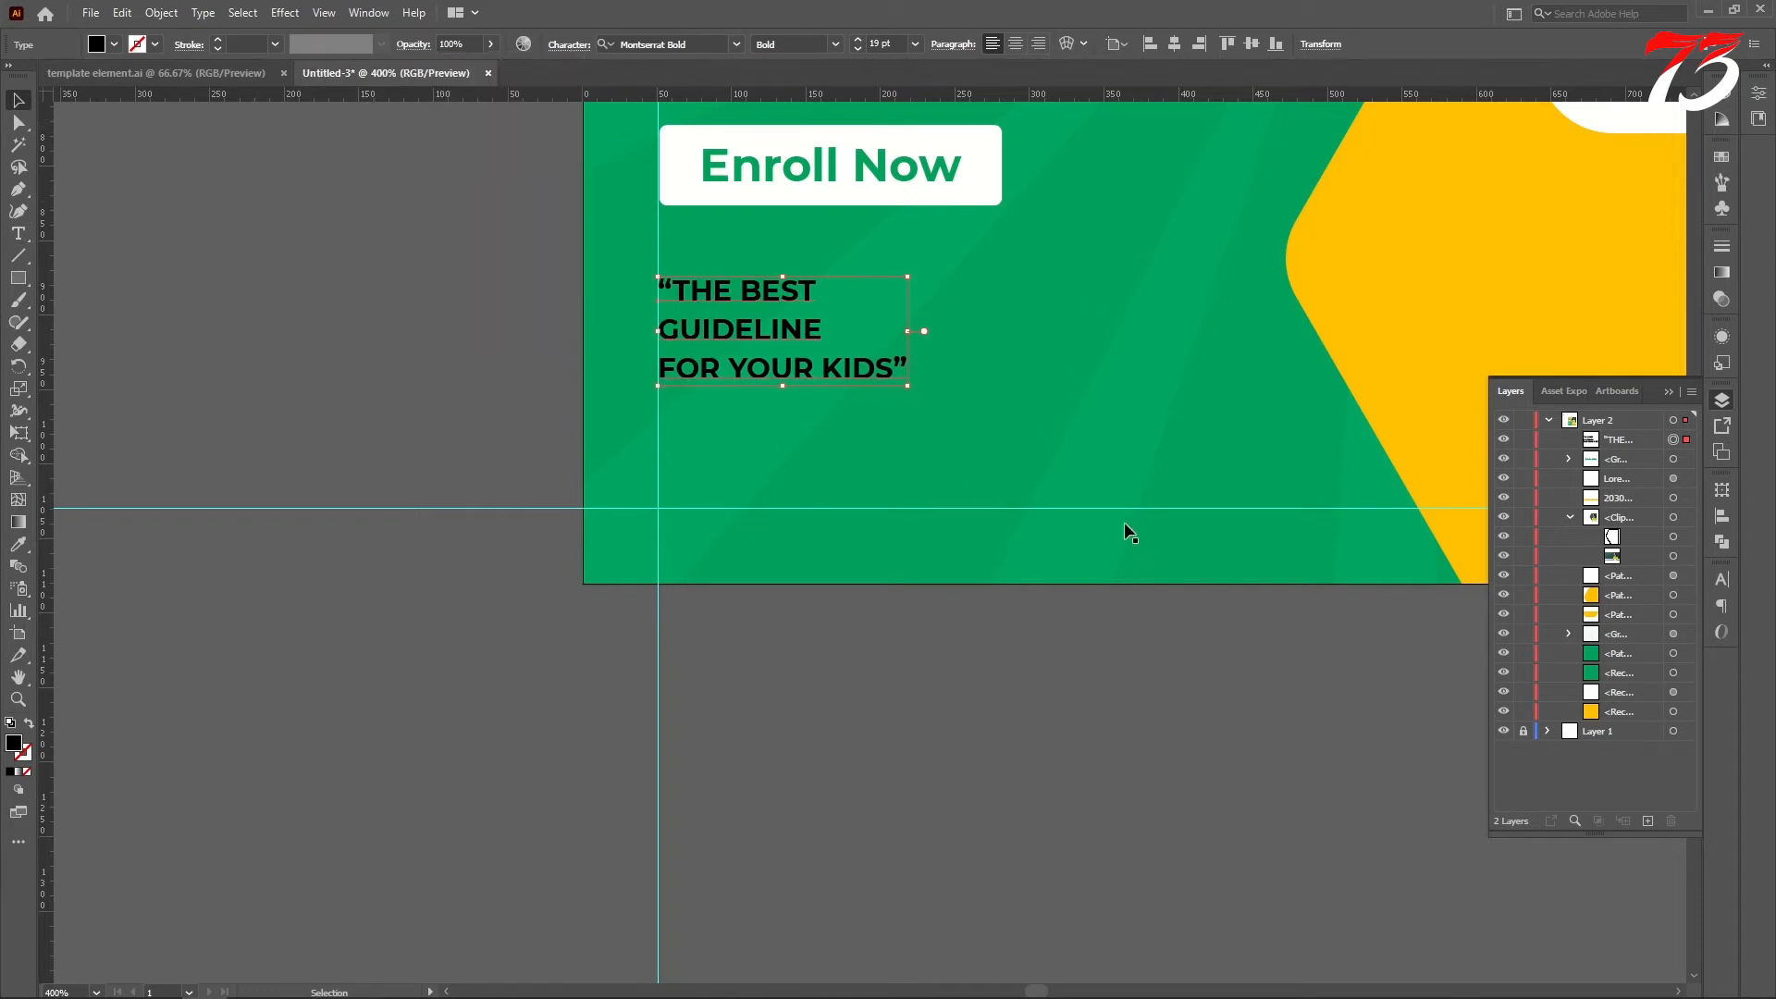
Enlarge the tagline text to about 43 pt and colour it with the white sampled from the Enroll Now button.
left_click_drag(907, 384, 1227, 618)
left_click(984, 188)
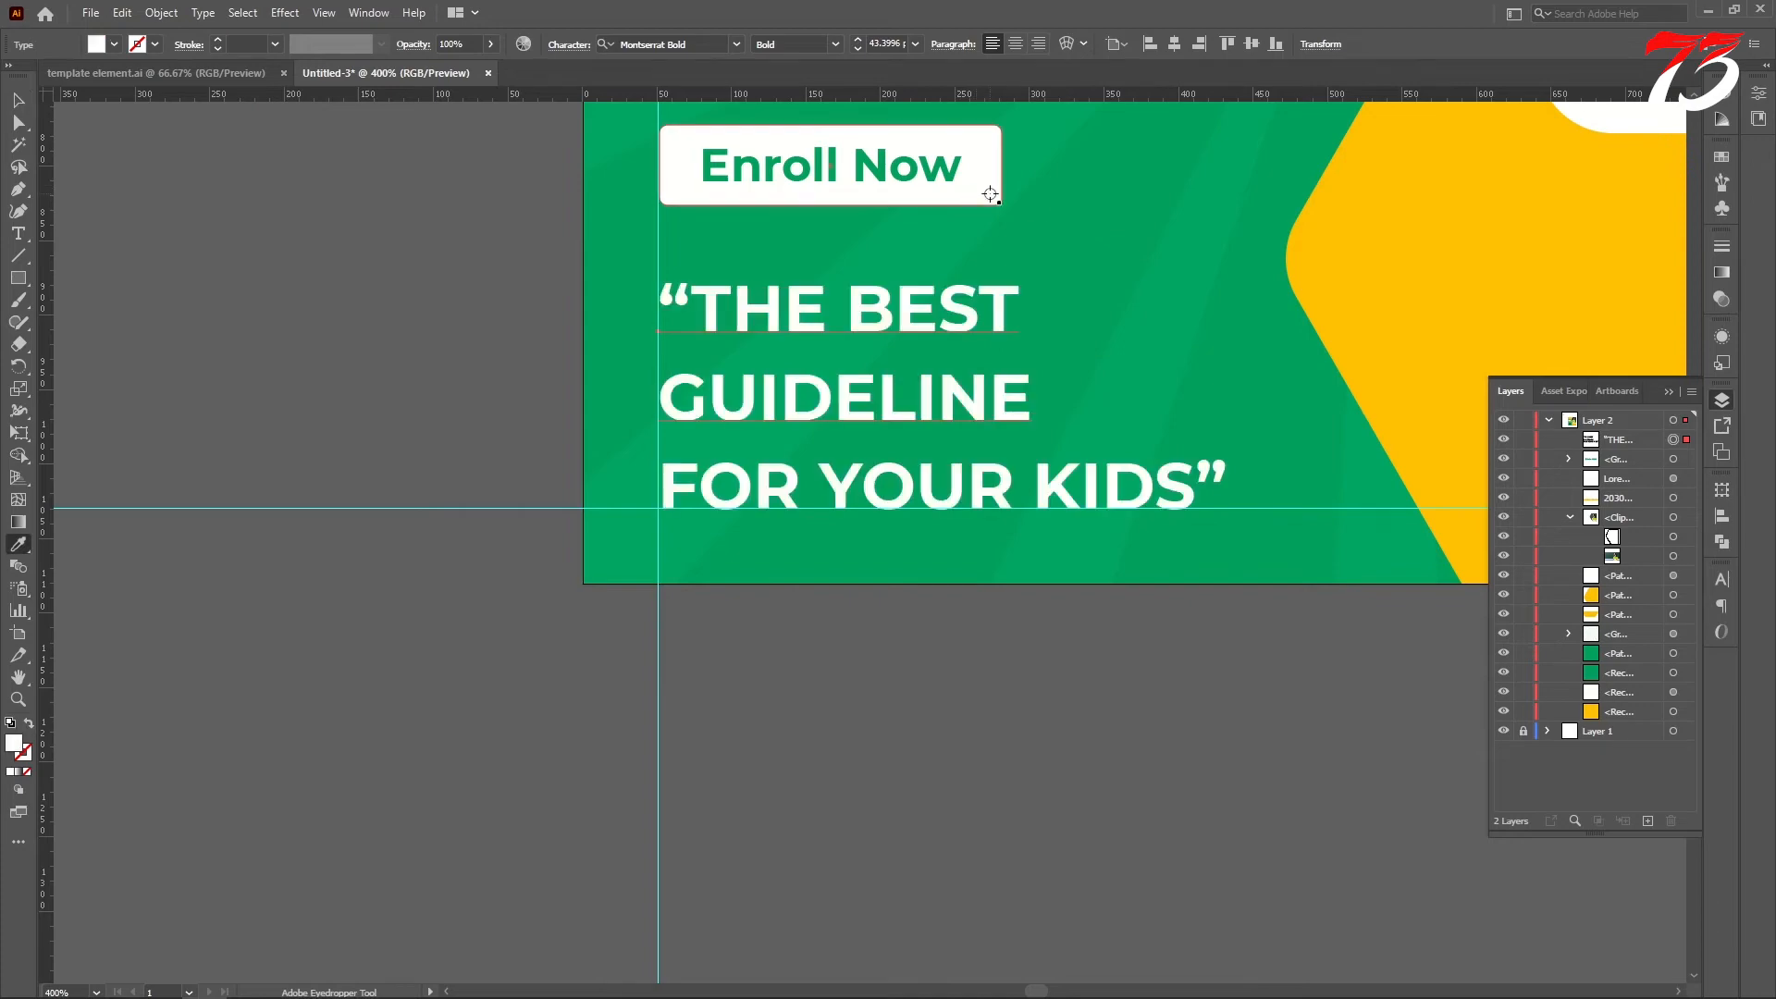
left_click(19, 100)
left_click(107, 190)
Set the leading of the "2030 SCHOOL ADEMISSION" heading to 80 pt.
scroll(769, 312, "down", 2)
scroll(780, 290, "up", 5)
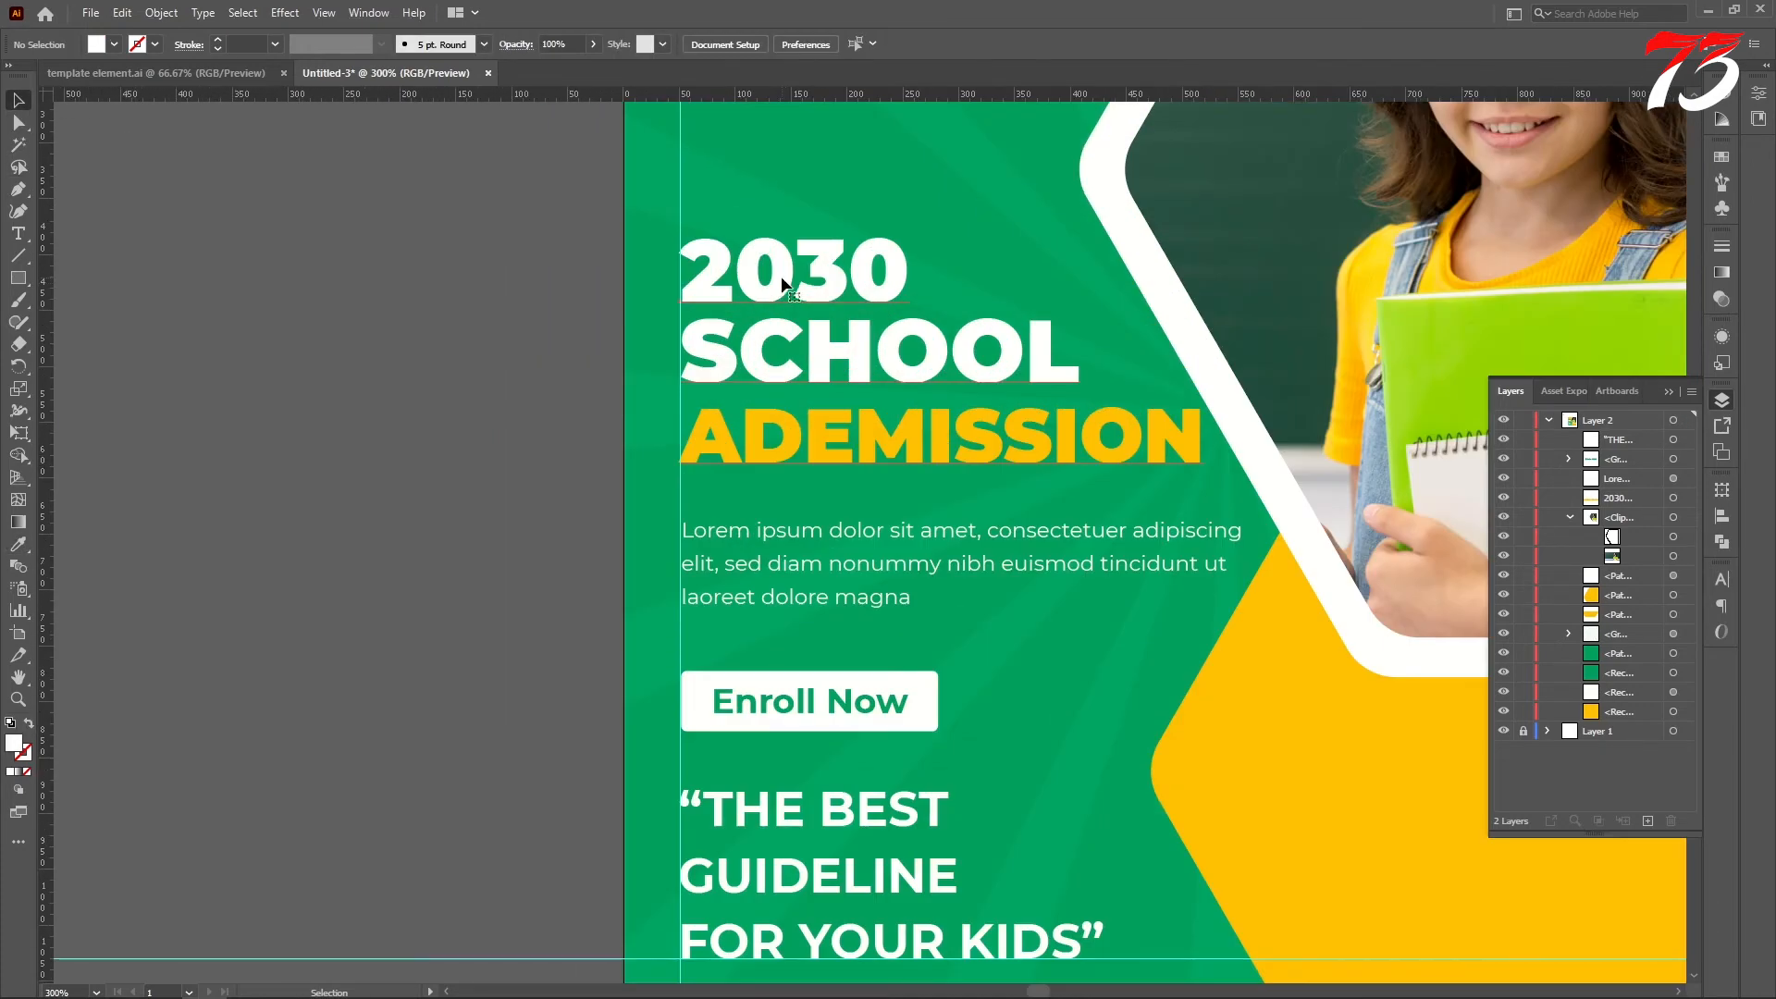
left_click(783, 280)
left_click(566, 45)
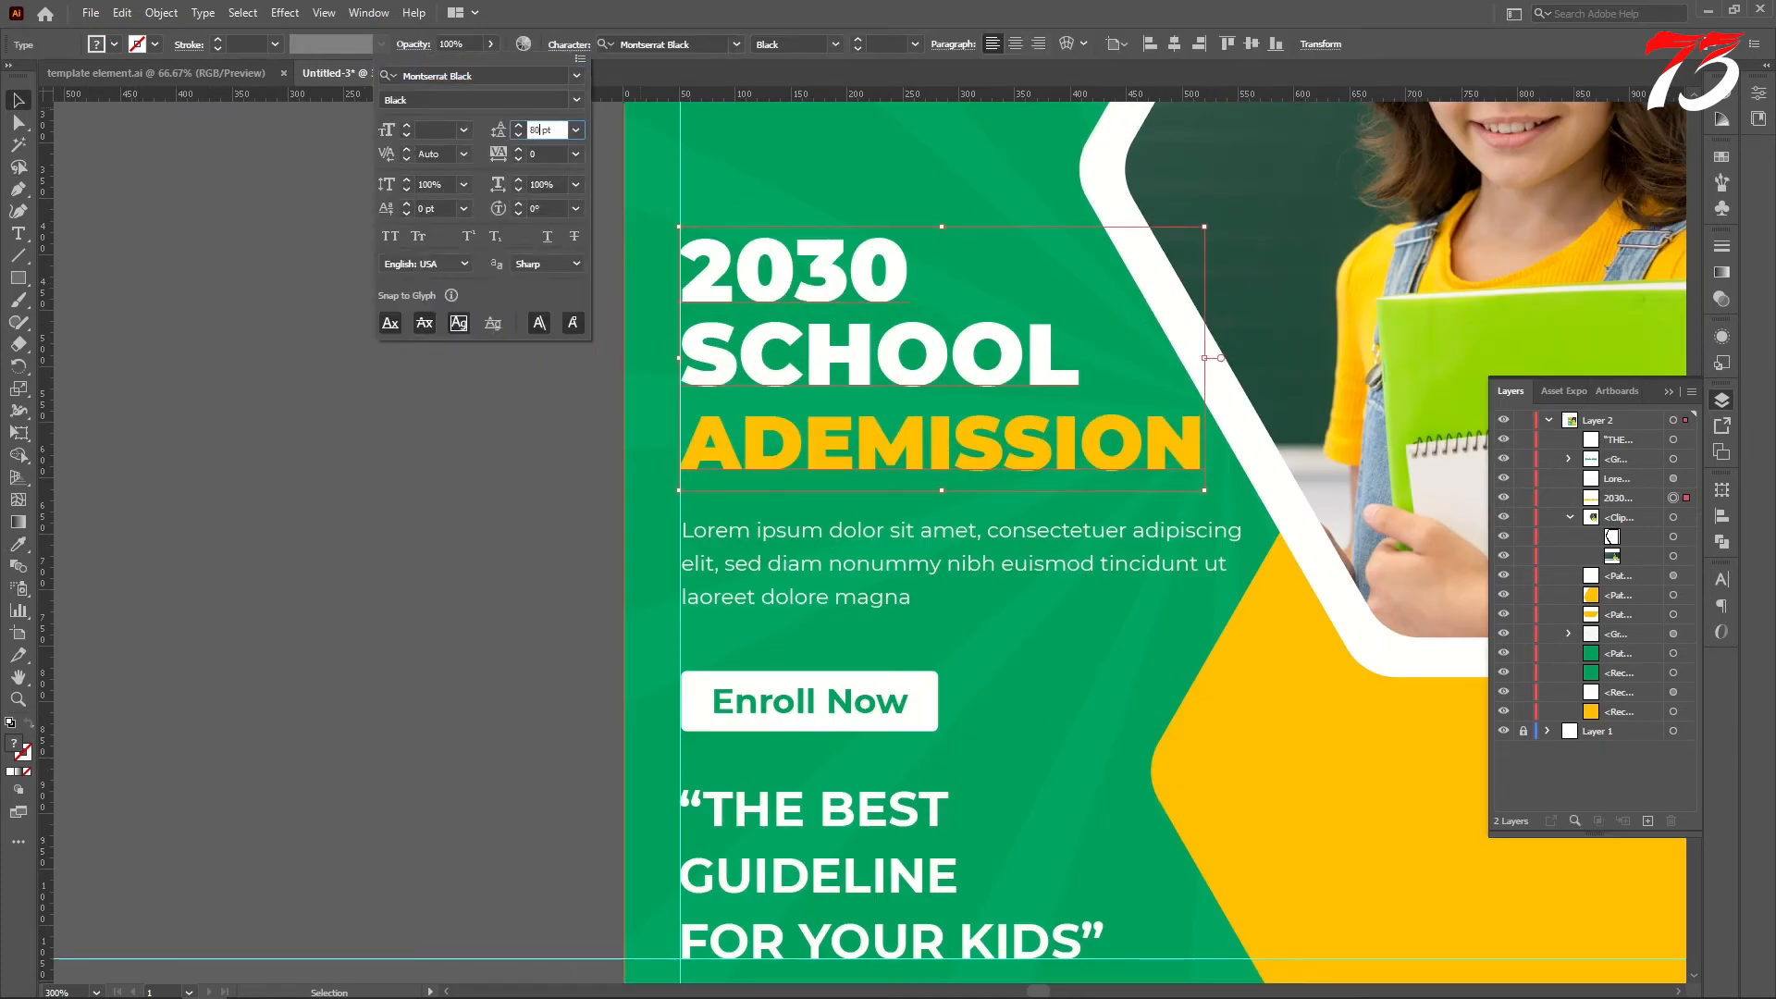
scroll(407, 337, "up", 1)
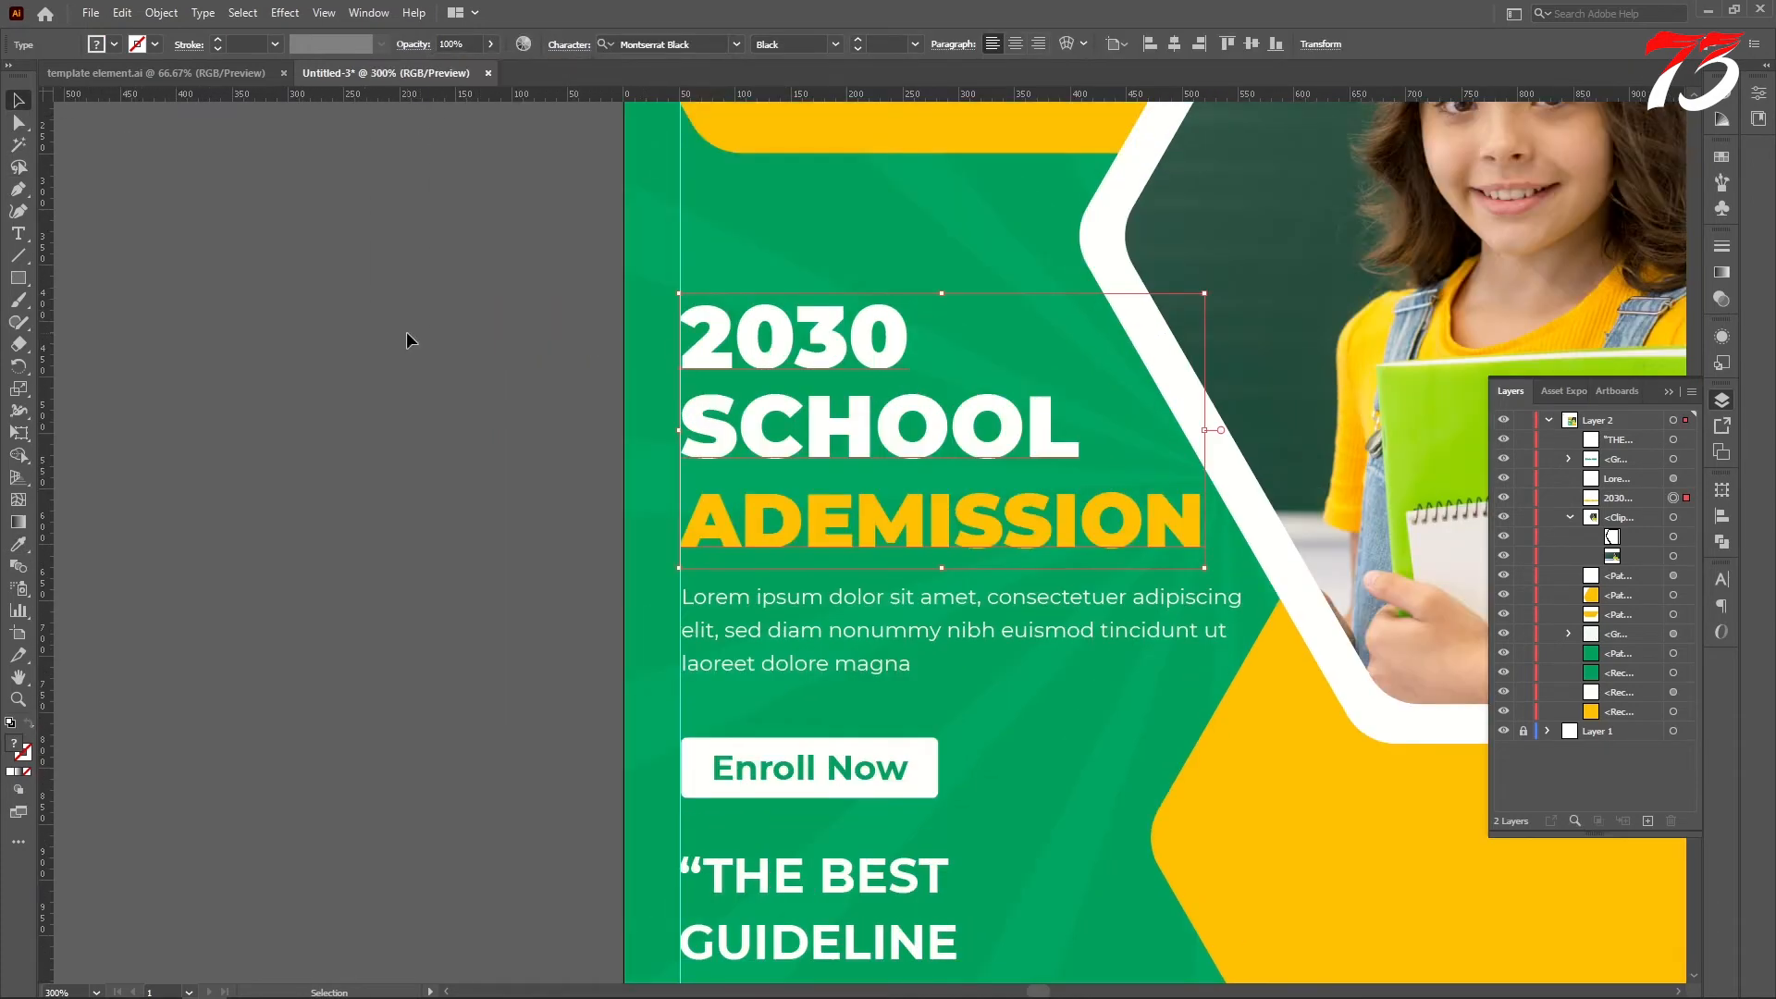
left_click(496, 398)
key("ctrl+1")
key("ctrl+minus")
Copy the logo and contact group, small outline shapes and dot pattern from template element.ai into the poster document, placing the contact group beside the artboard.
left_click(183, 73)
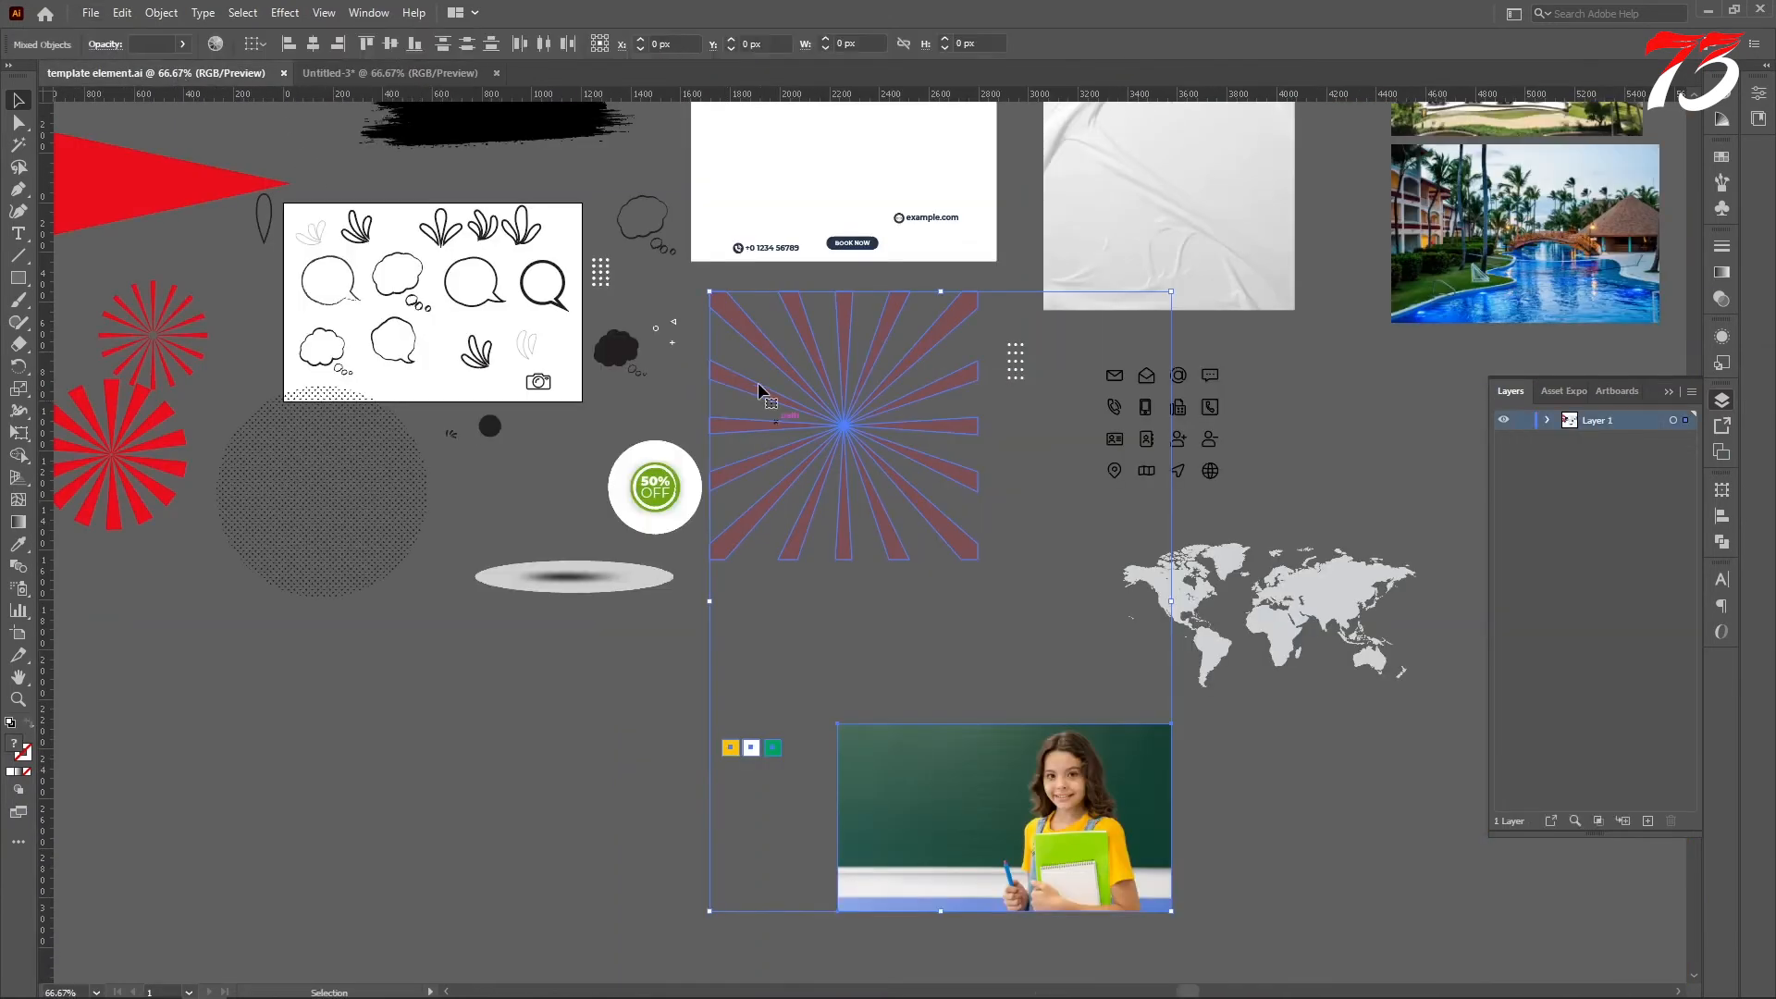
scroll(762, 392, "up", 3)
left_click(784, 429)
left_click(656, 505, "shift")
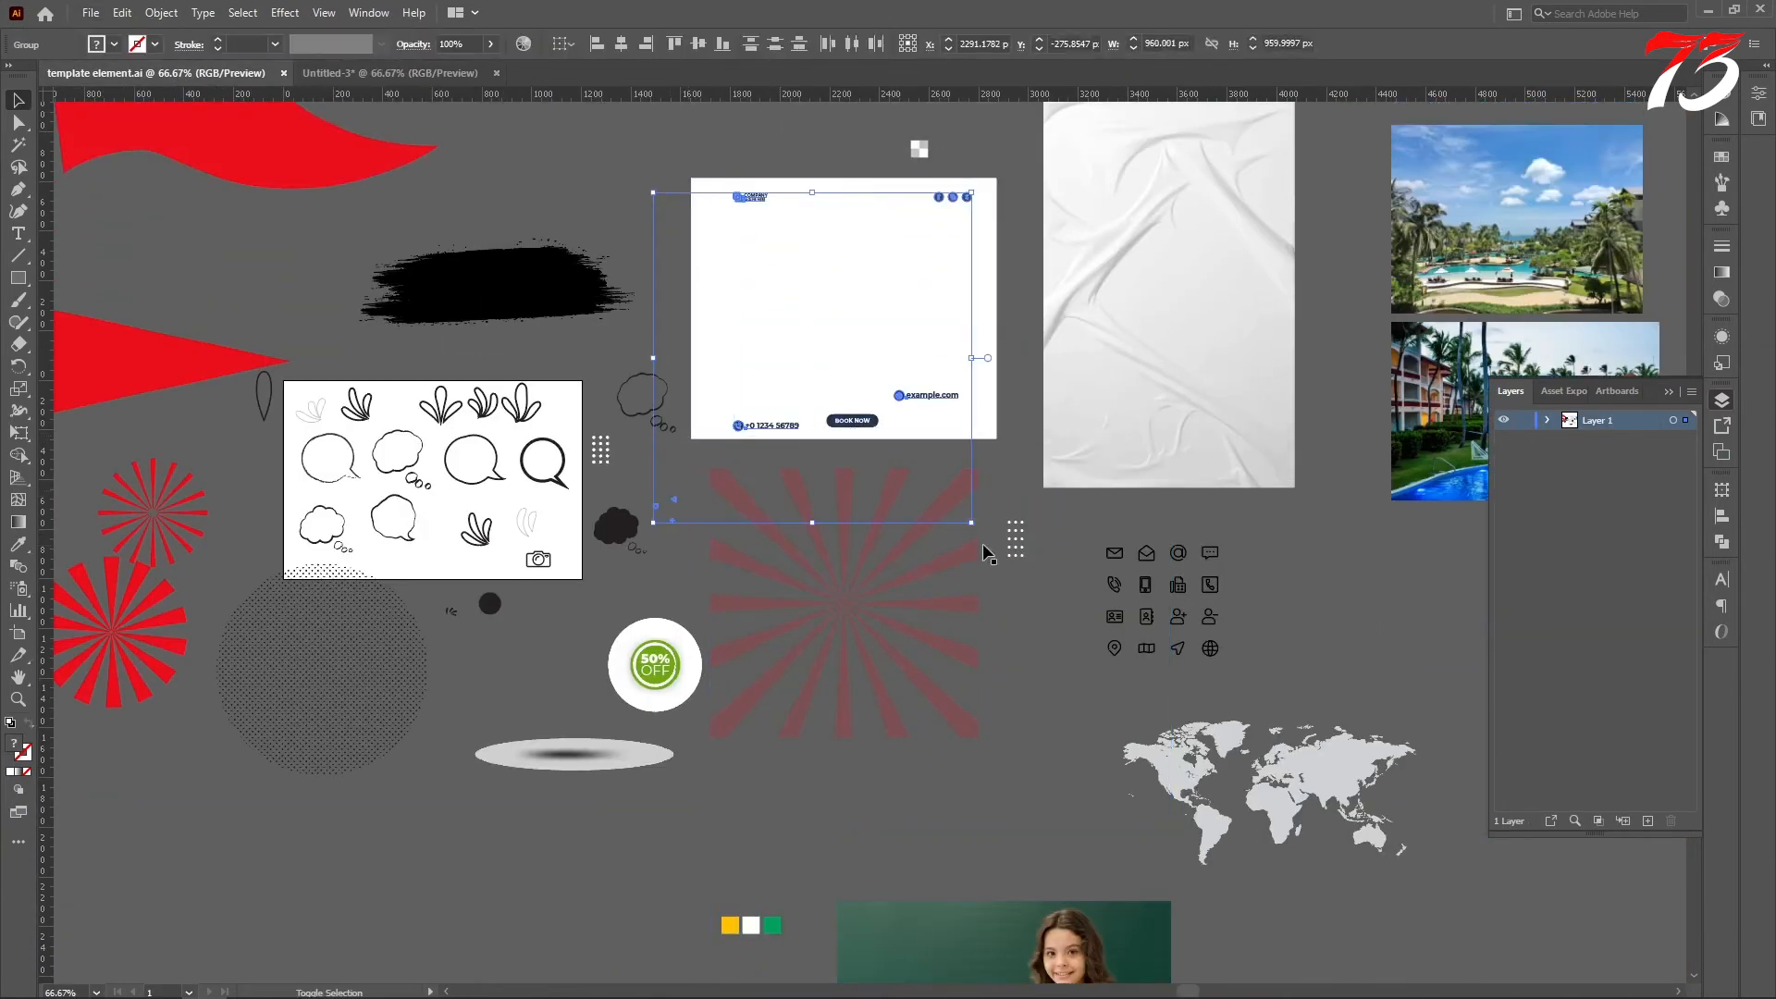
left_click_drag(1014, 545, 1158, 316)
scroll(1188, 389, "up", 2)
left_click_drag(1063, 269, 1299, 681)
Ungroup the copied logo and contact elements and delete the social media icons.
right_click(1314, 480)
left_click(1376, 635)
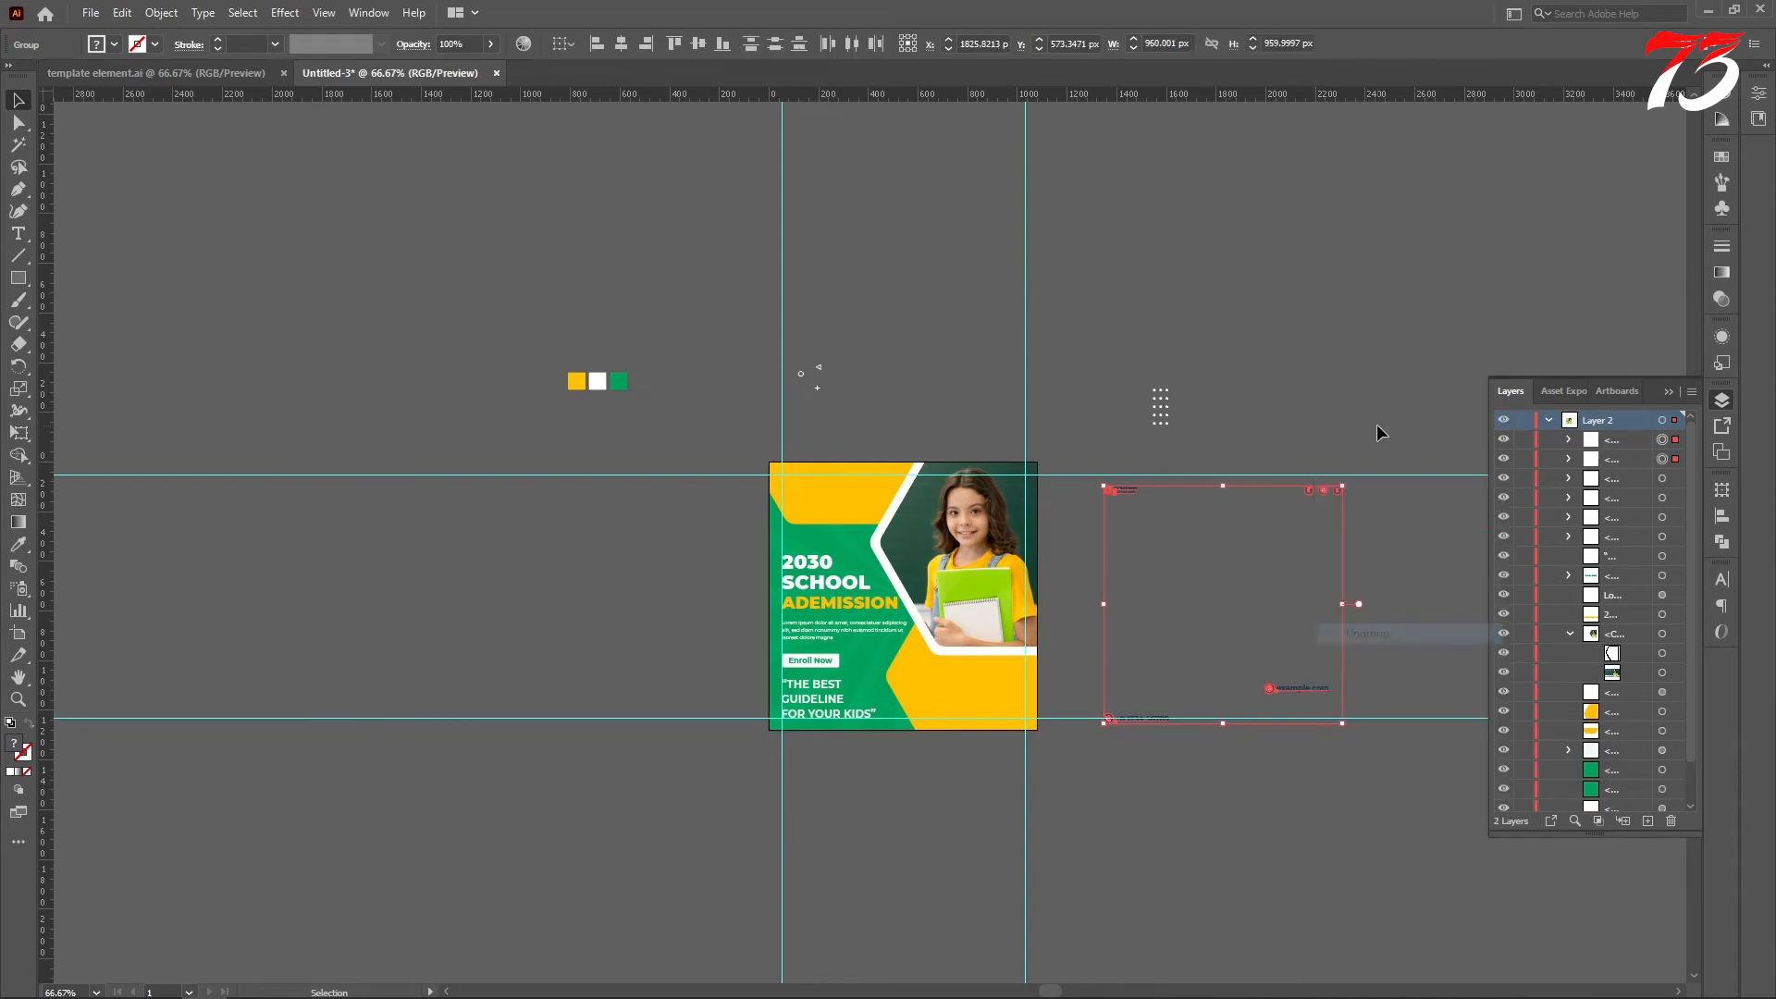
left_click(1377, 424)
left_click(1338, 491)
right_click(1314, 480)
left_click(1373, 634)
left_click(1328, 447)
left_click(1324, 490)
key("Delete")
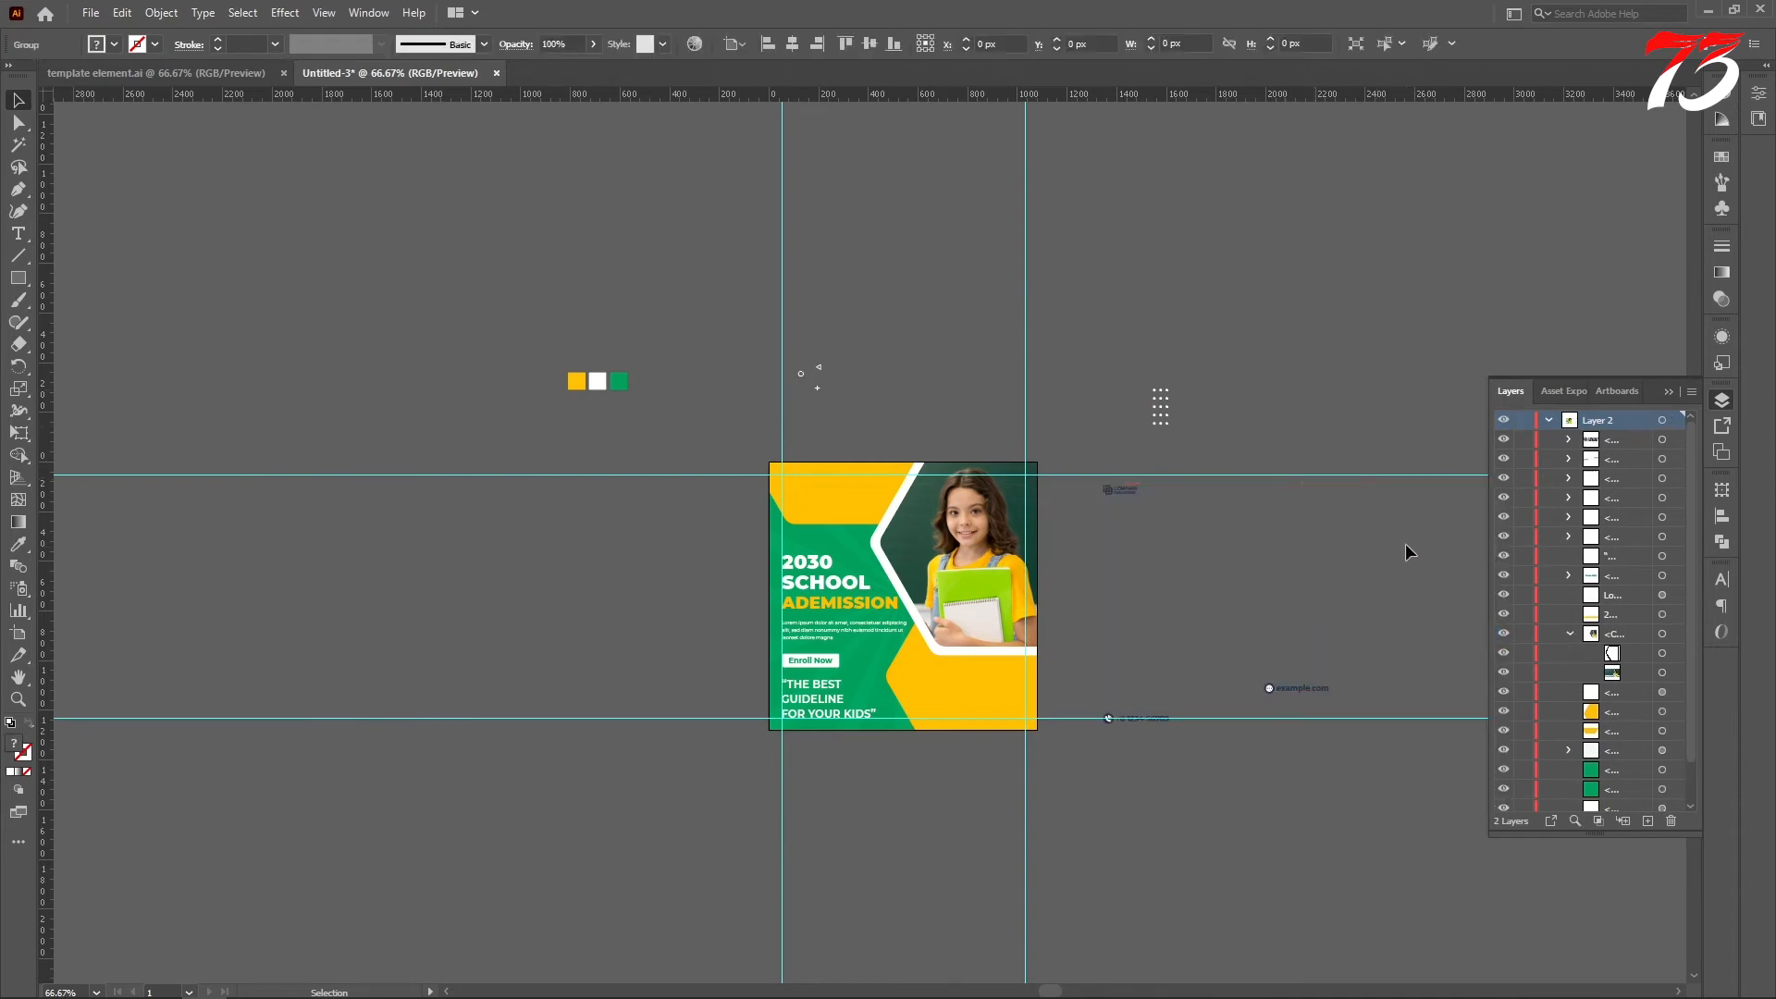
Recolour all the navy logo and contact elements with the white sampled from the photo frame.
scroll(1387, 537, "down", 1)
scroll(1051, 602, "up", 8)
left_click(1027, 597)
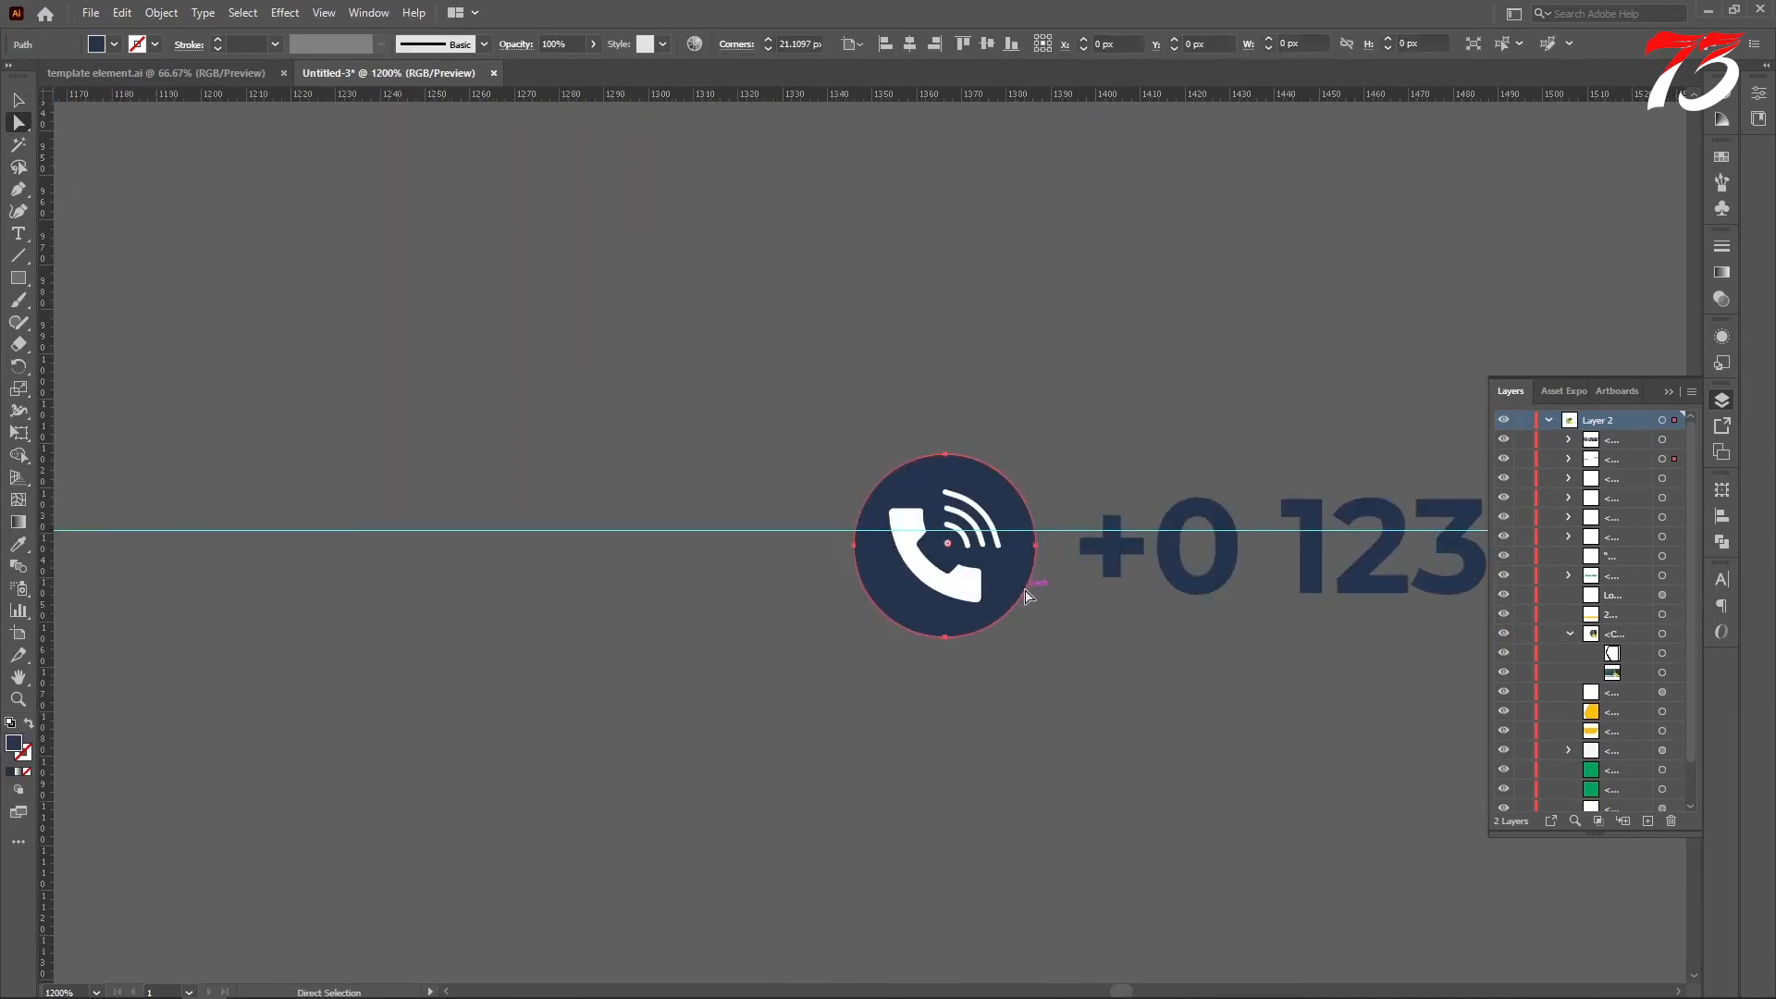
left_click(1497, 47)
key("i")
scroll(999, 484, "down", 4)
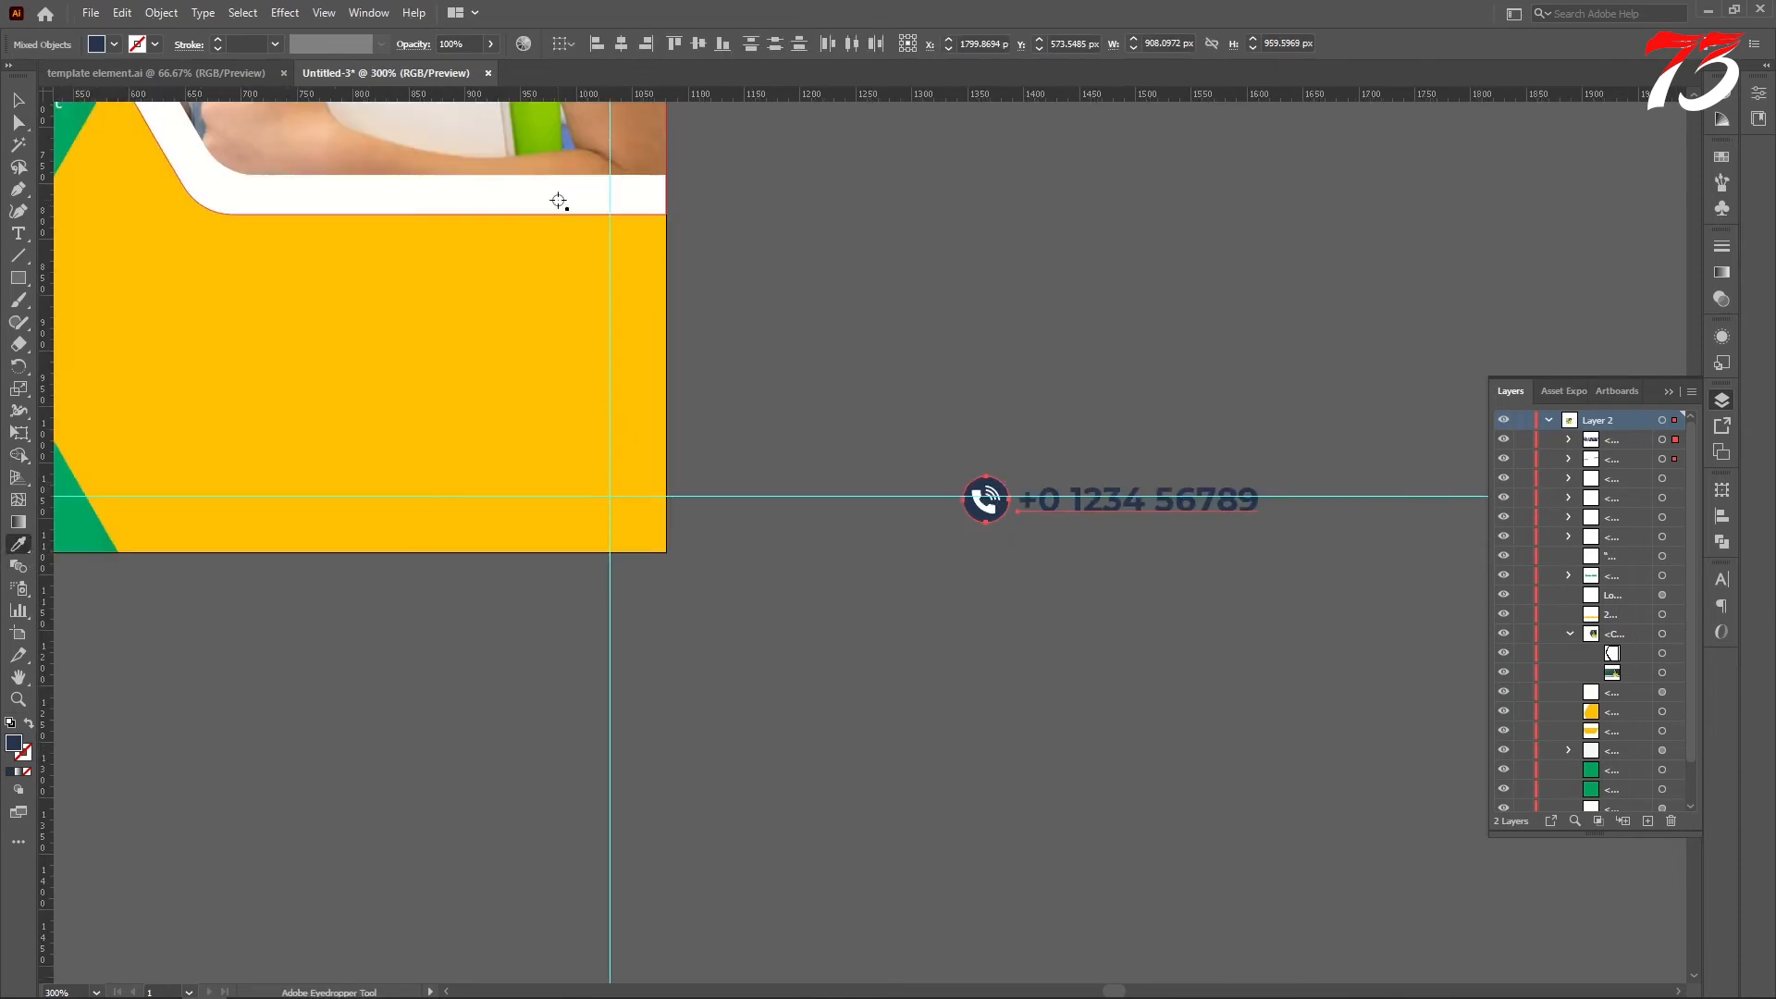
left_click(556, 204)
left_click(20, 104)
key("ctrl+shift+a")
Fill the handset, its signal arcs and the globe inside the white contact circles with the poster's yellow.
left_click(23, 128)
scroll(1008, 555, "up", 3)
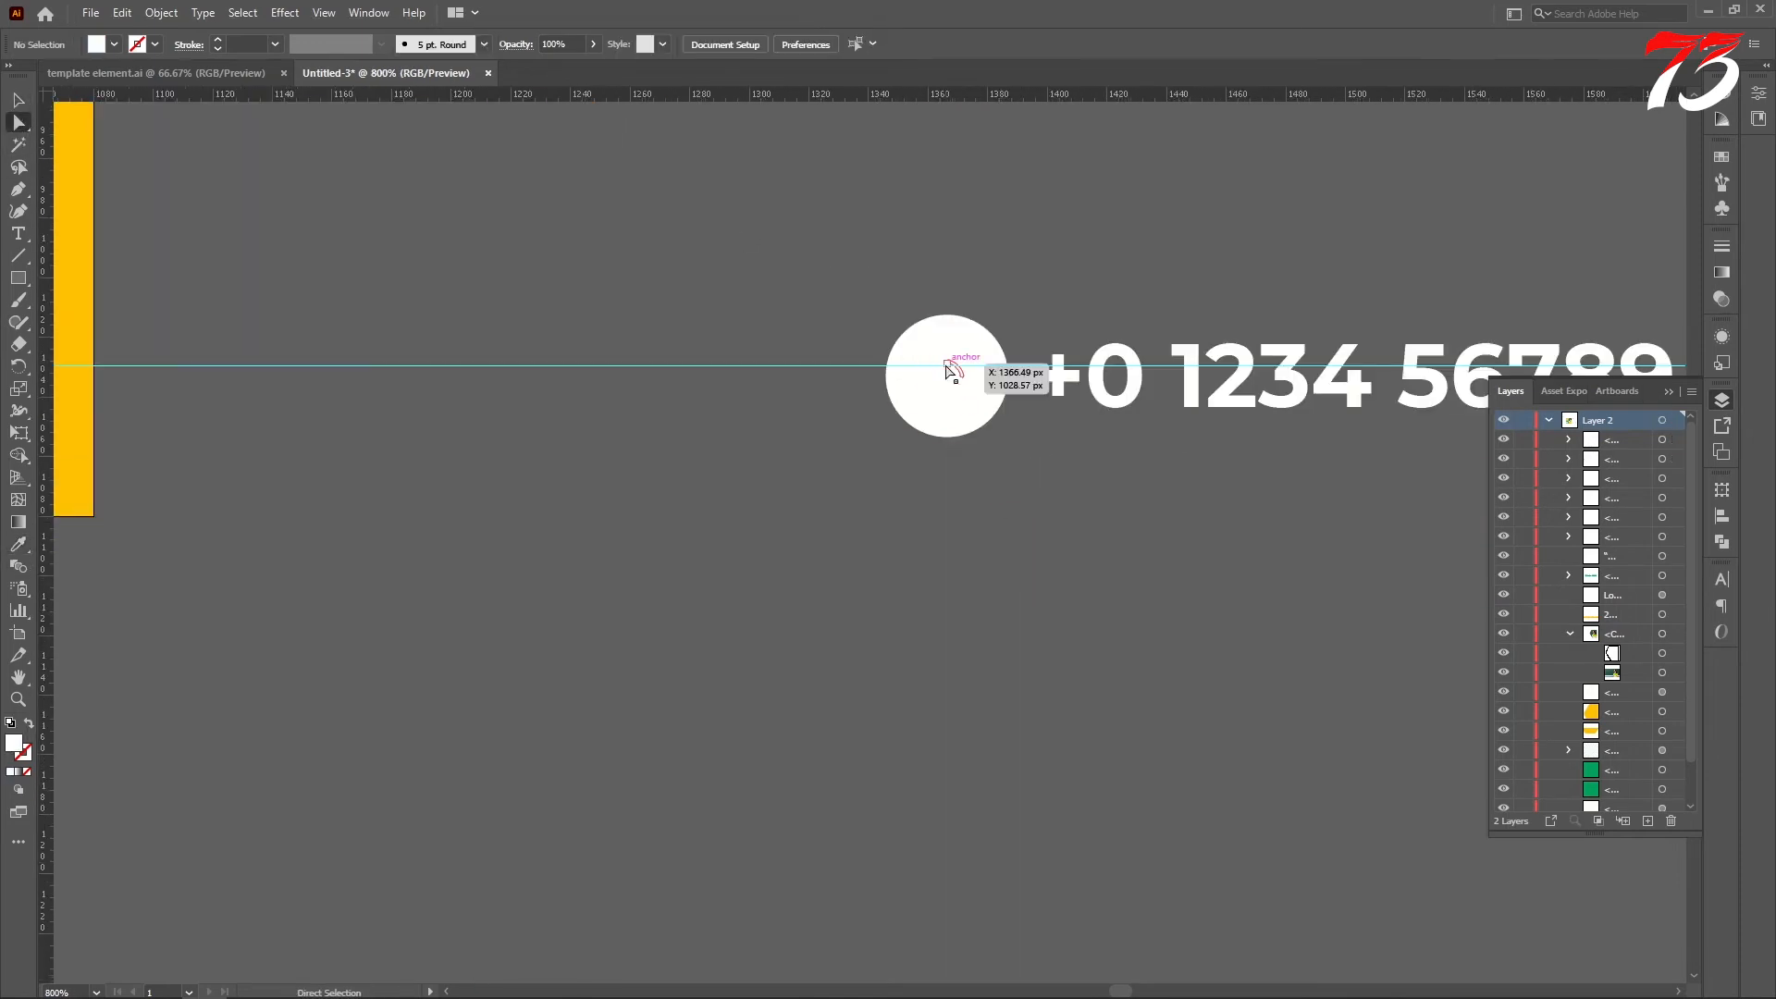
left_click(954, 391)
scroll(955, 394, "up", 4)
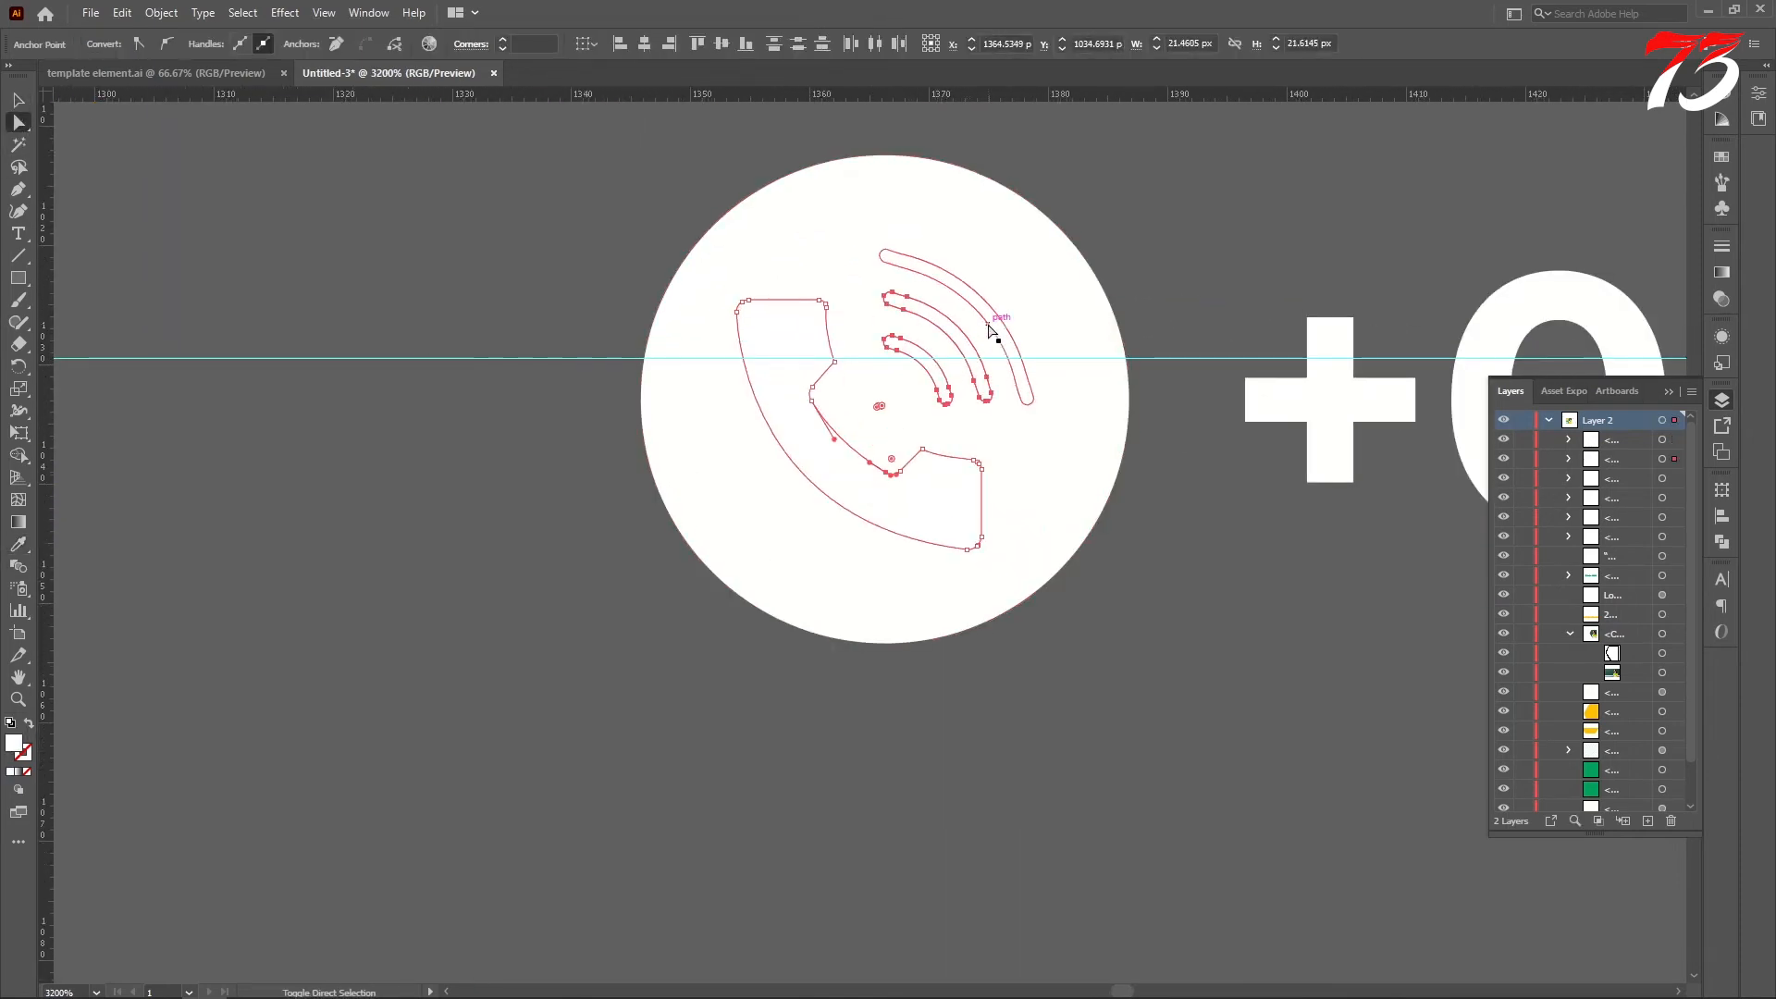
left_click(987, 324, "shift")
scroll(554, 397, "down", 9)
scroll(1091, 323, "up", 8)
left_click(1115, 271, "shift")
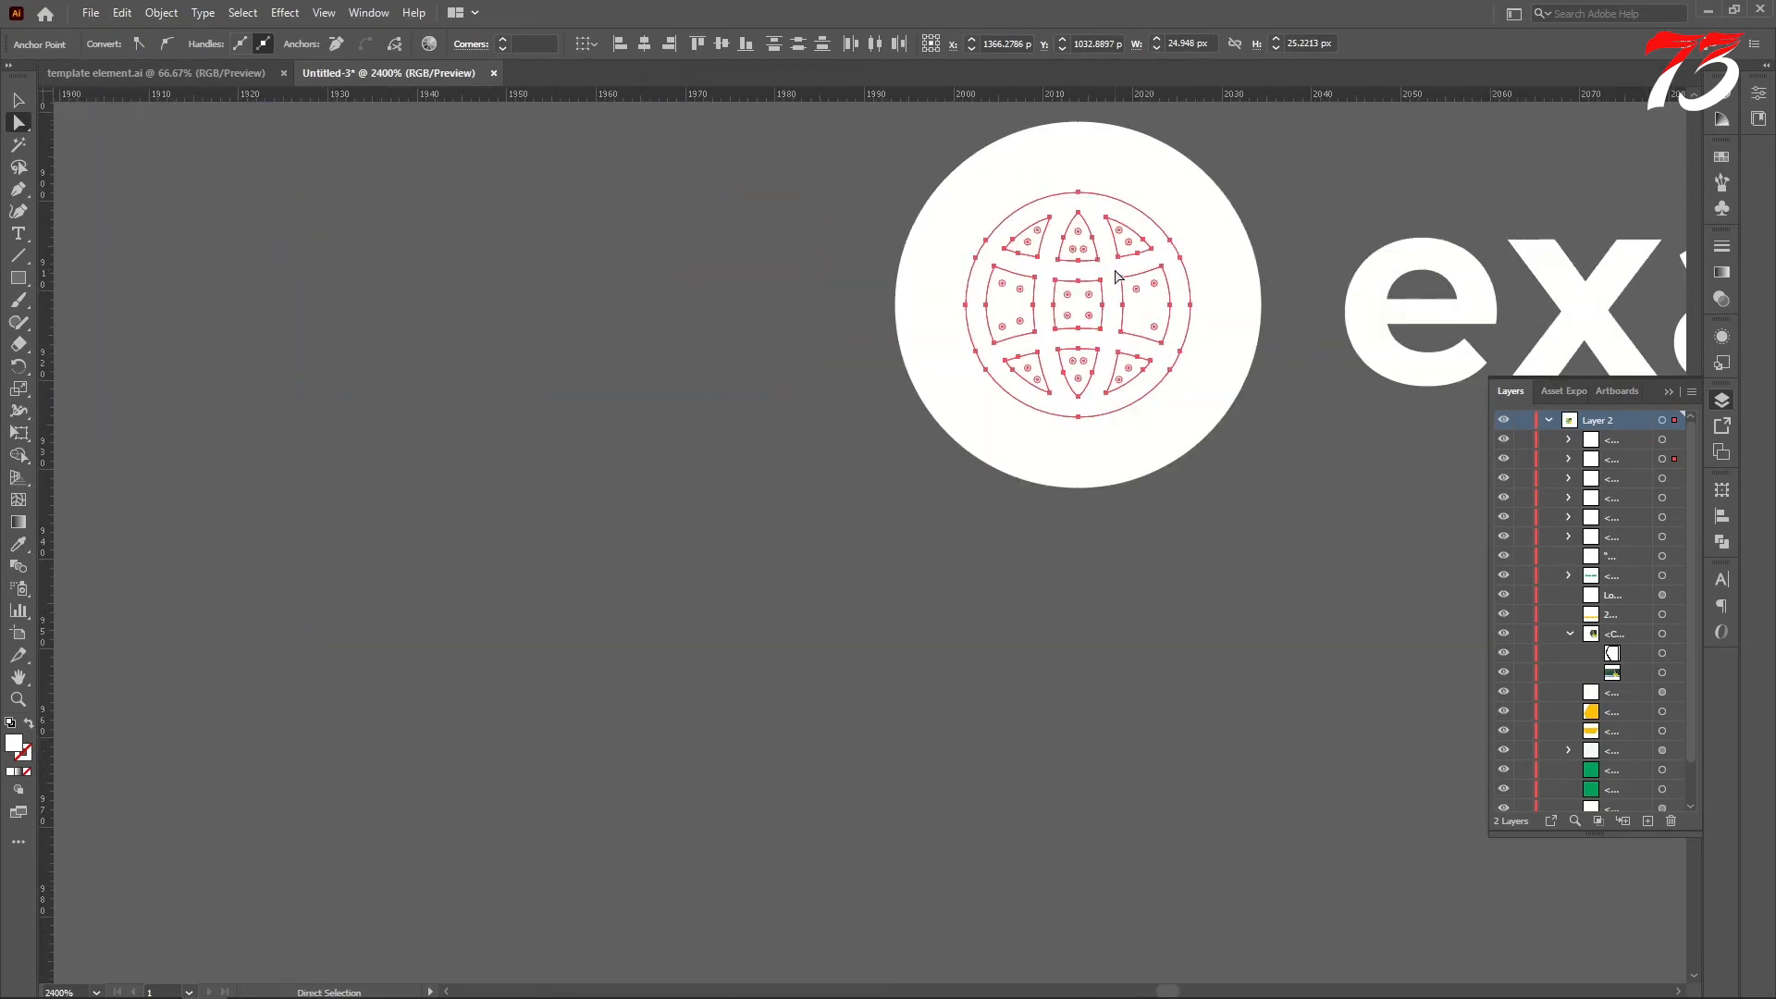
key("ctrl+1")
key("i")
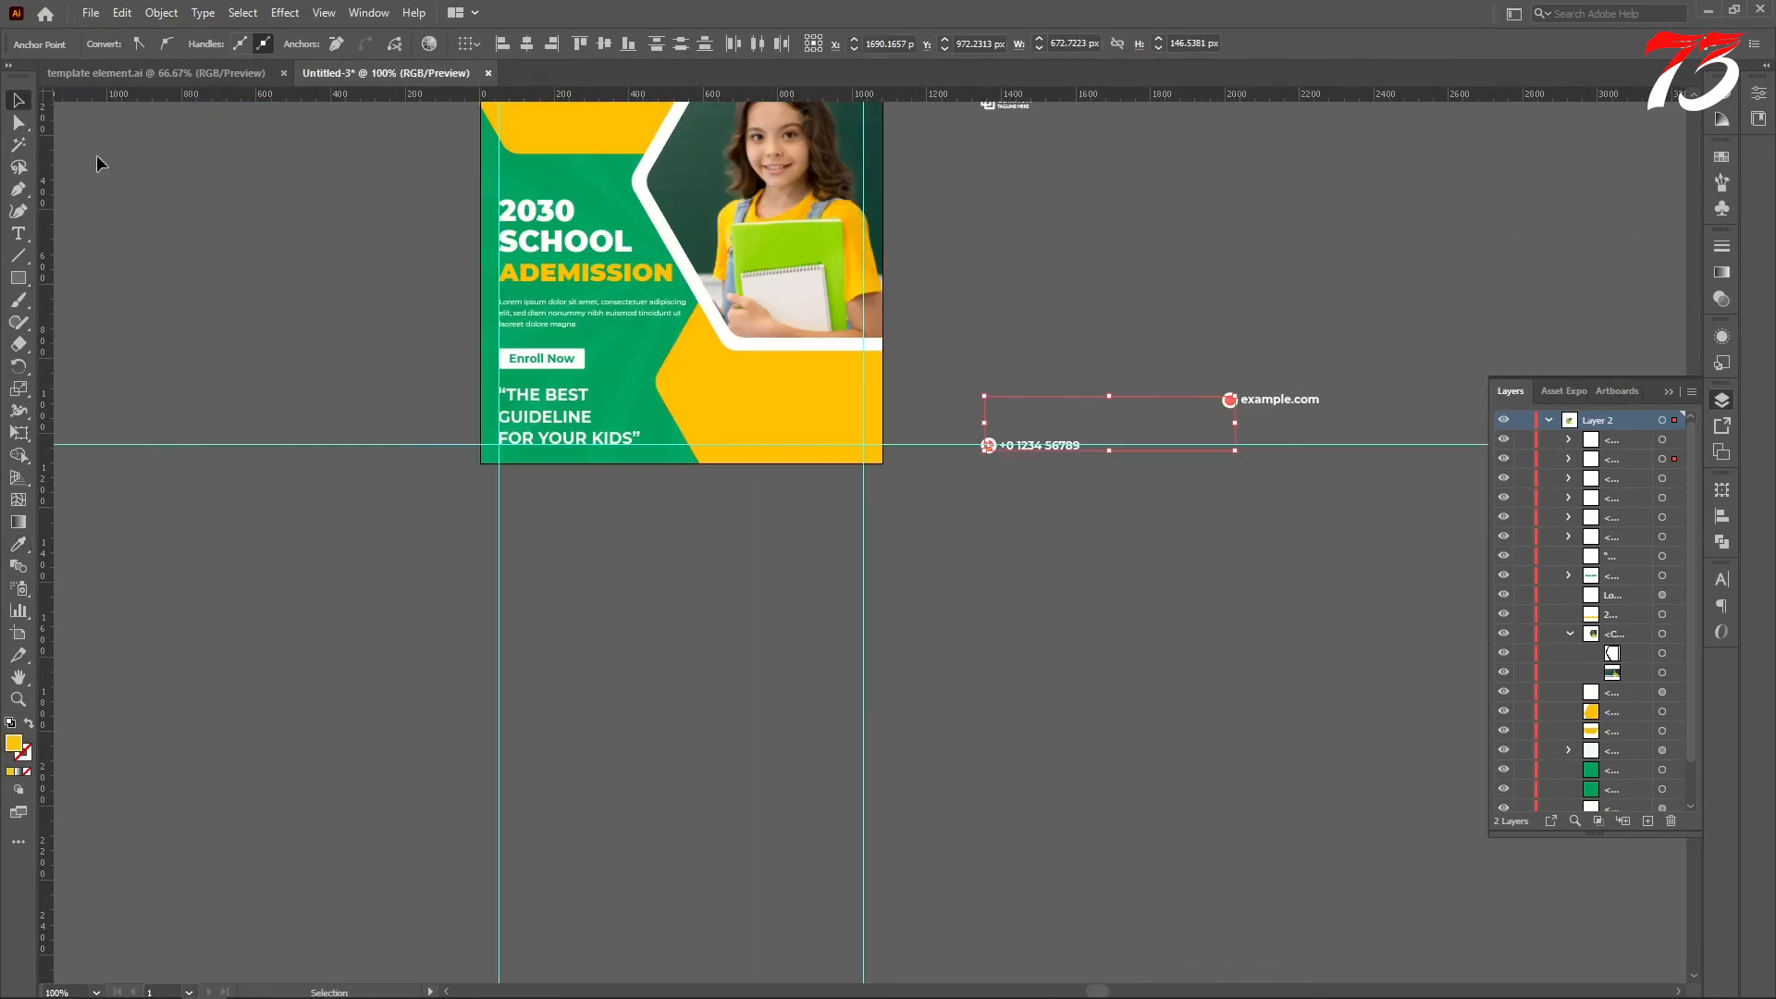
Ungroup the contact elements and stack the phone row above the website row on the lower yellow hexagon.
left_click_drag(1255, 403, 973, 362)
right_click(973, 363)
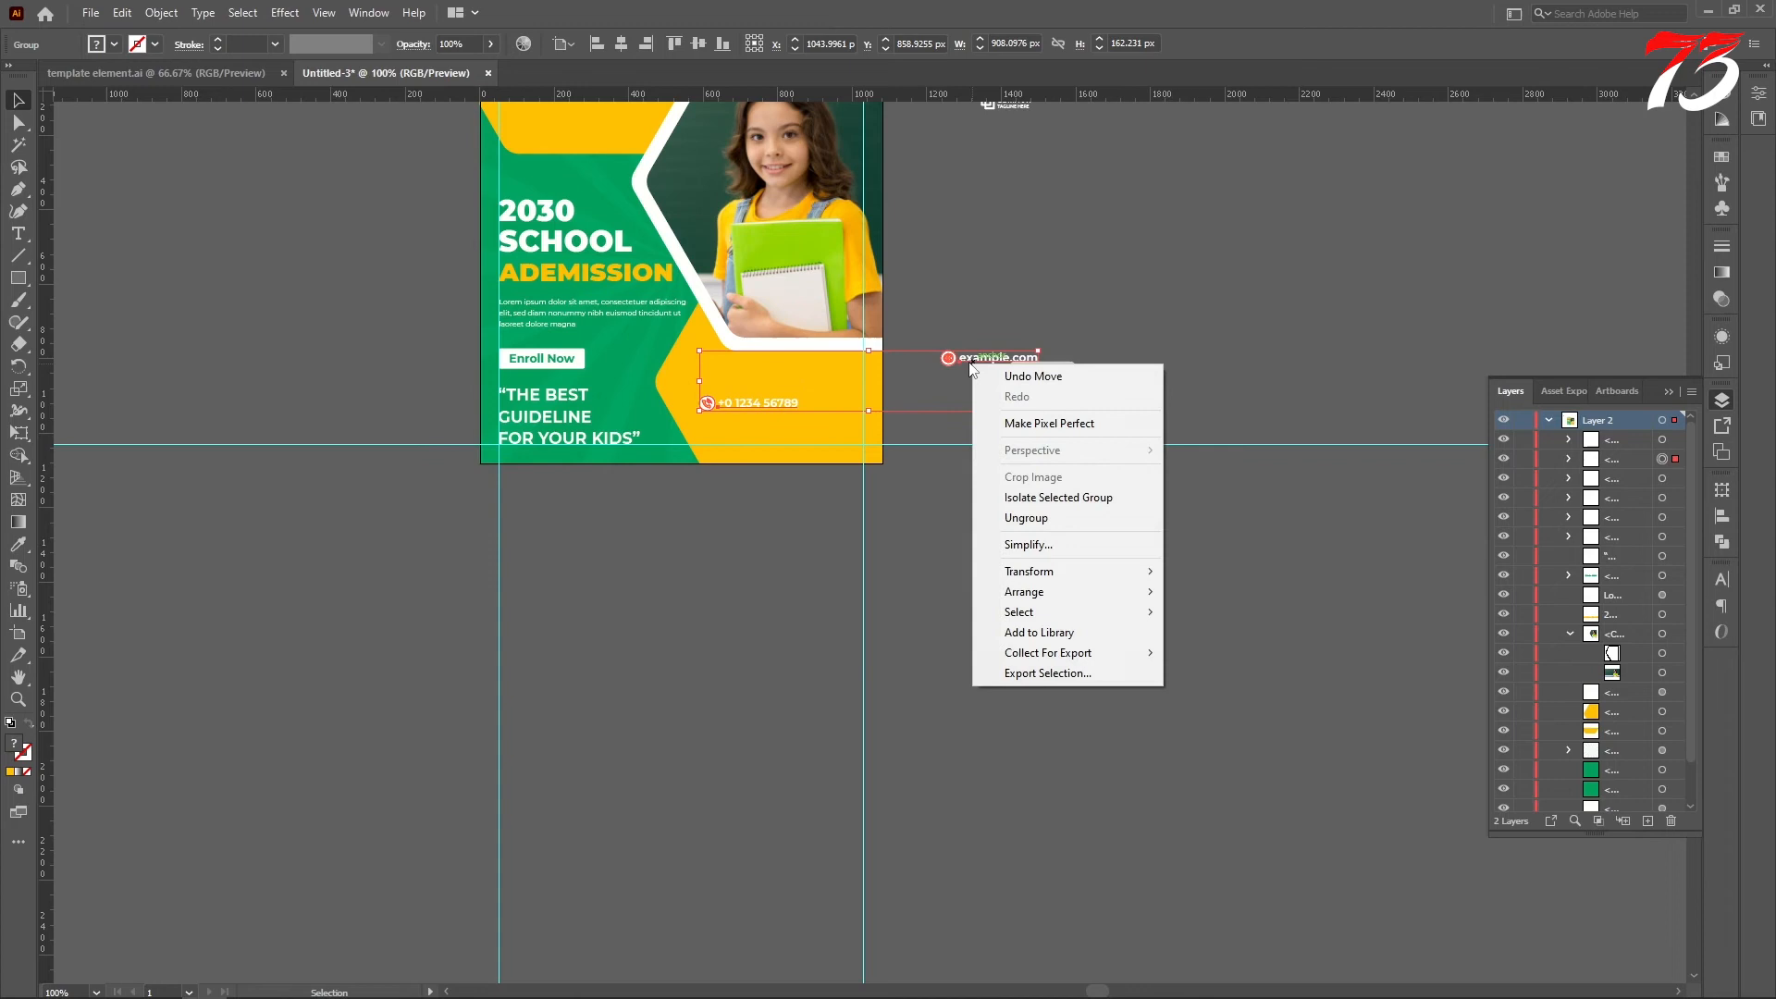
left_click(1041, 519)
left_click(1161, 583)
scroll(773, 404, "up", 3)
left_click_drag(761, 401, 937, 505)
left_click_drag(1341, 259, 793, 419)
scroll(916, 441, "up", 2)
left_click_drag(714, 539, 714, 293)
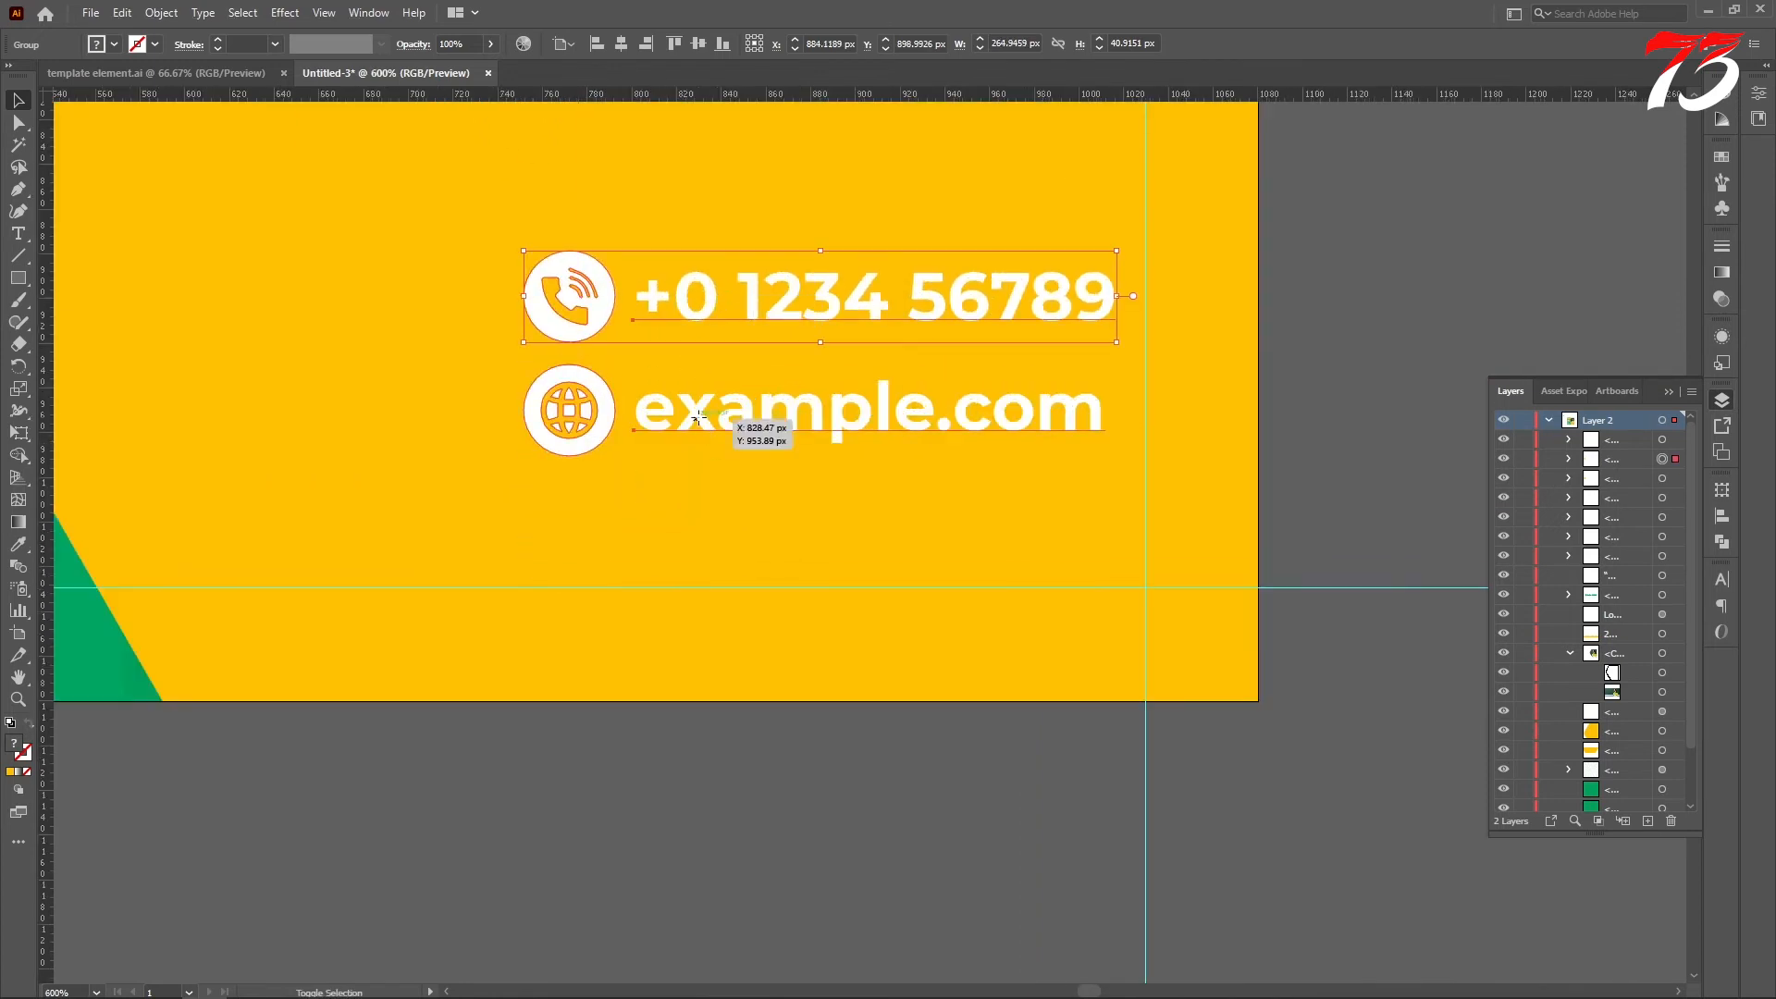
Right-align the phone and website rows and move them to the lower-right corner of the margin guides.
left_click(699, 416, "shift")
left_click(648, 45)
left_click_drag(952, 303, 986, 428)
left_click(1381, 373)
Enlarge the website row to match the phone row's width of about 265 px.
left_click(621, 537)
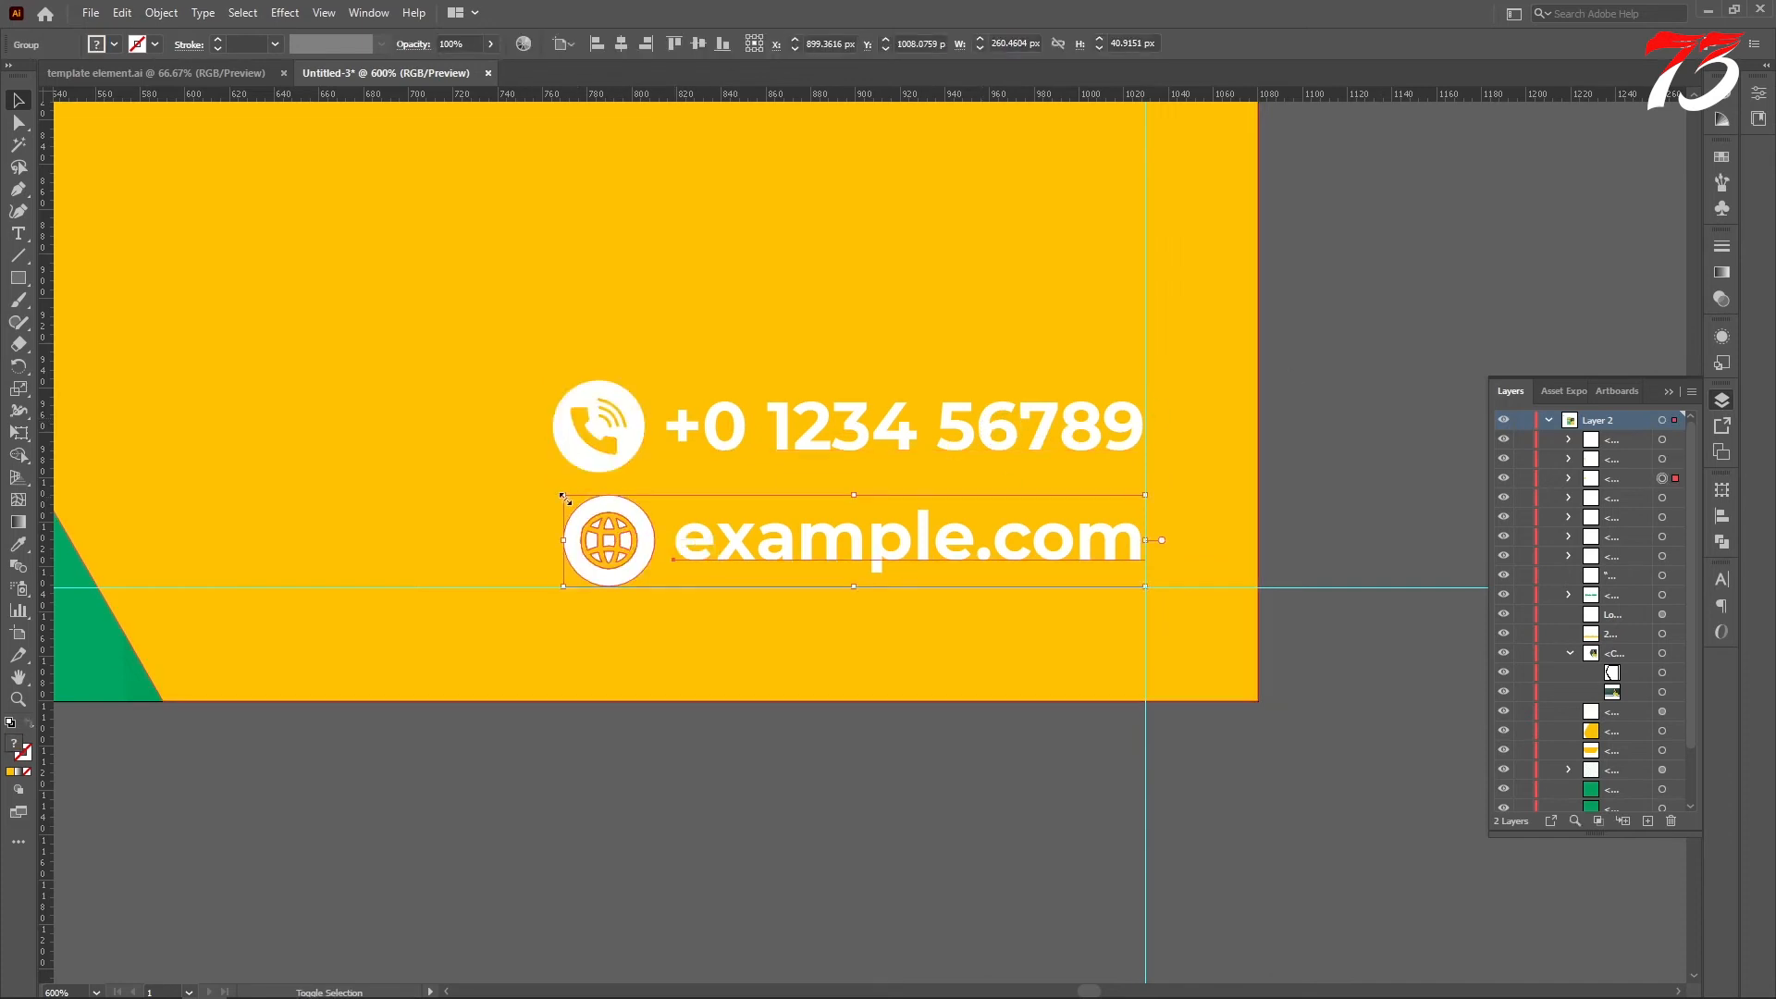
left_click_drag(563, 494, 553, 487)
left_click(612, 424, "shift")
left_click(945, 420)
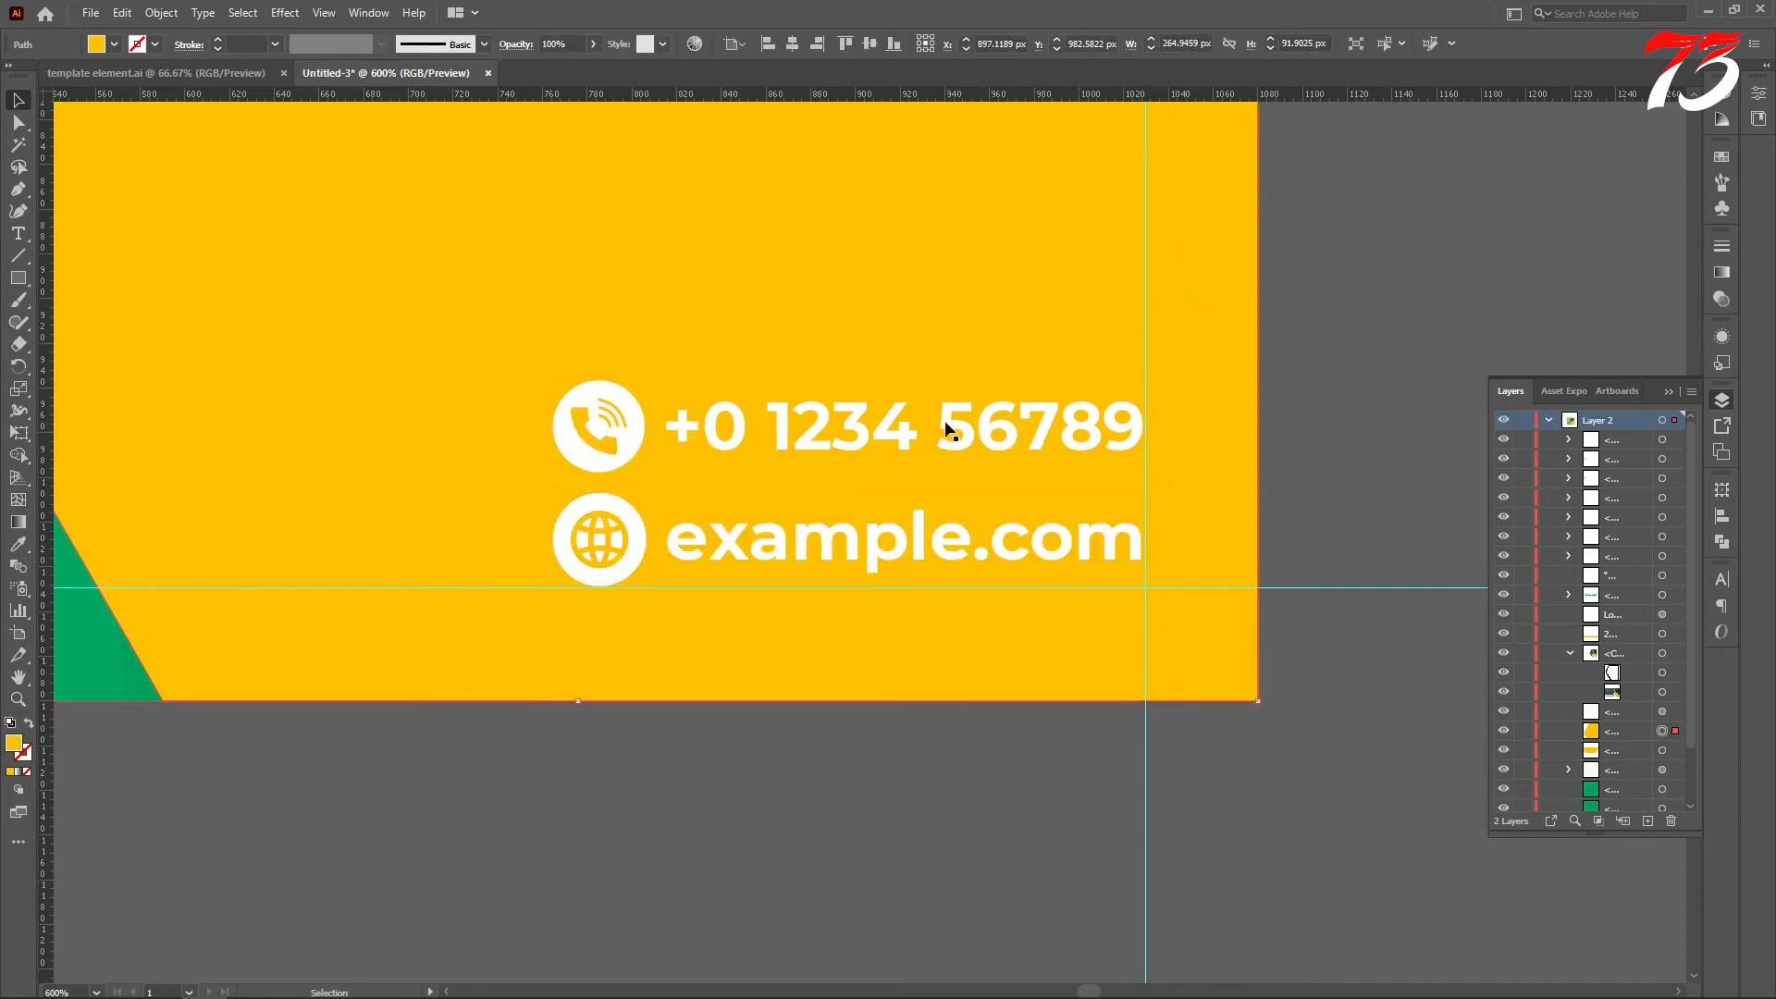
Nudge the phone row upward to widen the gap between it and the website row.
left_click(961, 422)
key("Up")
key("Up")
key("Up")
key("Up")
key("Up")
key("Up")
key("Up")
key("Up")
key("Up")
key("Up")
key("Up")
key("Up")
key("Up")
key("Up")
key("Up")
key("Up")
key("Up")
key("Up")
key("Up")
key("Up")
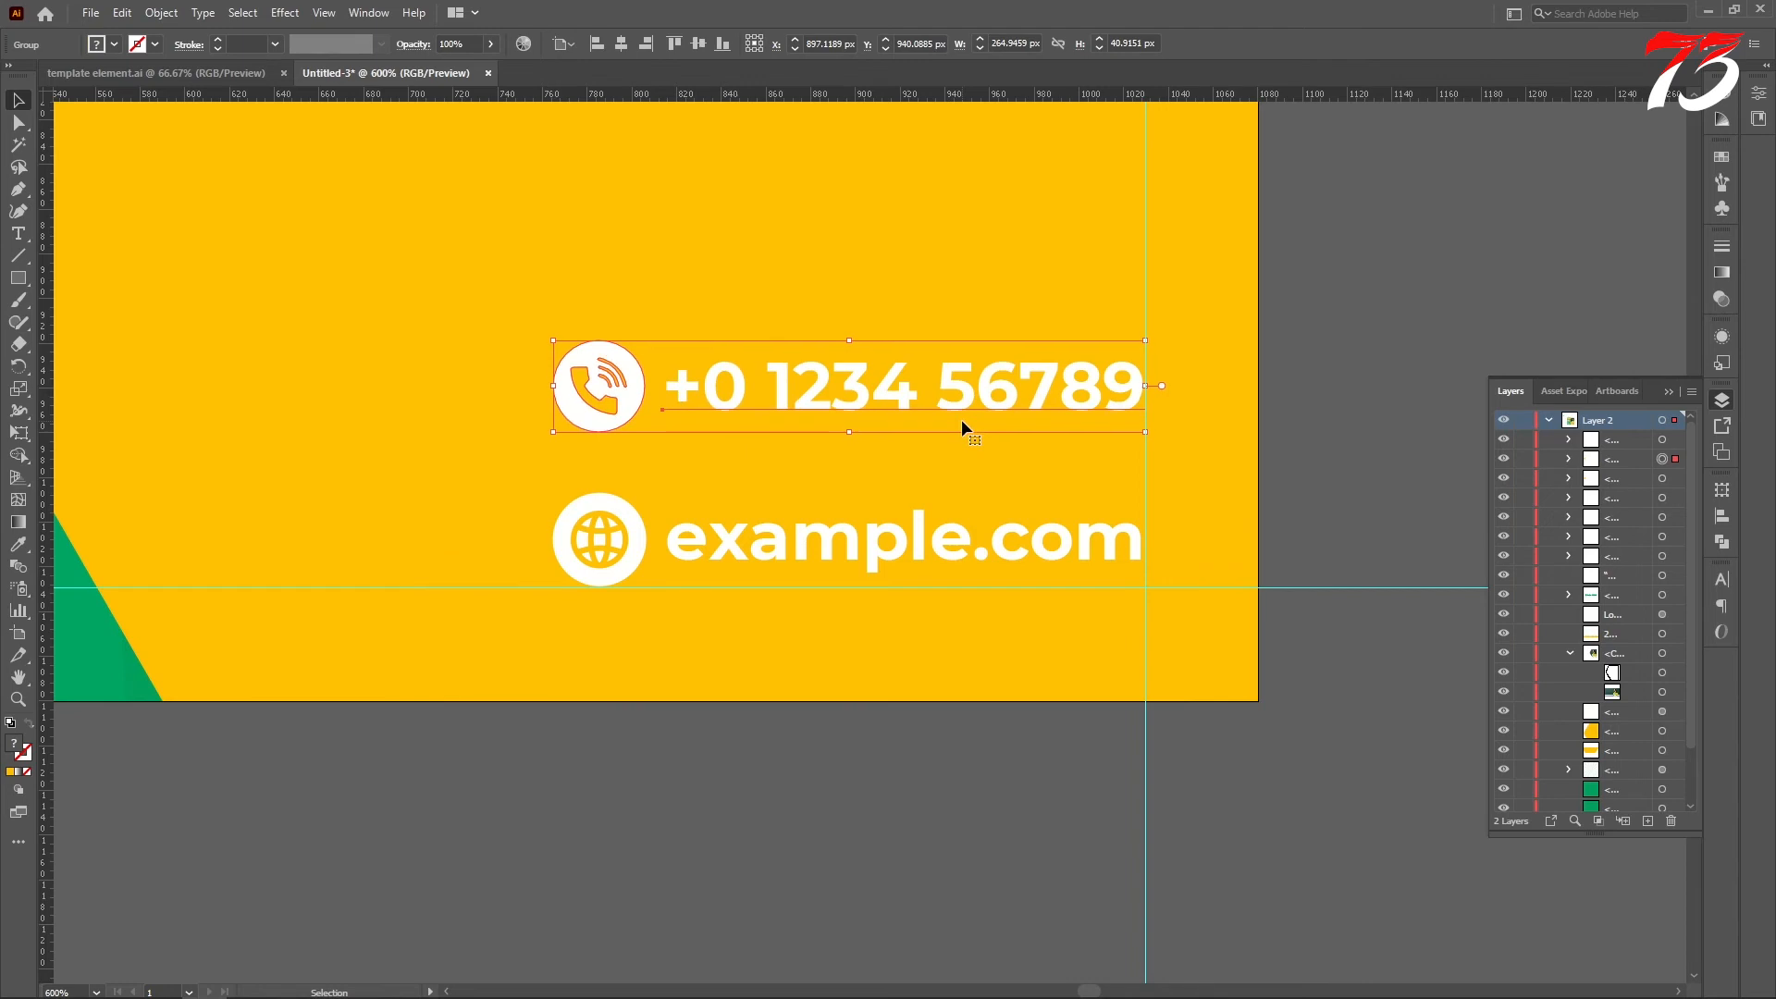
scroll(964, 479, "down", 3)
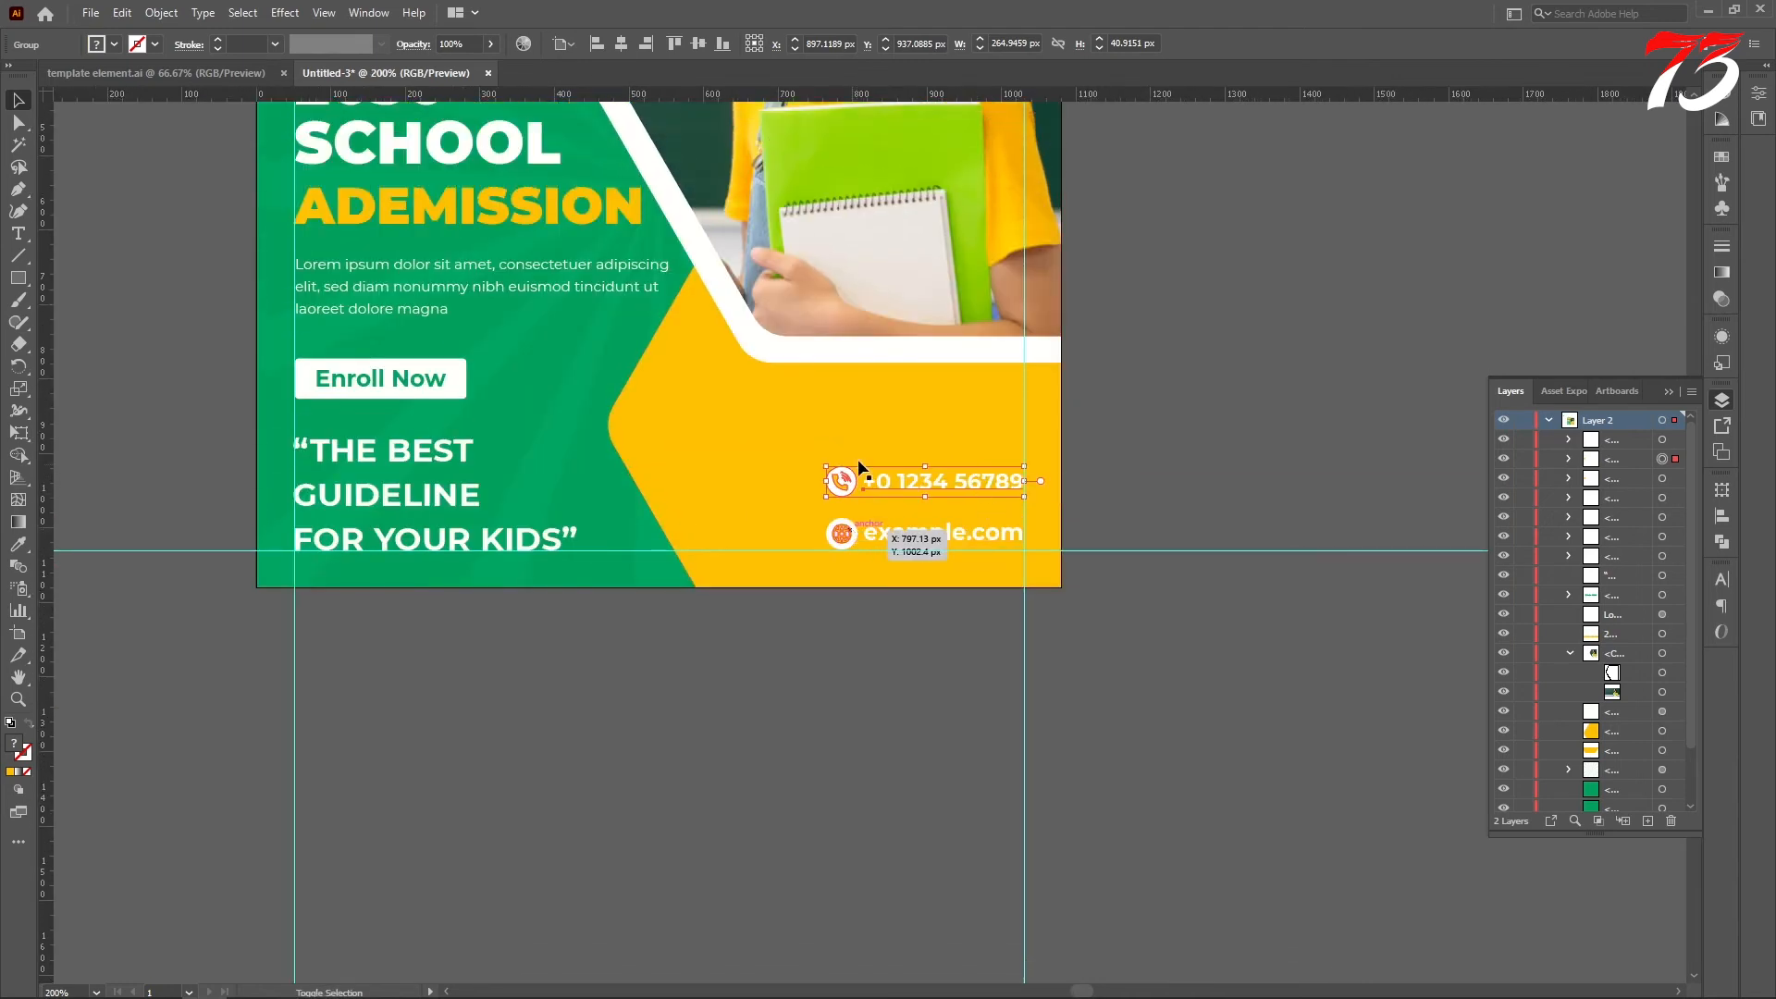
key("Up")
key("Up")
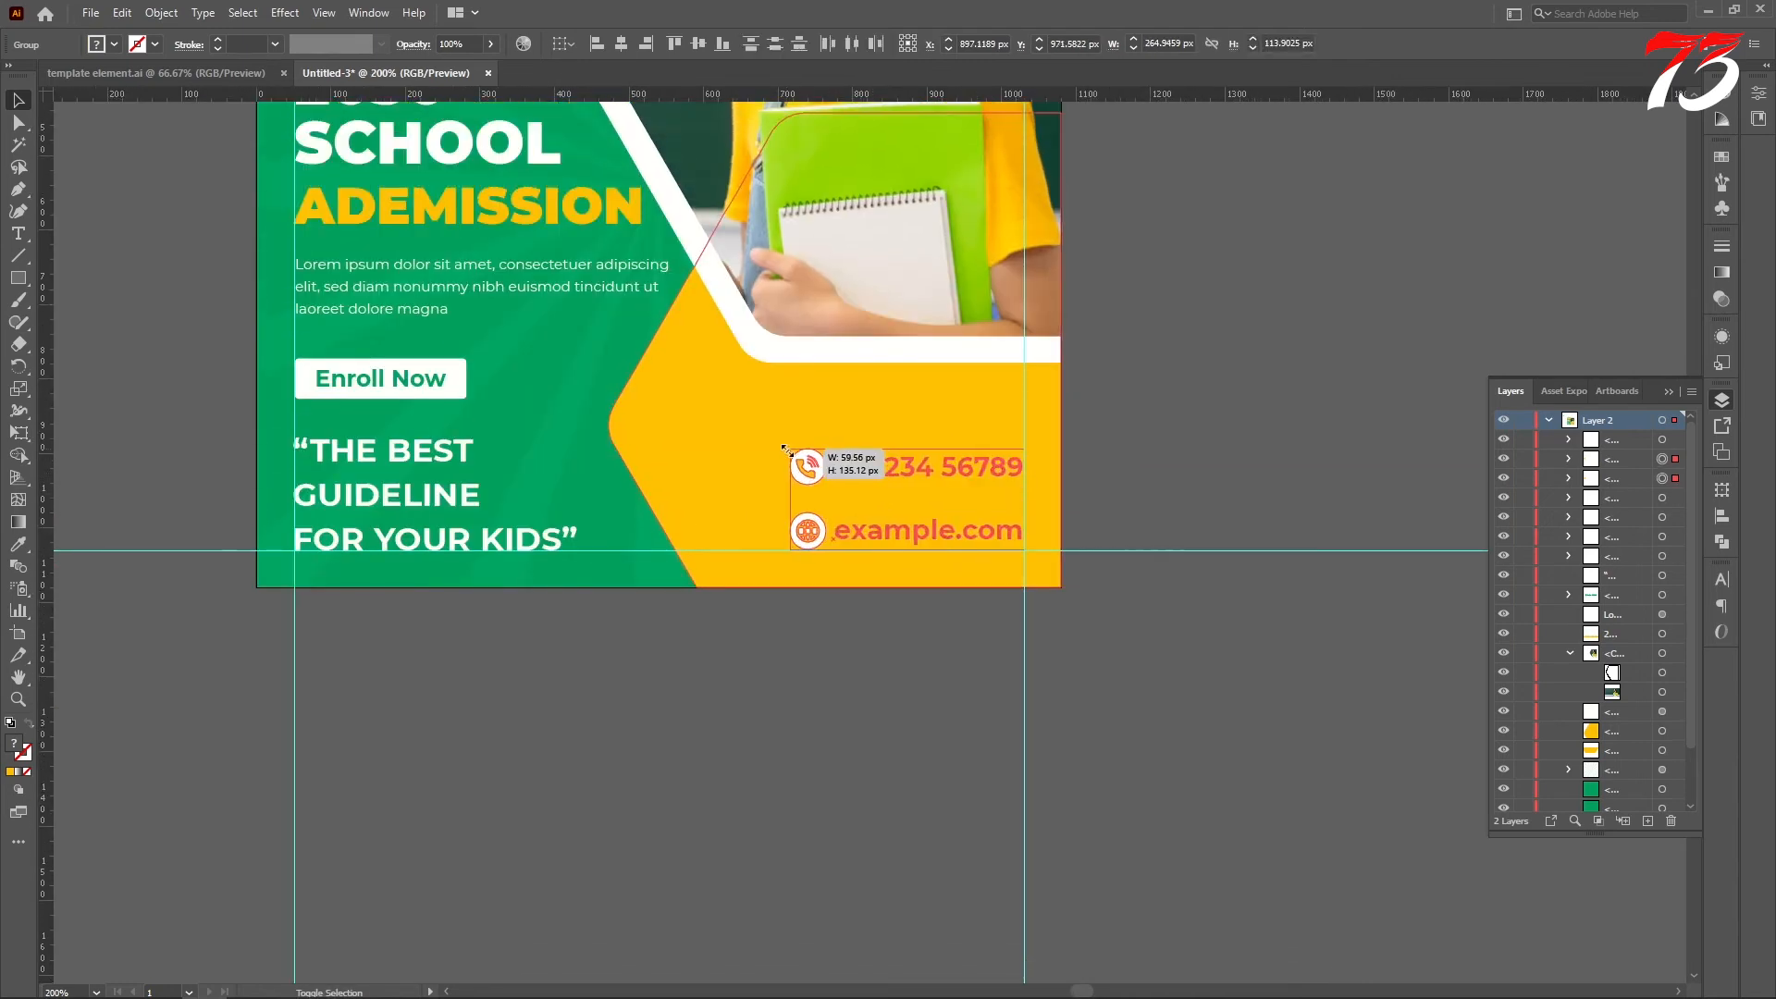
left_click(1168, 476)
Move the company logo onto the upper yellow hexagon and align its mark with the upper-left corner of the margin guides.
scroll(1087, 532, "down", 1)
scroll(1042, 571, "up", 3)
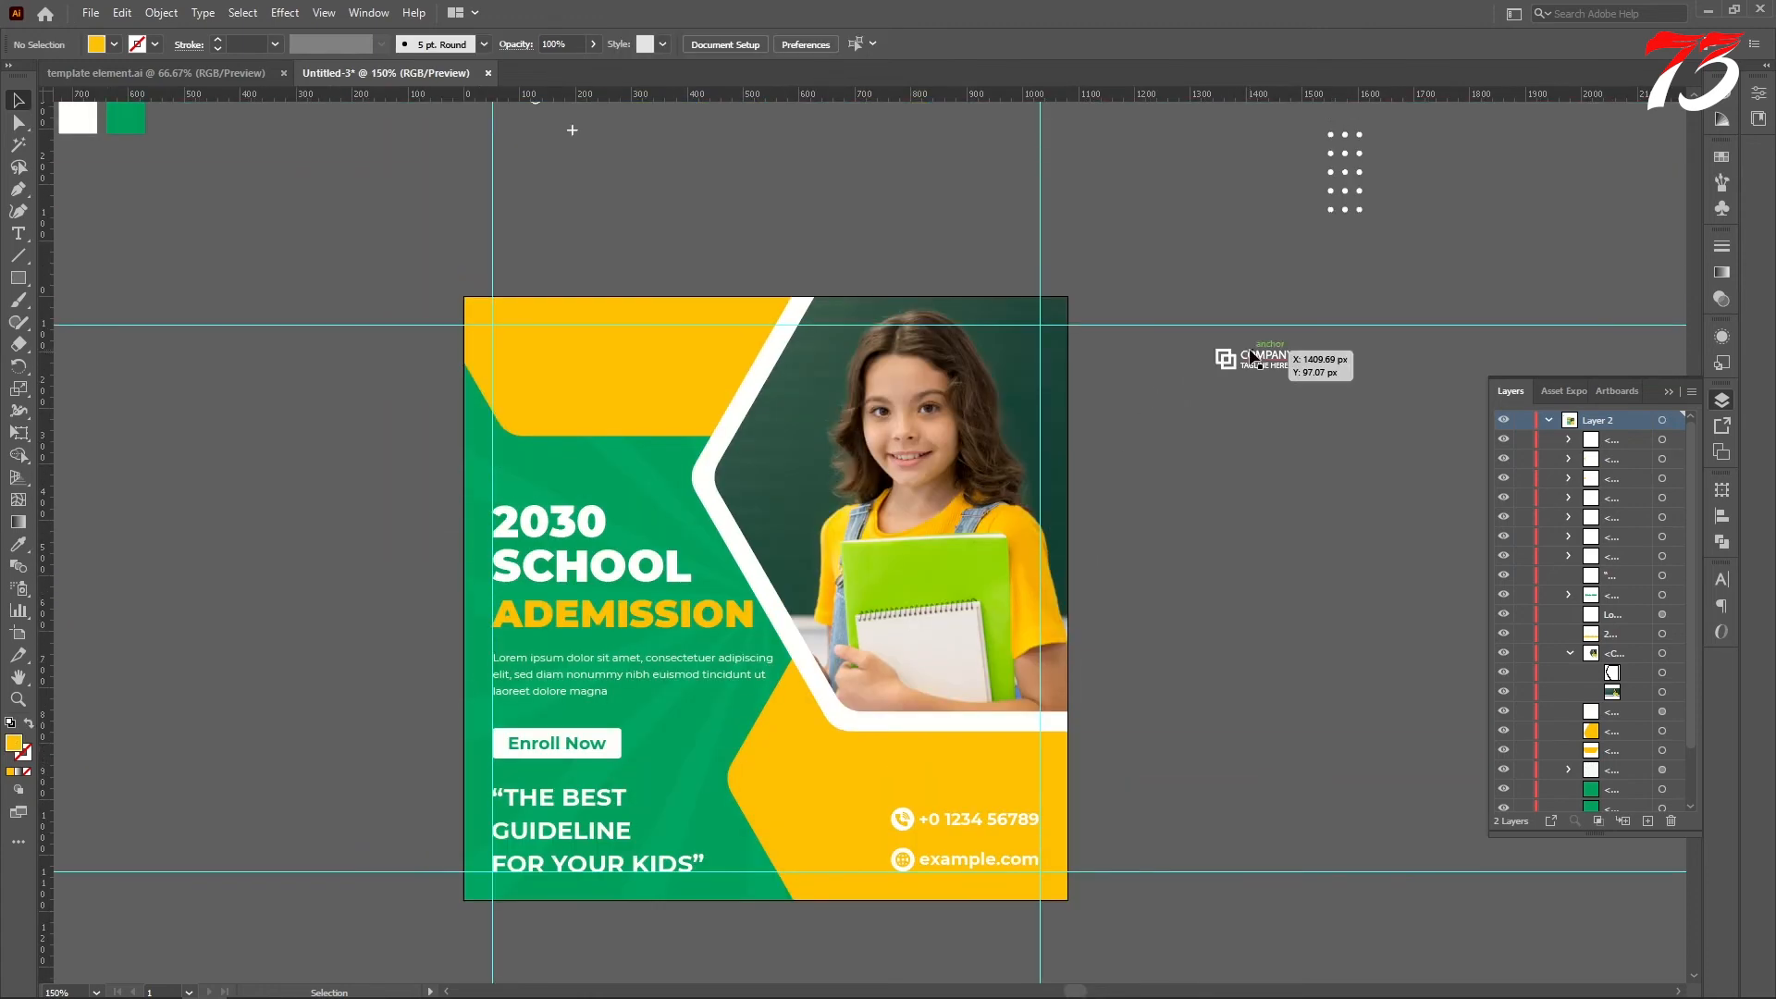
left_click_drag(1251, 353, 542, 331)
scroll(501, 334, "up", 9)
left_click_drag(651, 398, 319, 398)
key("Right")
key("Right")
key("Right")
key("Right")
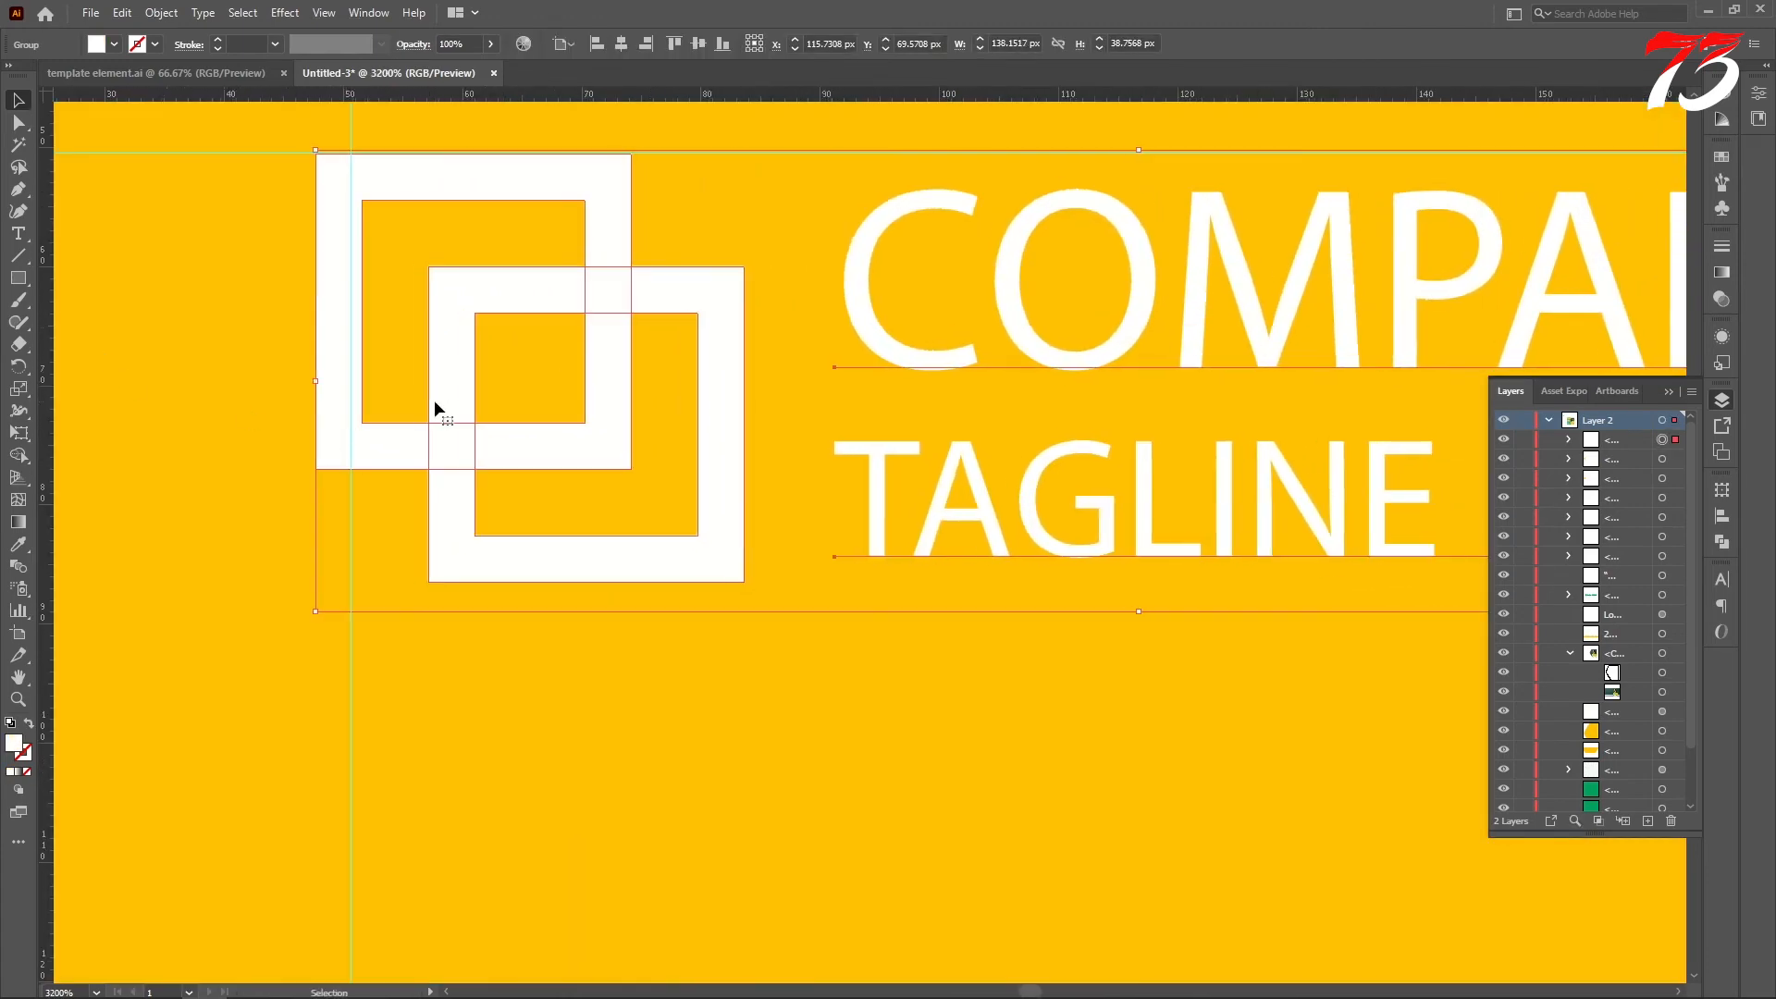
Set the logo's "COMPANY" text in Montserrat Bold.
left_click(16, 235)
key("ctrl+minus")
key("ctrl+minus")
left_click_drag(735, 332, 1295, 344)
type("mon")
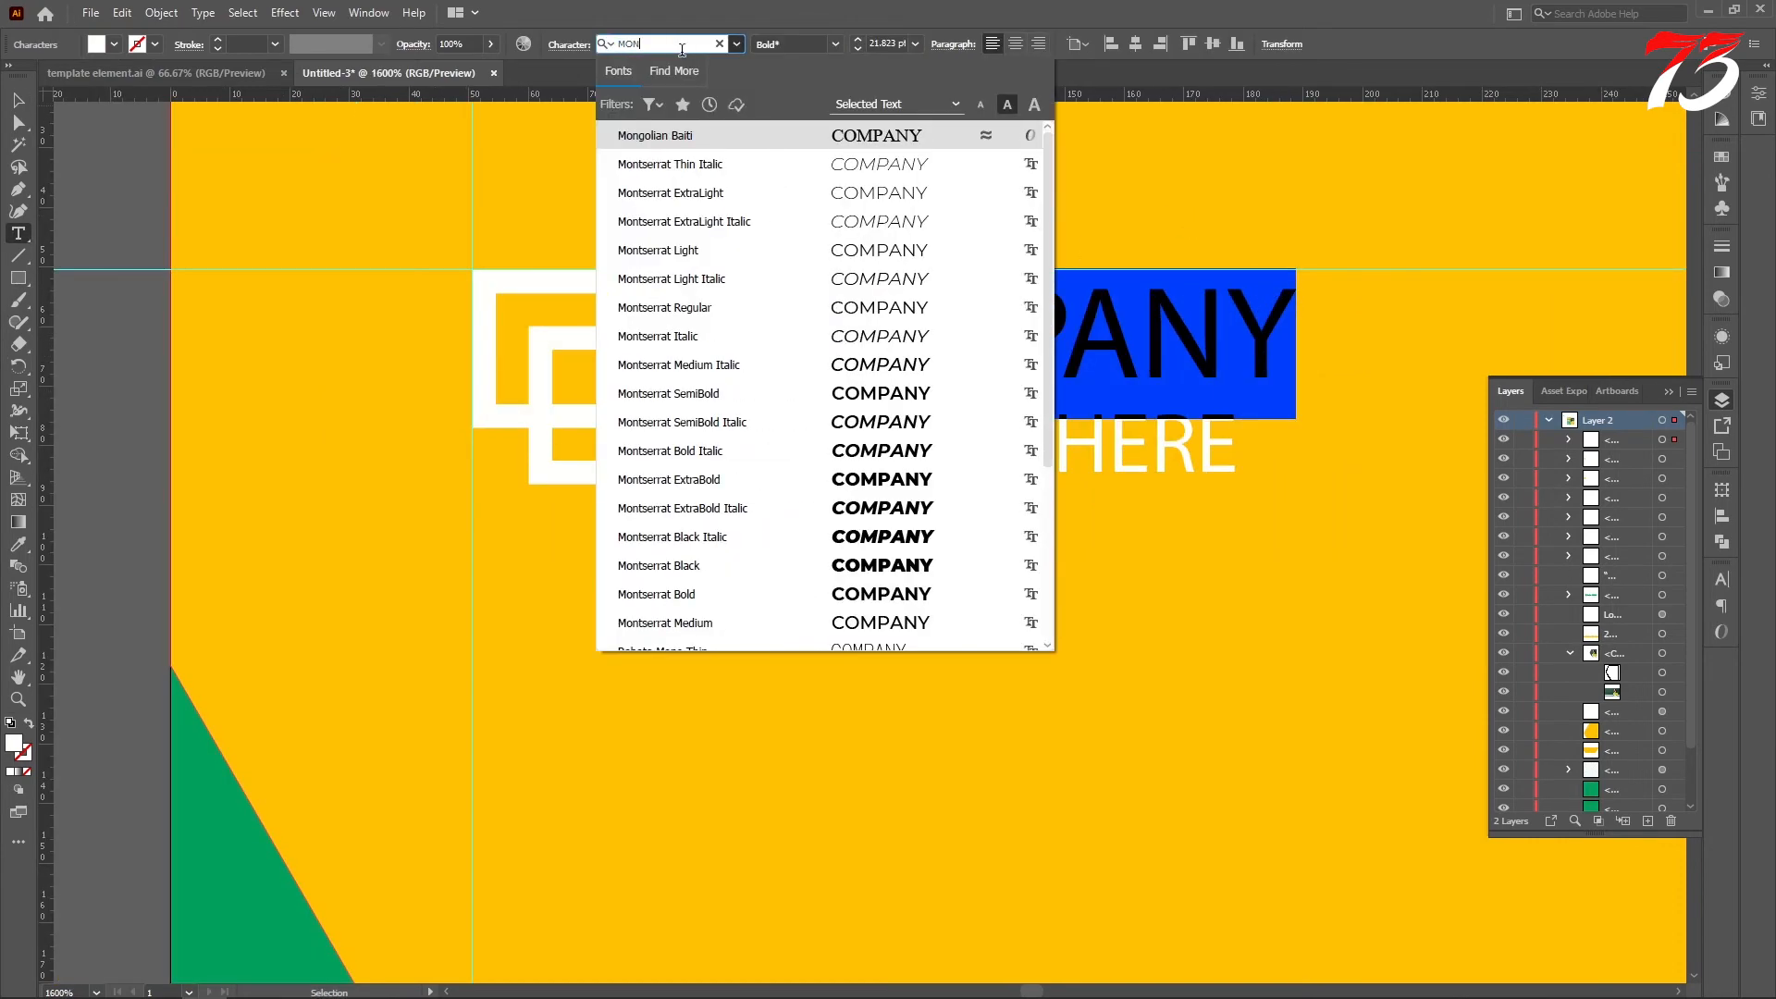
left_click(869, 590)
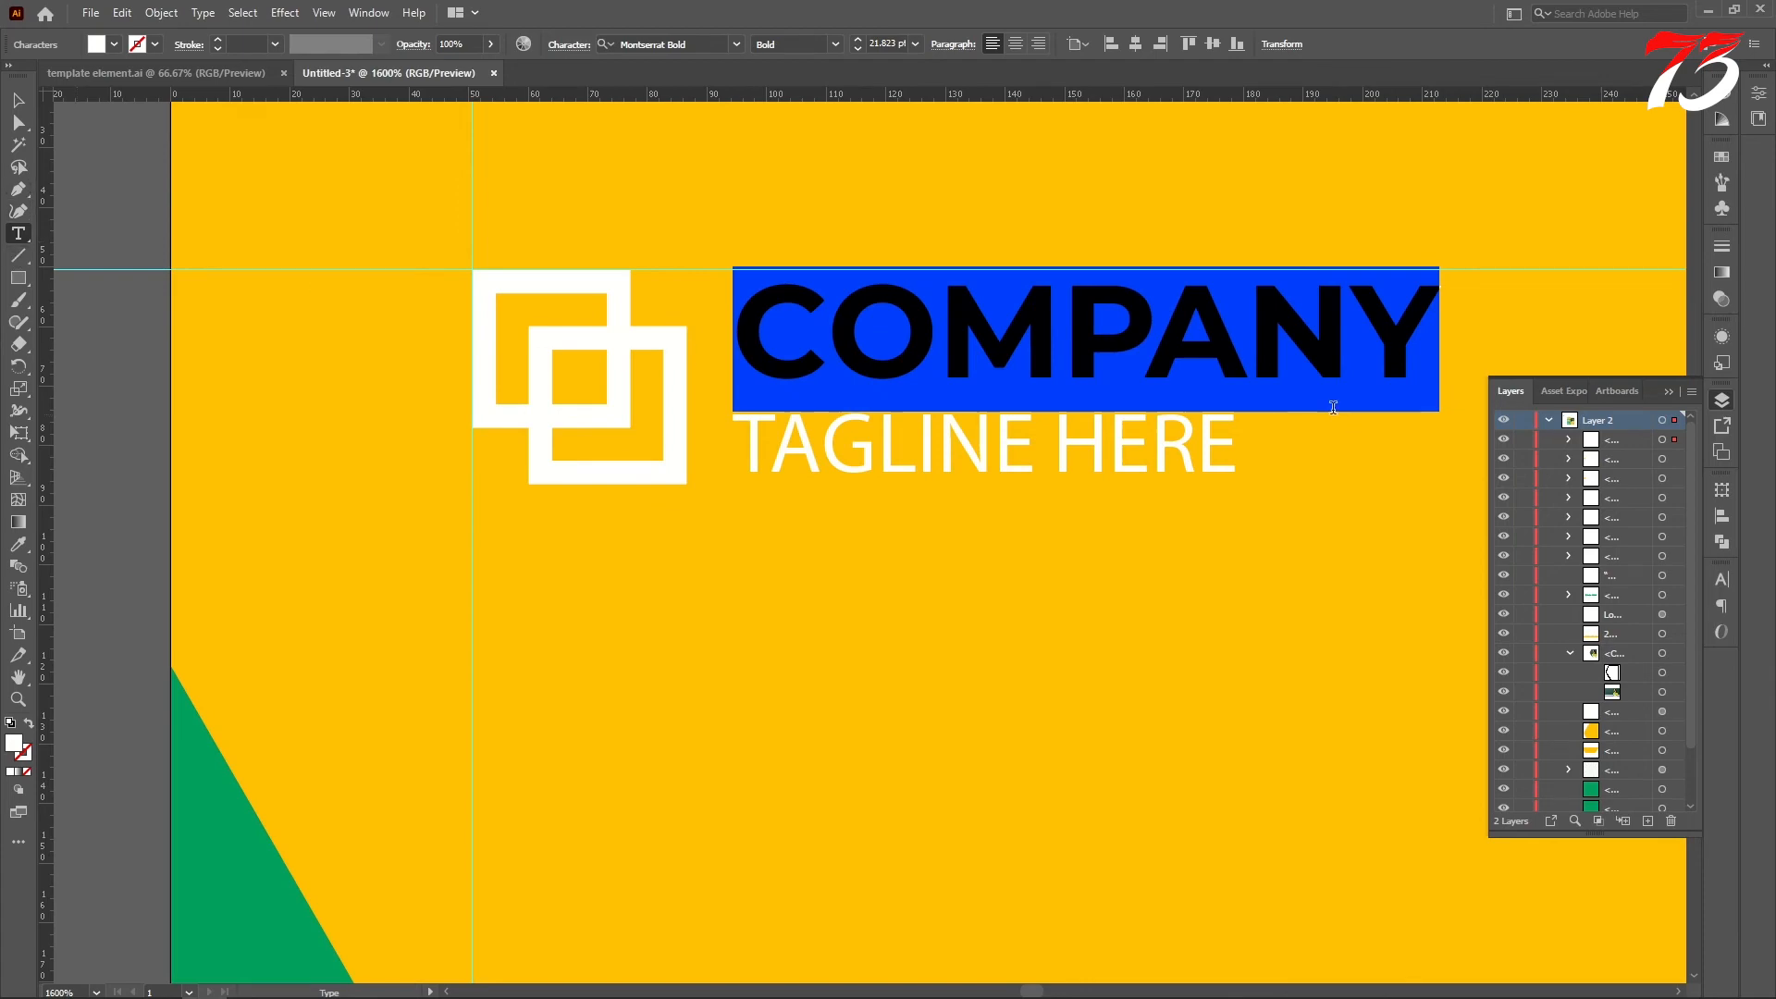
Set the logo's "TAGLINE HERE" text in Montserrat SemiBold with a tracking of 50.
left_click_drag(1236, 448, 733, 448)
left_click(669, 44)
type("mon")
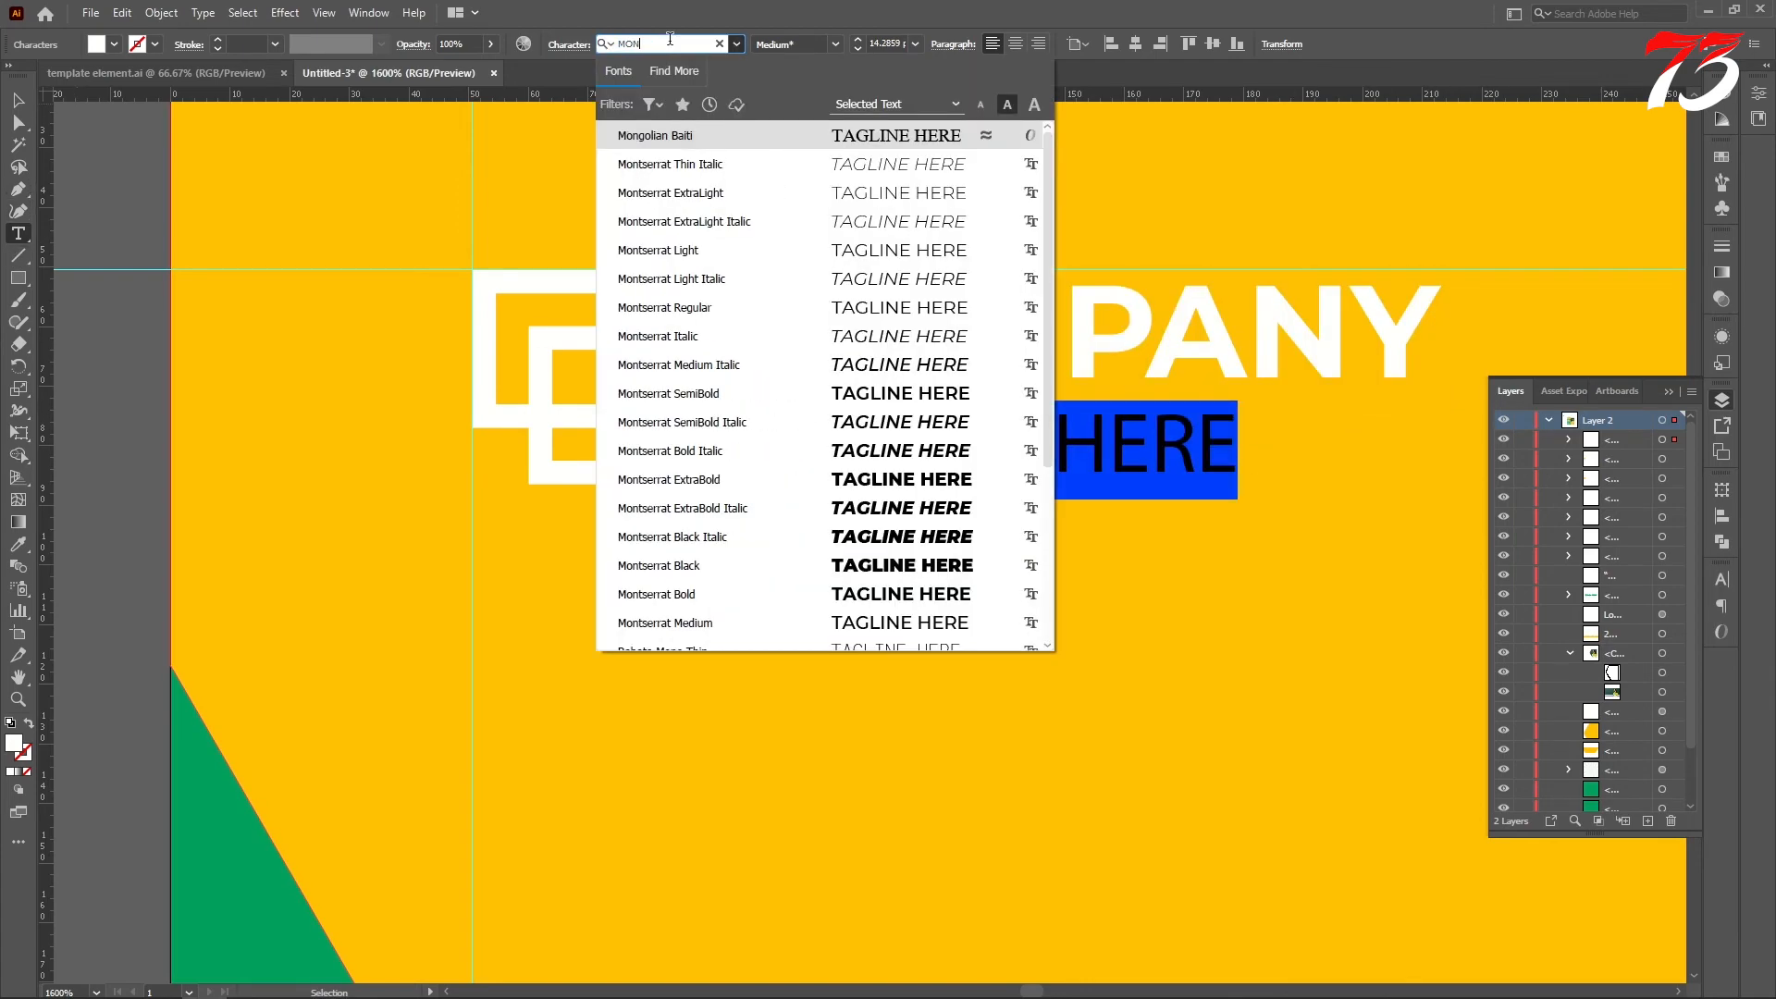
left_click(874, 387)
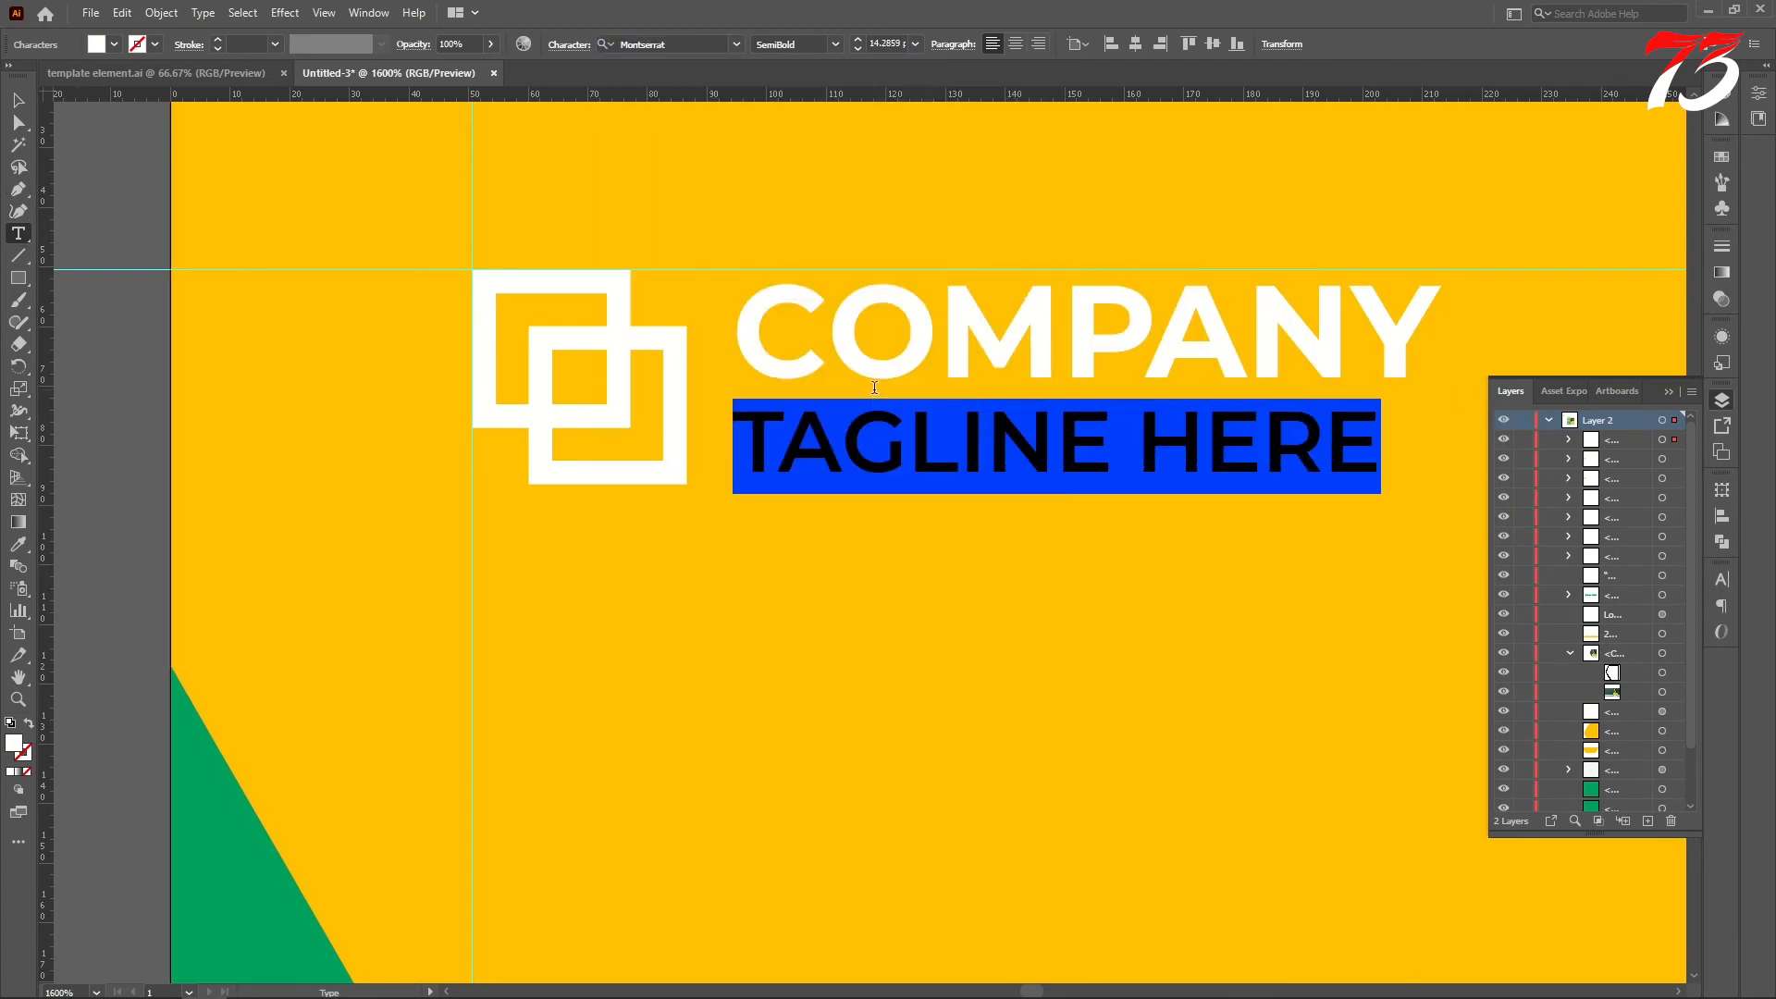
left_click(579, 44)
left_click(548, 155)
type("50")
key("Return")
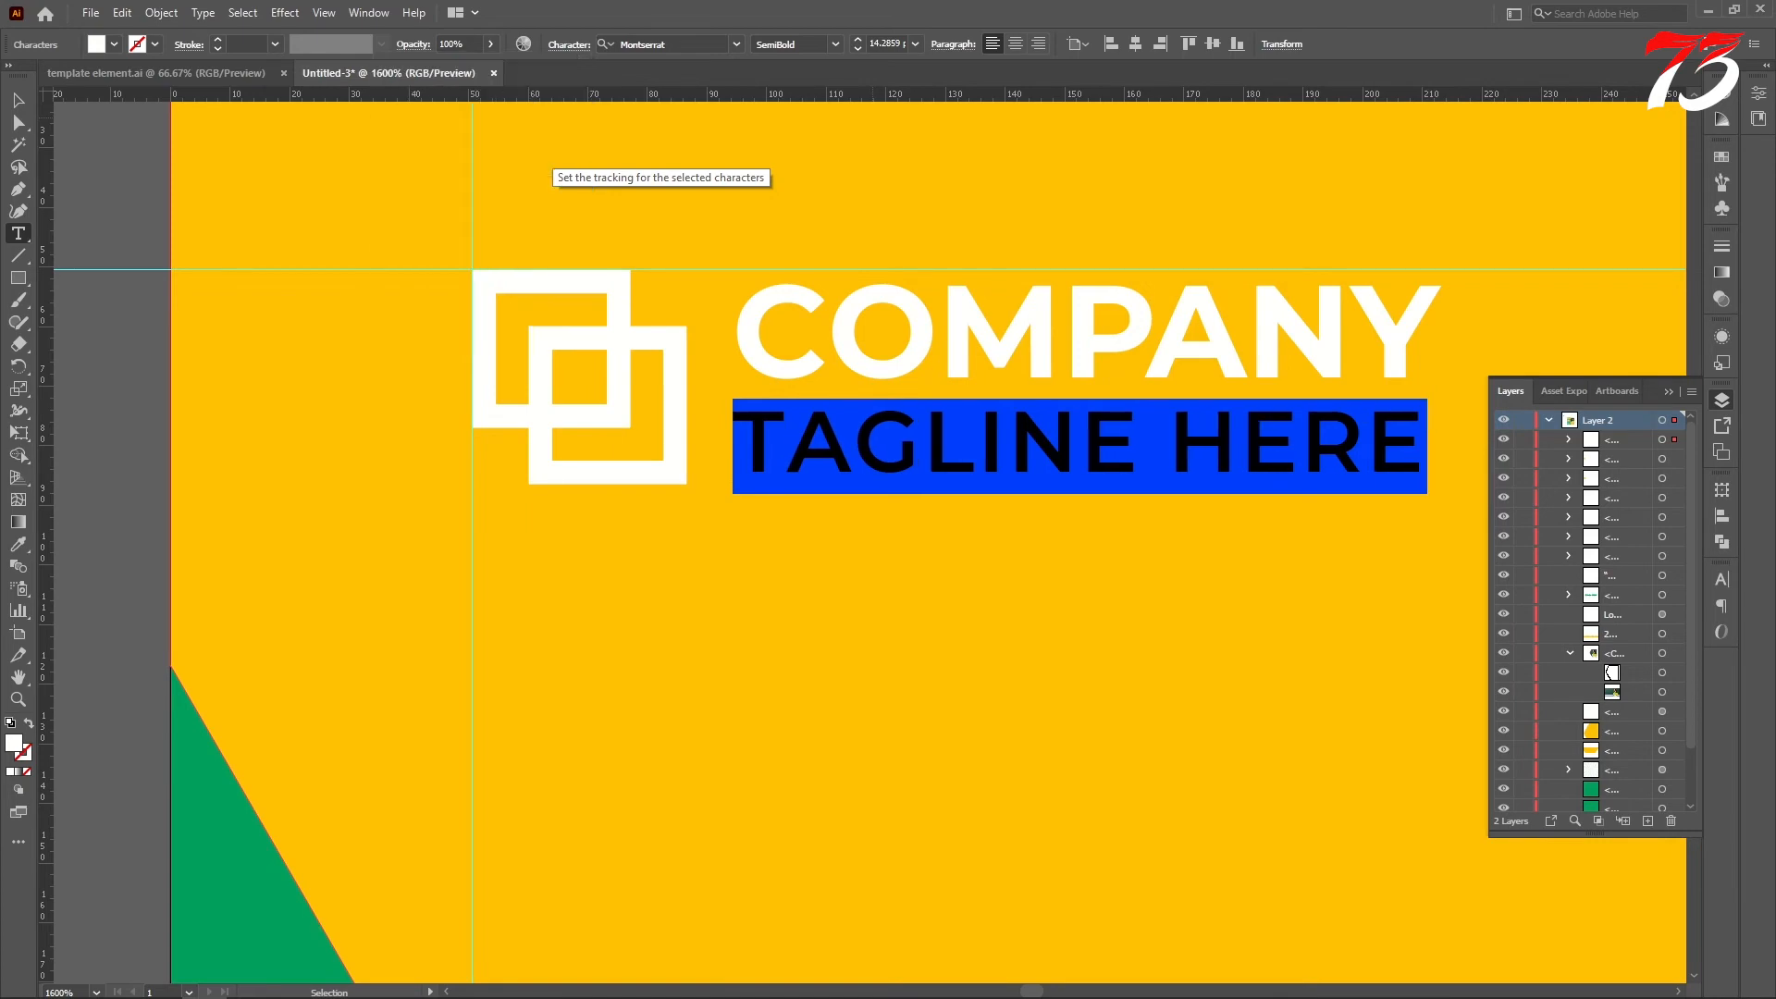
Enlarge the whole company logo proportionally, keeping its upper-left corner on the margin guides.
left_click(19, 99)
scroll(938, 400, "down", 4)
key("ctrl+shift+a")
left_click(1000, 418)
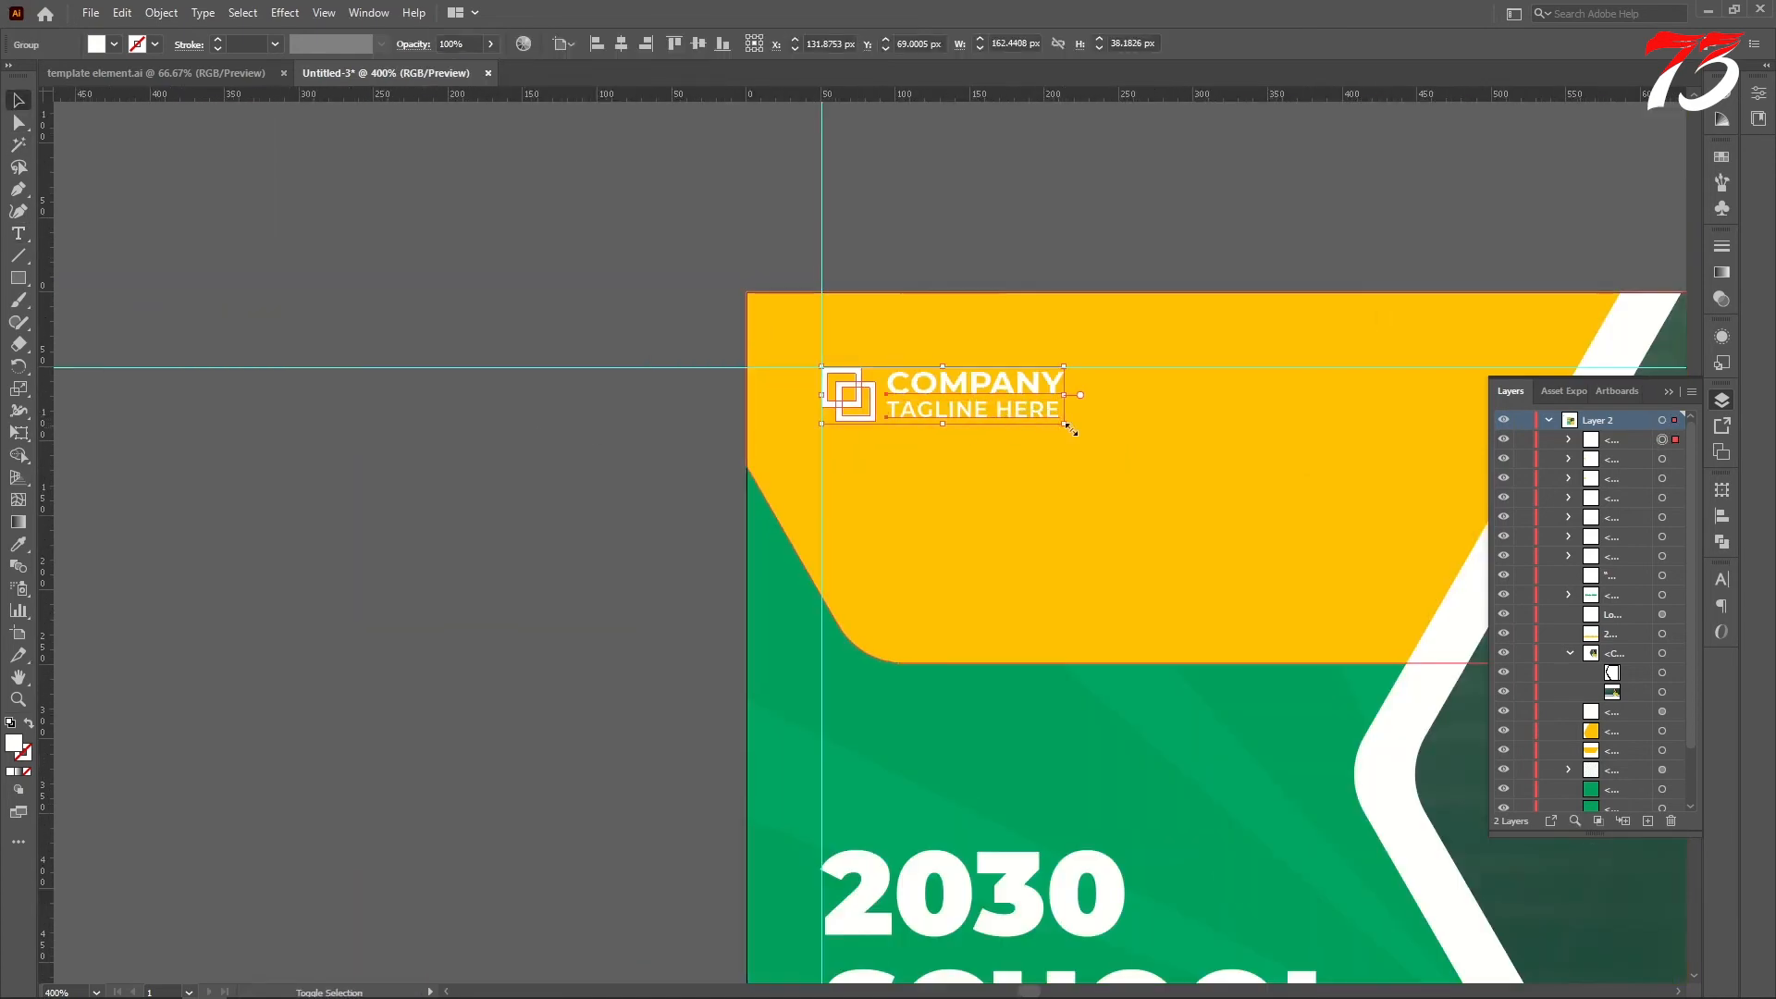
left_click_drag(1065, 423, 1121, 477)
left_click(558, 413)
Try the dot pattern below the logo as a horizontal grid about 117 px wide on the upper yellow hexagon.
scroll(557, 412, "down", 3)
scroll(557, 415, "down", 2)
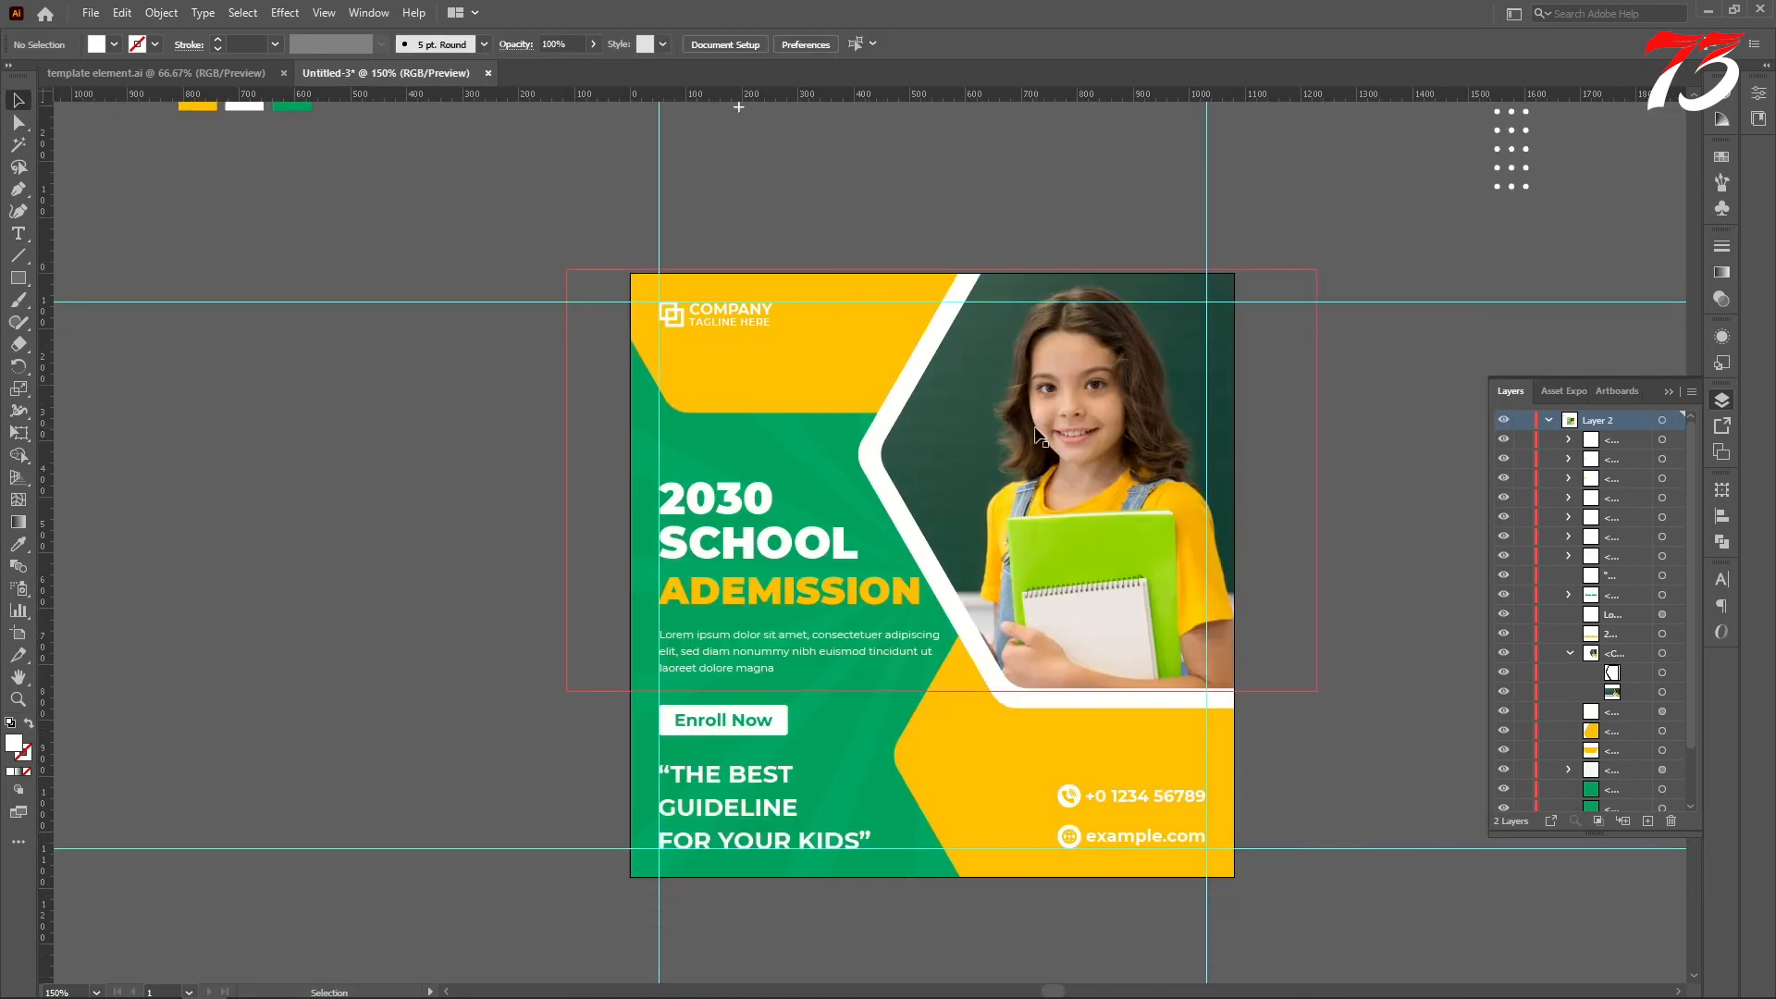
scroll(1147, 440, "up", 4)
left_click_drag(1522, 313, 779, 528)
scroll(769, 525, "up", 3)
left_click_drag(819, 393, 936, 582)
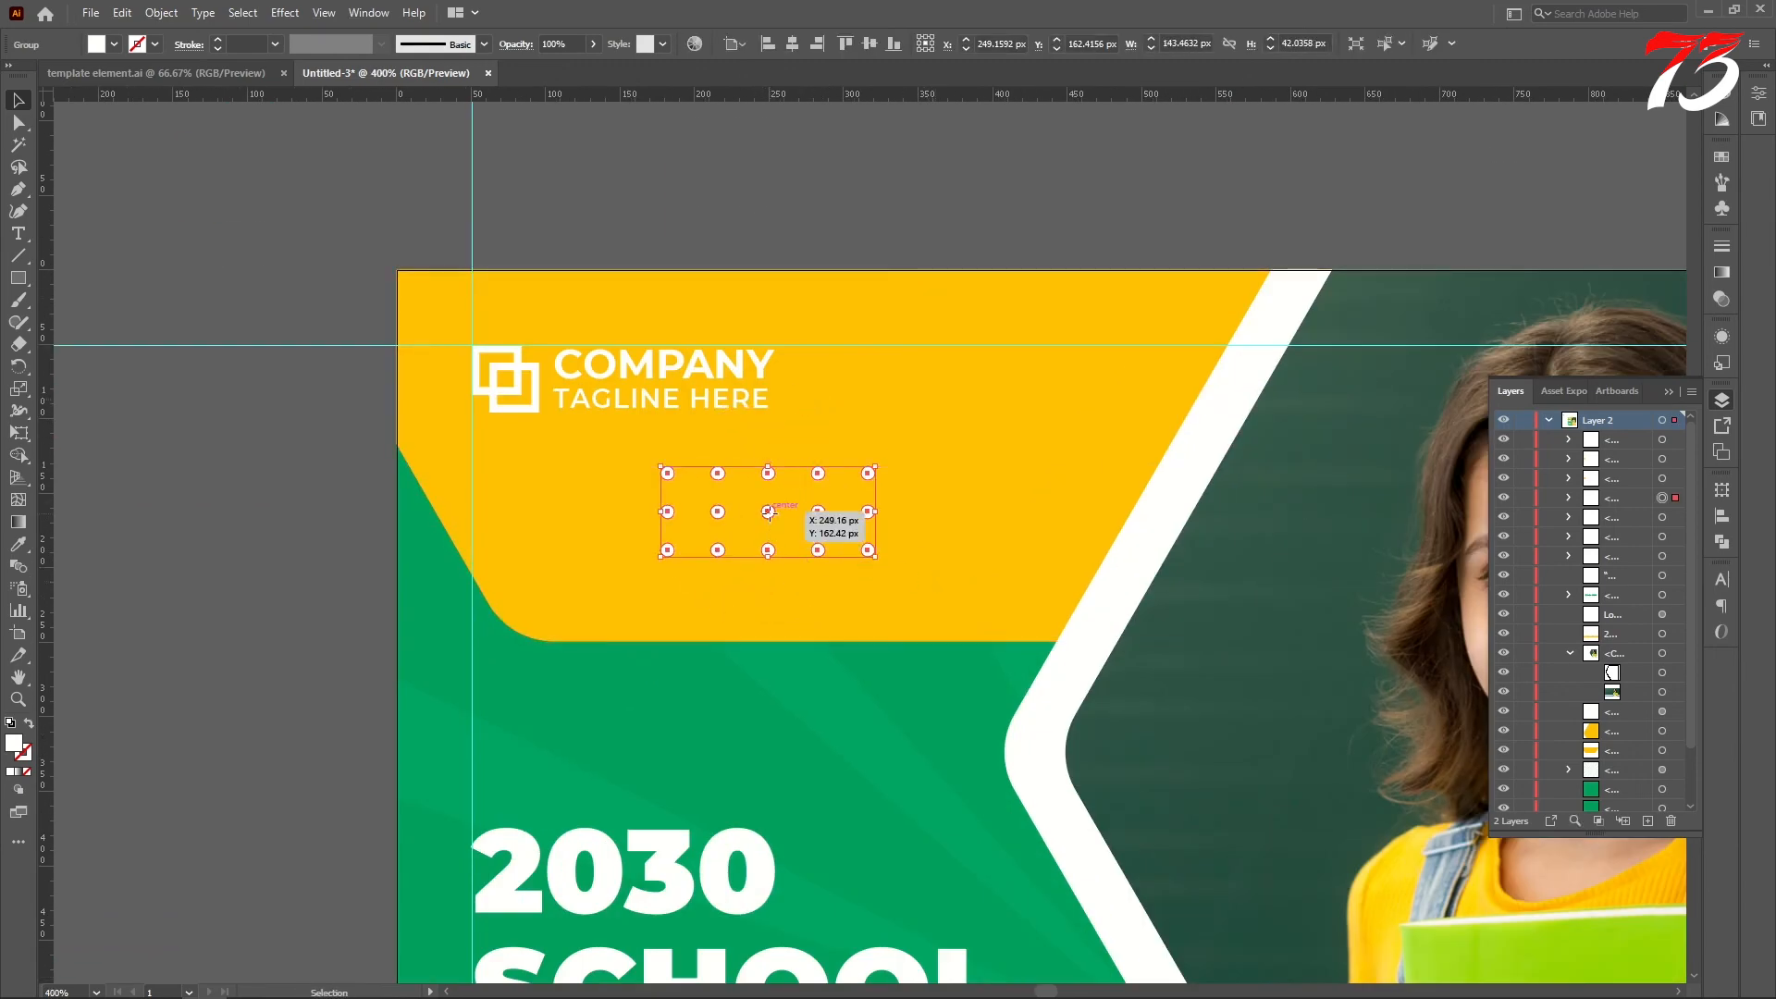
left_click_drag(768, 511, 769, 550)
left_click_drag(875, 594, 854, 586)
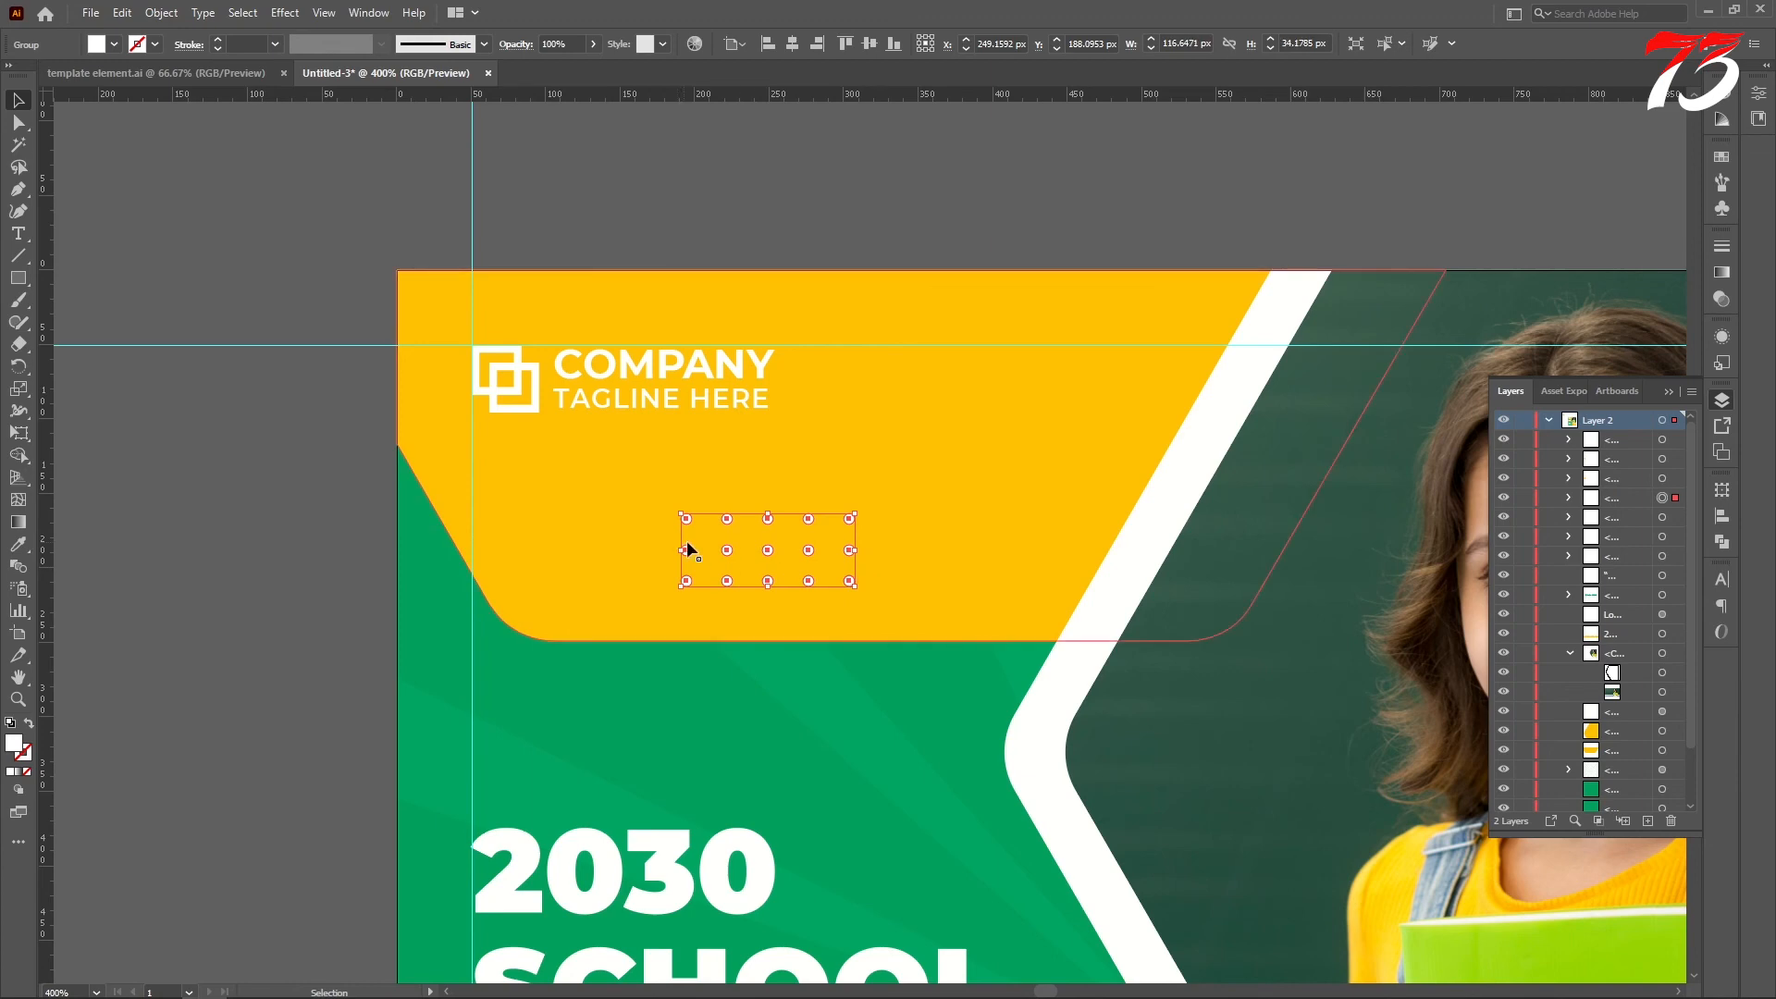
Move the dot pattern to the lower yellow hexagon beside the contact rows and make it upright, about 49 × 101 px.
scroll(732, 552, "down", 3)
left_click_drag(744, 436, 942, 727)
scroll(953, 735, "up", 4)
left_click_drag(1005, 613, 902, 832)
scroll(880, 688, "down", 4)
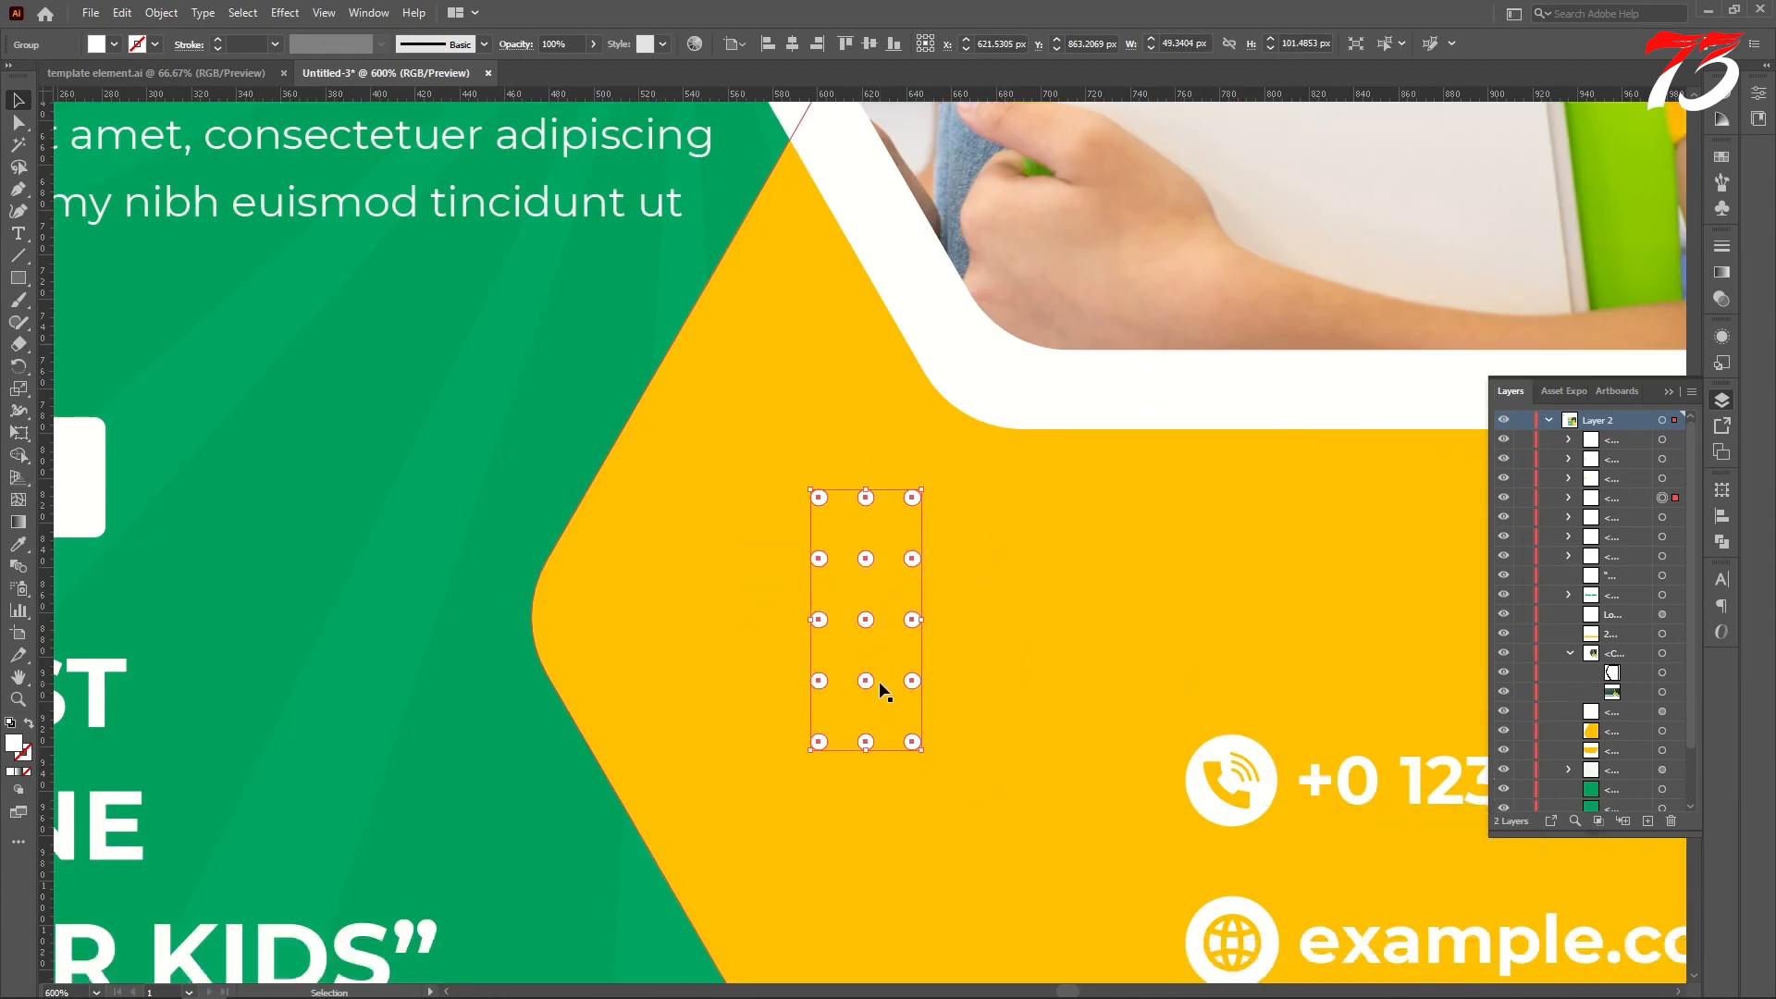
left_click_drag(877, 593, 877, 616)
scroll(877, 616, "down", 3)
scroll(717, 277, "up", 5)
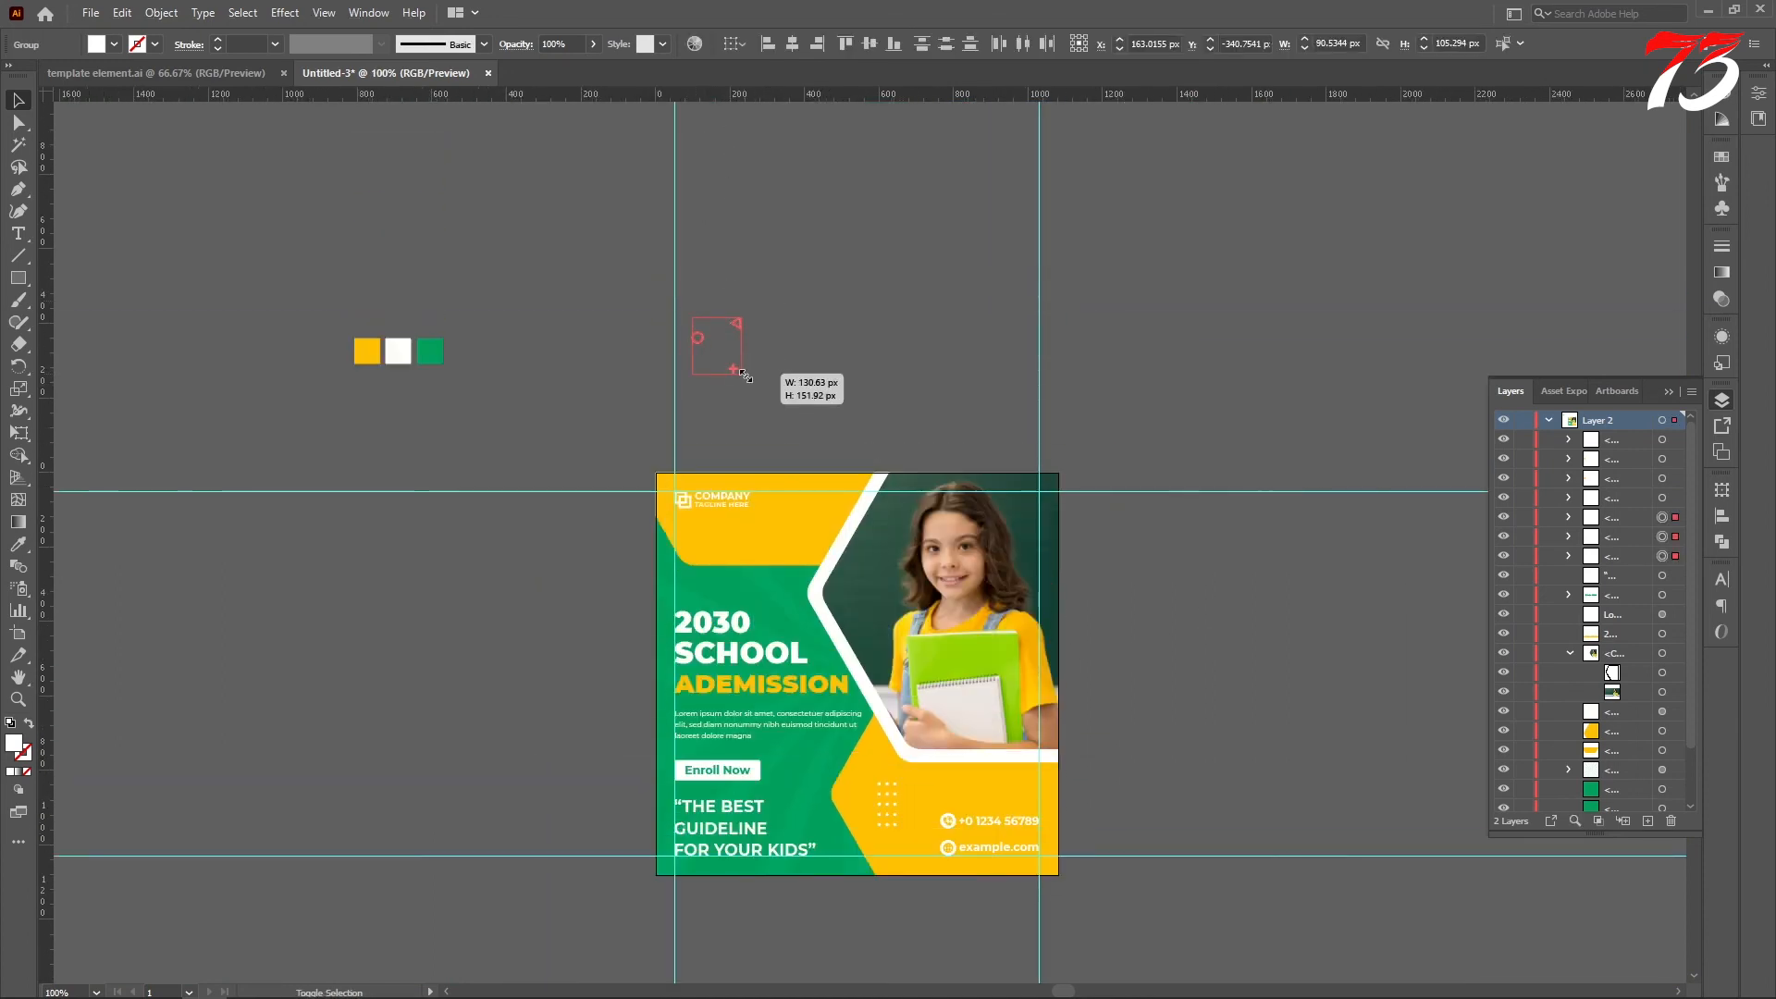
Resize the circle, triangle and plus together to about 131 × 152 px and place the plus on the lower yellow hexagon above the phone row.
left_click_drag(746, 377, 745, 376)
left_click(773, 374)
left_click_drag(733, 369, 974, 790)
left_click(1164, 690)
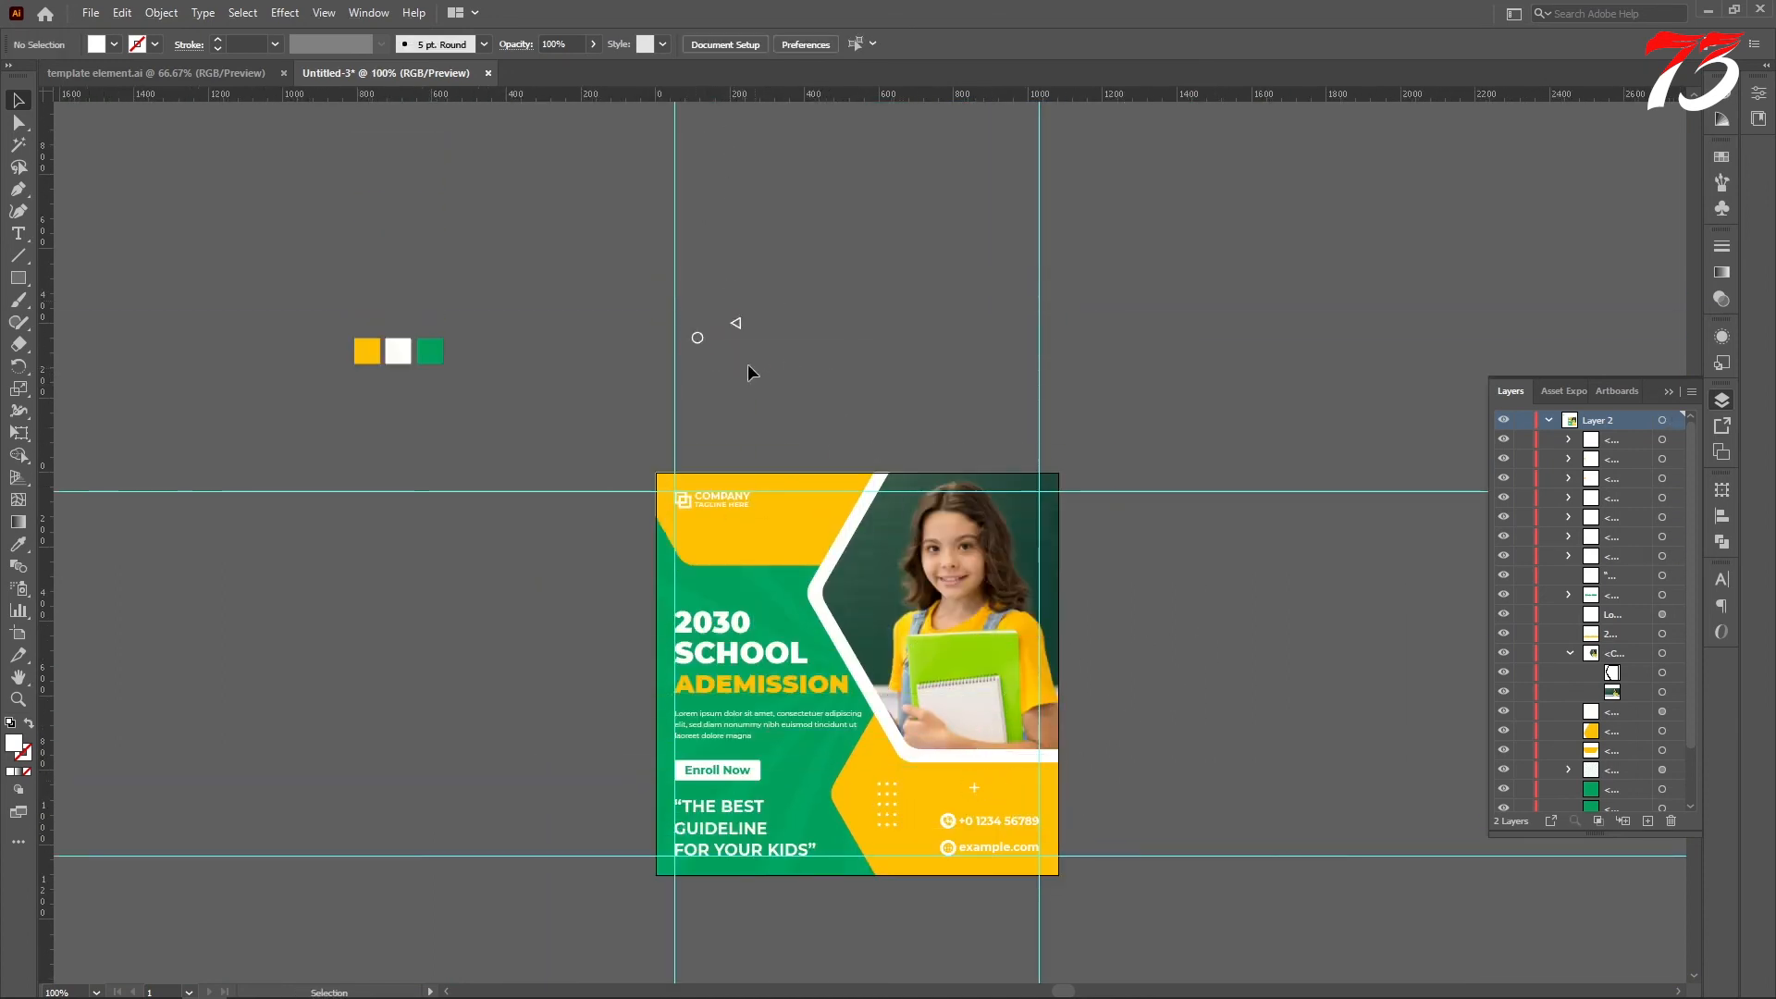
Place the circle outline beside the tagline and the triangle on the green area above the heading, turning the triangle to point right.
left_click_drag(700, 342, 801, 796)
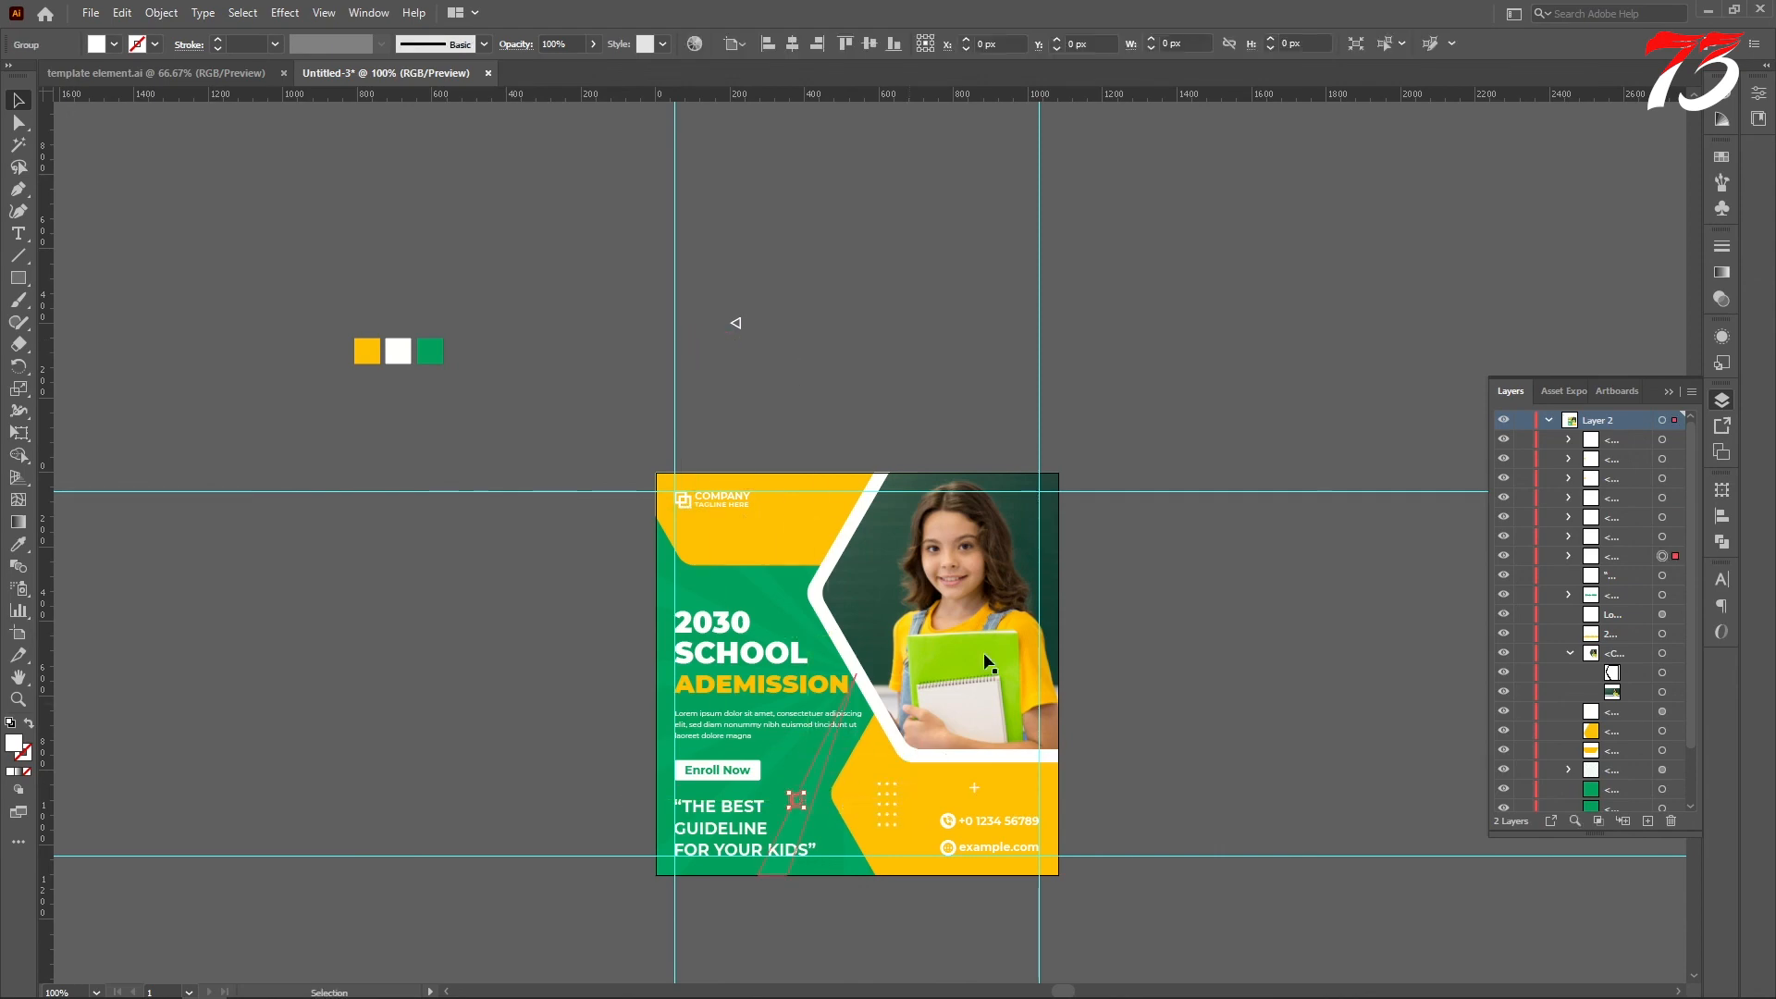
scroll(746, 296, "down", 2)
left_click_drag(737, 258, 786, 530)
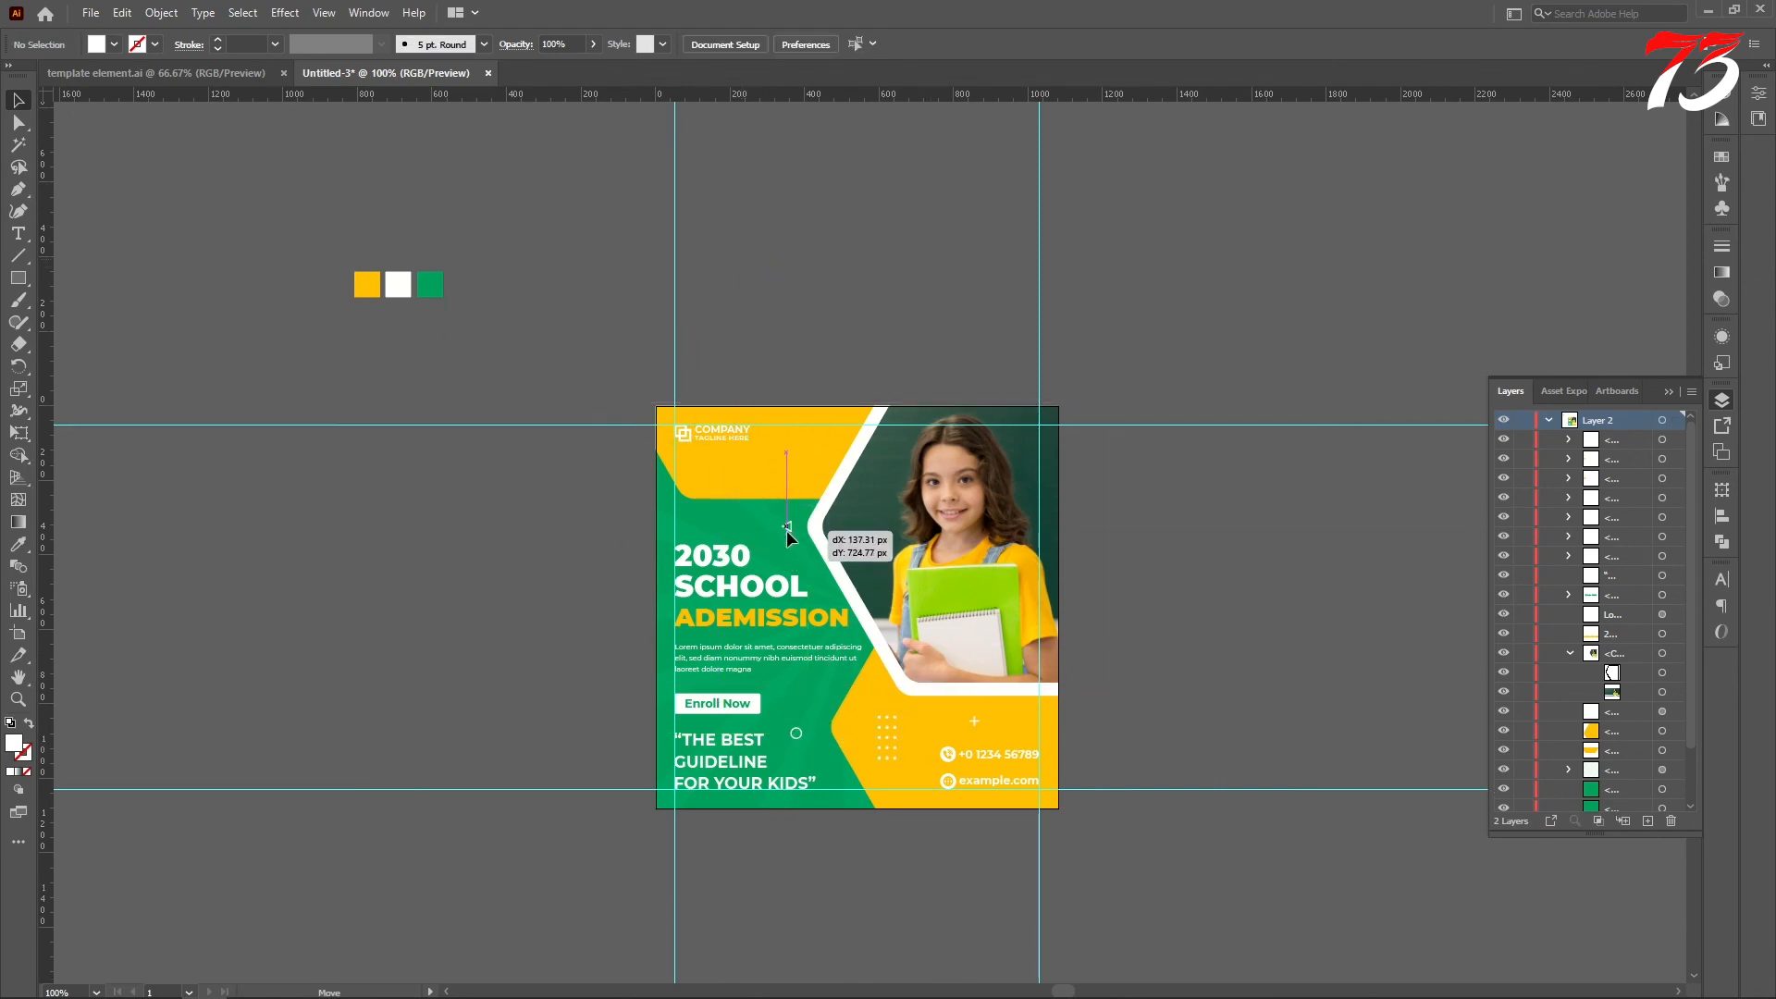
scroll(786, 532, "up", 5)
left_click(837, 477)
scroll(860, 460, "down", 5)
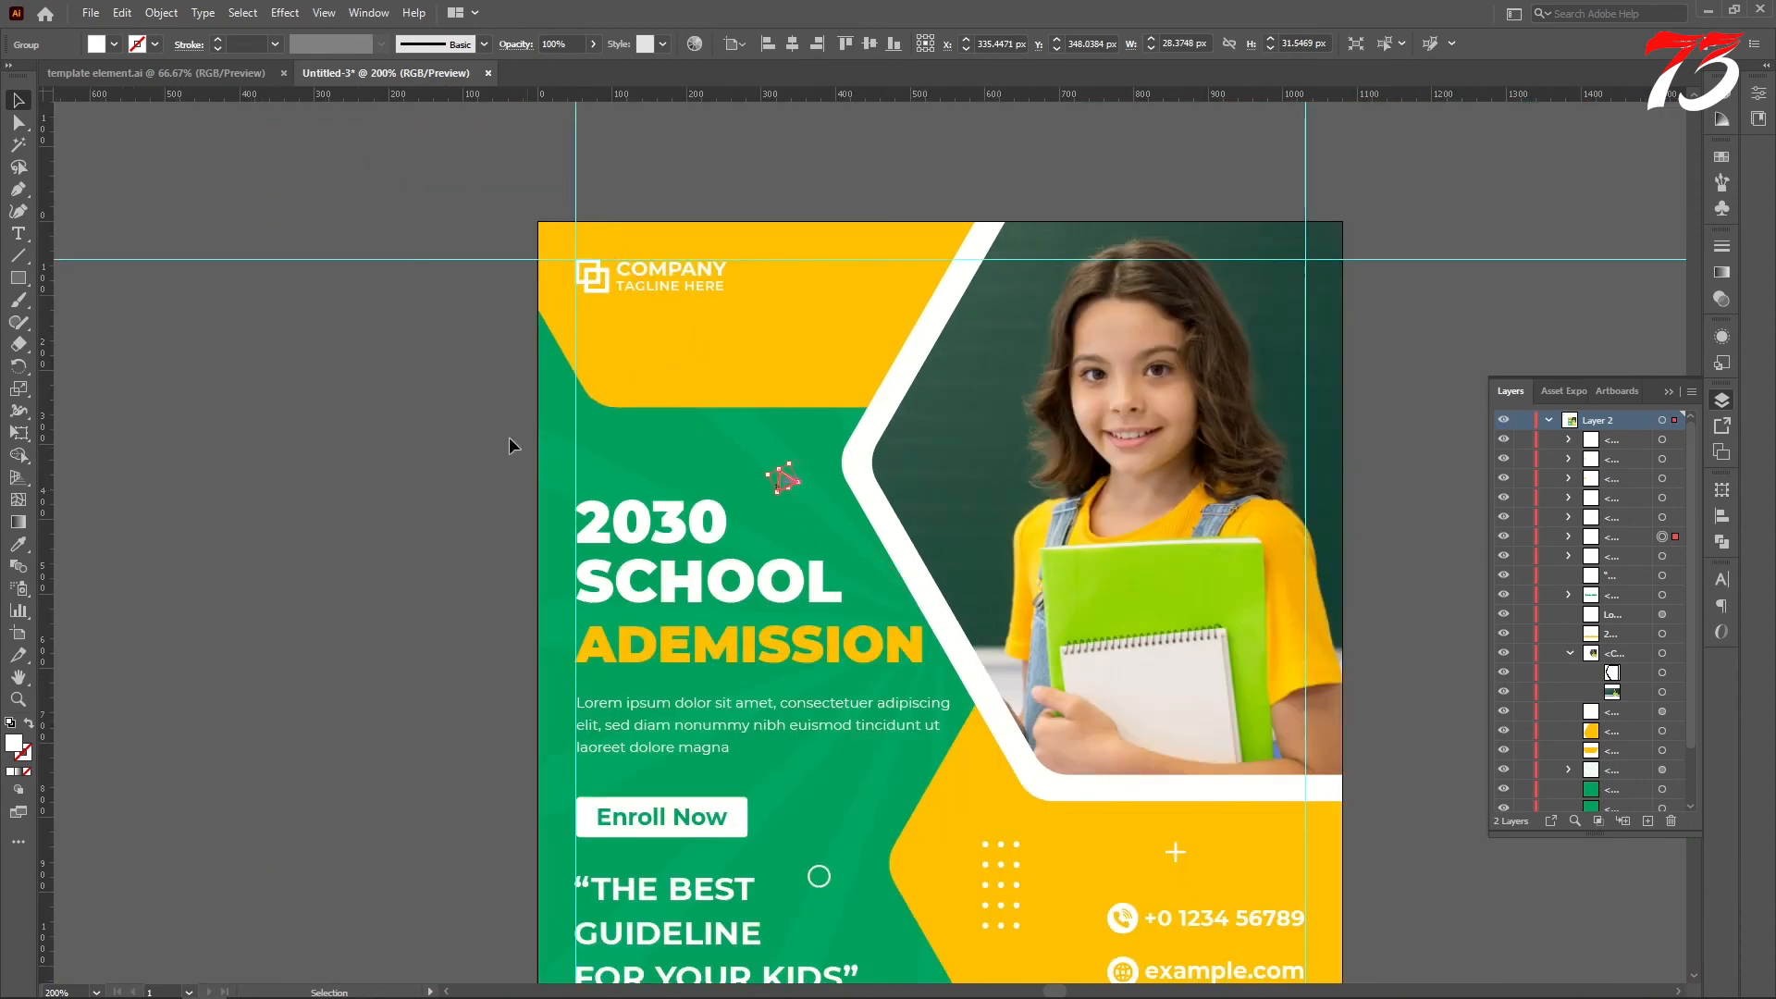
Add copies of the plus and the dot pattern to the upper yellow hexagon, with the dots as a horizontal grid below the logo.
left_click_drag(951, 653, 899, 396)
scroll(817, 385, "up", 4)
left_click(814, 506)
scroll(804, 504, "down", 3)
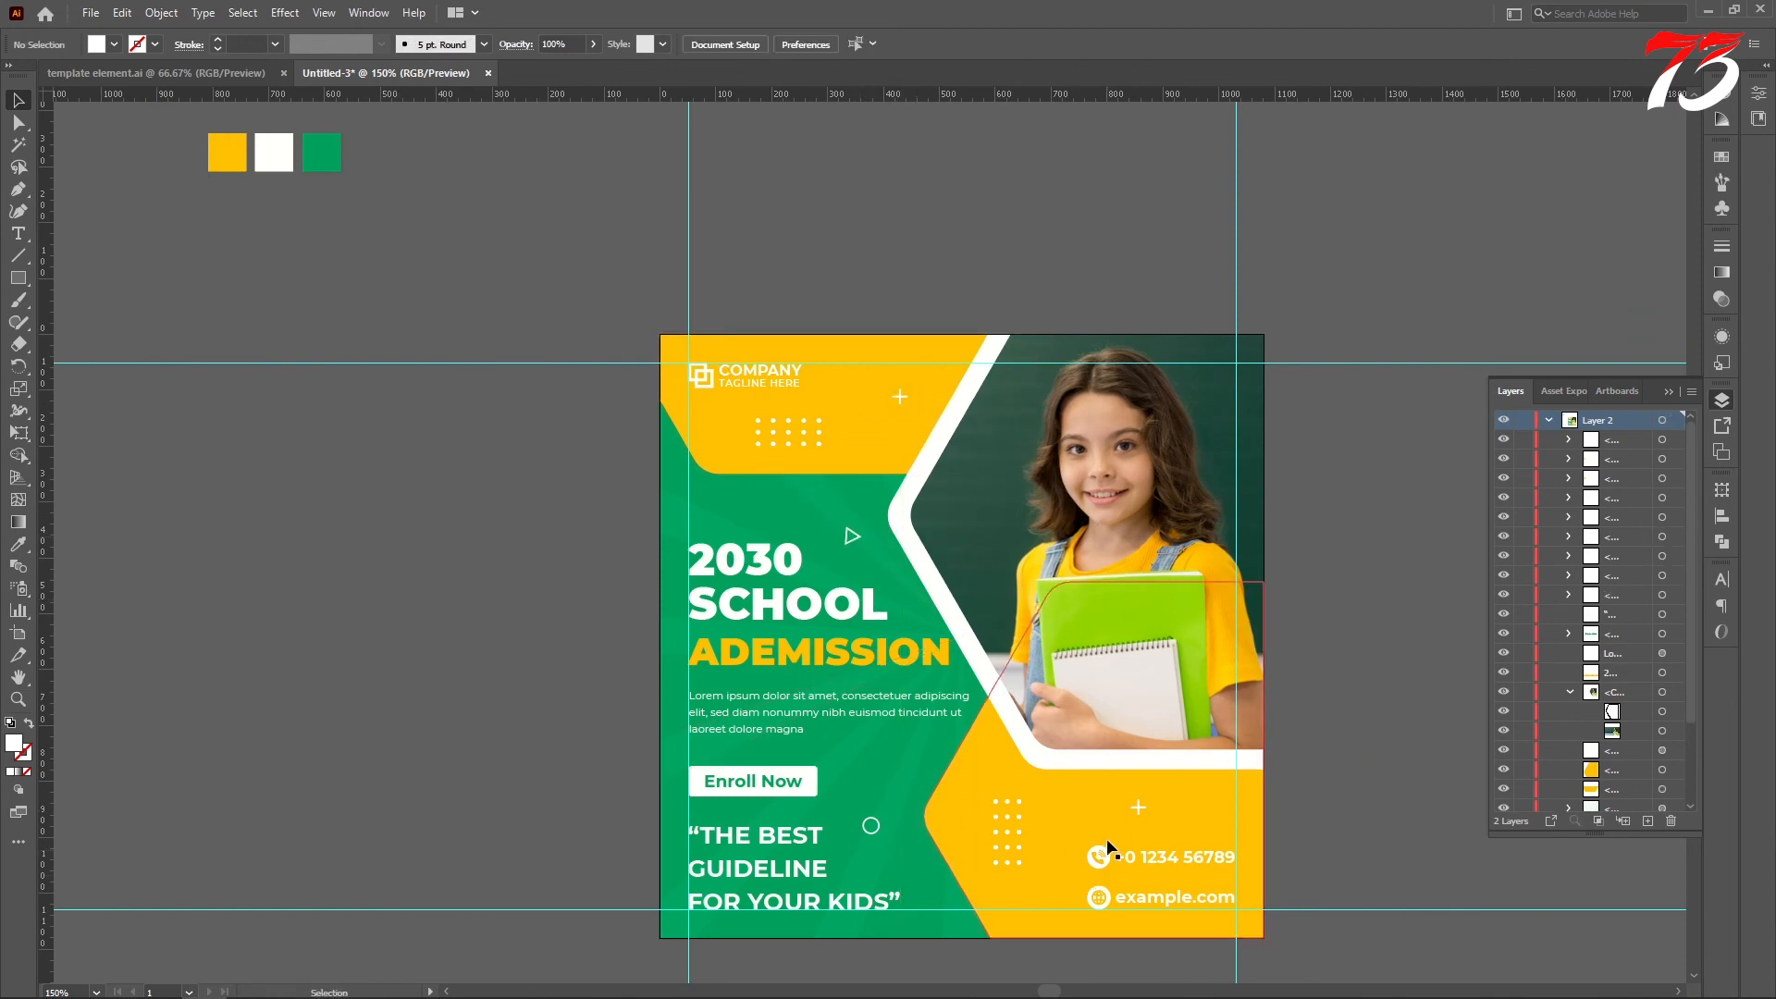
Duplicate the circle outline onto the green area at the left margin guide, above the 2030 heading.
left_click_drag(875, 836, 609, 510)
scroll(717, 507, "up", 4)
key("ctrl+1")
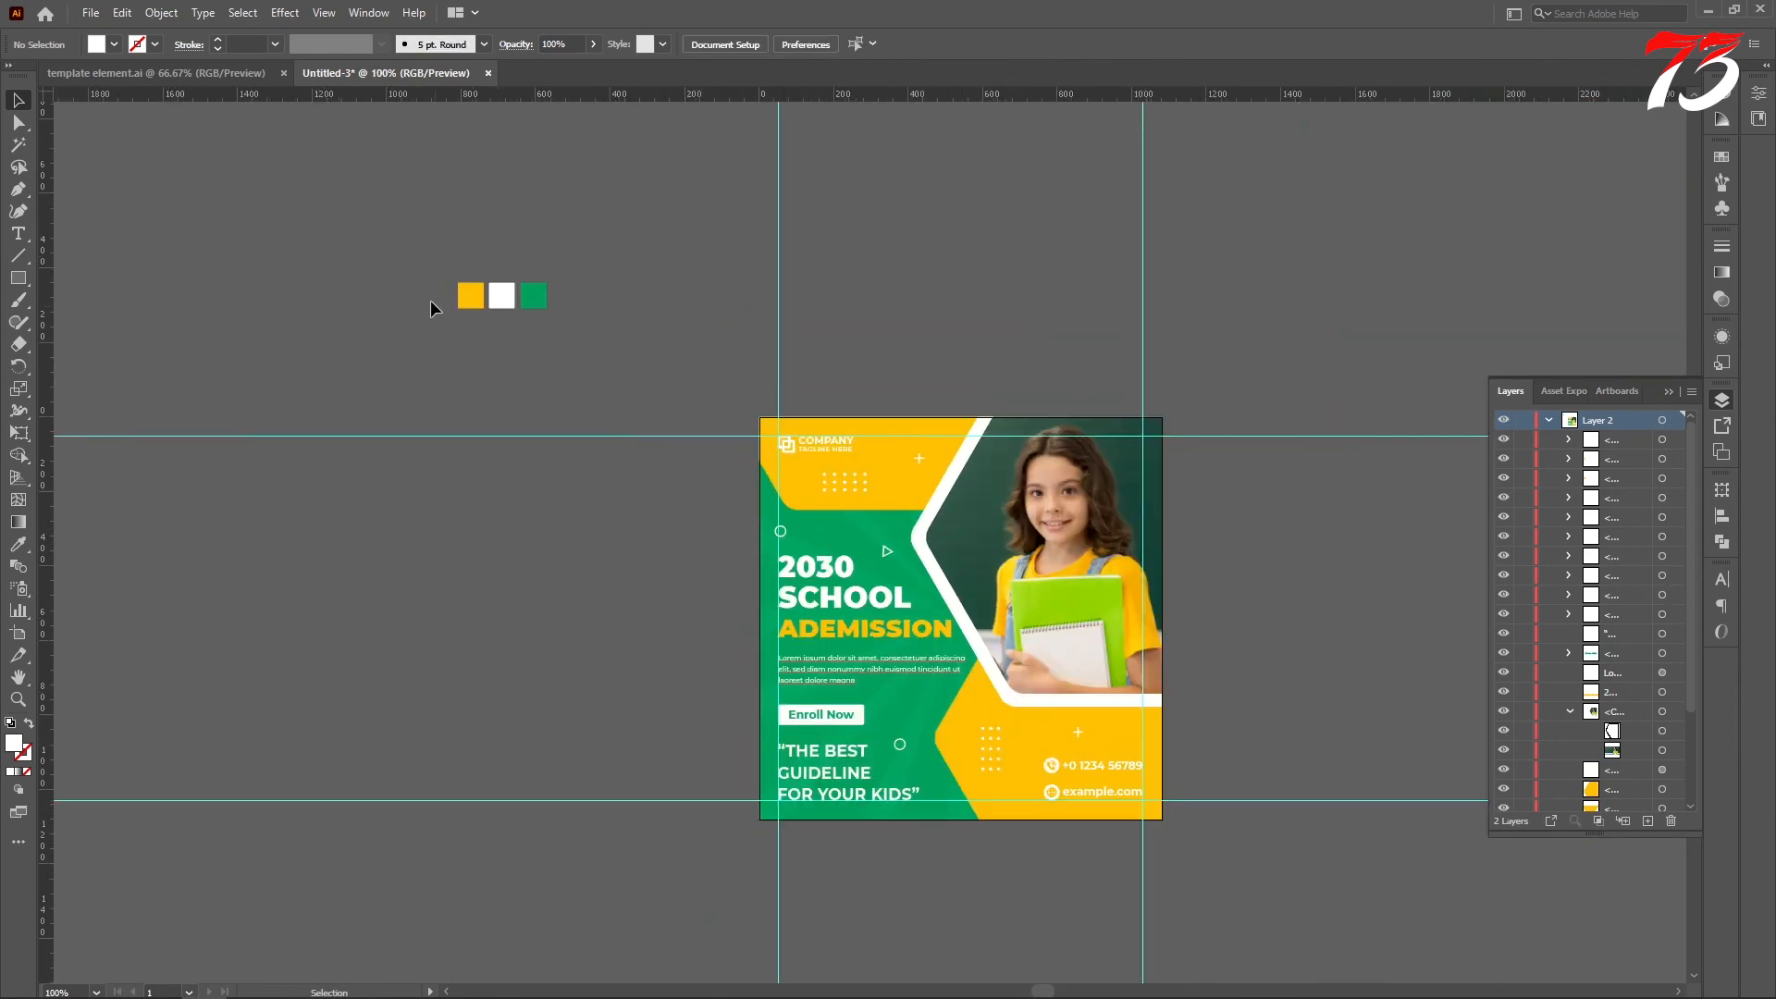
scroll(1152, 653, "up", 1)
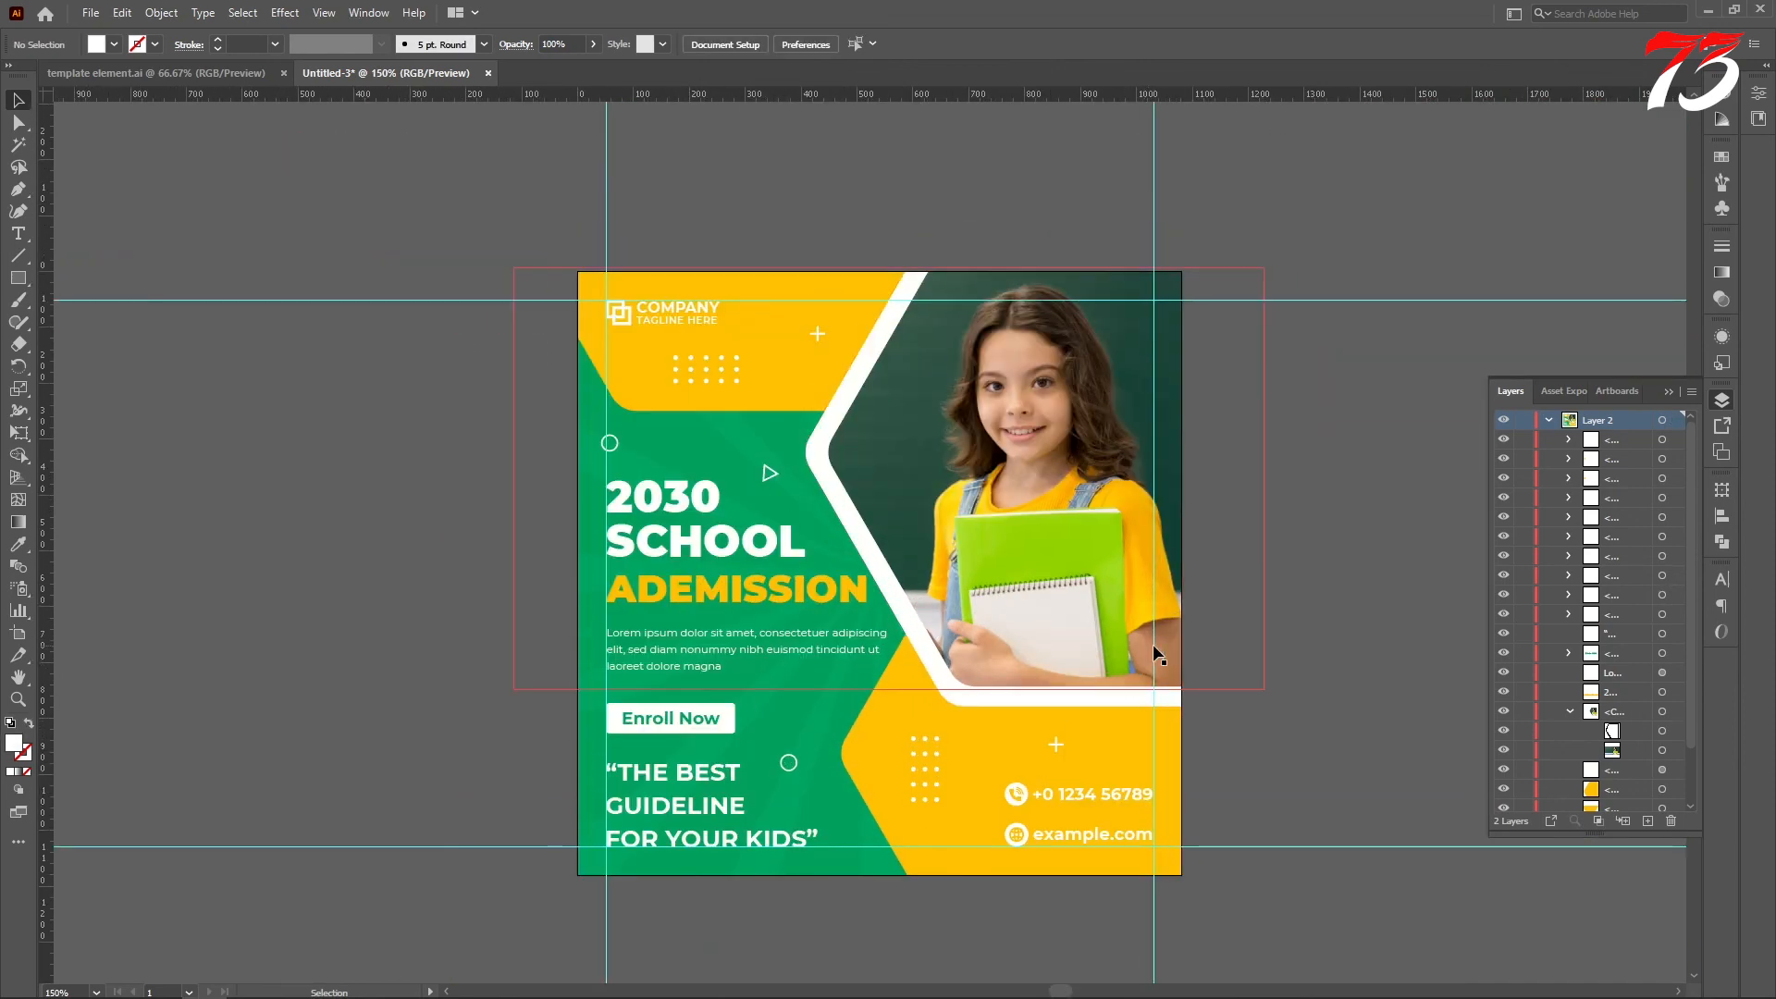